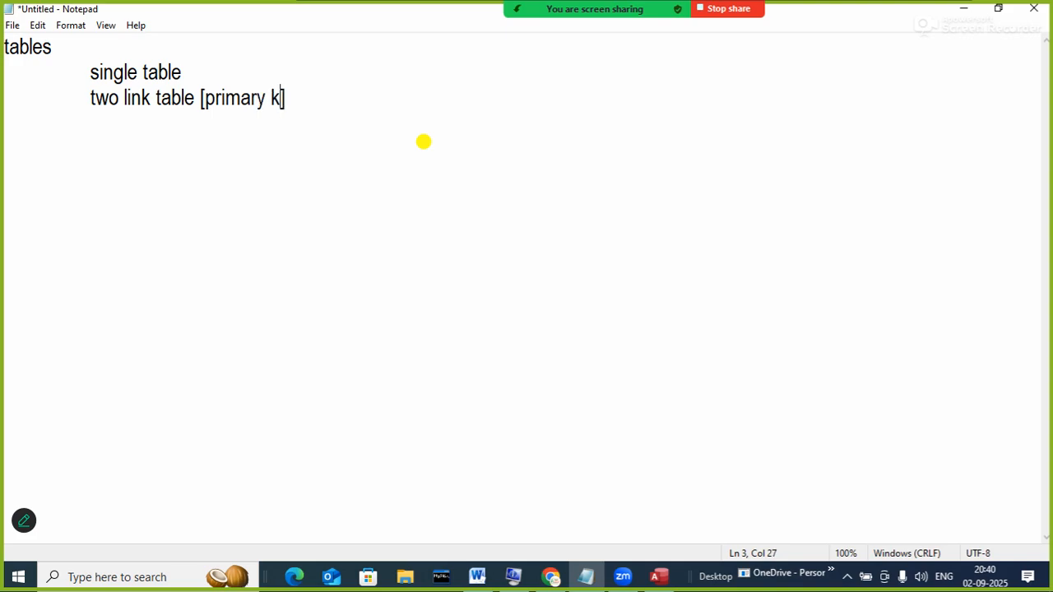
- Finish the linked-table note as '[primary key and foreign key]' and start an indented line below
type("ore")
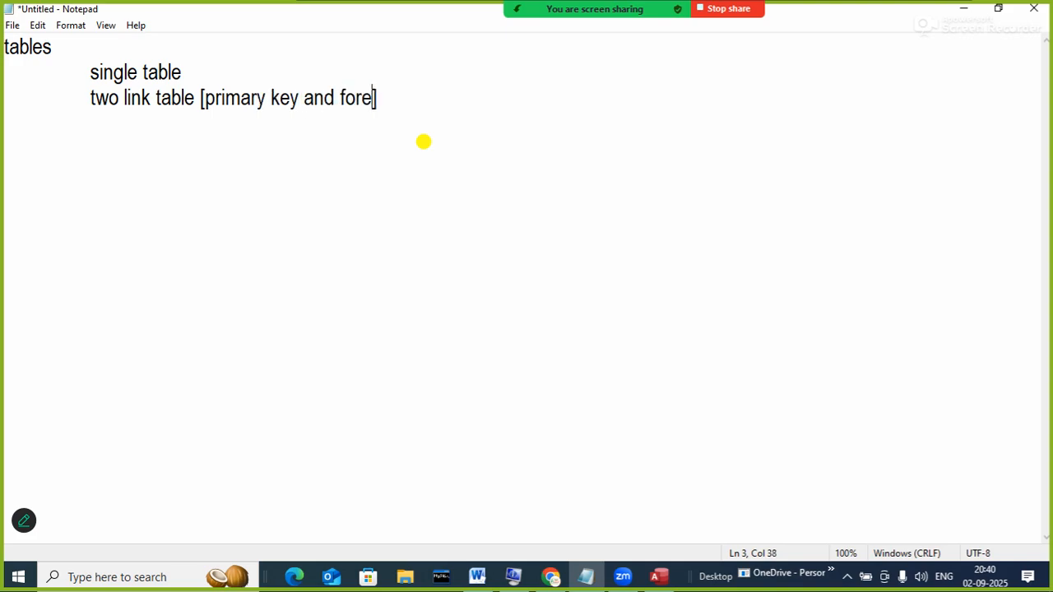
type("ign key")
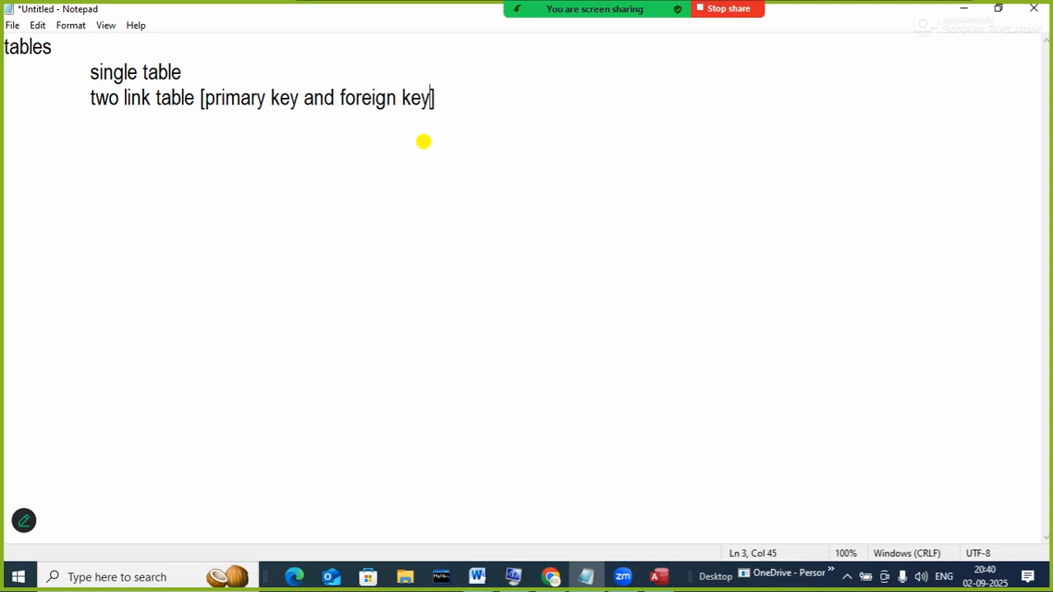
key("Right")
key("Return")
key("Tab")
key("Up")
key("Up")
key("Up")
key("Down")
key("Down")
key("Up")
key("Up")
key("Down")
key("Down")
key("Down")
- Add the indented line 'concept of different data type' under tables
type("concep")
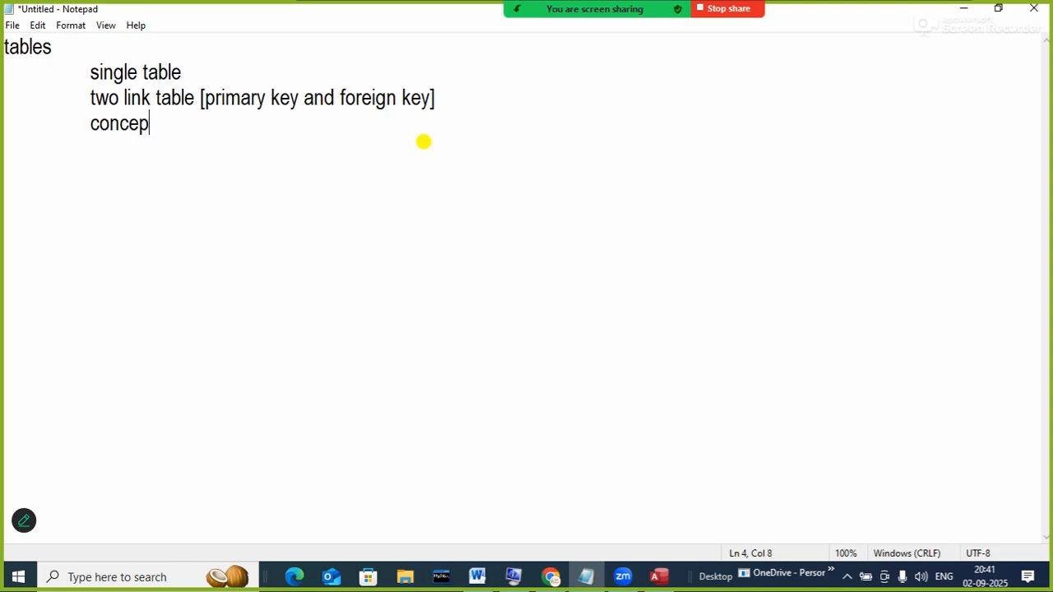
type("t of differen")
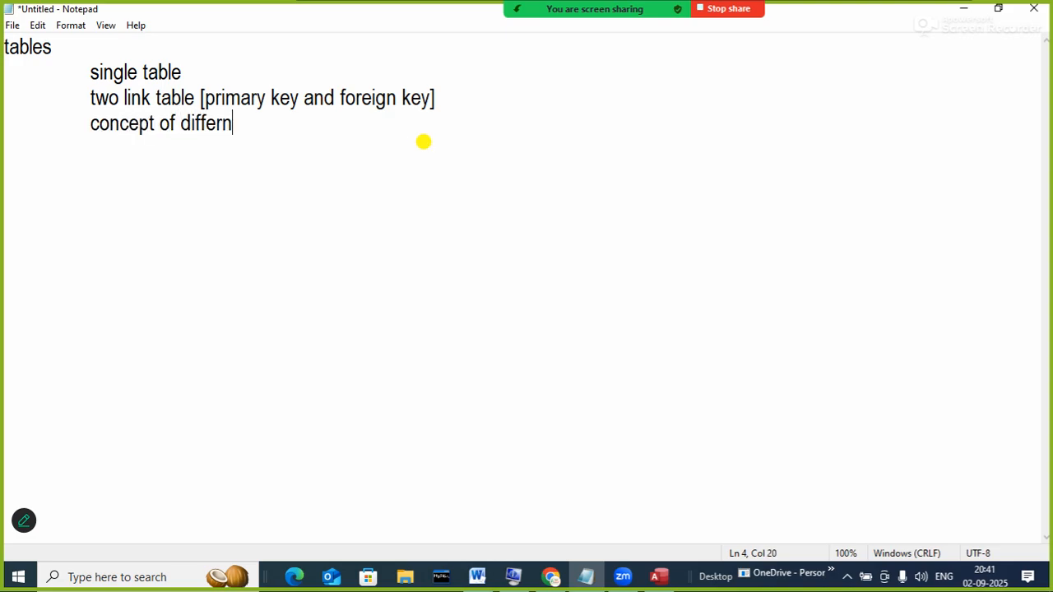
key("BackSpace")
type("ent data type")
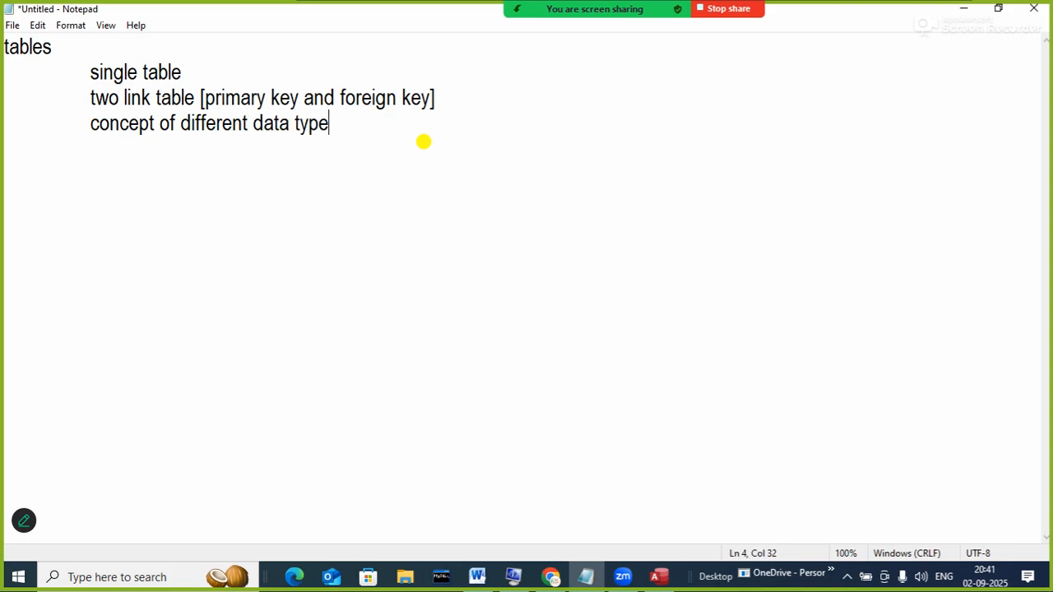
key("Return")
- Line up the empty line below the notes with the indented tables heading
key("Up")
key("Up")
key("Up")
key("Up")
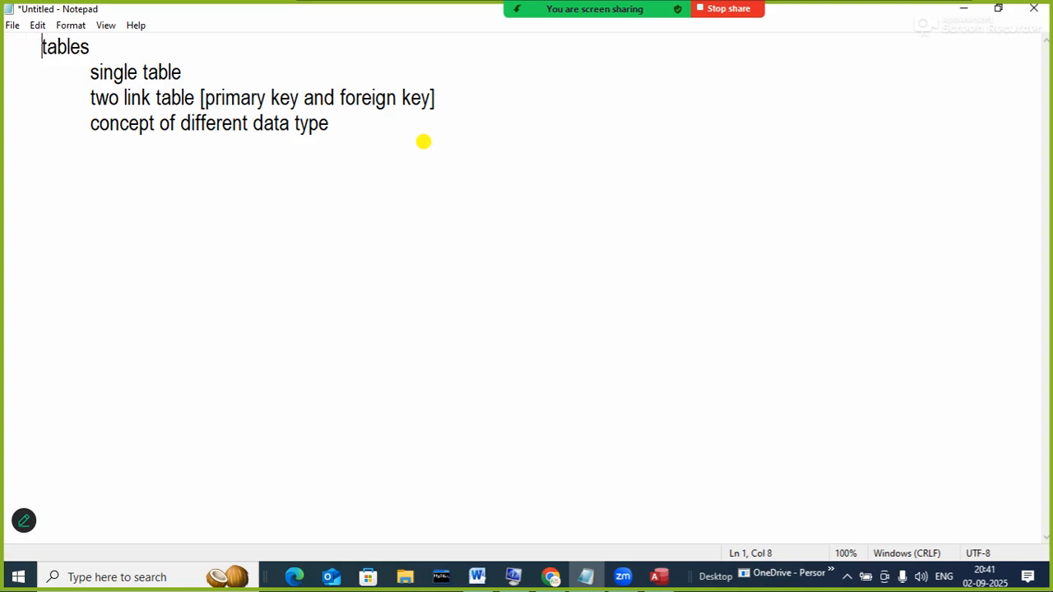
key("Down")
key("Home")
left_click(388, 137)
type(".")
key("Up")
key("Up")
key("Up")
key("Up")
key("Down")
key("Down")
key("Down")
key("Down")
key("Right")
key("Right")
key("Right")
key("Right")
key("Right")
key("Right")
key("Right")
- Add a 'query' heading with the indented sub-item 'create different types query'
type("query")
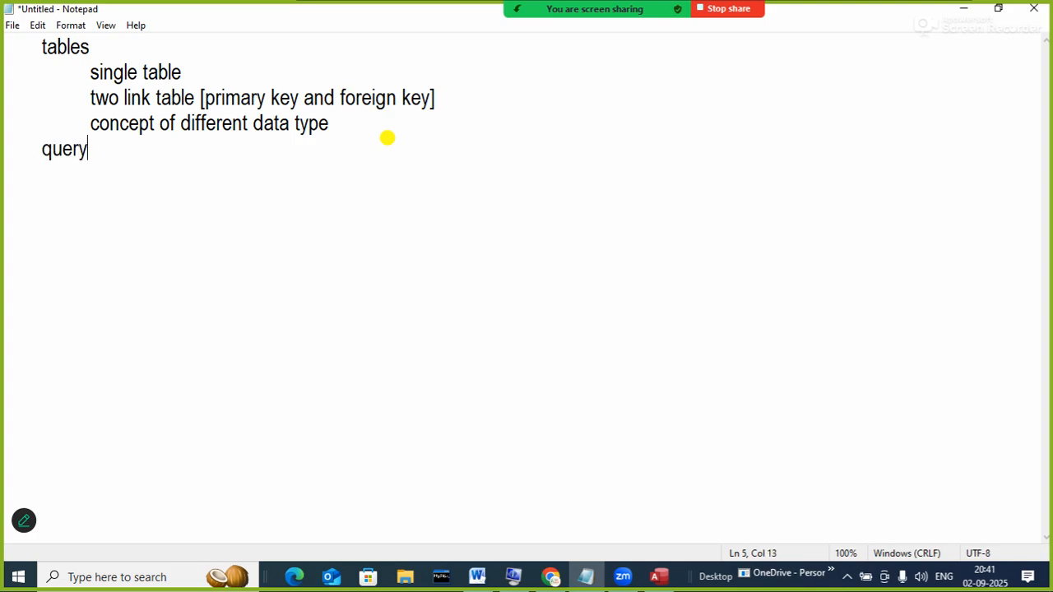
key("Return")
key("Tab")
type("create ")
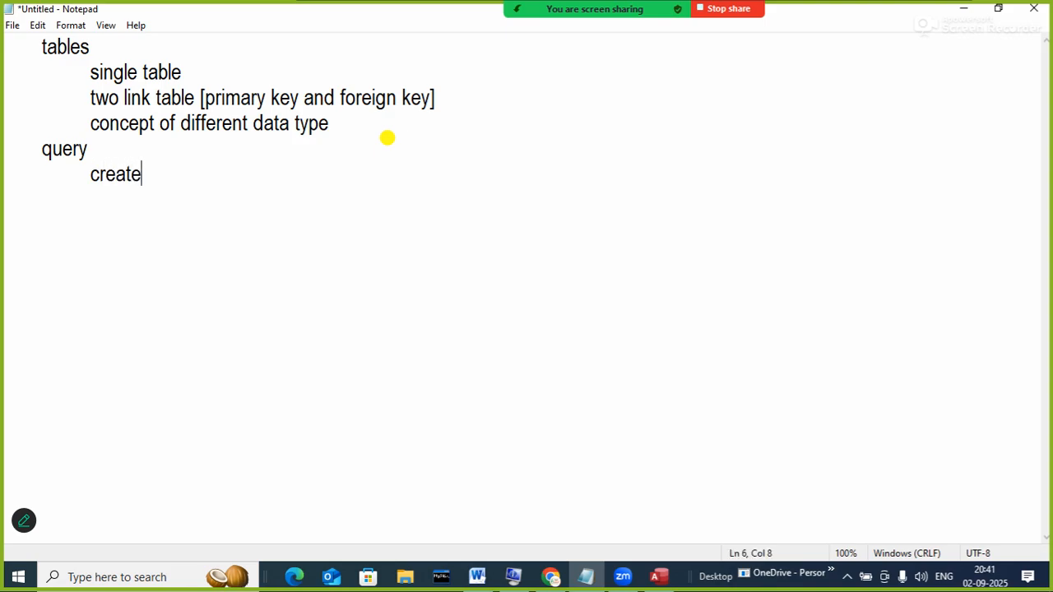
type("different type s")
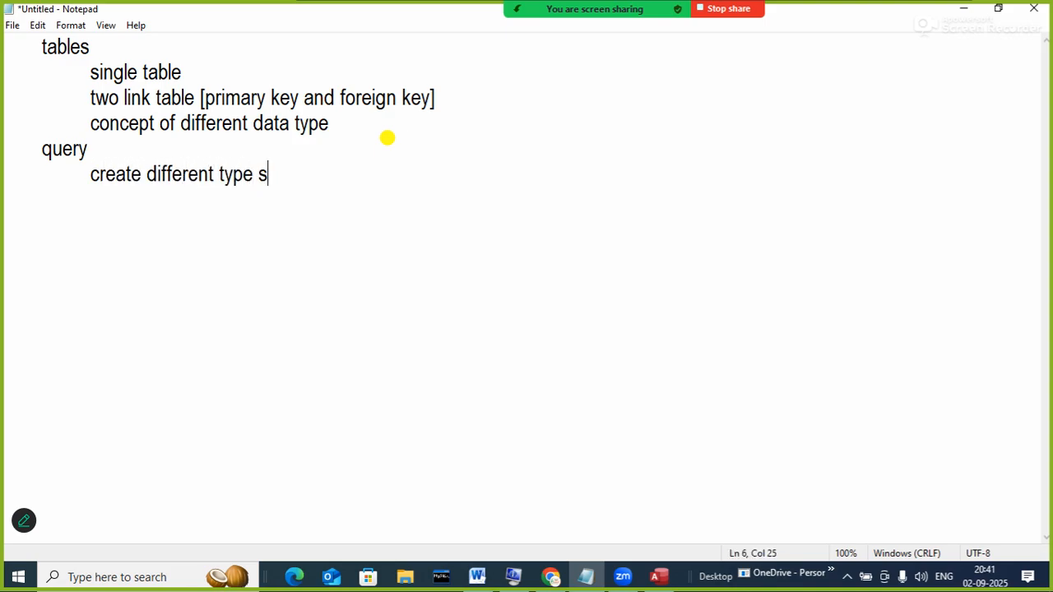
key("BackSpace")
key("BackSpace")
type("s query []")
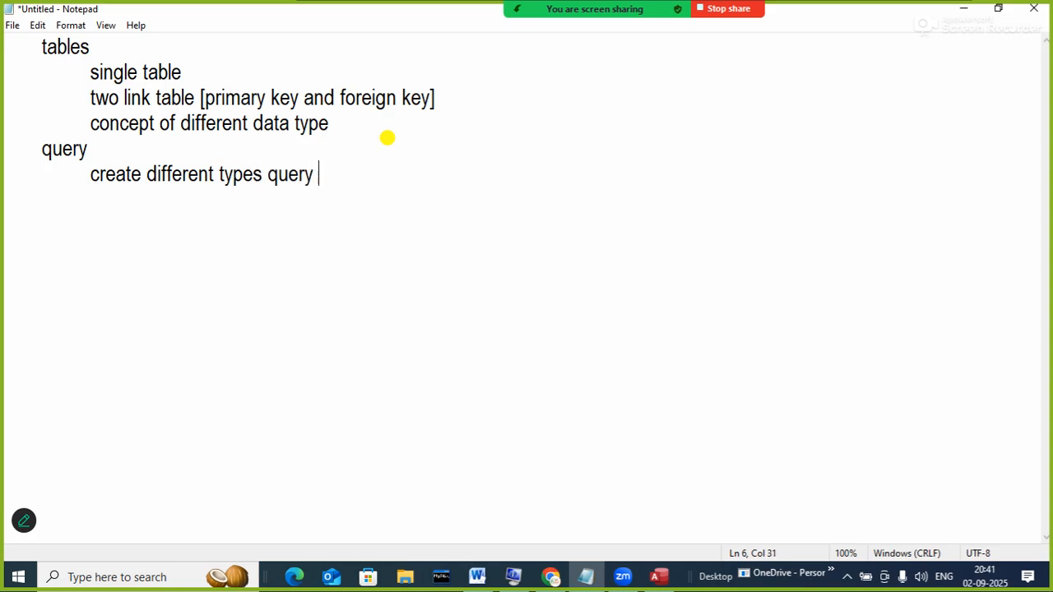
key("Left")
- Annotate the query heading with '[filter, arithmetic operation]'
left_click(388, 138)
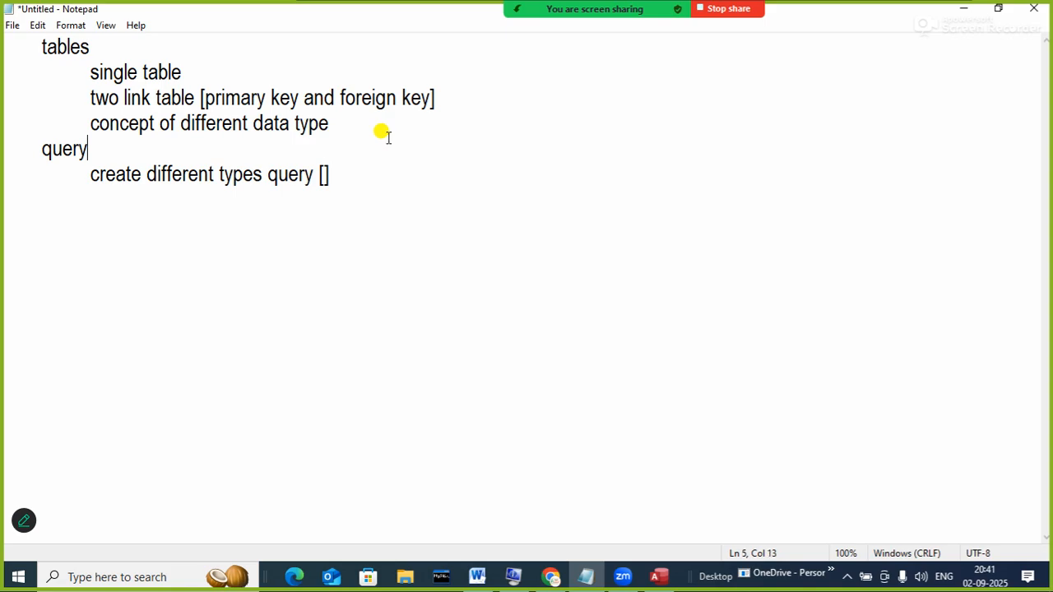
type("[]")
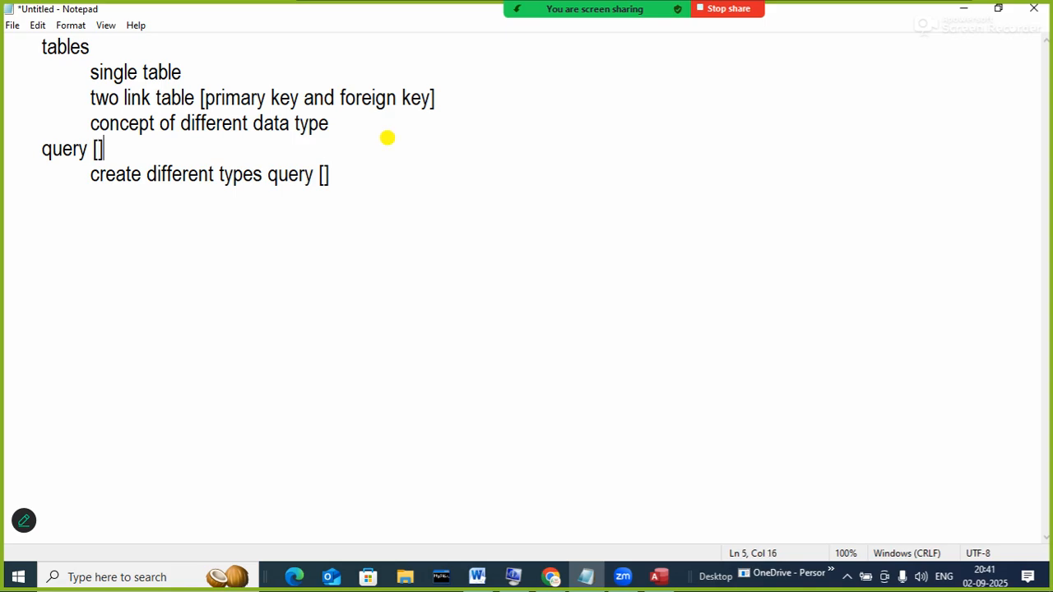
key("Left")
type("filter")
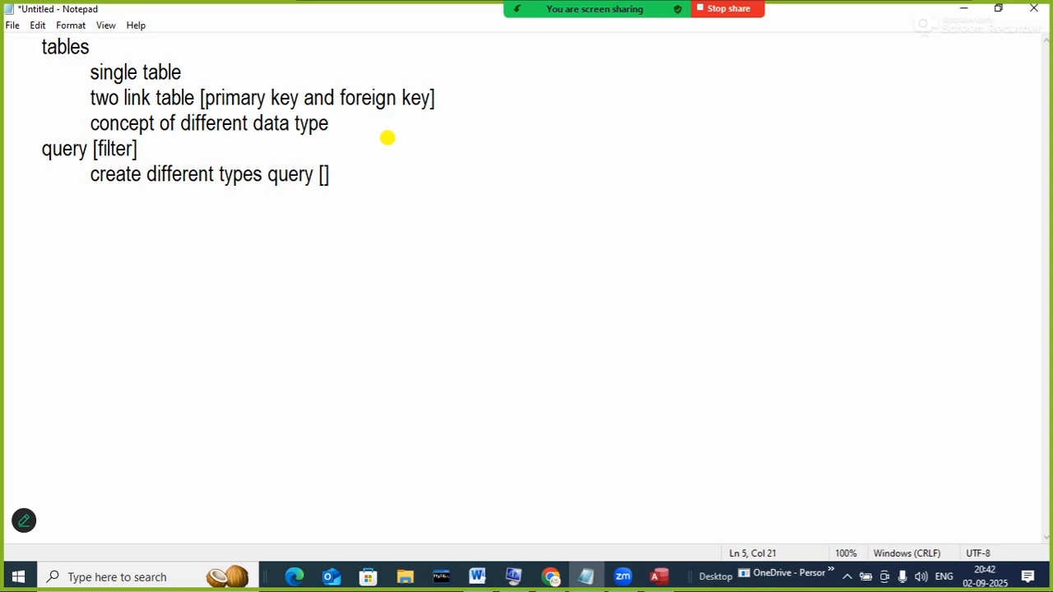
type(", arit")
type("hmeti")
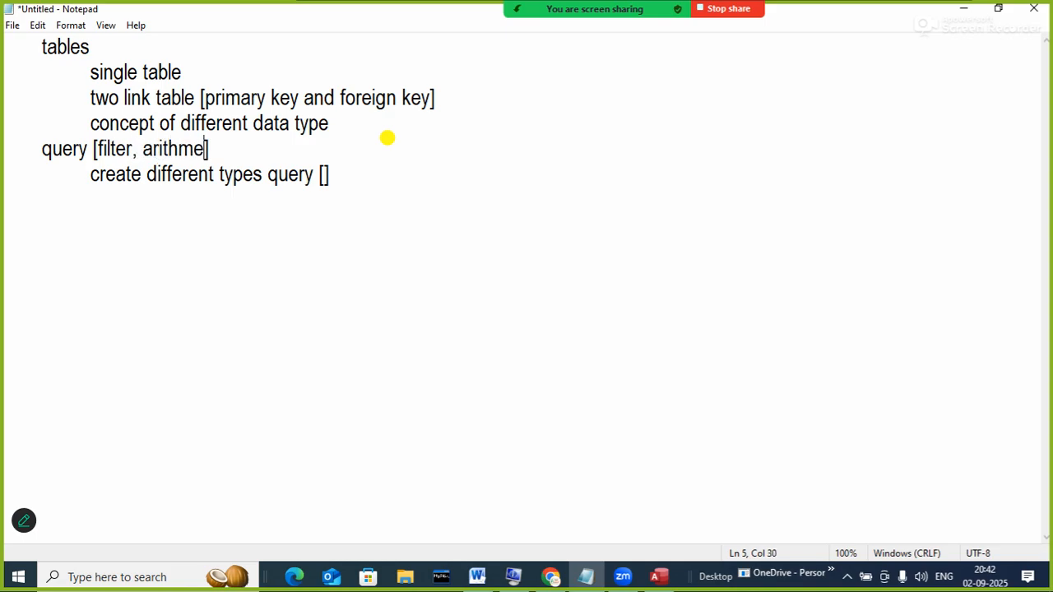
type("c operation")
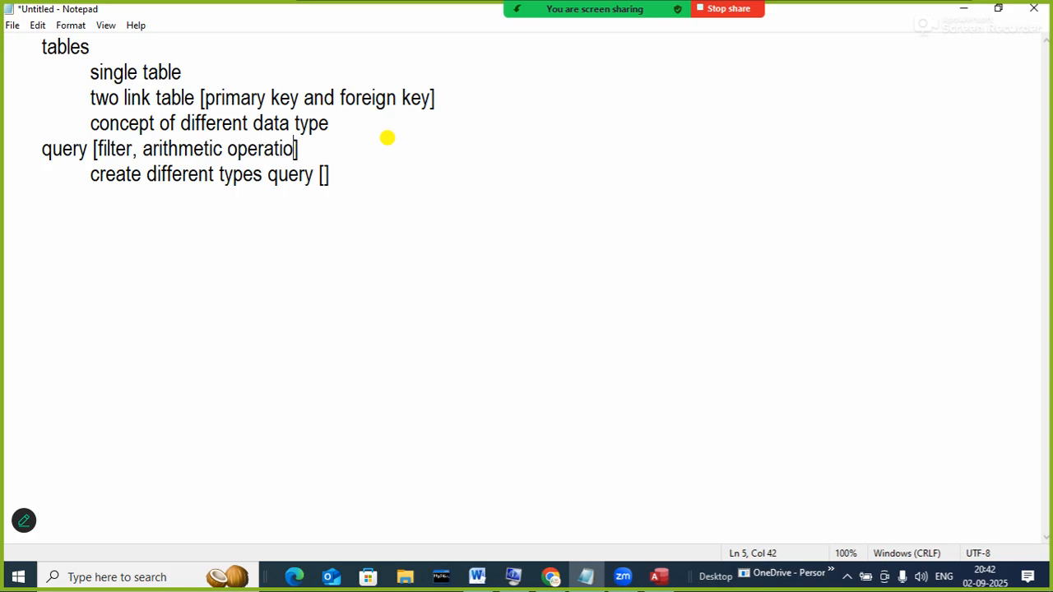
key("BackSpace")
- Add 'run the query' as a second sub-item and begin a 'macro []' heading
left_click(335, 174)
key("BackSpace")
key("BackSpace")
key("Return")
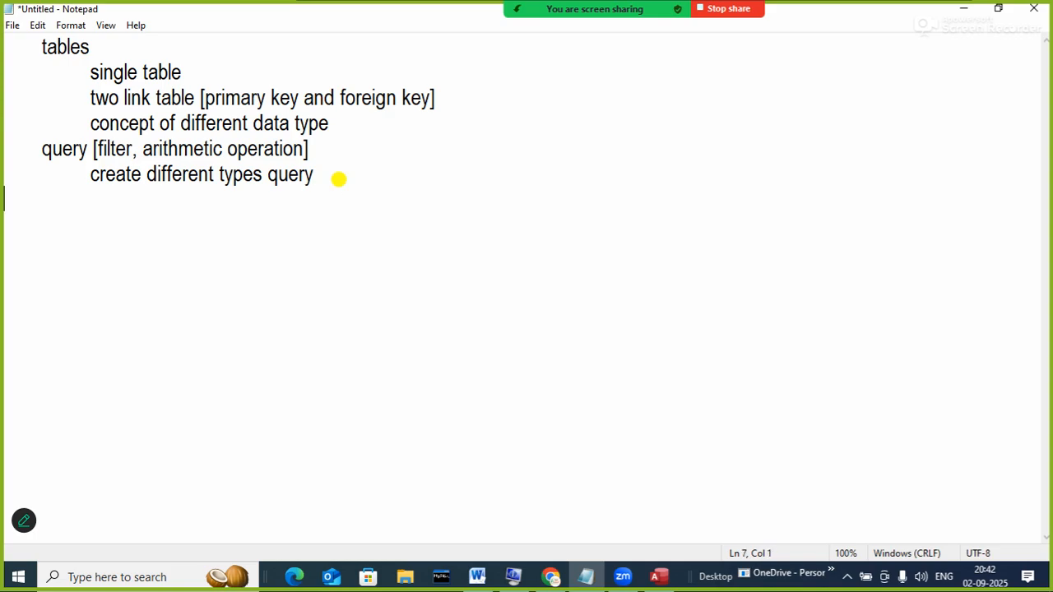
key("Tab")
type("run the query")
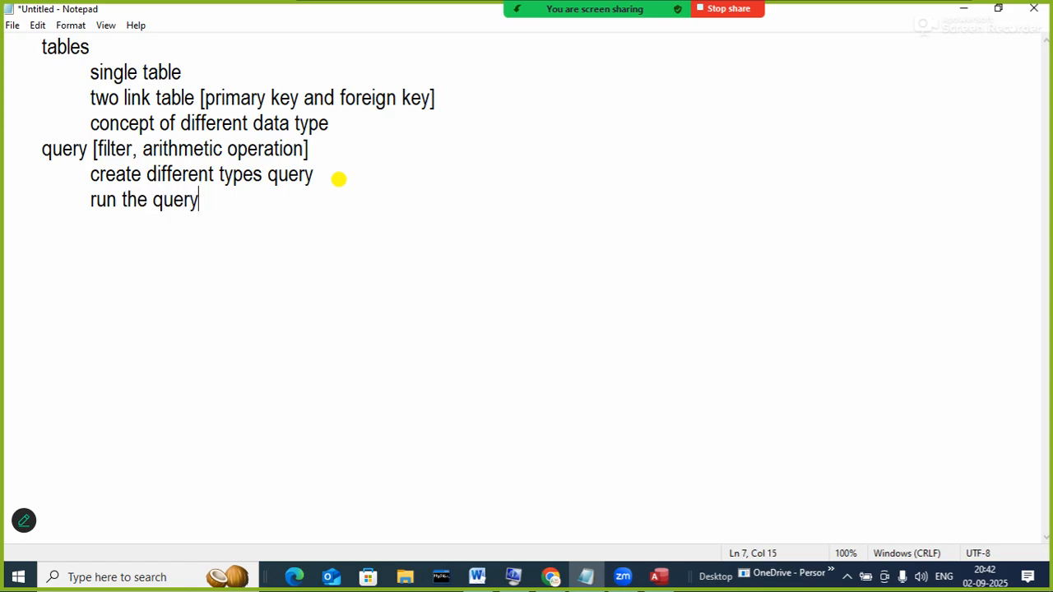
key("Return")
key("Tab")
key("BackSpace")
type("macro")
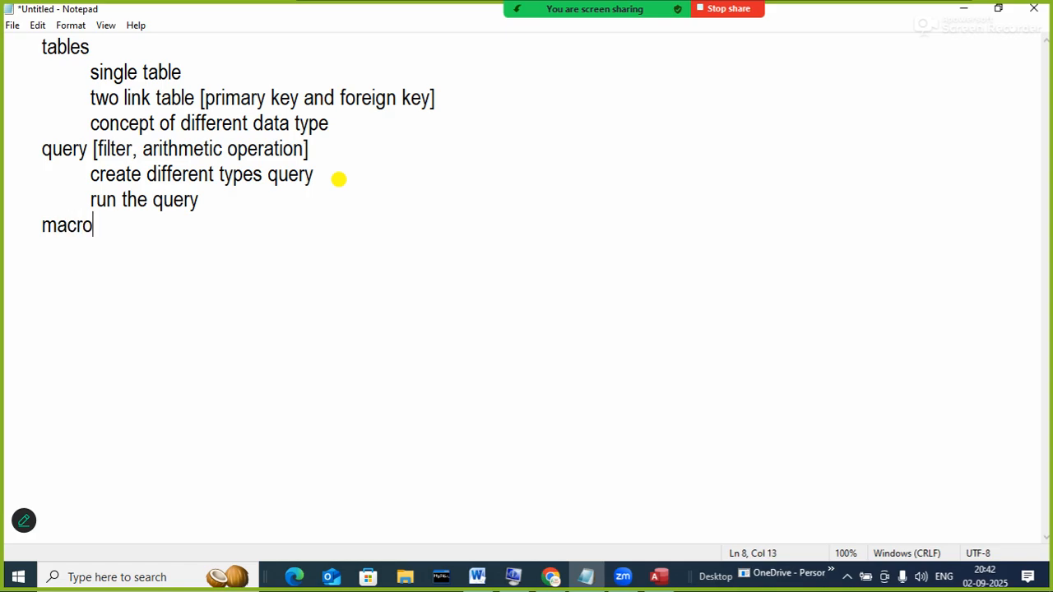
type(" []")
- Fill the macro brackets with 'to perform several task in a sequence by pressing or click on a single option'
key("Left")
key("Left")
key("BackSpace")
key("Right")
type("to perform ")
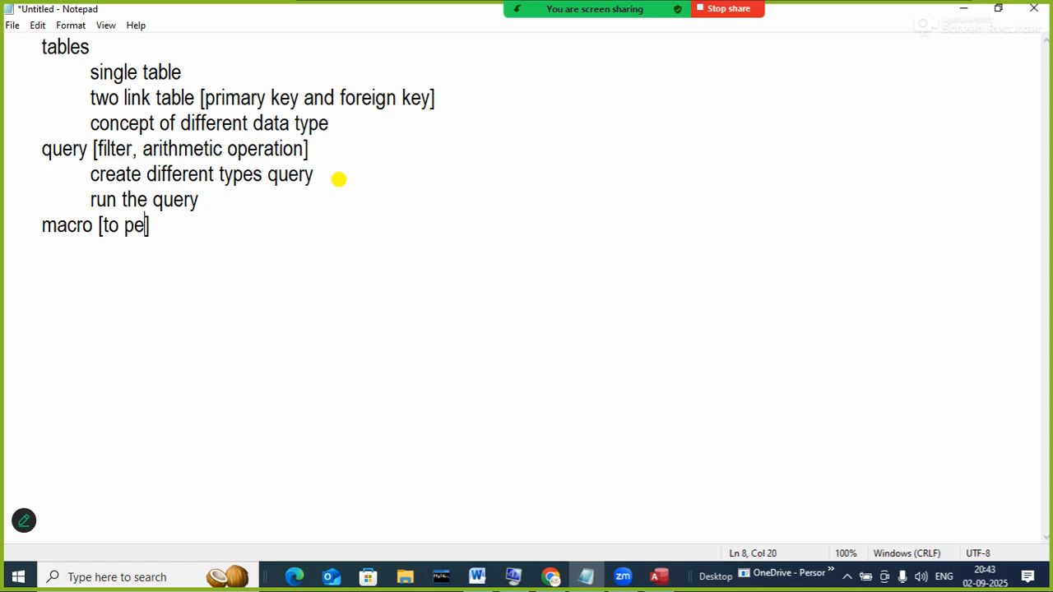
type("several ta")
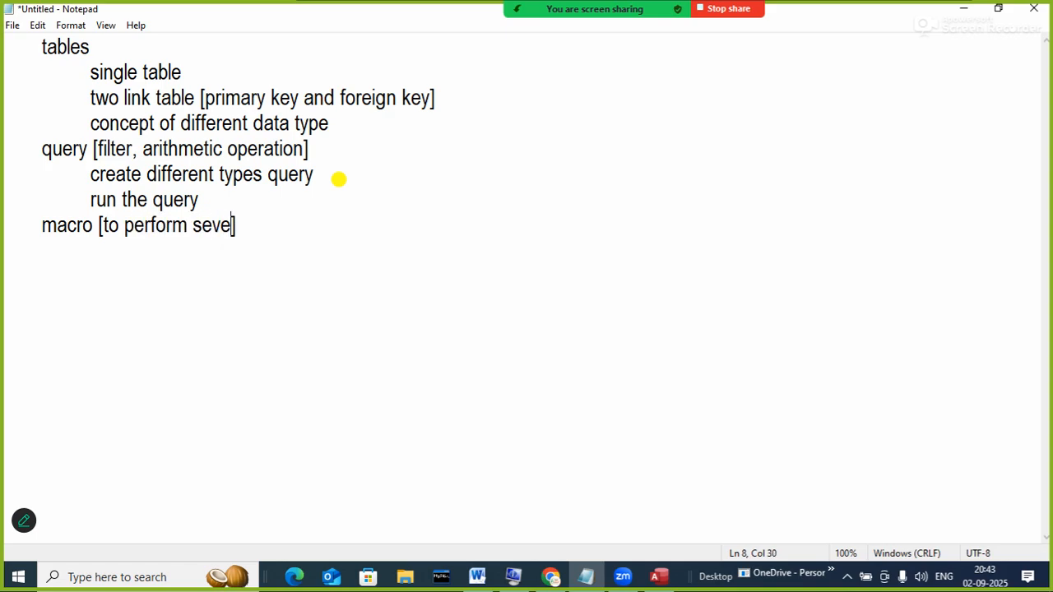
type("sk ")
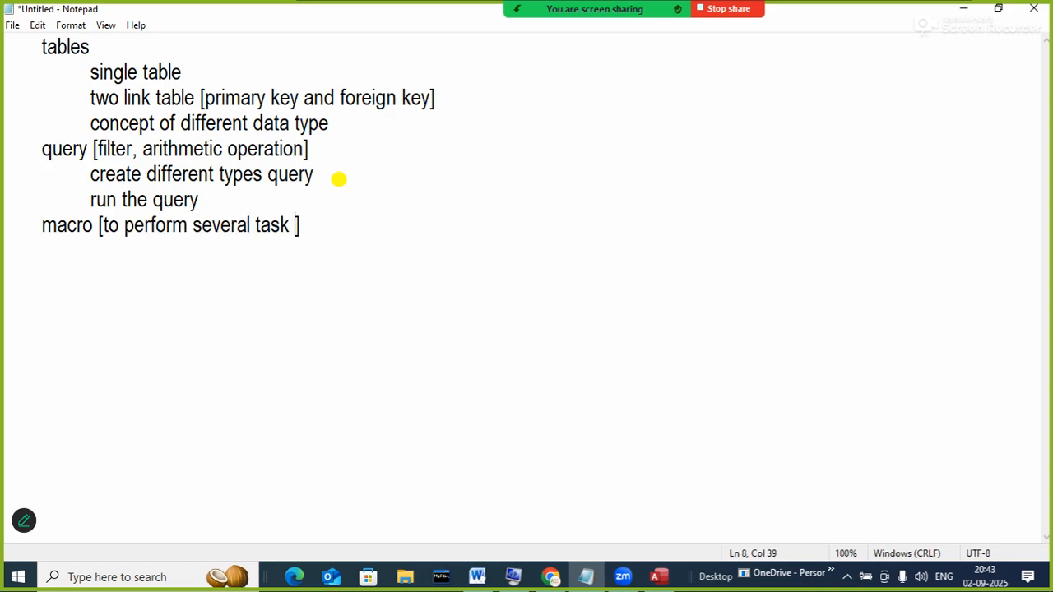
type("in a sq")
key("BackSpace")
type("e")
key("BackSpace")
type("equenc")
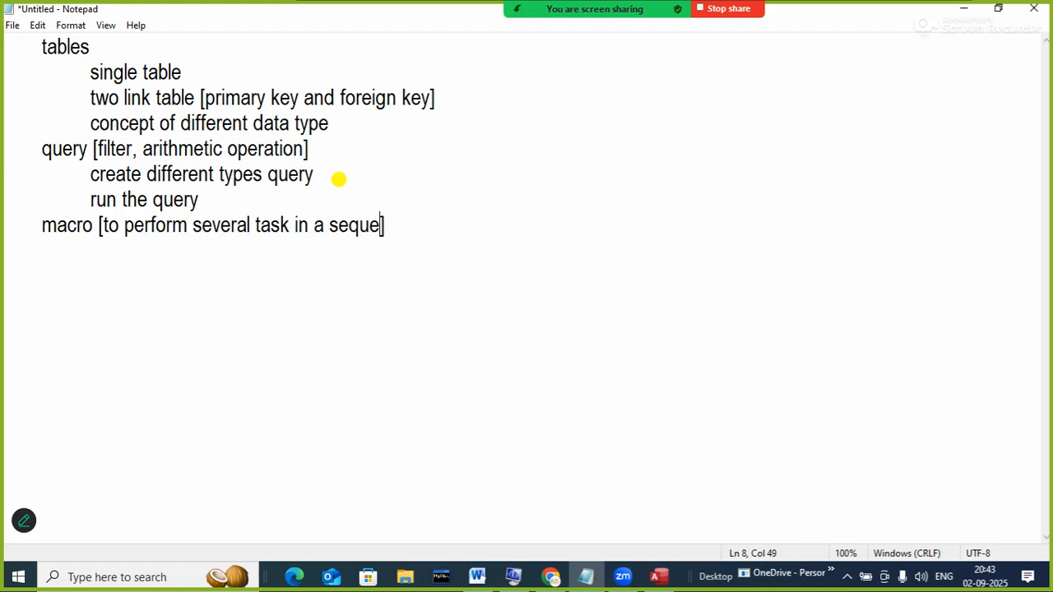
type("e")
type("by press")
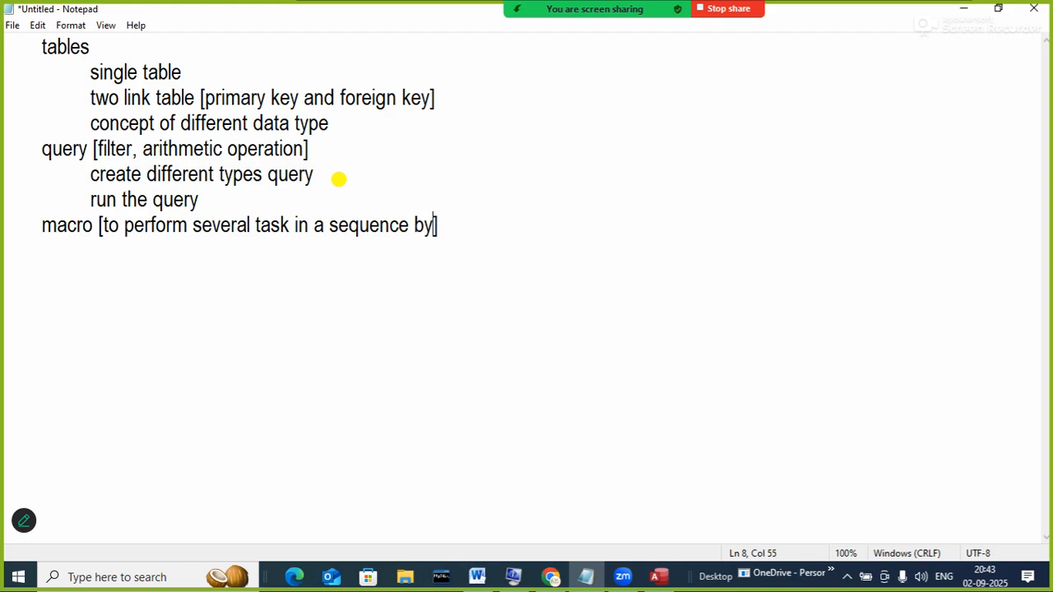
type("ing or clic")
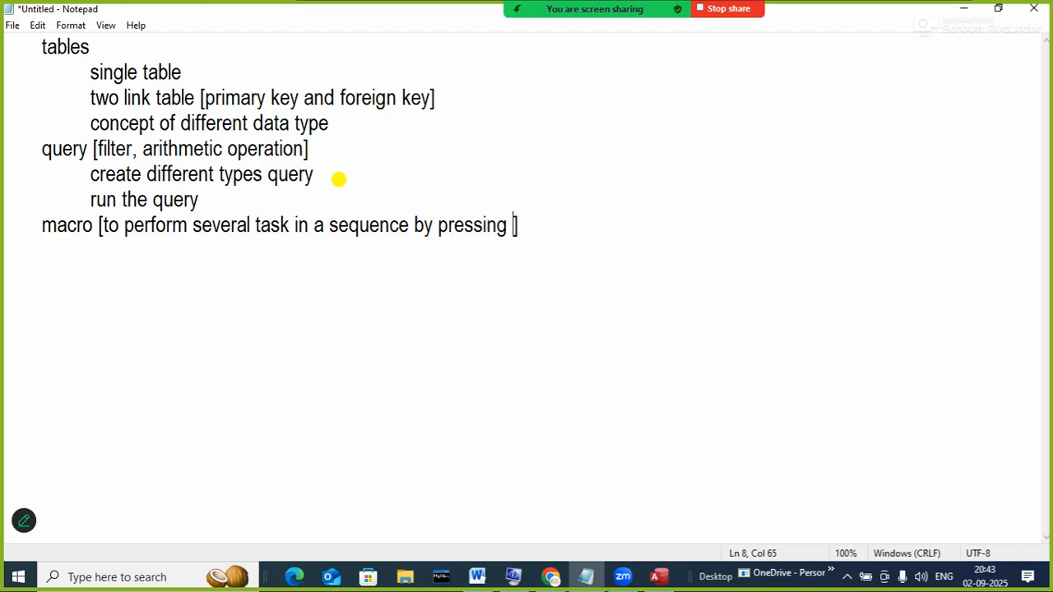
type("k on a sing;l")
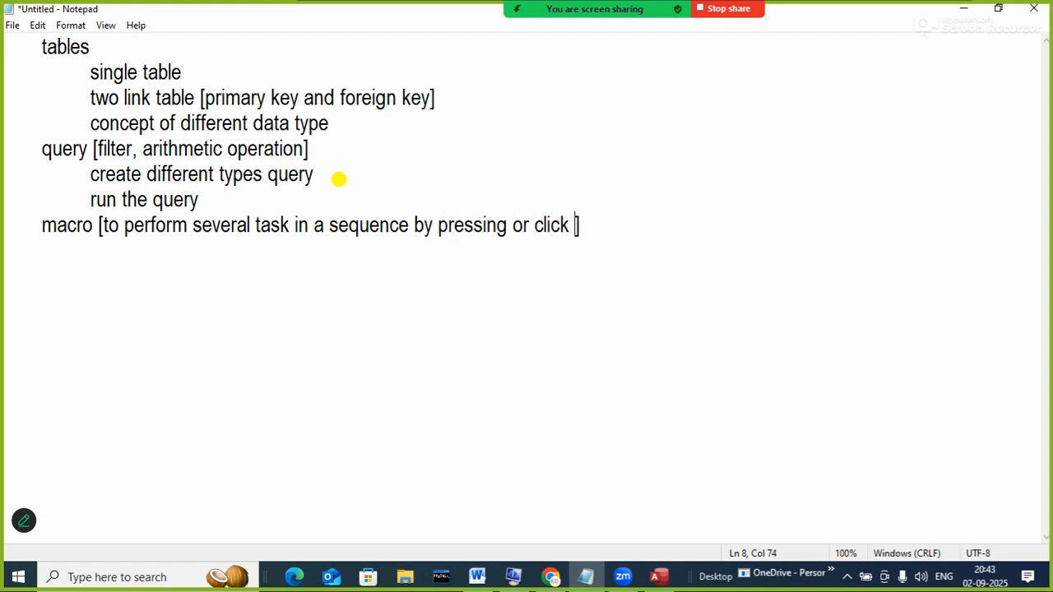
type("e")
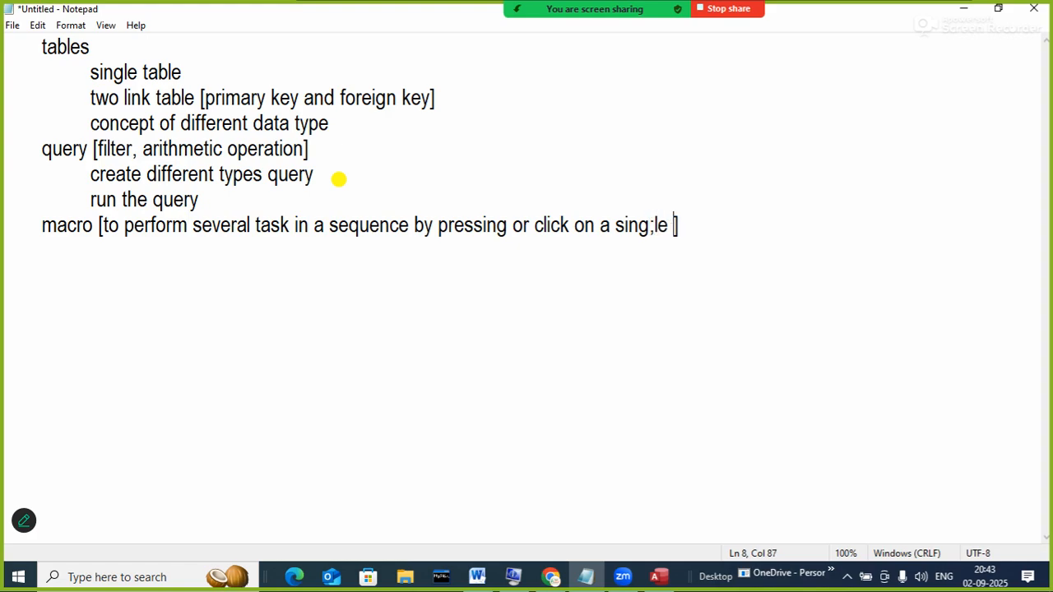
key("BackSpace")
key("BackSpace")
key("BackSpace")
type("le option")
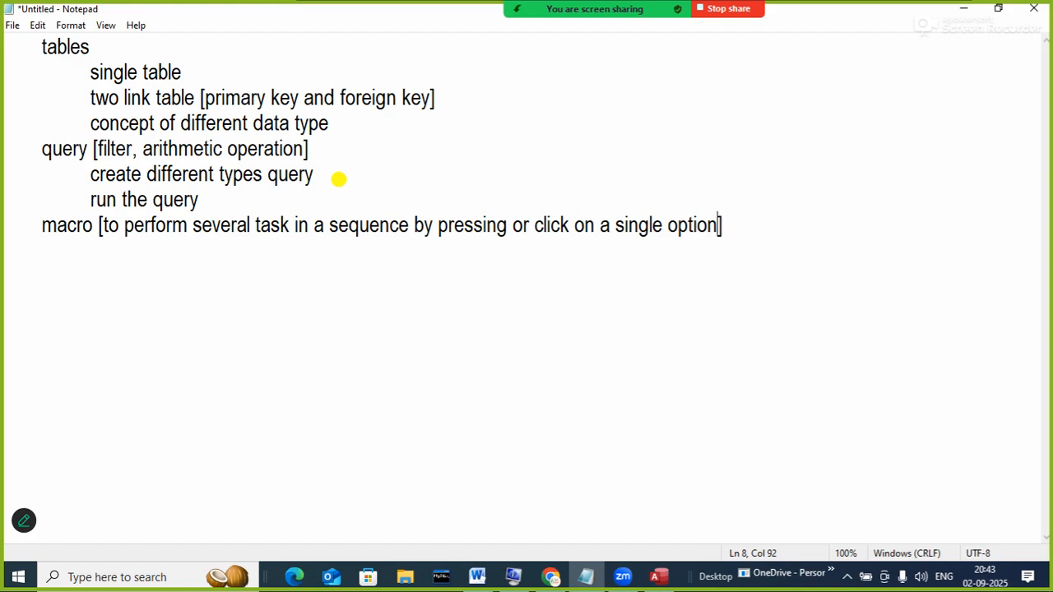
- Add the note '[to store data in relational format]' after the tables heading
left_click(731, 224)
key("Return")
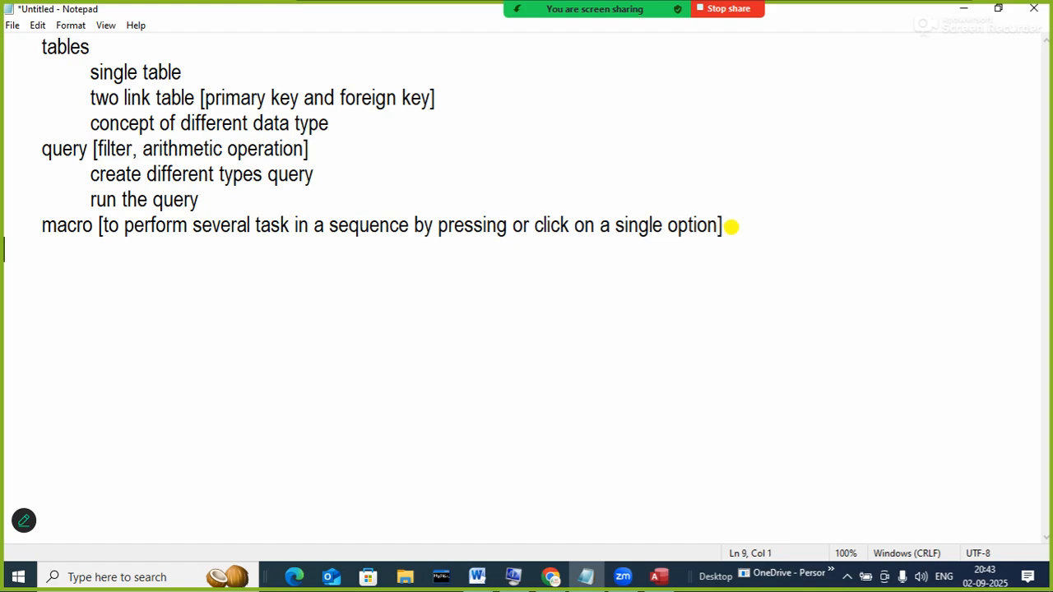
left_click(136, 43)
type("[]")
key("Left")
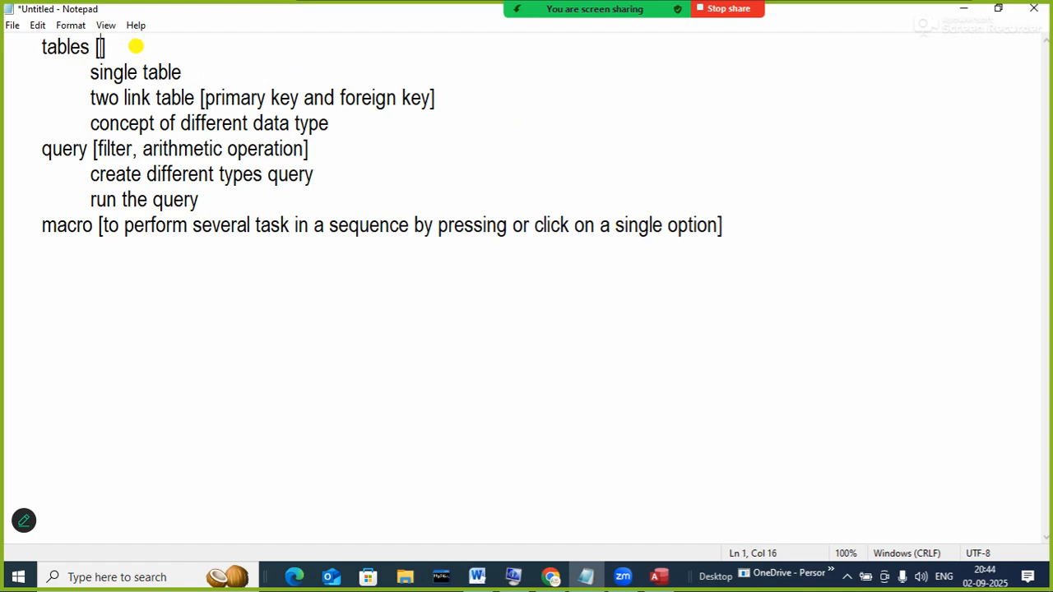
type("to store")
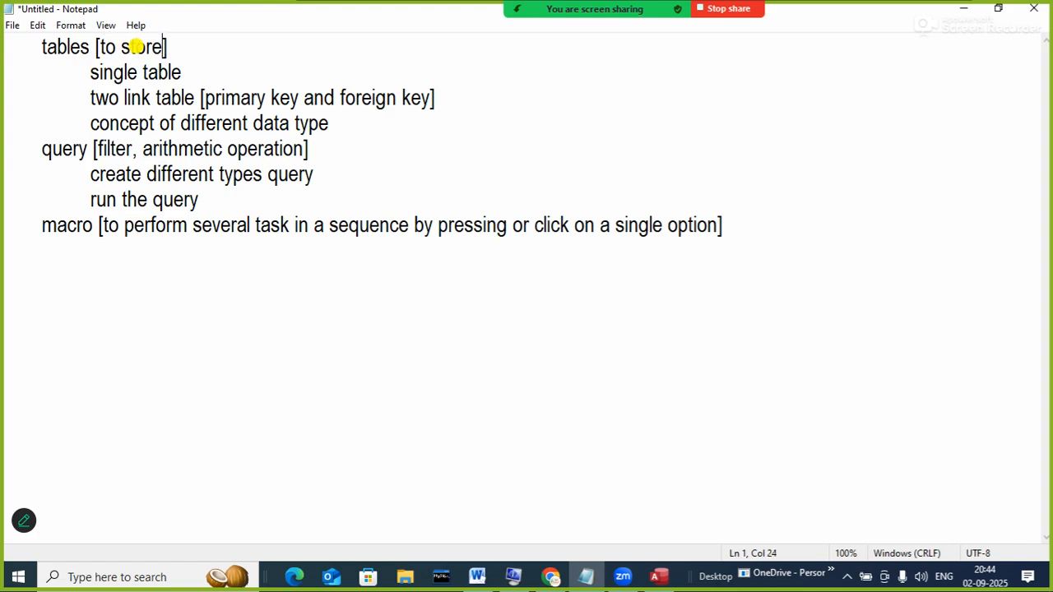
type(" s")
type("a in re")
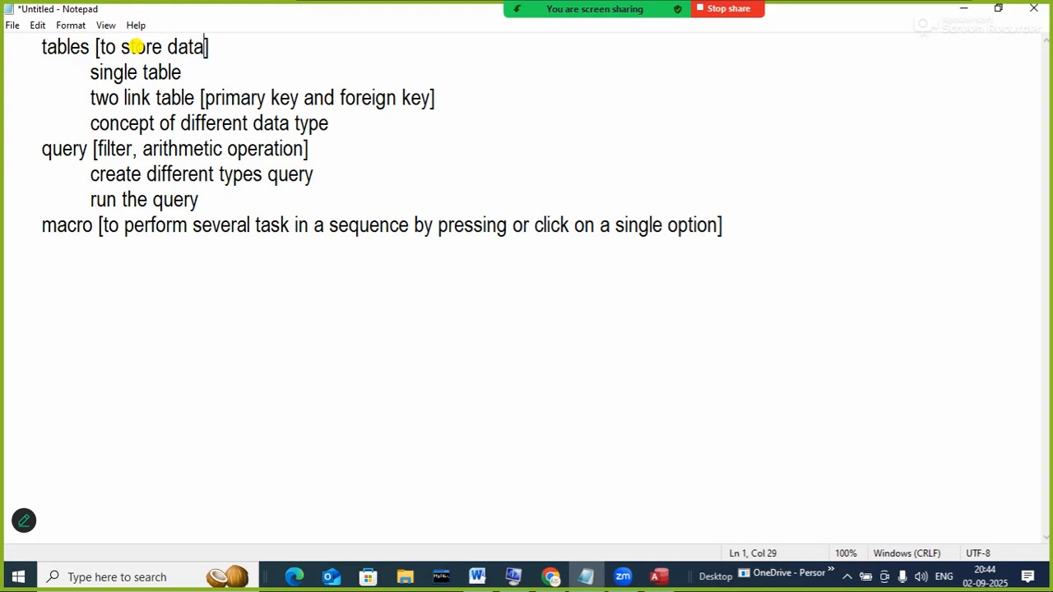
type("lational fo")
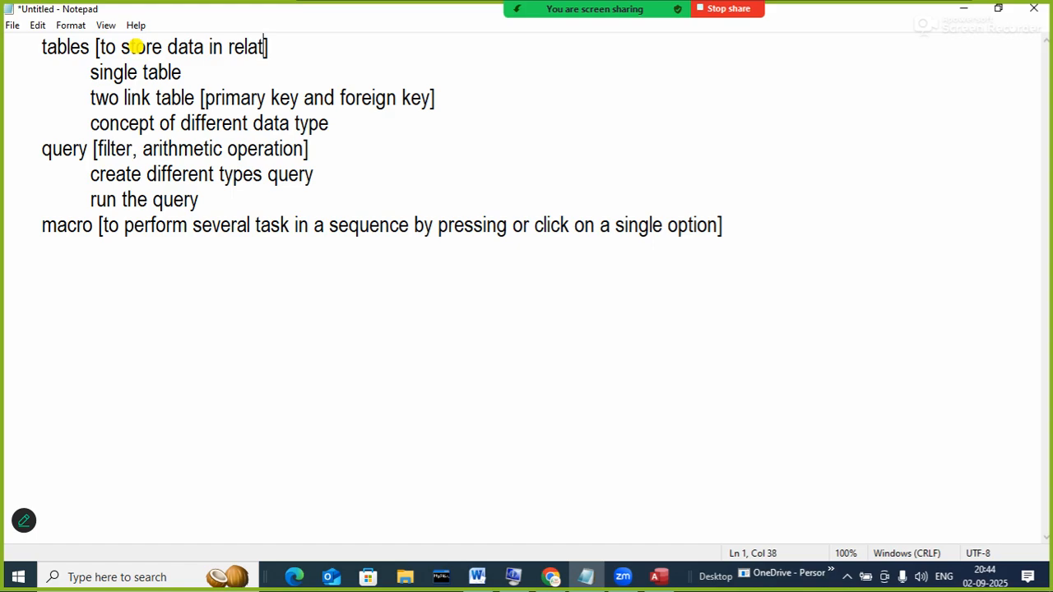
type("rmat")
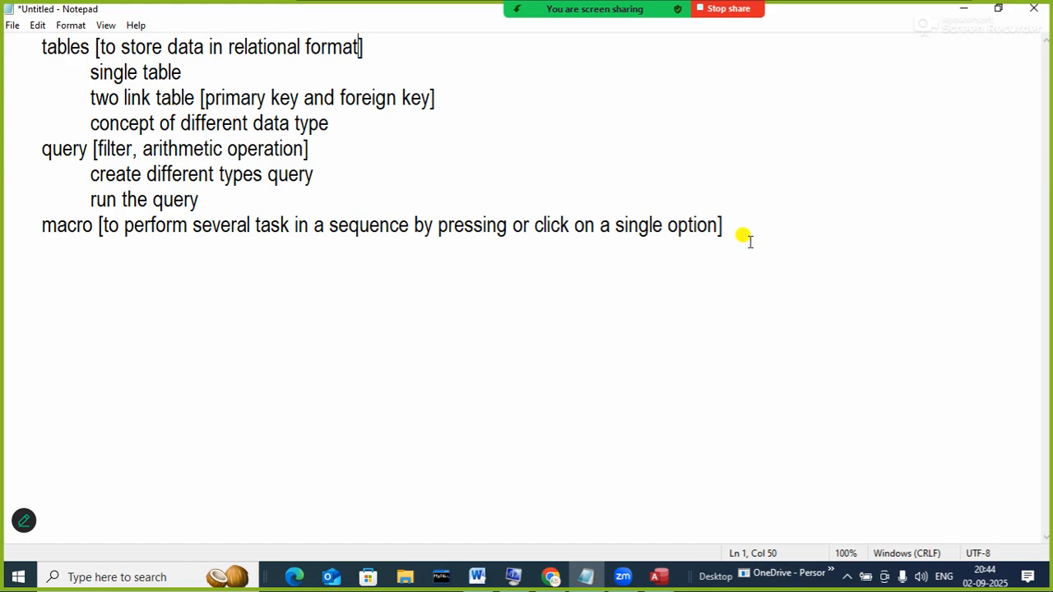
left_click(722, 224)
key("Return")
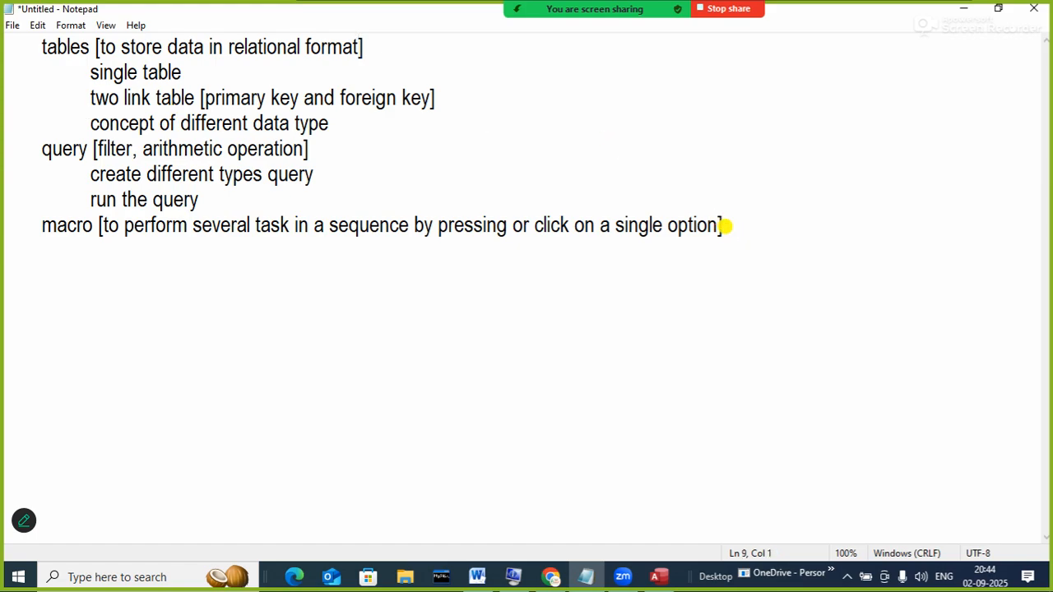
- List 'create macro' and 'run the macro' as indented sub-points under macro
key("Tab")
type("create macro")
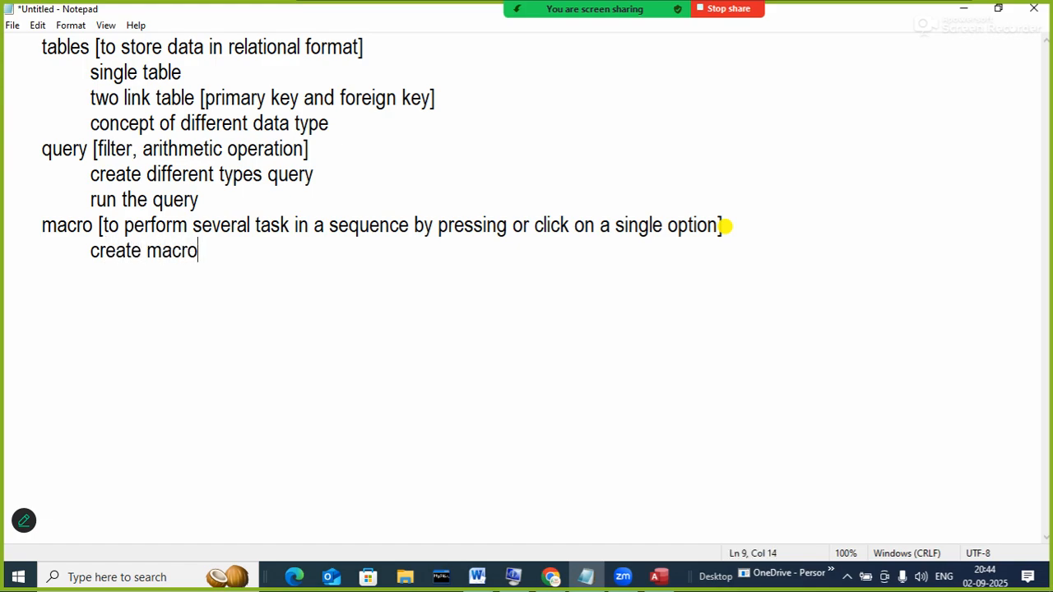
key("Return")
key("Tab")
type("run the macro")
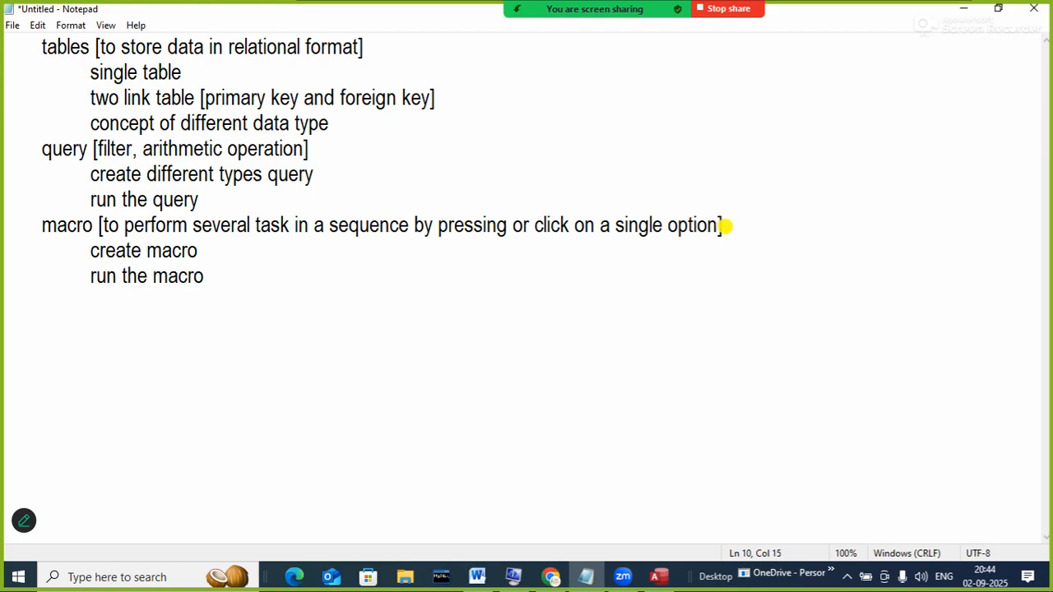
key("Return")
key("Tab")
key("BackSpace")
- Add a 'form' heading noting it manipulates records (insert, delete, print, etc) in the table
type("form []")
key("Left")
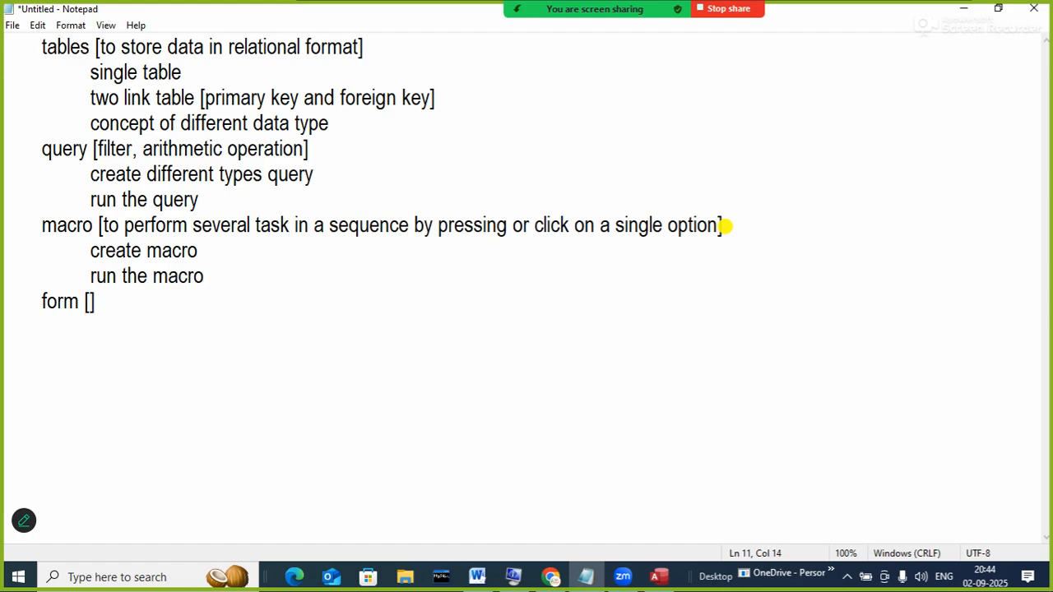
type("to ")
type("manipulat")
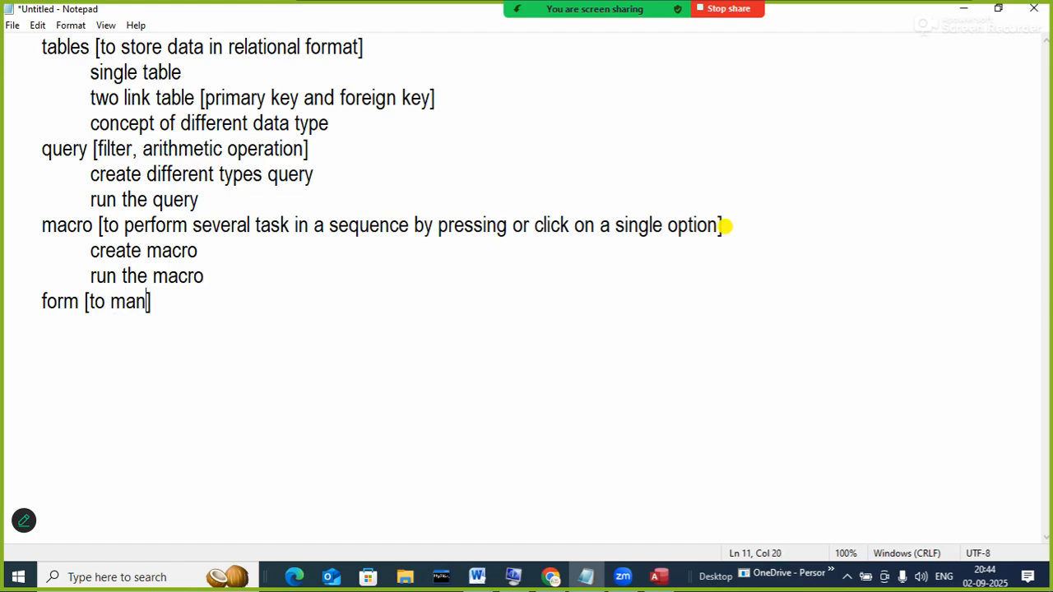
type("e records")
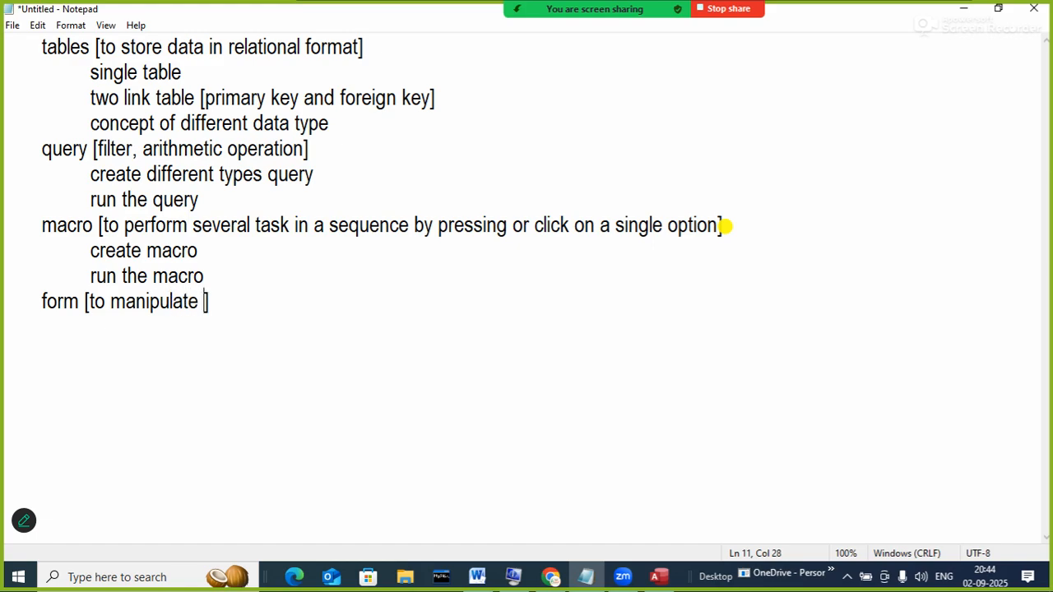
type(" in the table")
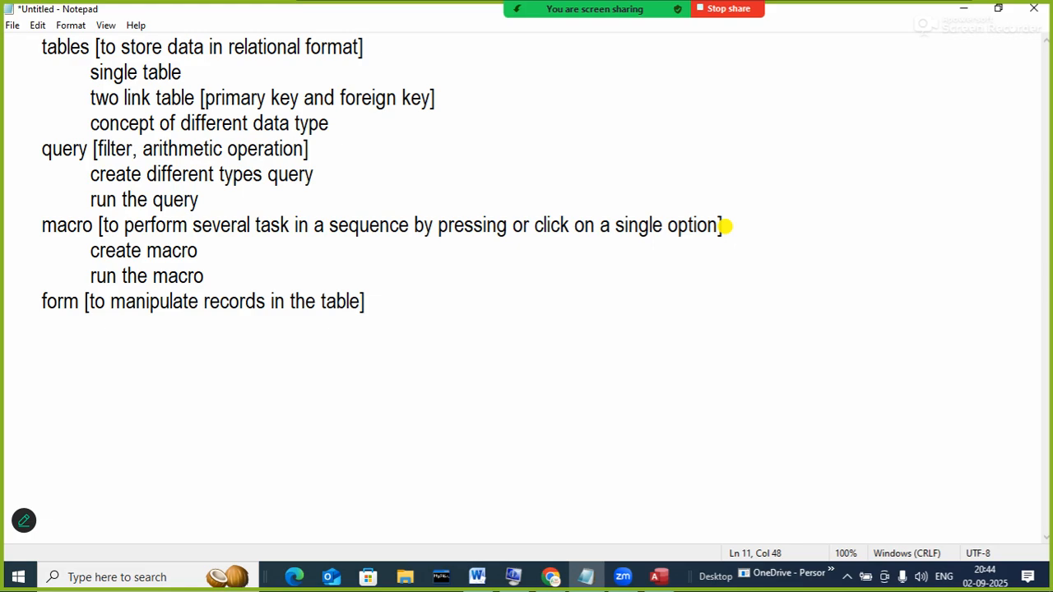
key("Left")
key("Left")
key("Left")
key("Left")
key("Left")
key("Left")
key("Left")
key("Left")
key("Left")
key("Left")
key("Left")
key("Left")
key("Left")
key("Left")
key("Left")
key("Left")
key("Left")
key("Left")
key("Left")
key("Left")
type("[]")
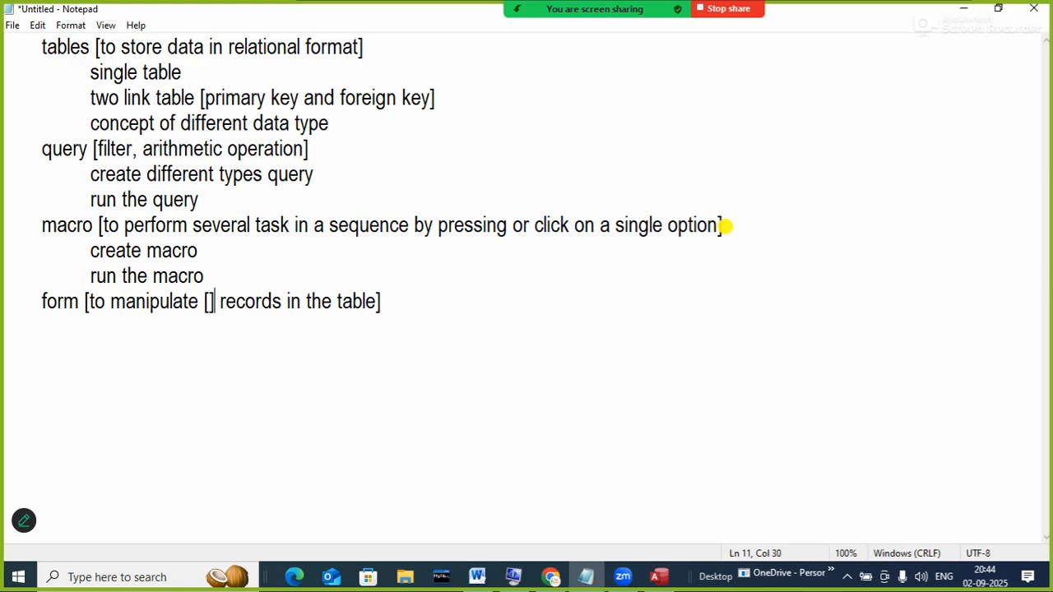
key("Left")
type("insert,")
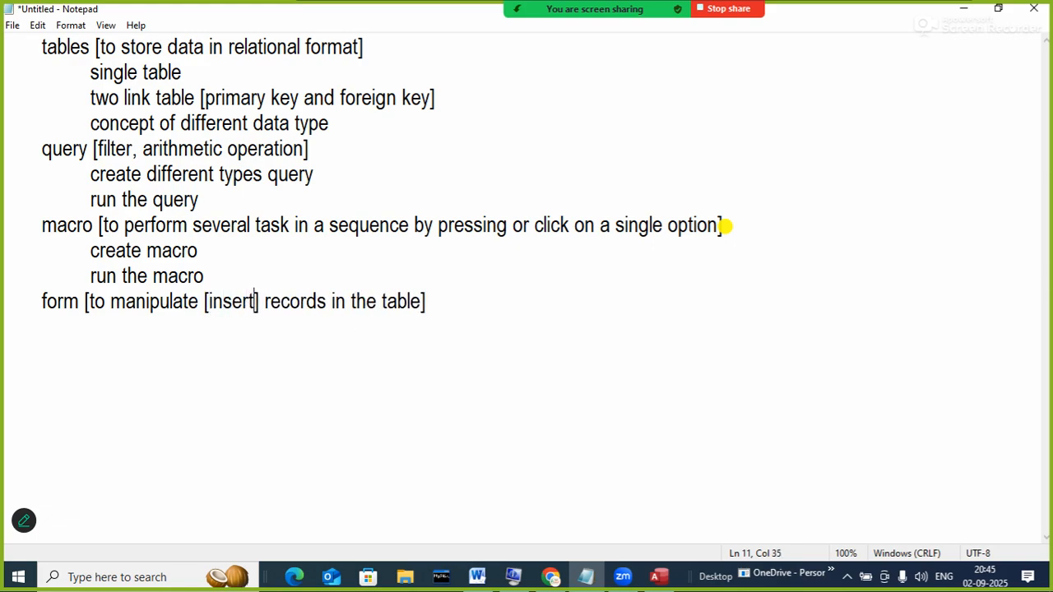
type("del")
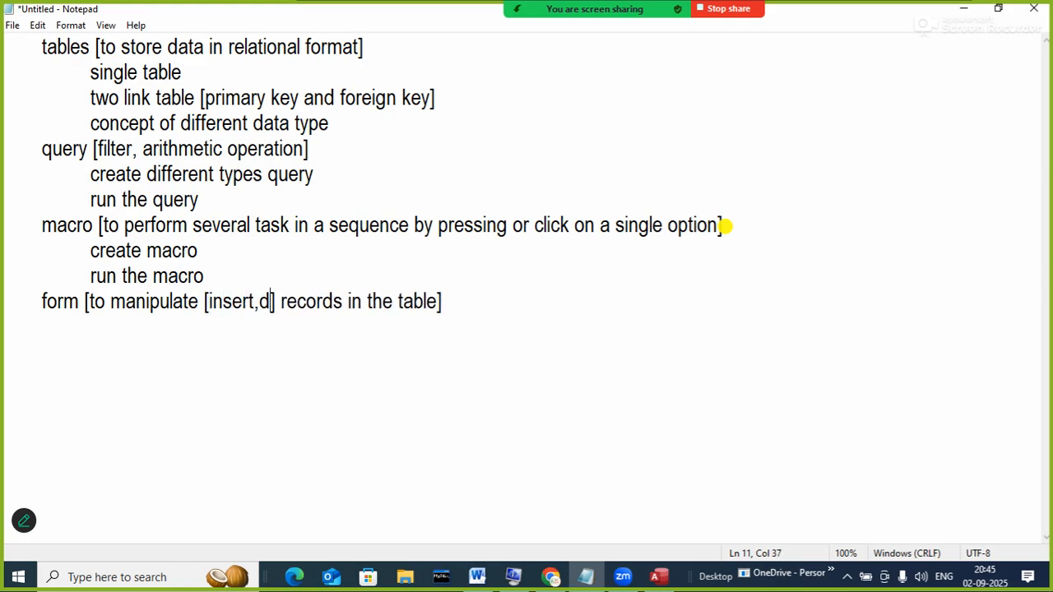
type("ete,")
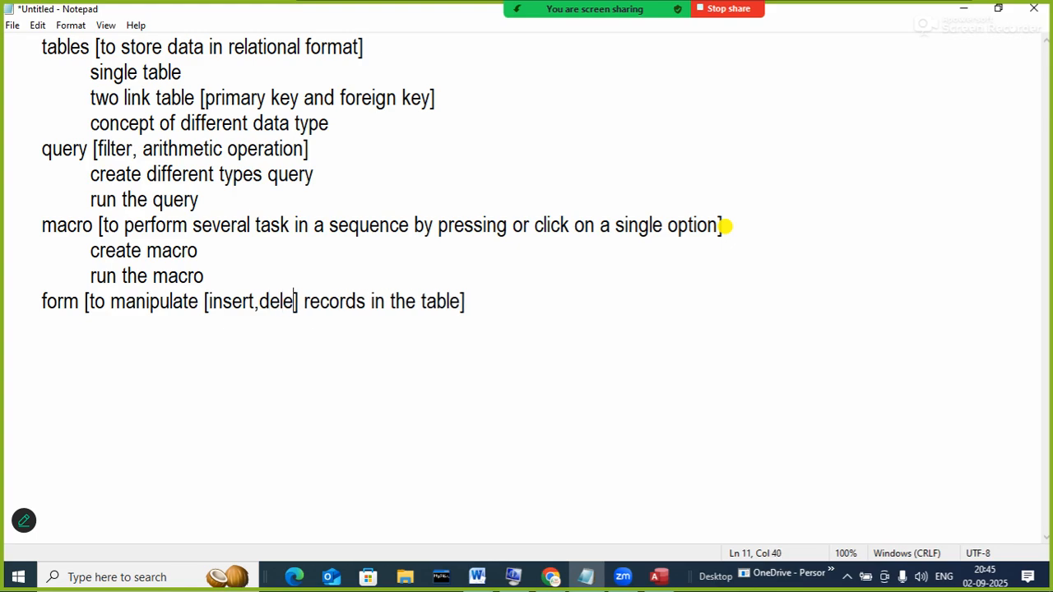
type("print")
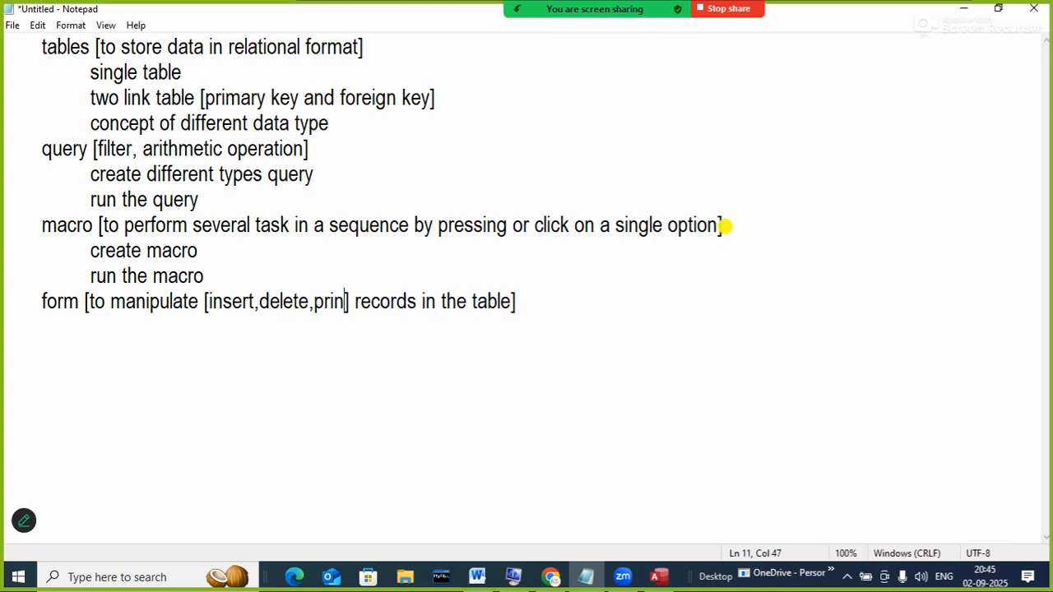
type(",")
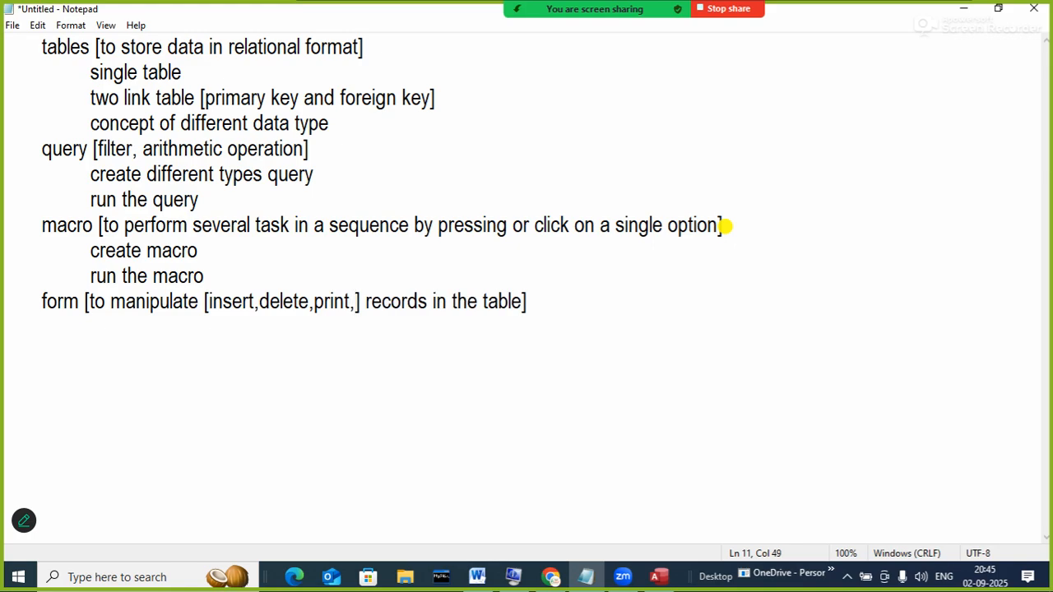
type("etc")
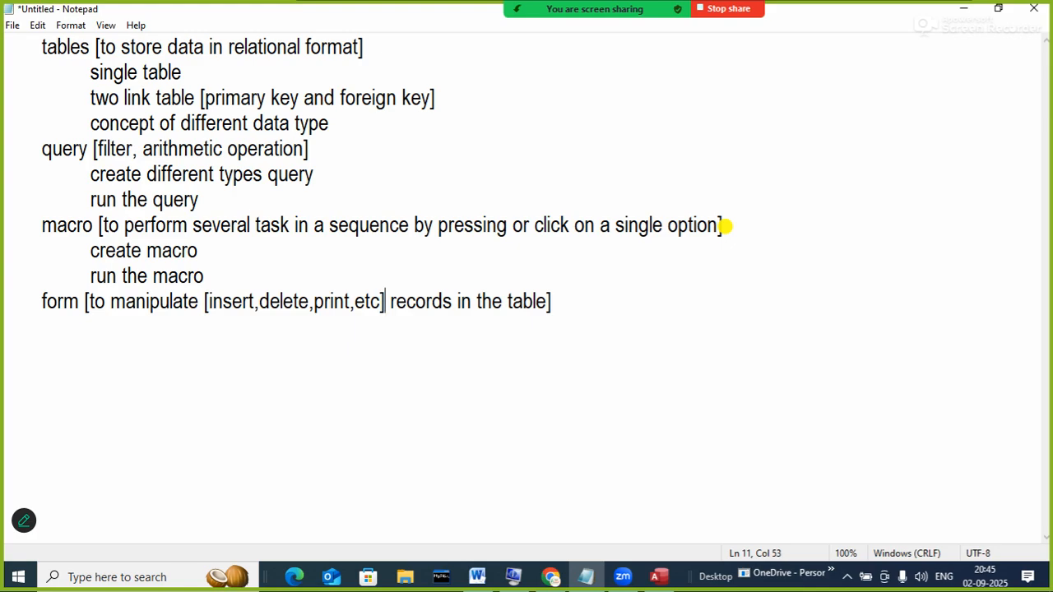
key("Right")
key("Right")
key("Right")
key("Right")
key("Right")
key("Right")
key("Right")
key("Right")
key("Right")
key("Right")
key("Right")
key("Right")
key("Right")
key("Right")
key("Right")
key("Right")
key("Right")
key("Right")
key("Right")
key("Right")
key("Right")
key("Right")
key("Right")
key("Return")
key("Tab")
- List 'create form' and 'use of form' as indented sub-points under form
type("creat")
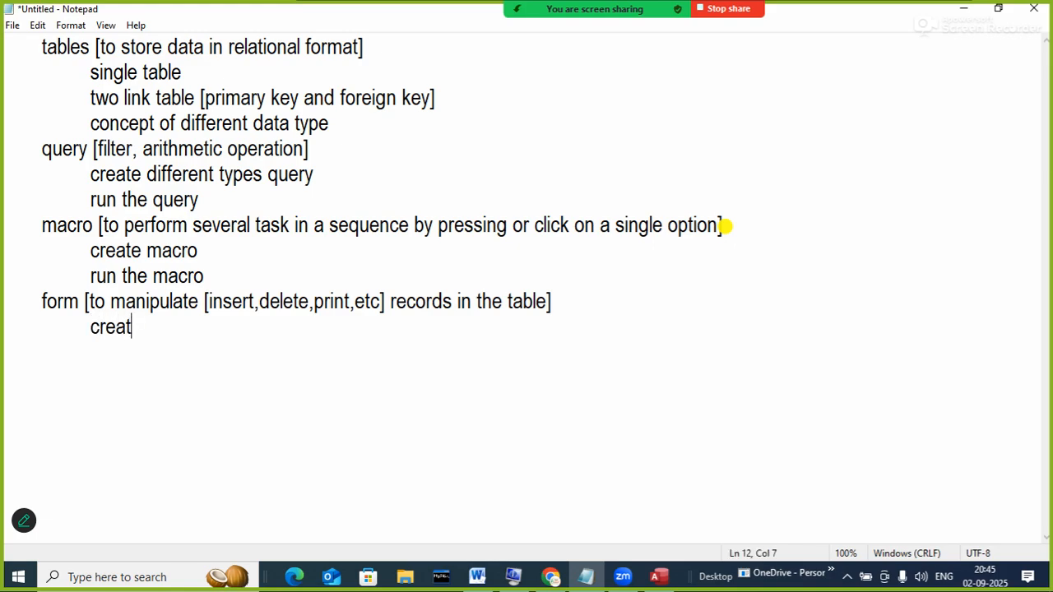
type("e form")
key("Return")
key("Tab")
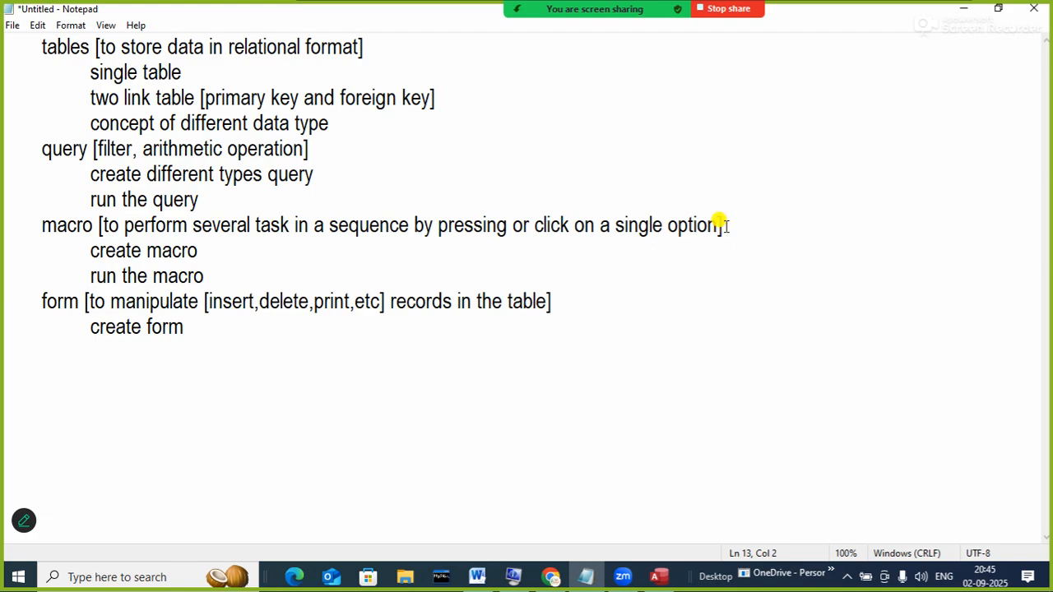
type("use of f")
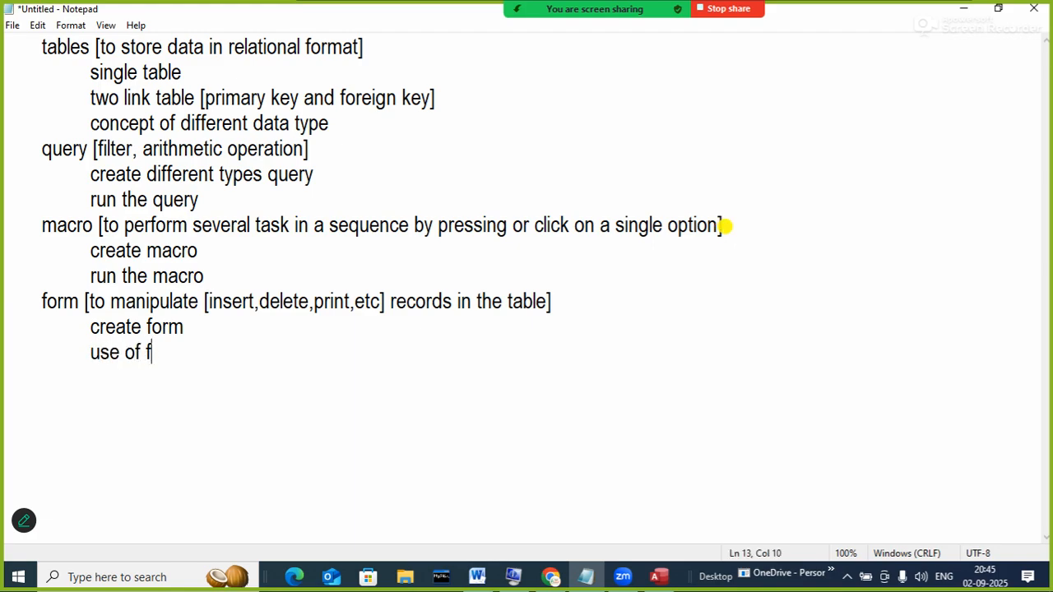
type("orm")
key("Return")
key("Tab")
type("use for")
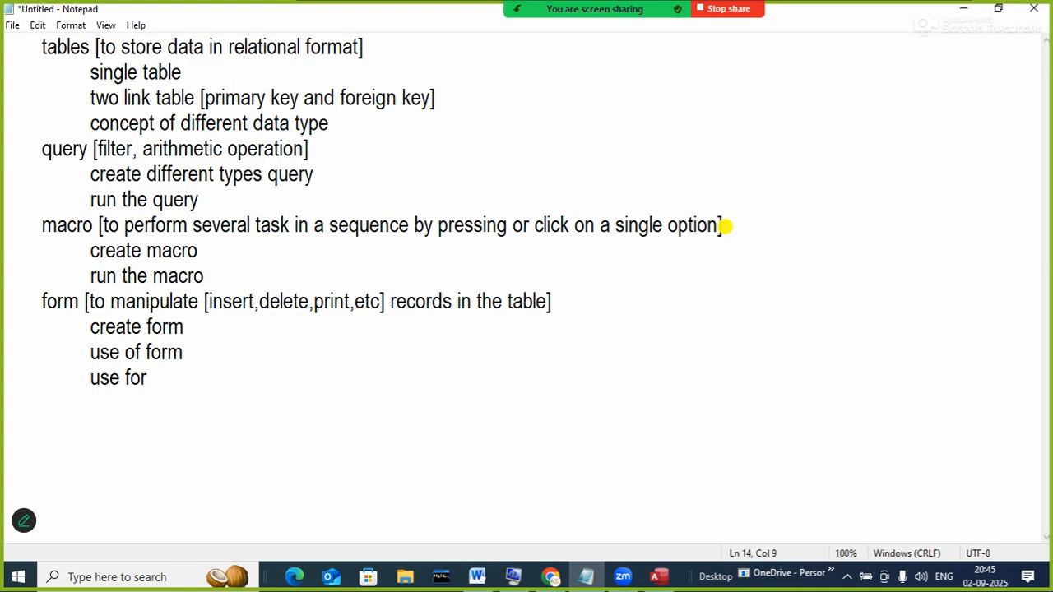
type("m as a sof")
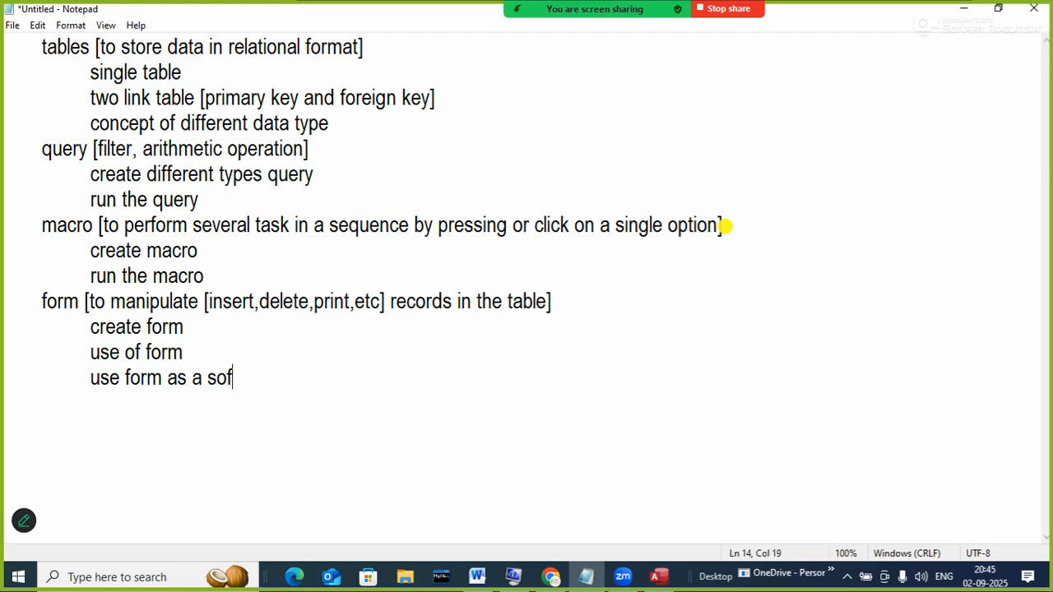
type("tware")
key("BackSpace")
key("BackSpace")
key("BackSpace")
key("BackSpace")
key("BackSpace")
key("BackSpace")
key("BackSpace")
key("BackSpace")
key("BackSpace")
key("BackSpace")
key("BackSpace")
key("BackSpace")
key("BackSpace")
key("BackSpace")
key("BackSpace")
key("BackSpace")
key("BackSpace")
key("BackSpace")
key("BackSpace")
key("BackSpace")
key("BackSpace")
key("BackSpace")
key("BackSpace")
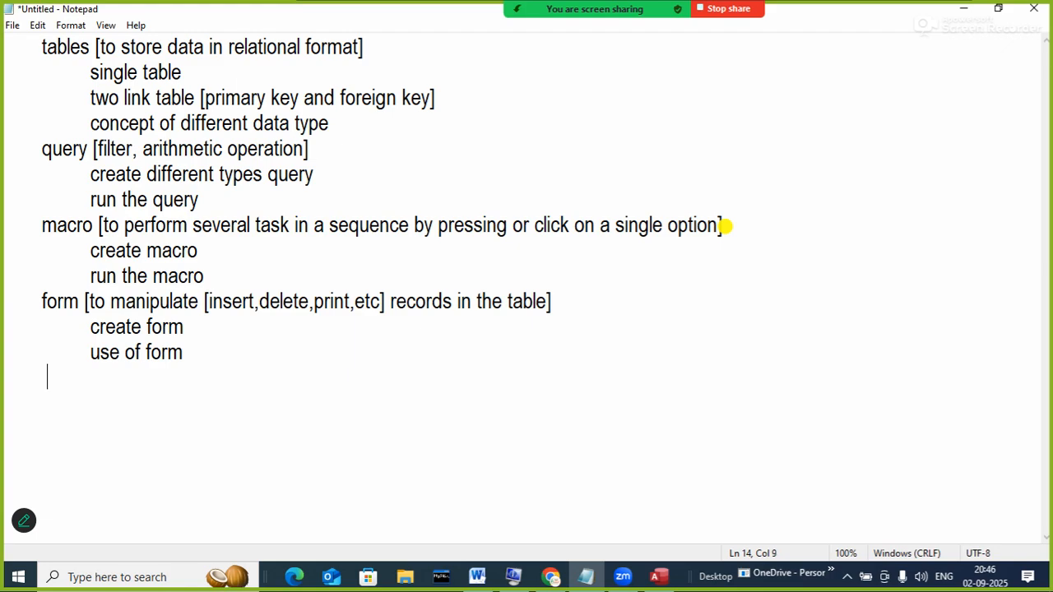
type("rem")
- Add a 'report []' heading at the end and insert a blank line at the top
key("BackSpace")
type("port")
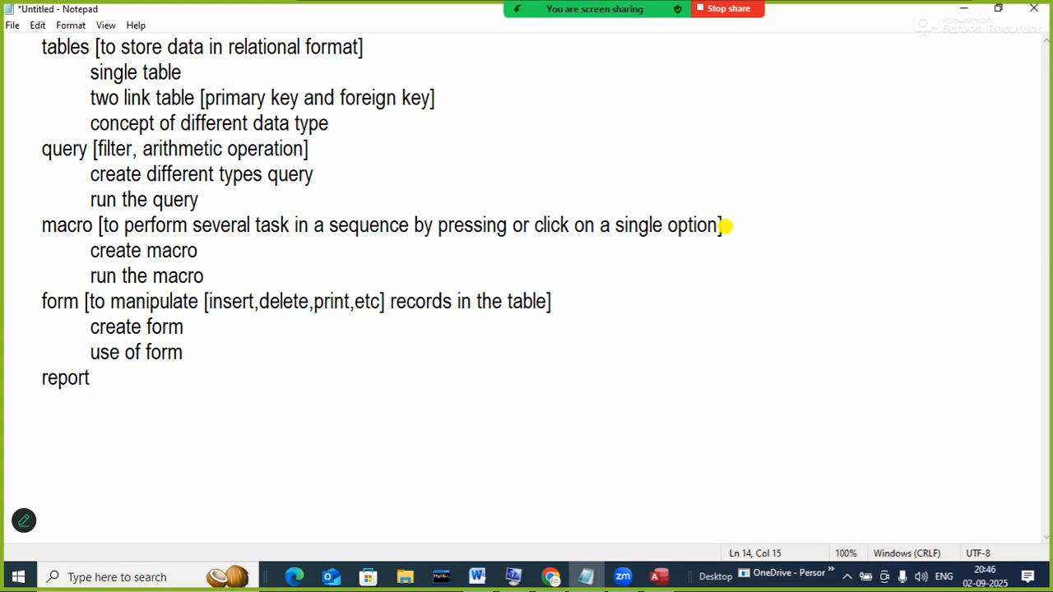
type(" []")
key("Up")
key("Up")
key("Up")
key("Up")
key("Up")
key("Up")
key("Up")
key("Up")
key("Up")
key("Up")
key("Up")
key("Up")
key("Up")
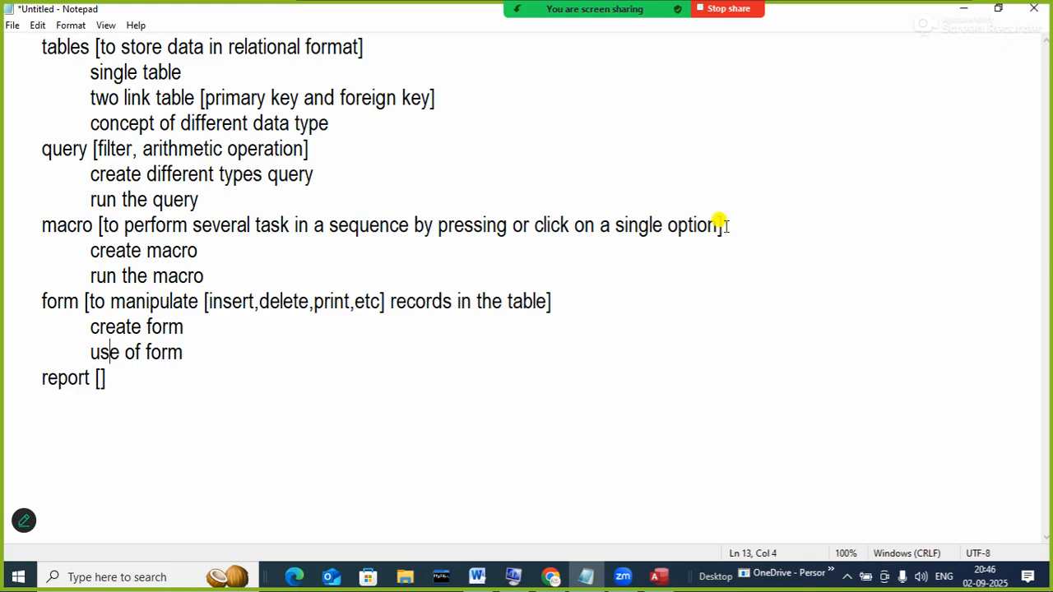
key("Left")
key("Left")
key("Left")
key("Left")
key("Left")
key("Left")
key("Left")
key("Left")
key("Left")
key("Return")
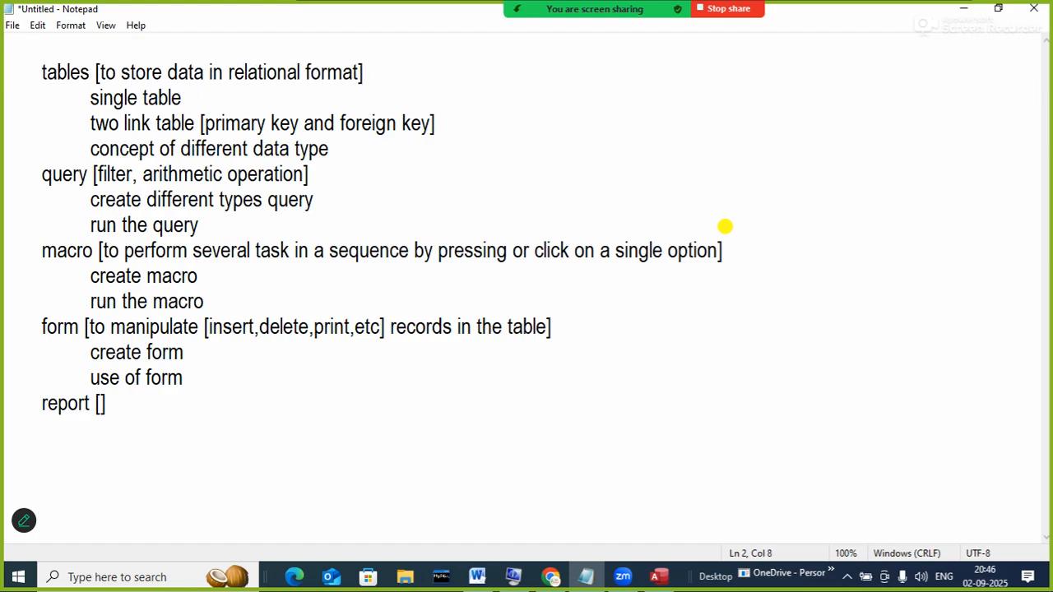
key("BackSpace")
key("Down")
key("Down")
key("Down")
key("Down")
key("Down")
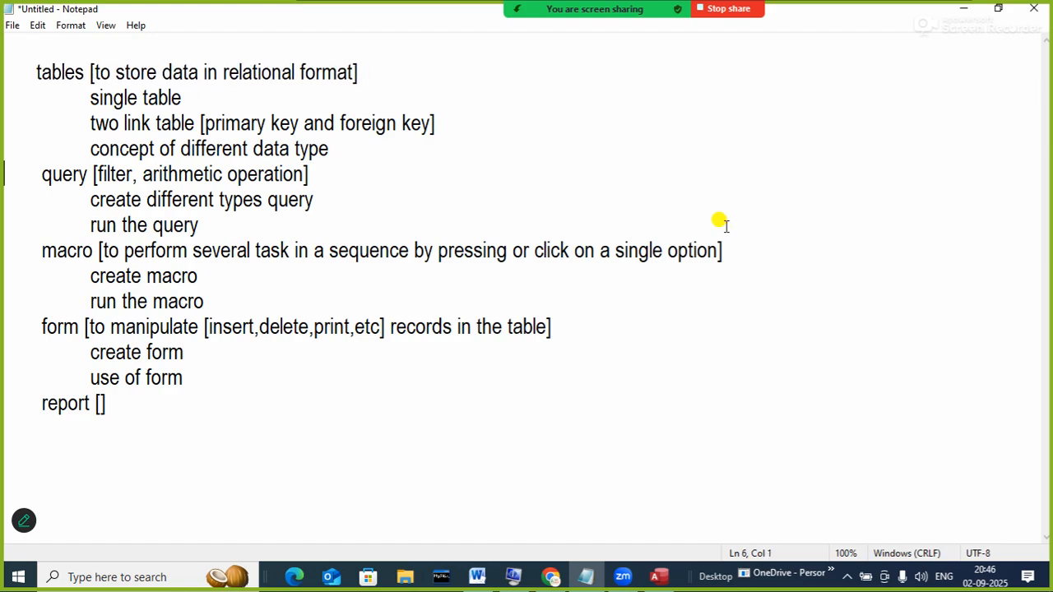
key("Up")
key("Up")
key("Up")
key("Up")
key("Up")
key("Up")
- Type the 'database:' heading on the top line, followed by a blank line
type("datab")
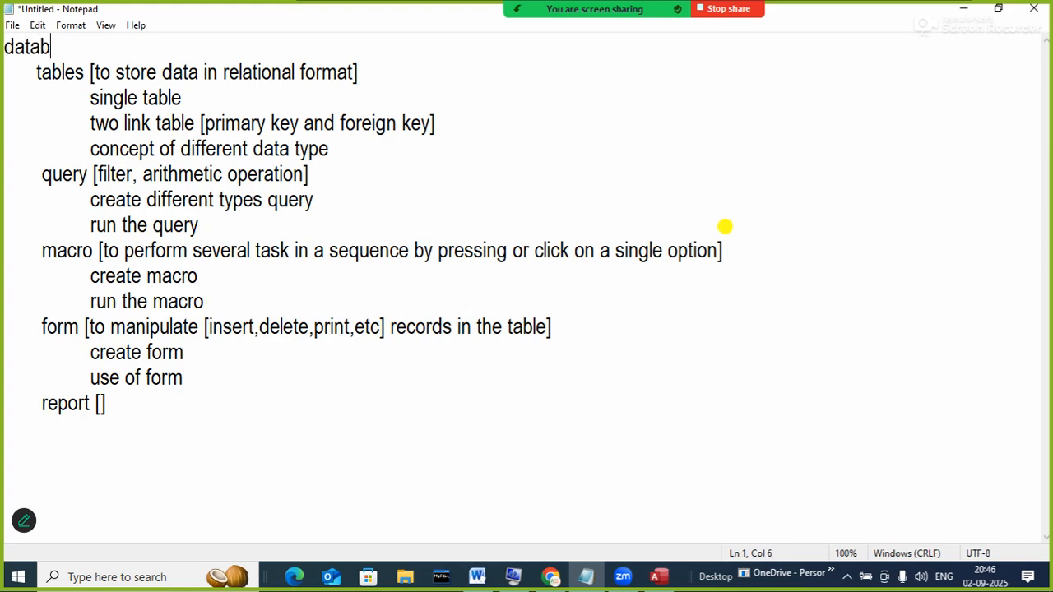
type("ase:")
key("Down")
key("Up")
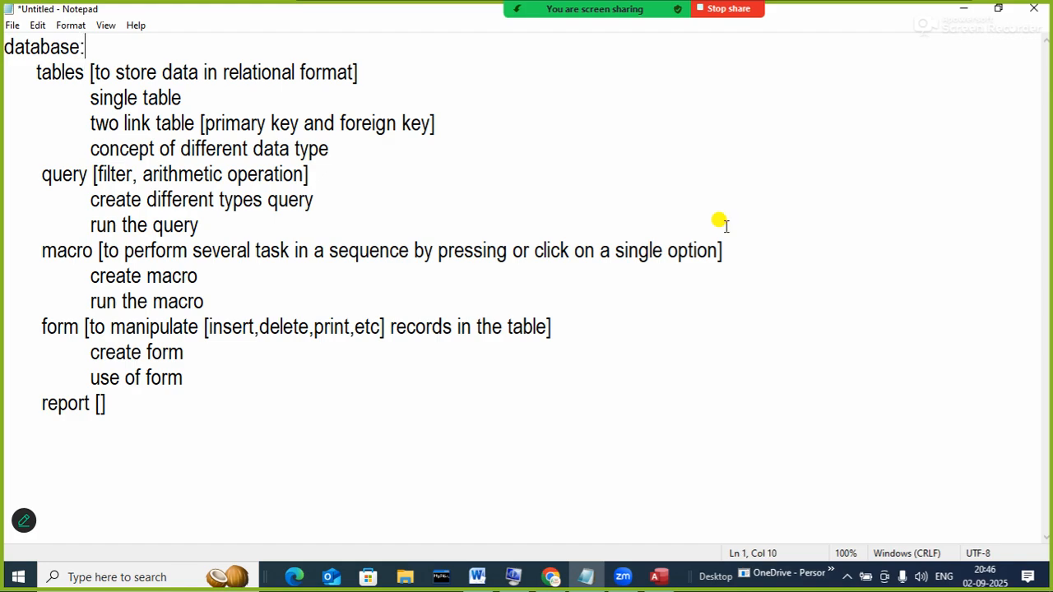
key("Return")
key("Down")
key("Down")
key("Down")
key("Down")
key("Down")
key("Down")
key("Down")
key("Down")
key("Down")
key("Down")
key("Down")
key("Down")
key("Down")
key("Down")
key("Down")
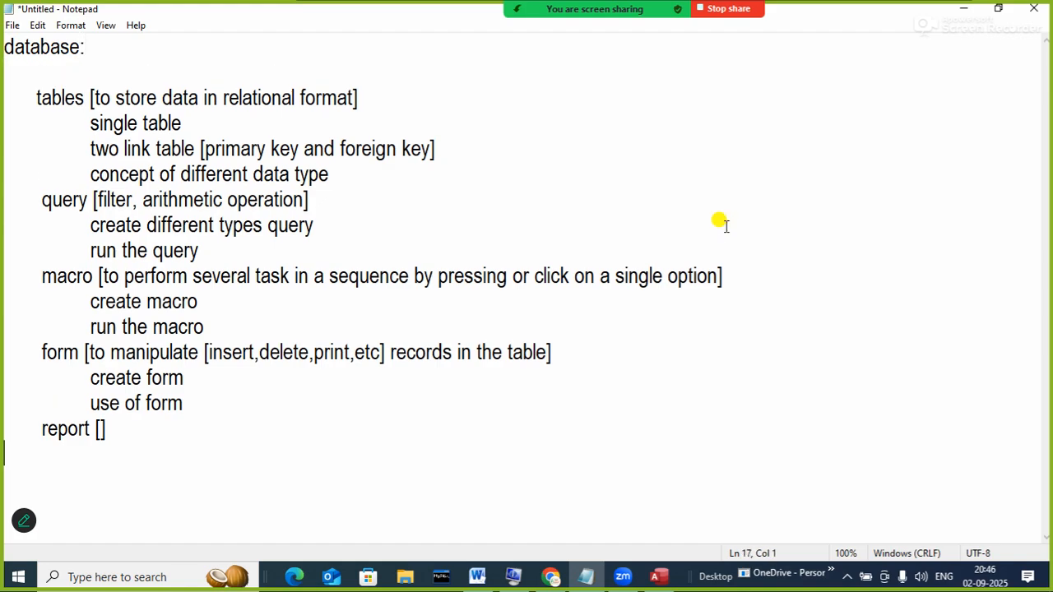
key("Right")
key("Right")
key("Right")
- Fill the report brackets with 'to show final result'
key("Up")
key("Right")
key("Right")
key("Right")
key("Right")
key("Right")
key("Right")
key("Right")
key("Right")
key("Right")
key("Right")
key("Right")
key("Right")
type("to show f")
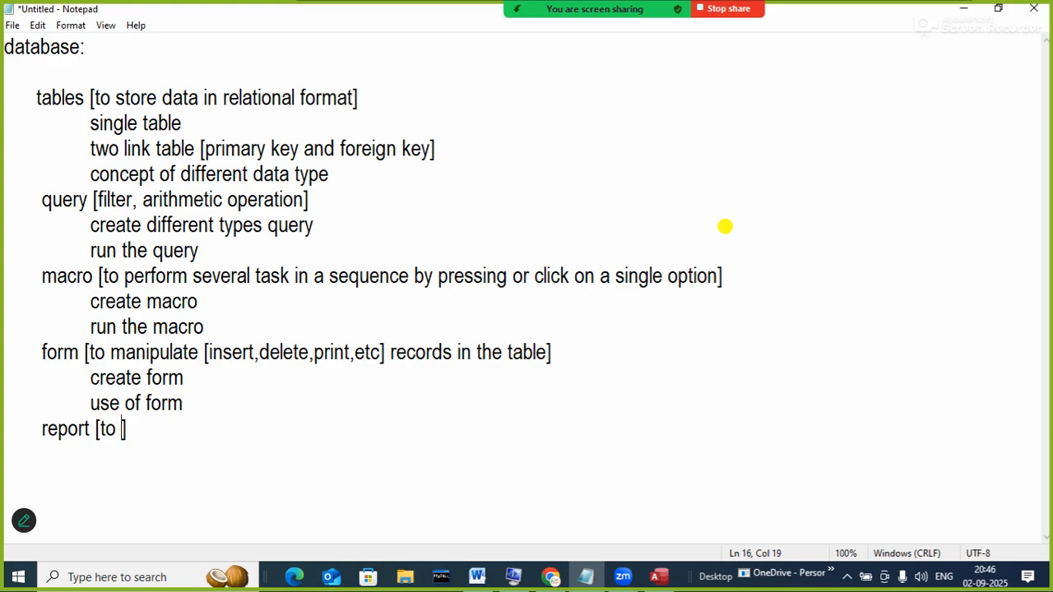
type("inal resul")
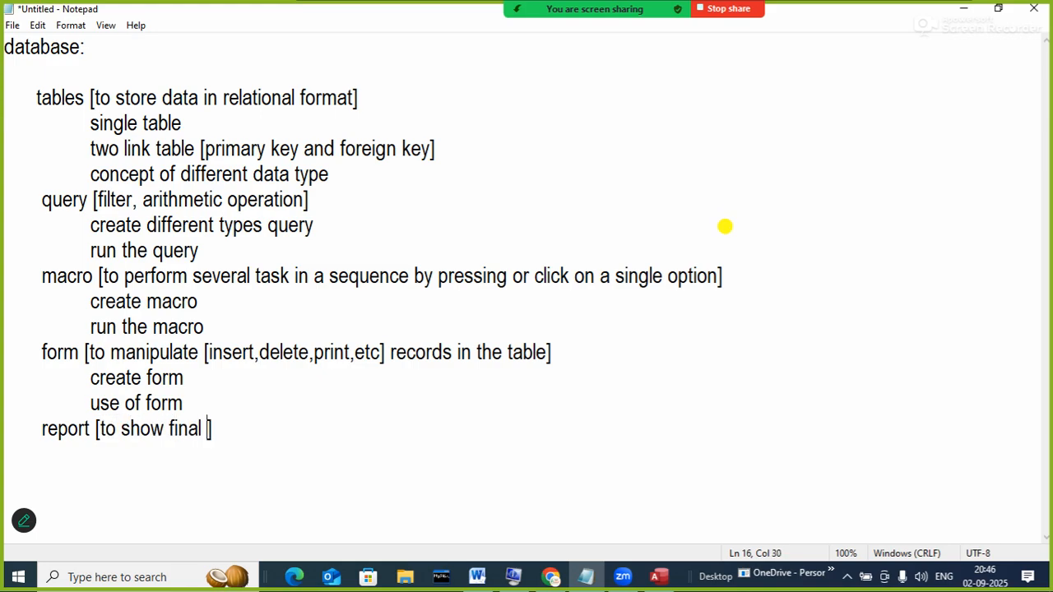
type("t")
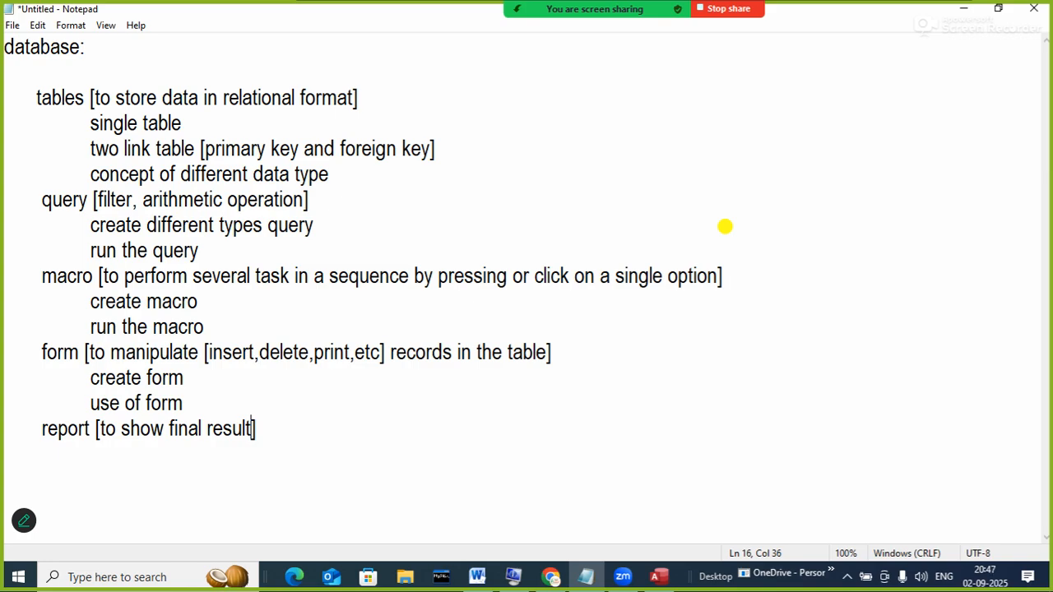
type("of the")
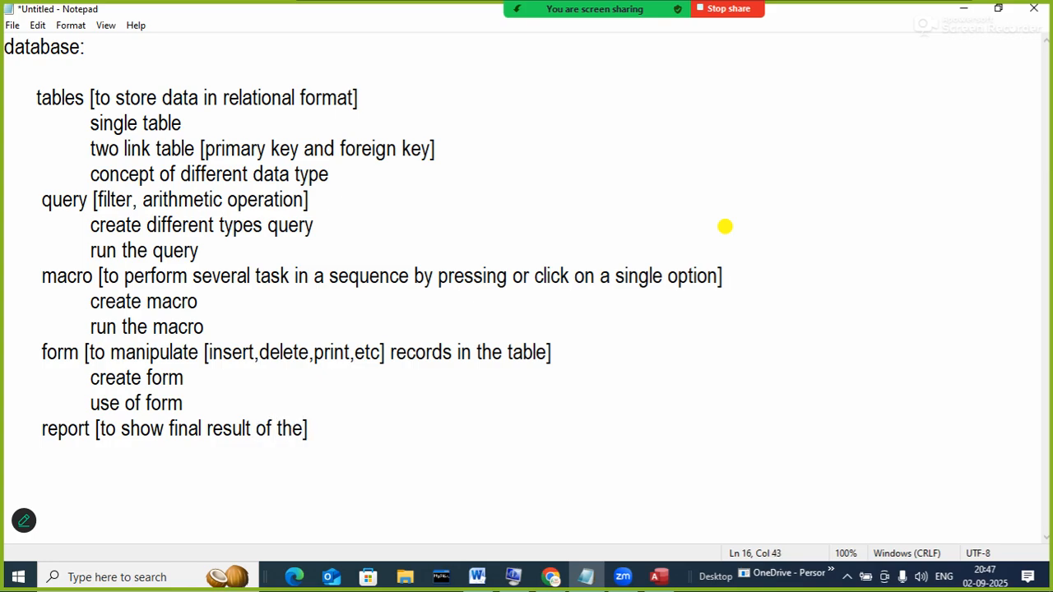
key("BackSpace")
key("BackSpace")
key("BackSpace")
key("BackSpace")
key("BackSpace")
key("BackSpace")
key("BackSpace")
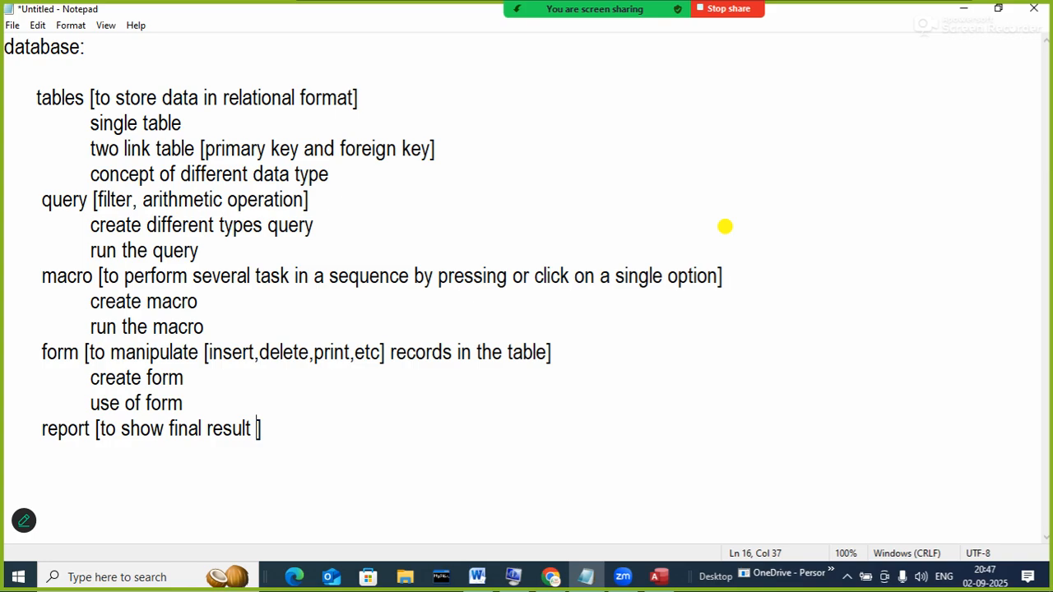
key("Right")
- List 'create report' and 'use of report' as indented sub-items under report
key("Return")
key("Tab")
type("careat")
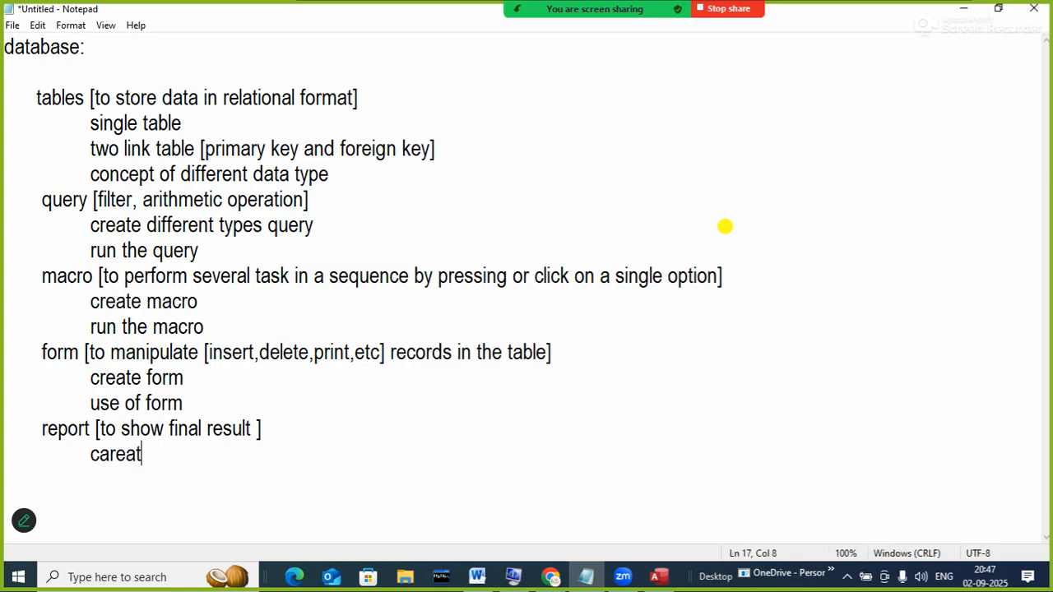
key("BackSpace")
key("BackSpace")
key("BackSpace")
key("BackSpace")
key("BackSpace")
type("reate re")
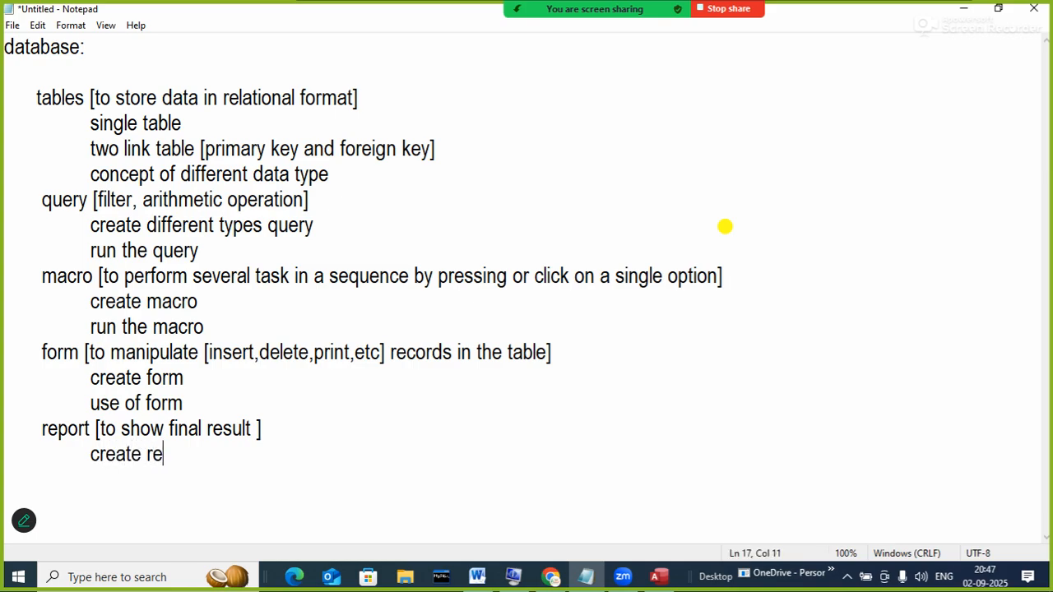
type("port")
key("Return")
key("Tab")
type("use")
type("report")
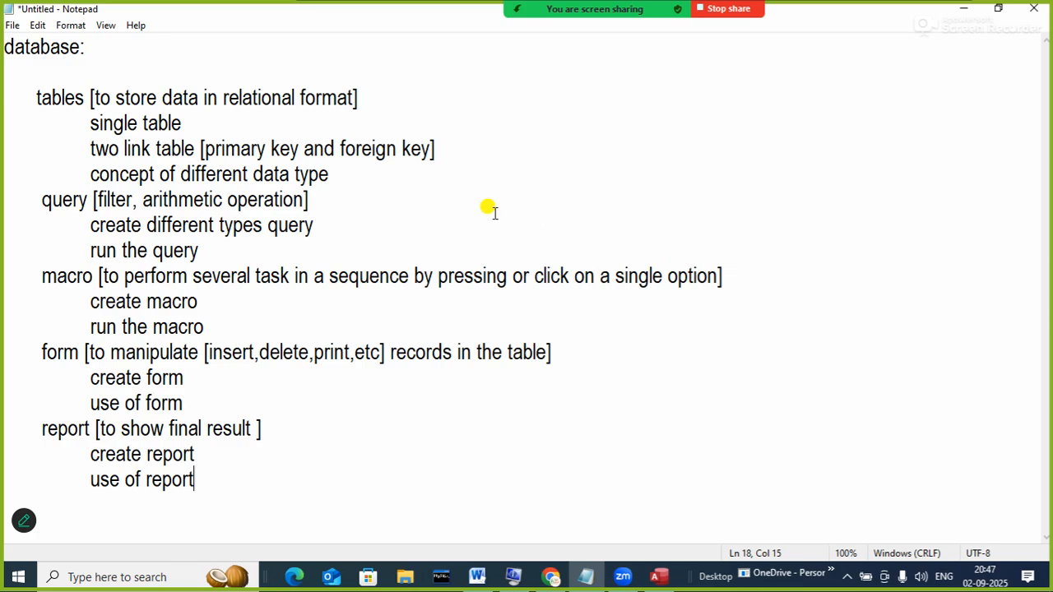
- Switch to Access, widen the navigation pane, and go to the EMP table's new-record row
left_click(650, 579)
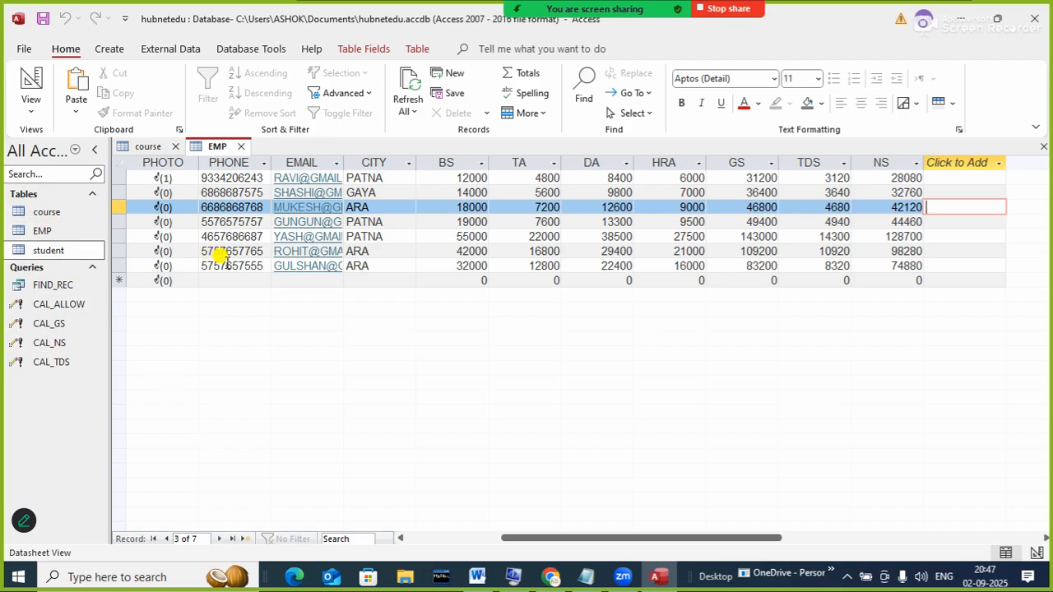
left_click_drag(110, 336, 152, 335)
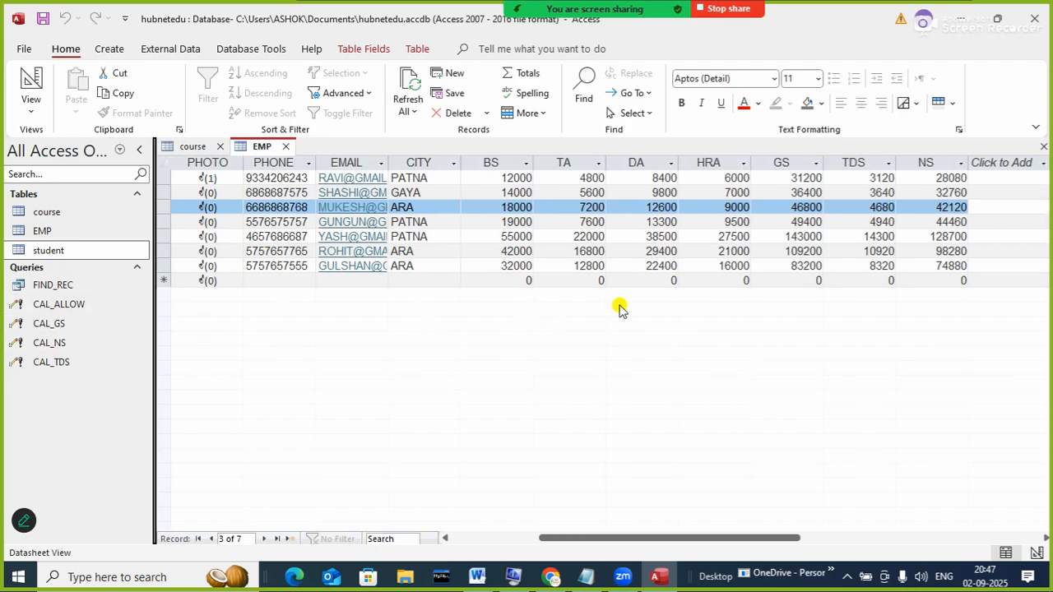
left_click(265, 280)
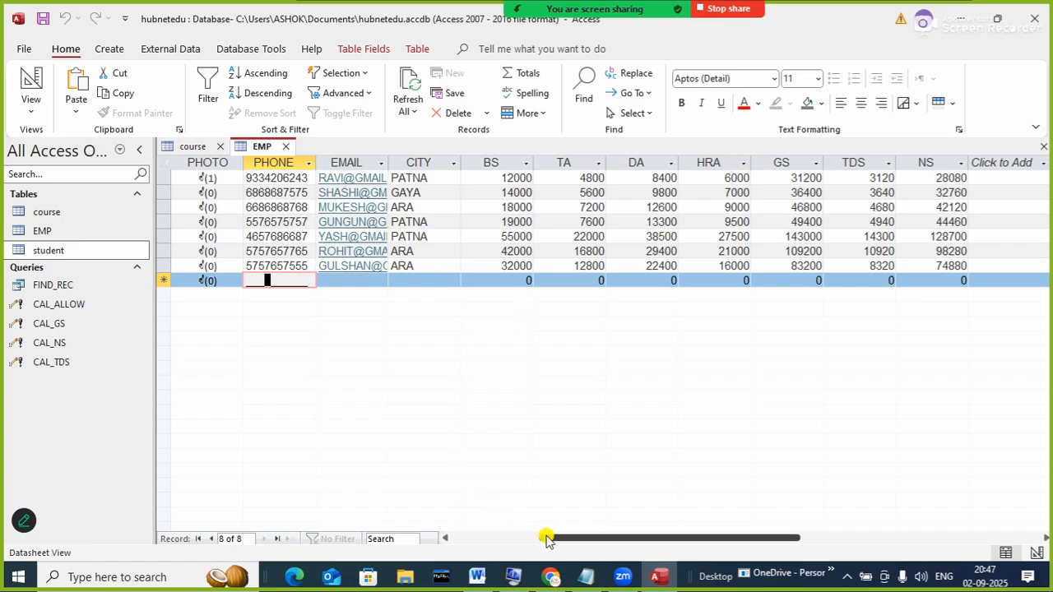
left_click_drag(545, 537, 384, 509)
- Enter employee h108 with name, age 23, DOJ 30-05-2025, phone, email, city panta and BS 40000
left_click(197, 280)
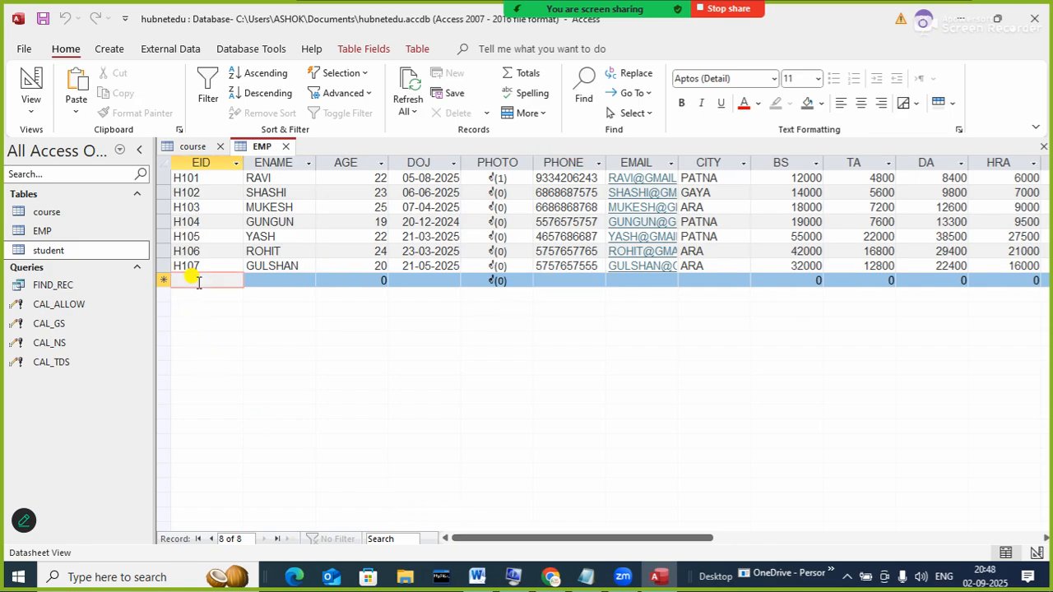
type("h108")
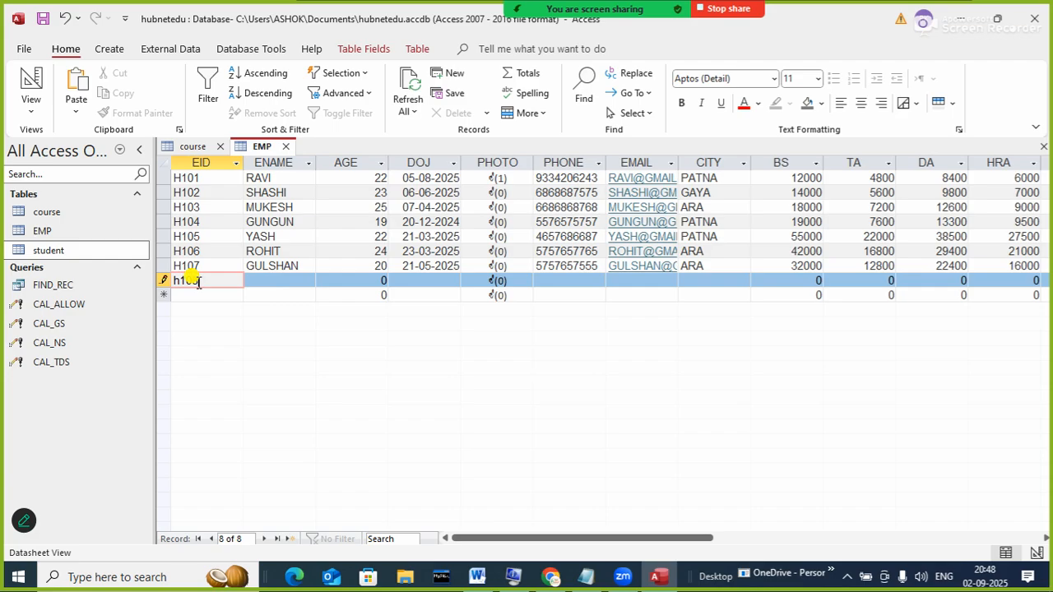
key("Tab")
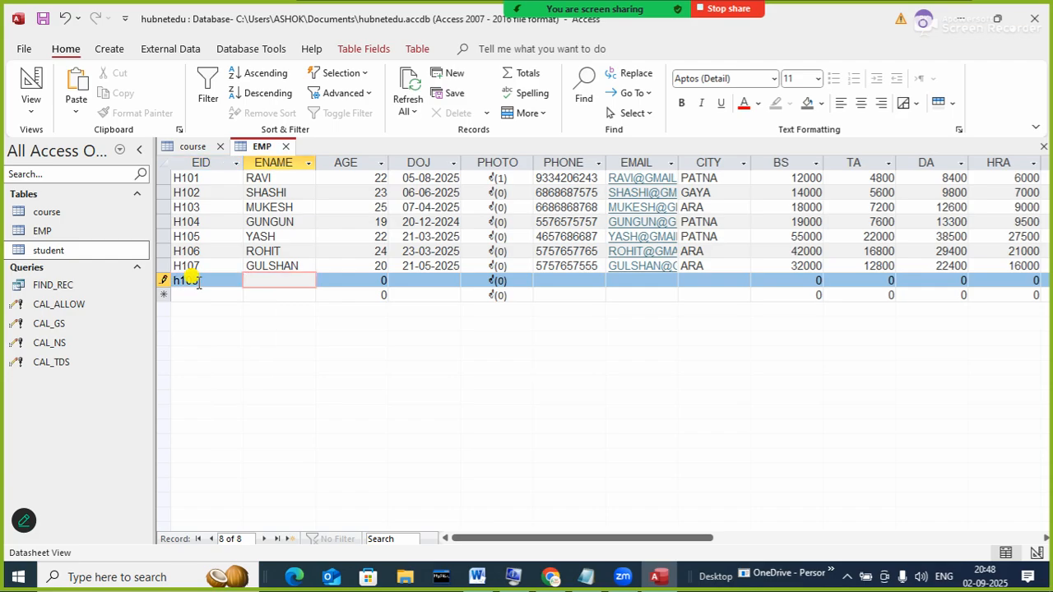
type("amit")
key("Tab")
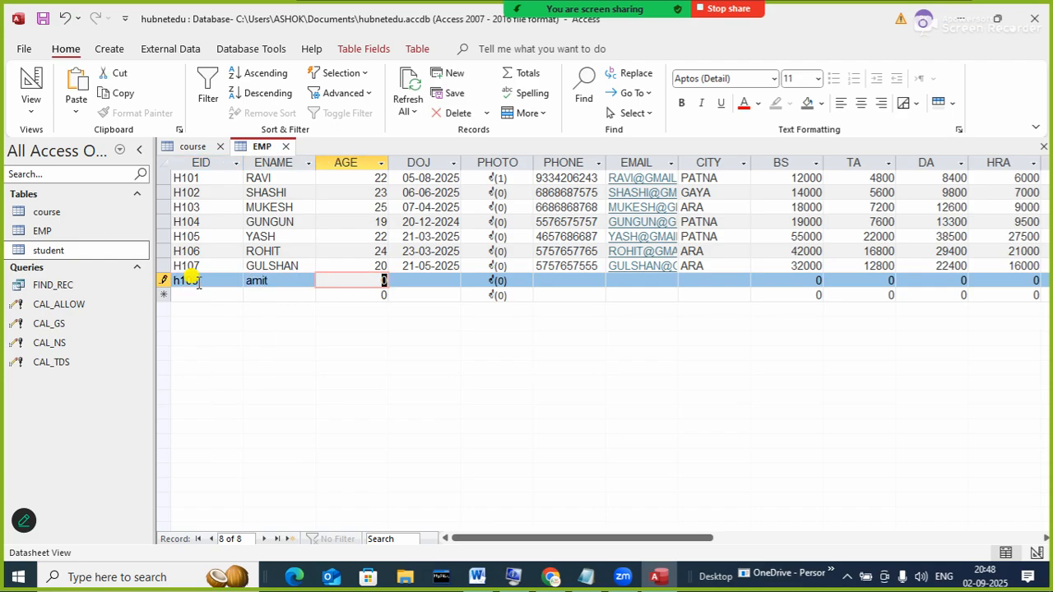
type("23")
key("Tab")
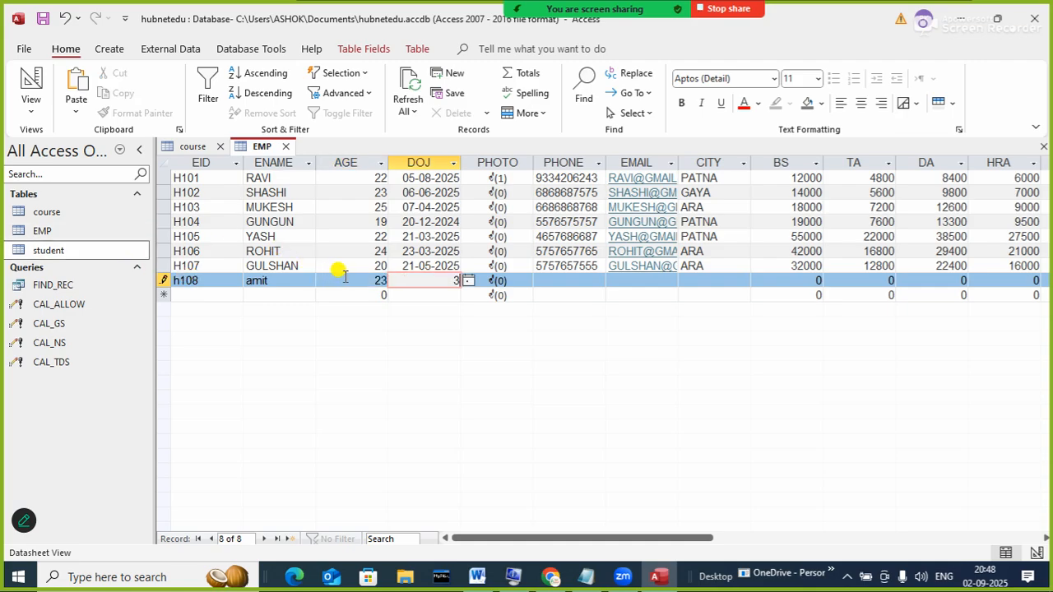
type("30")
type("-0")
type("5-2025")
key("Tab")
key("Tab")
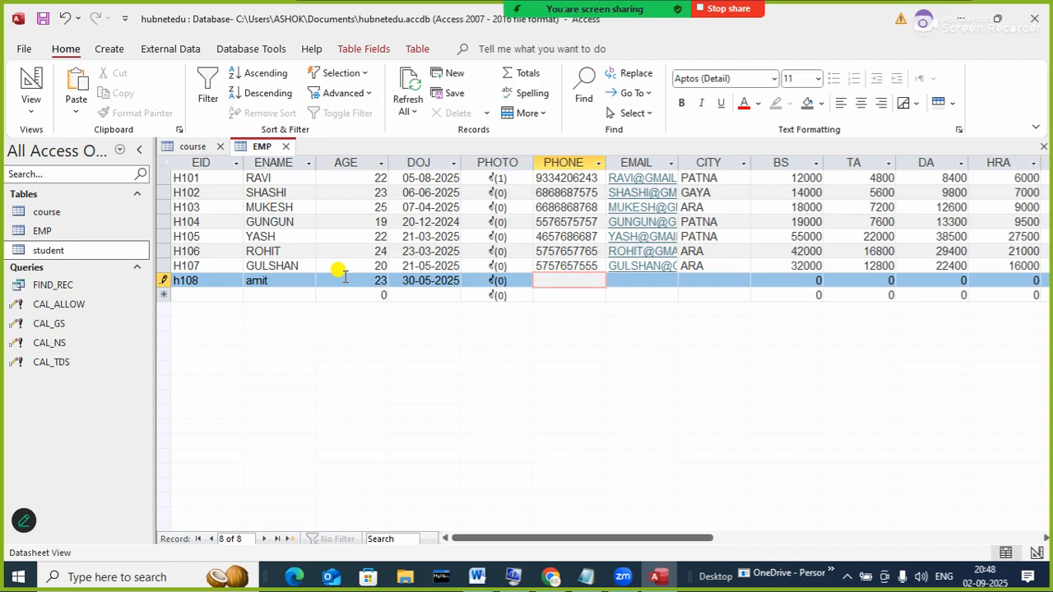
key("Tab")
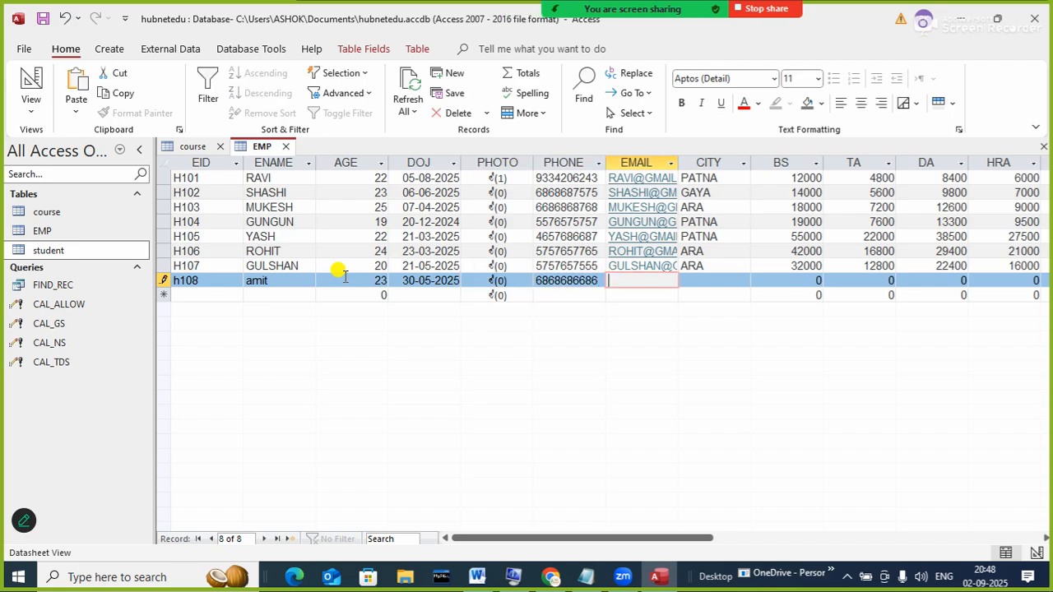
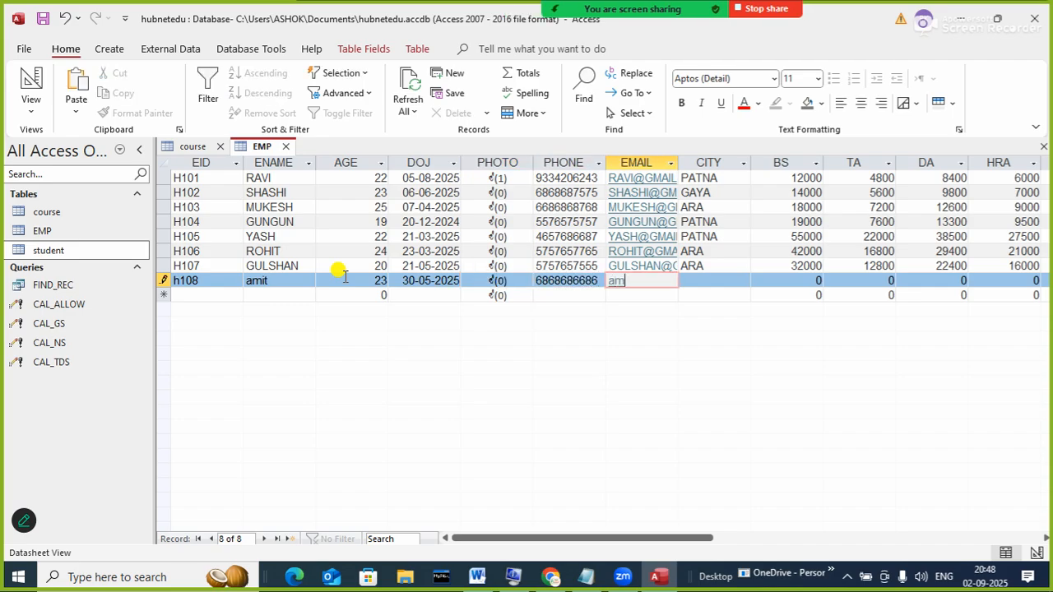
key("Tab")
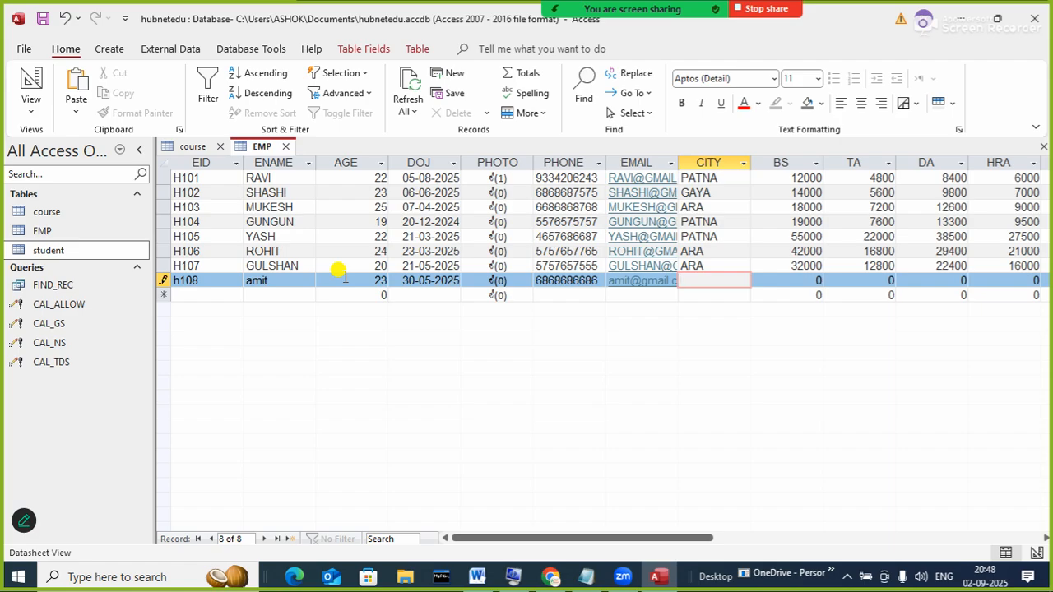
type("panta")
key("Tab")
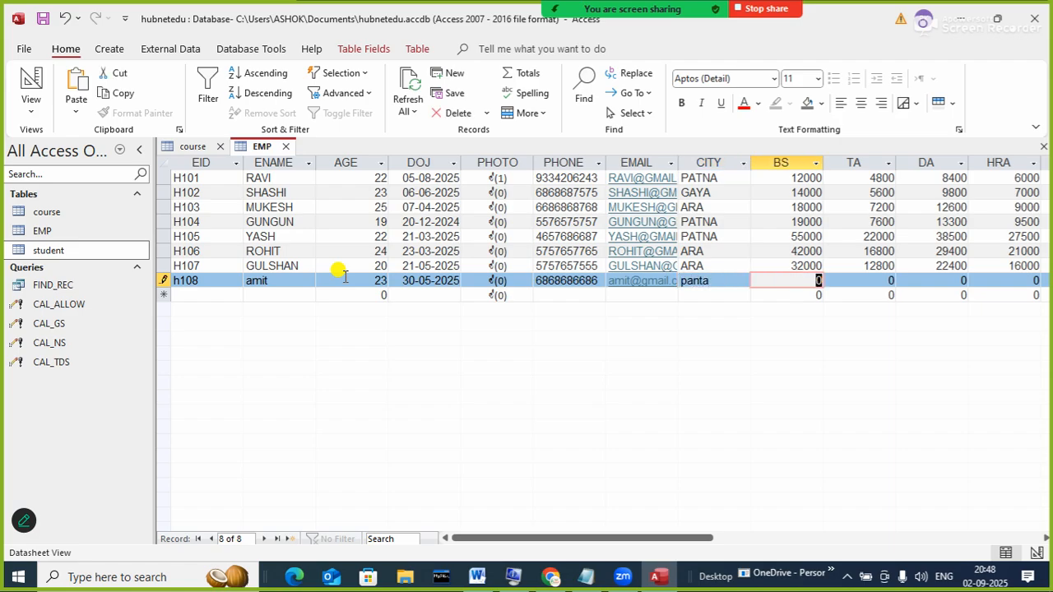
type("40000")
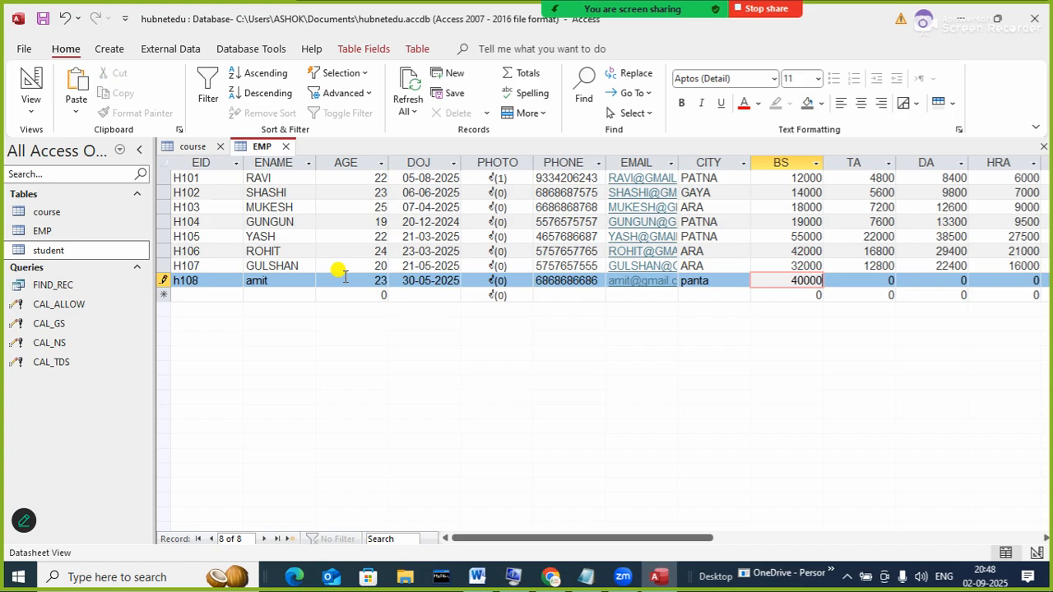
key("Tab")
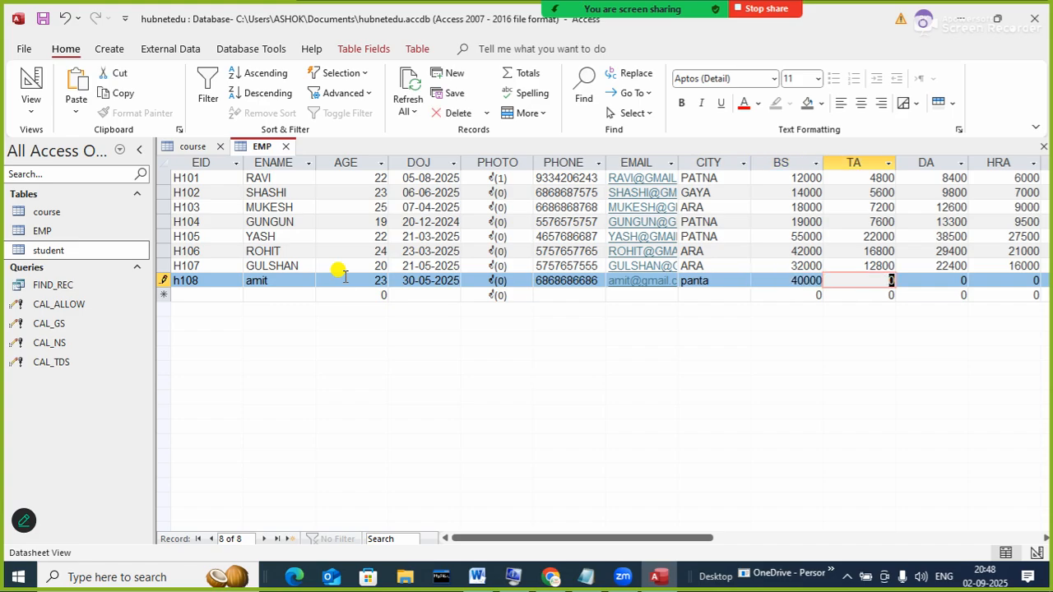
key("Tab")
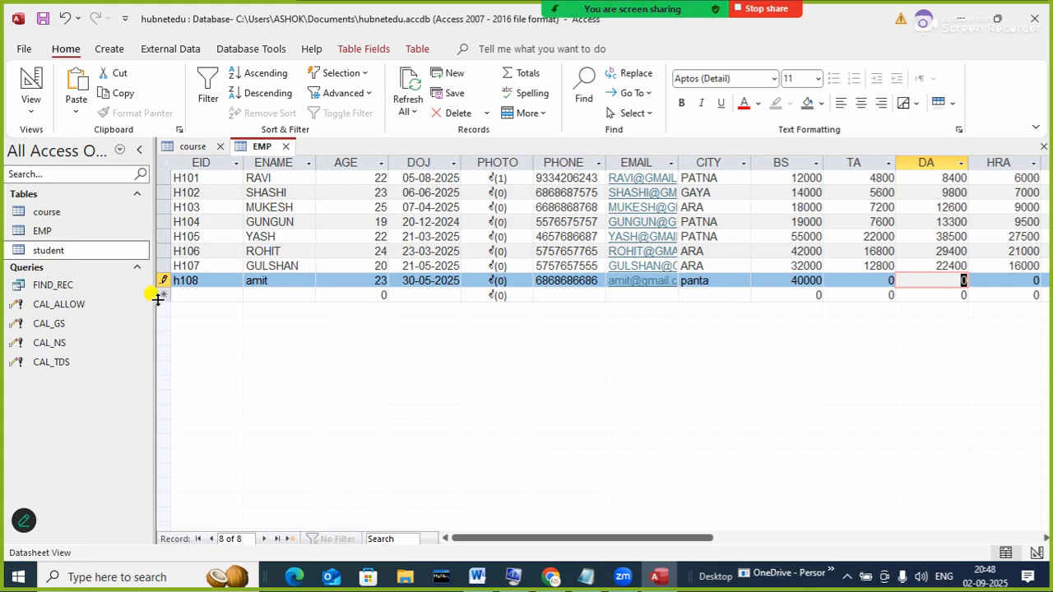
- Add employee h109 with name, age 25, DOJ 22-07-2025, phone, email, city ara and BS 33000
left_click(195, 295)
type("h109")
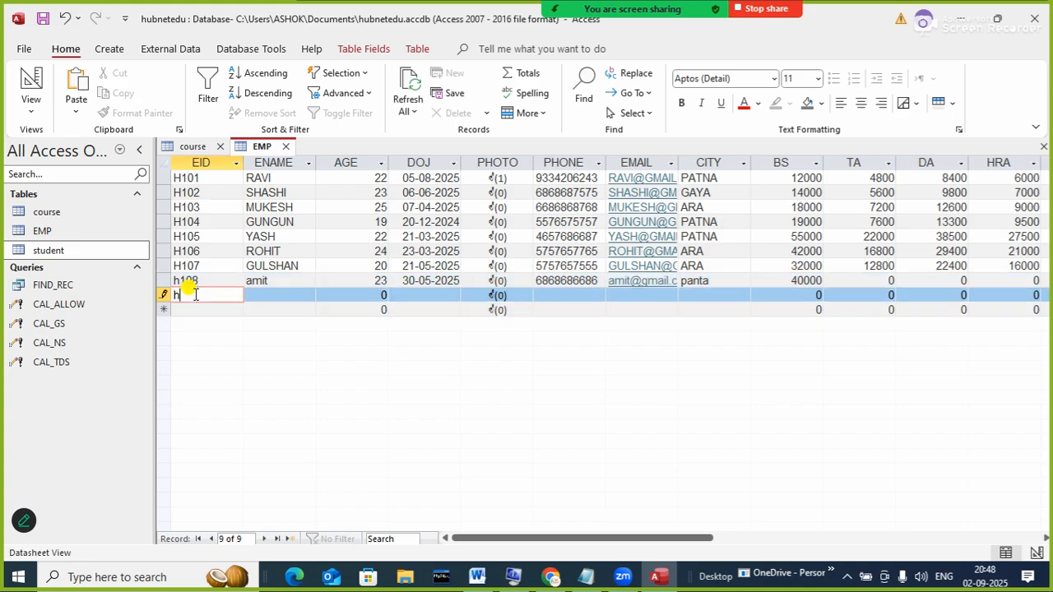
key("Tab")
left_click(191, 293)
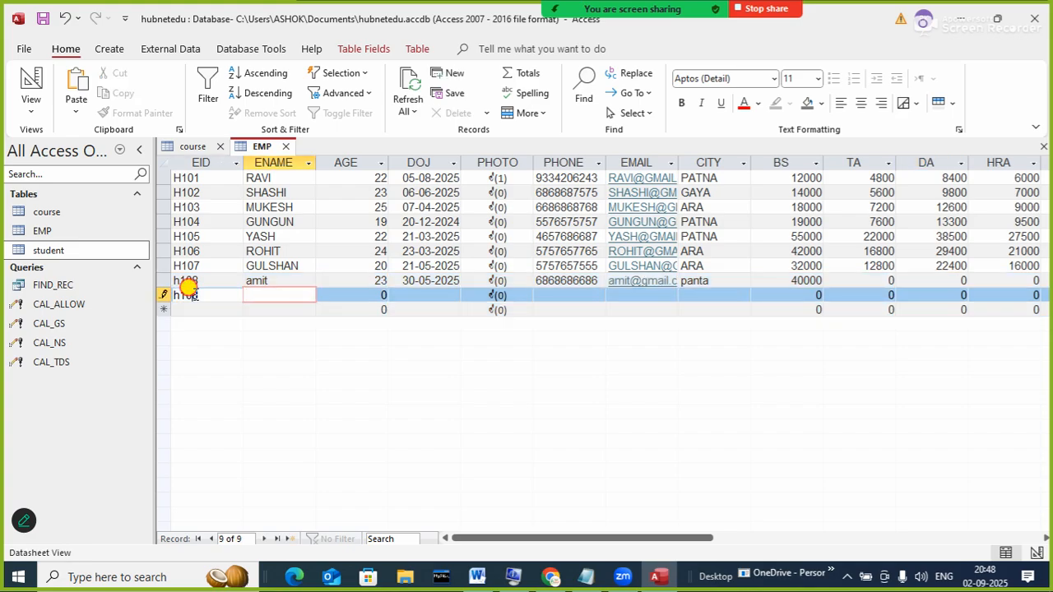
key("BackSpace")
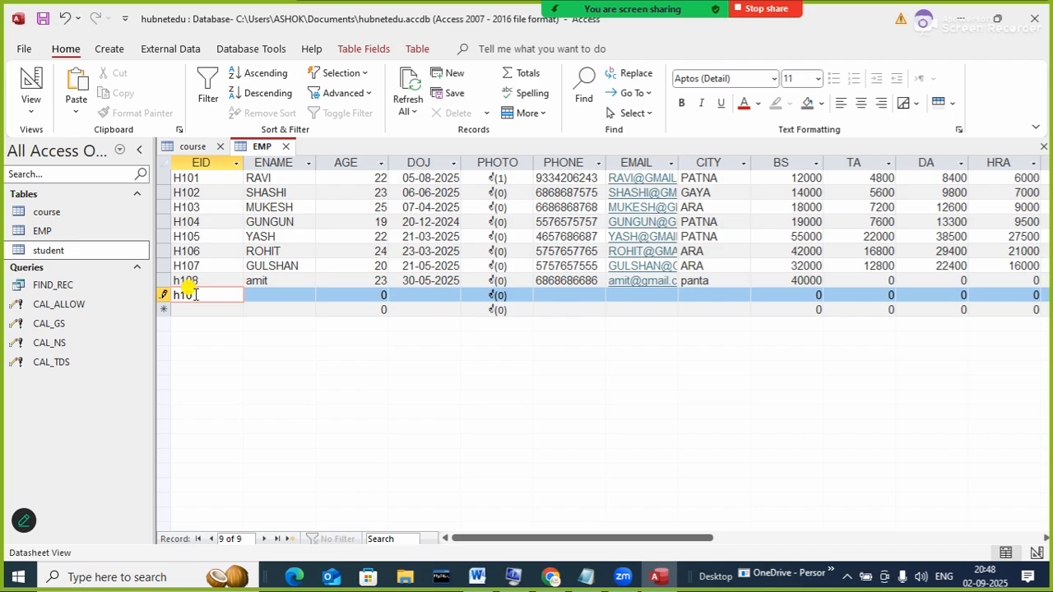
type("9")
key("Tab")
type("sumit")
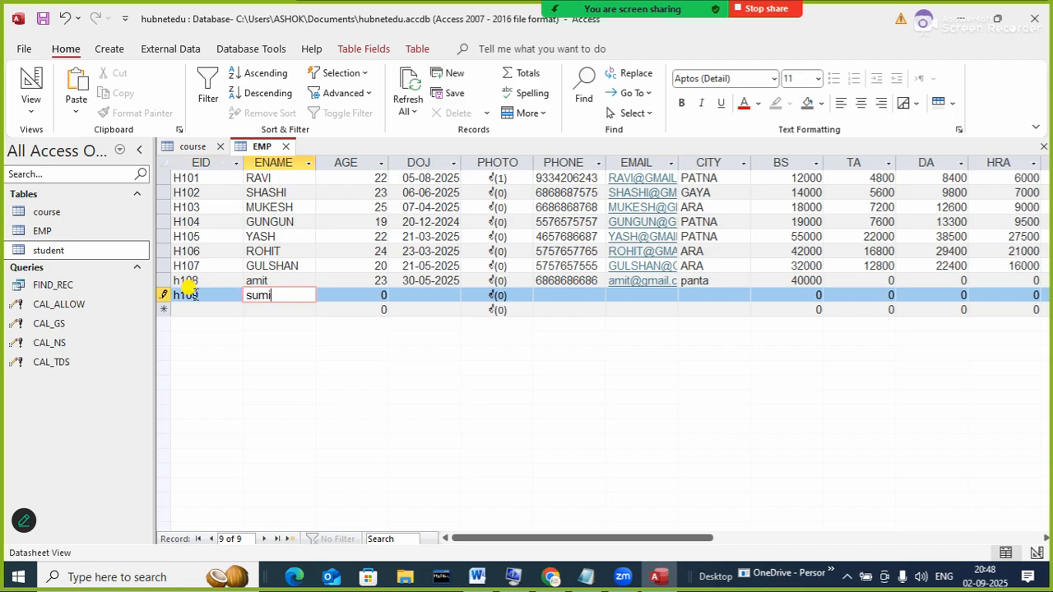
key("Tab")
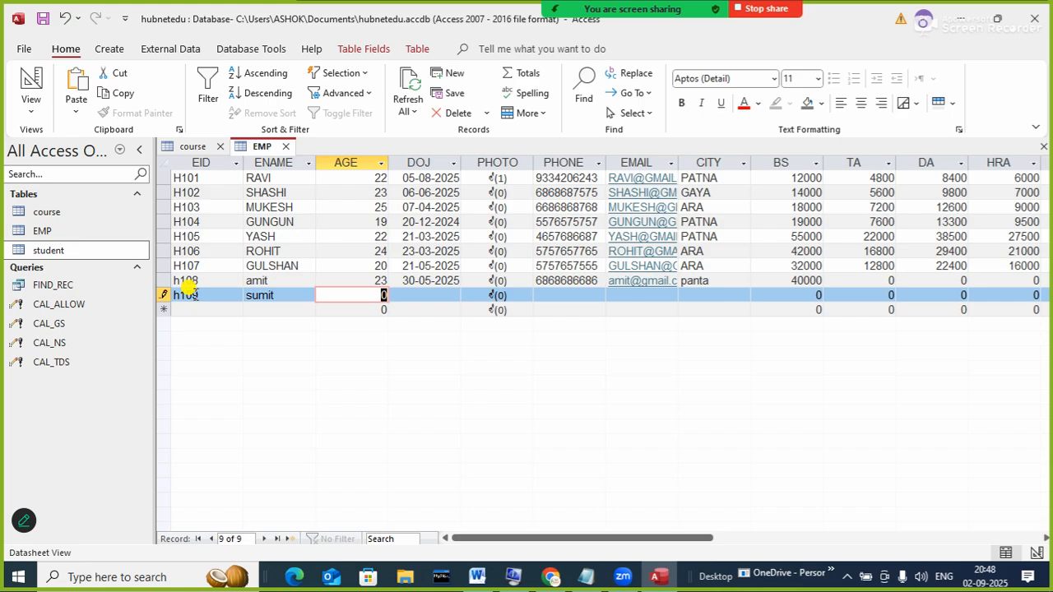
type("25")
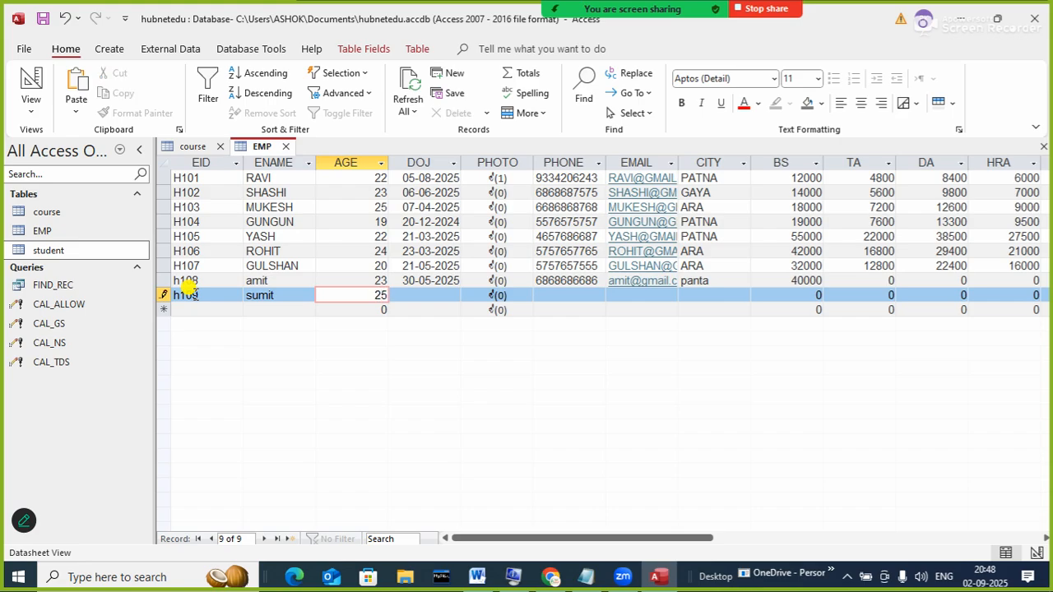
key("Tab")
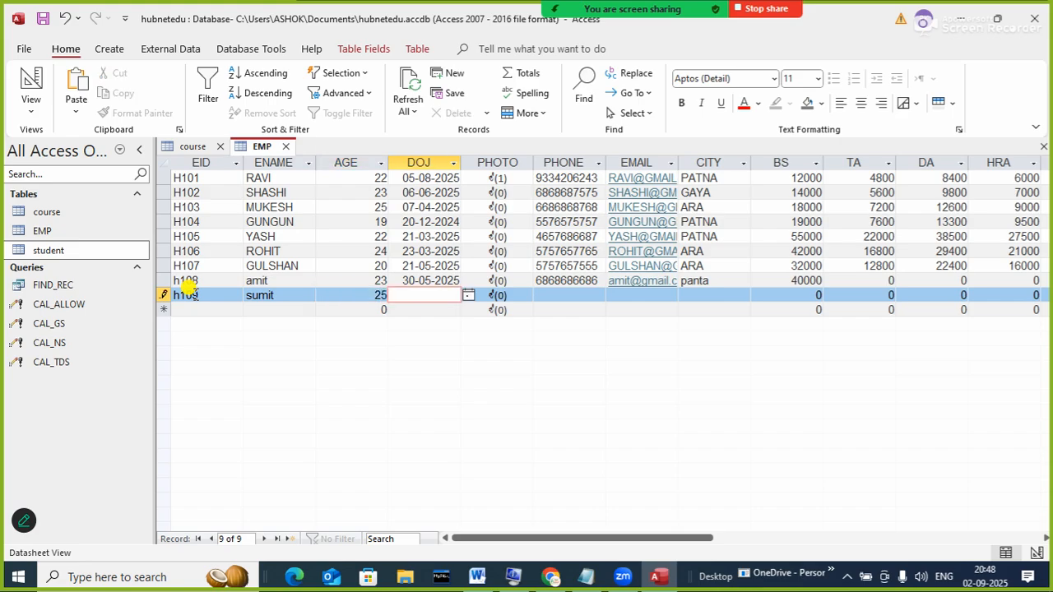
type("22-07-2025")
key("Tab")
key("Tab")
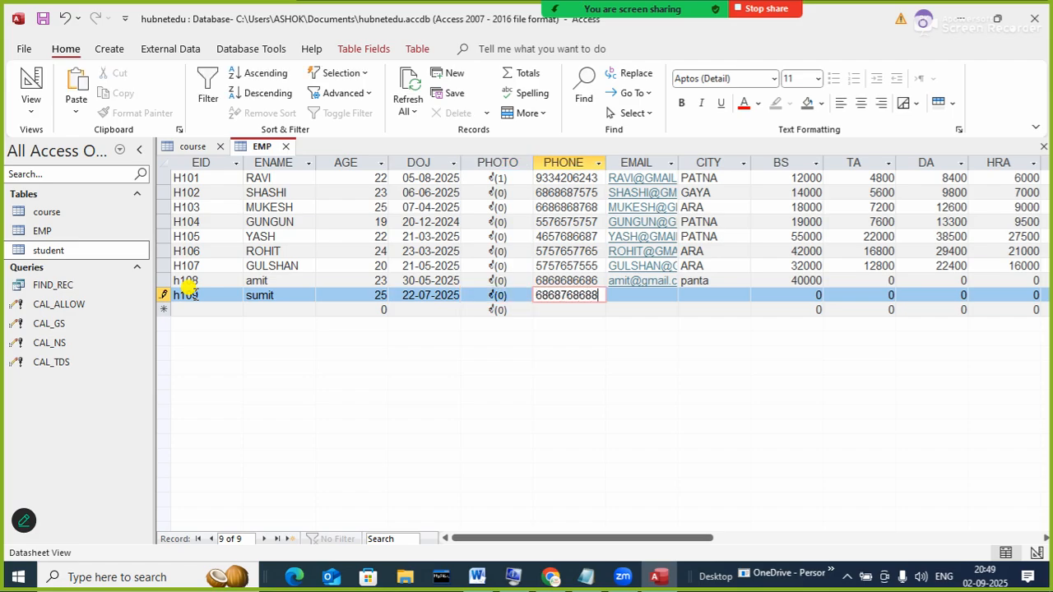
key("Tab")
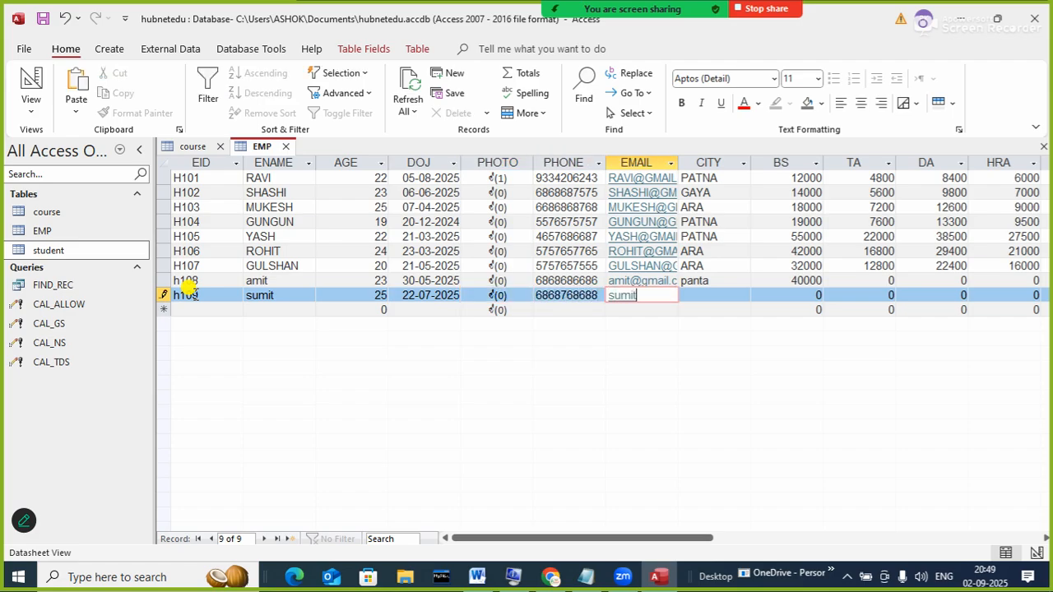
key("Tab")
type("ara")
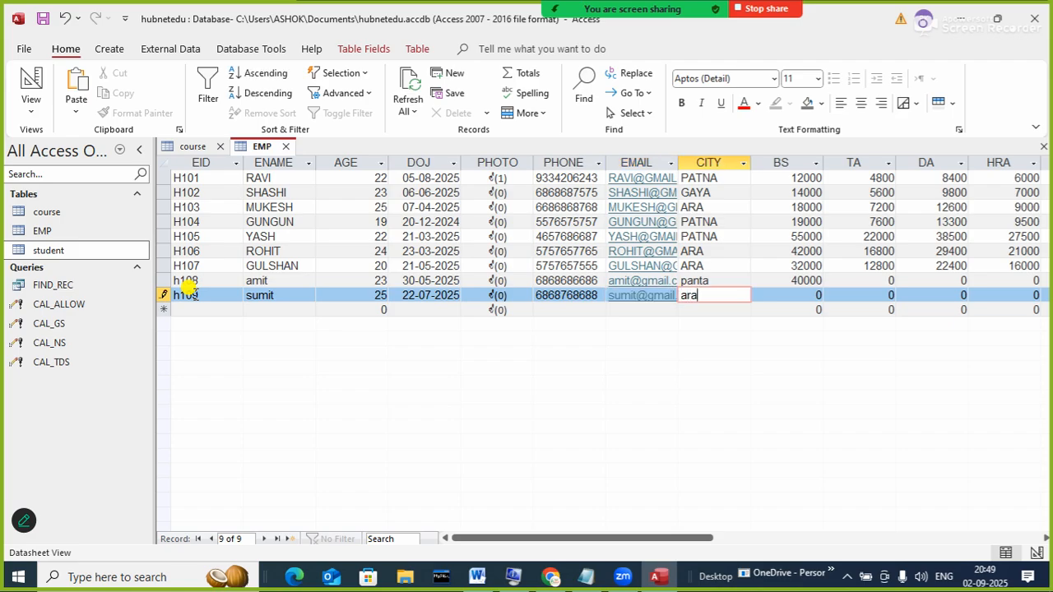
key("Tab")
type("33000")
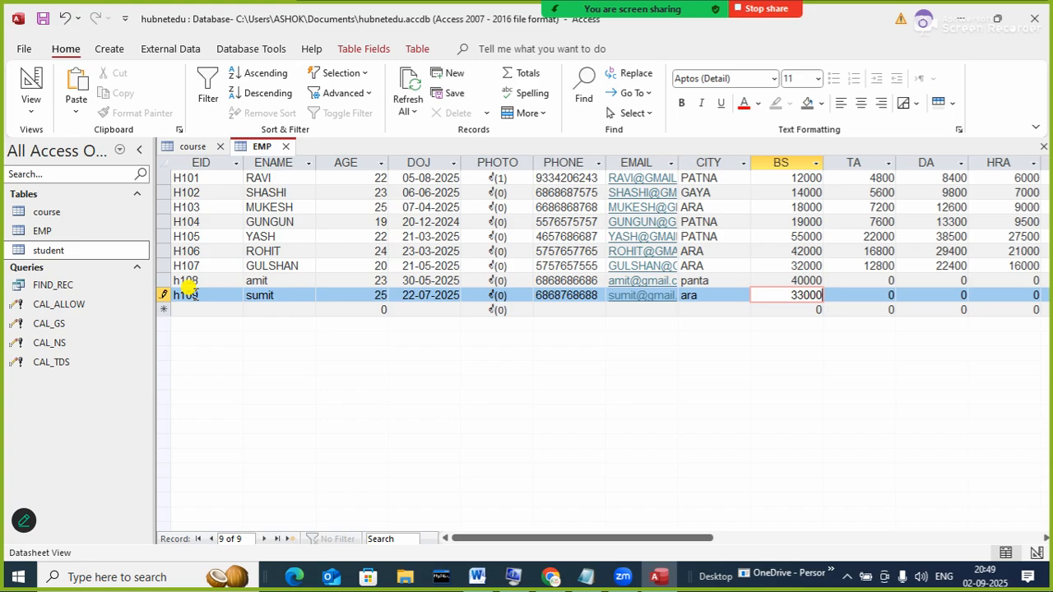
key("Tab")
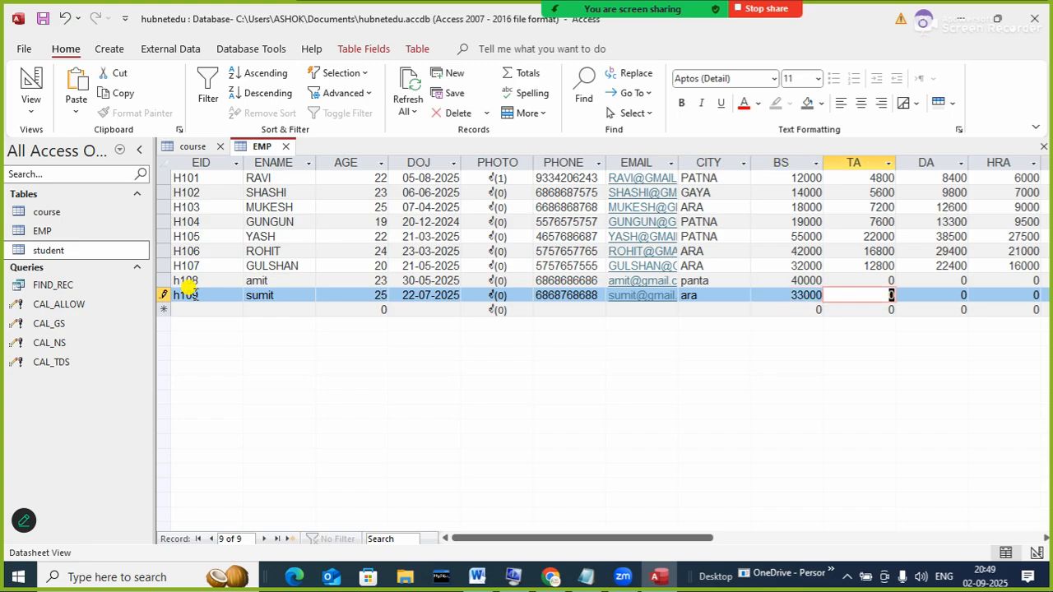
- Fill in record h110 with name, age 21, DOJ 18-02-2025, phone, email, city gaya and BS 41000
left_click(190, 310)
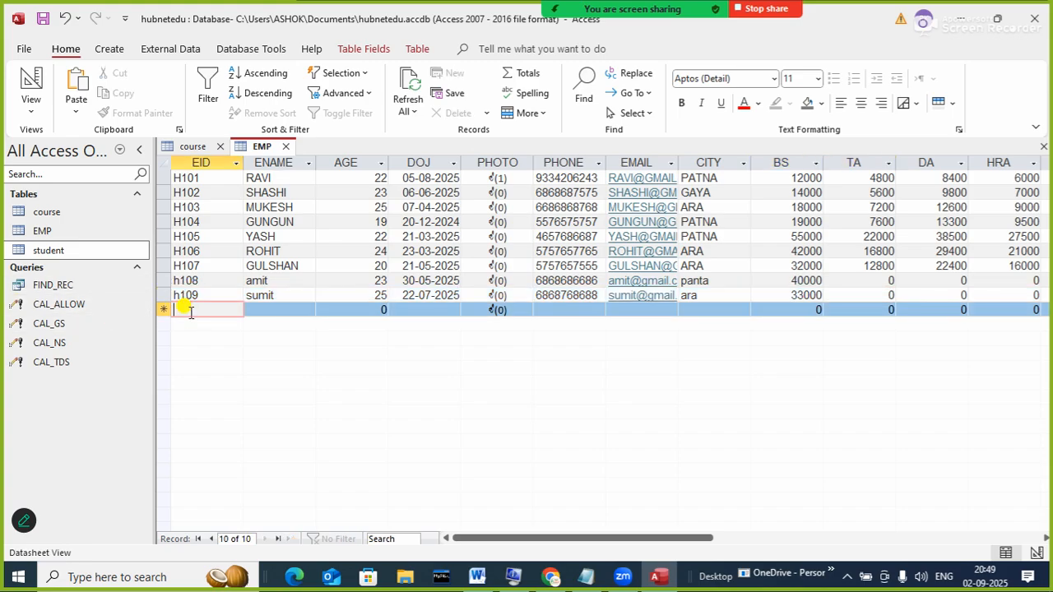
type("h110")
key("Tab")
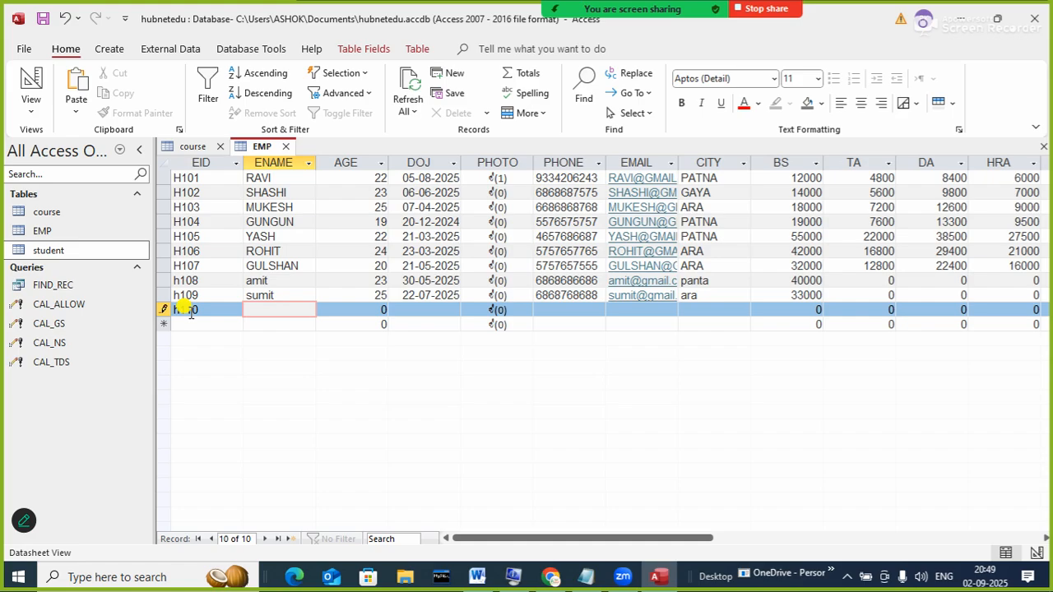
type("vinit")
key("Tab")
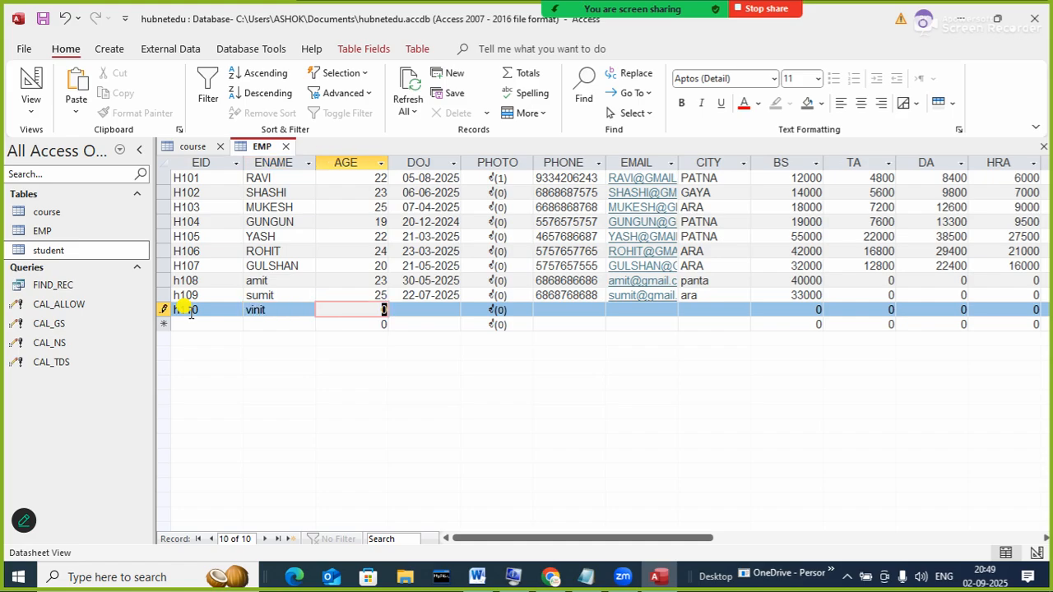
type("21")
key("Tab")
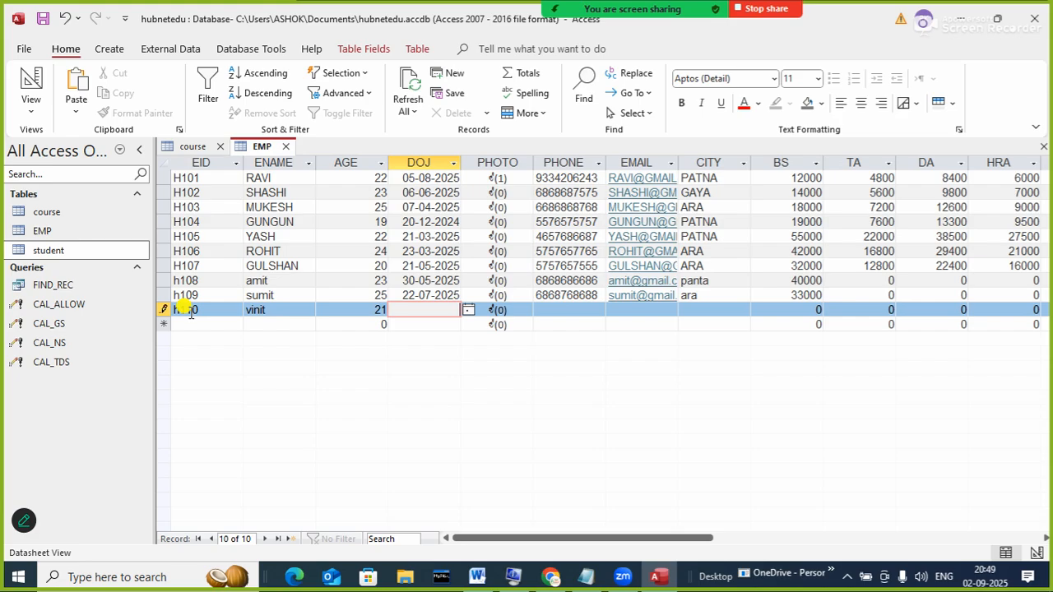
type("18")
type("-")
type("02-2025")
key("Tab")
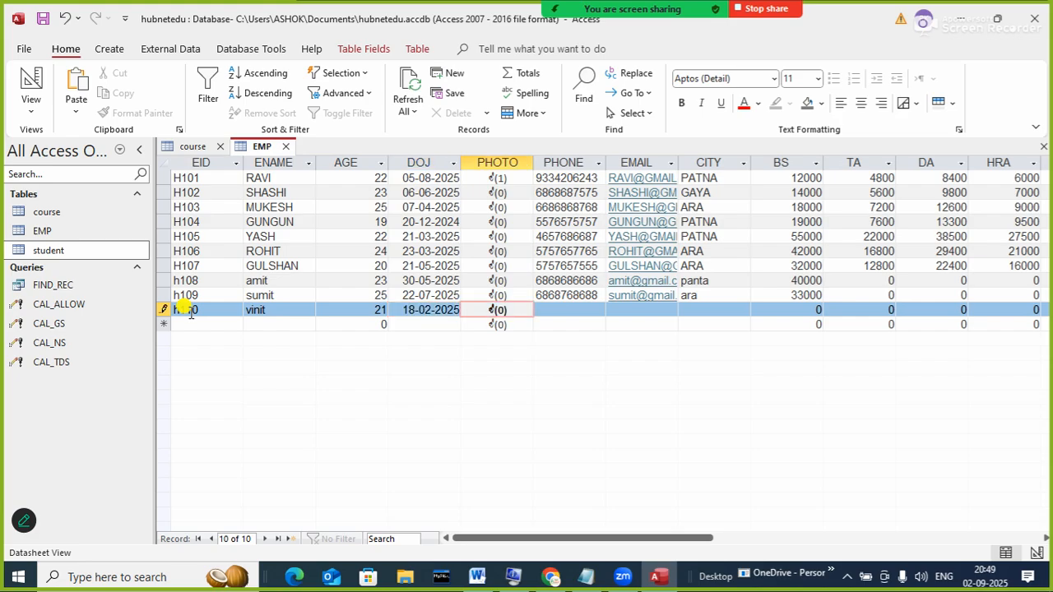
key("Tab")
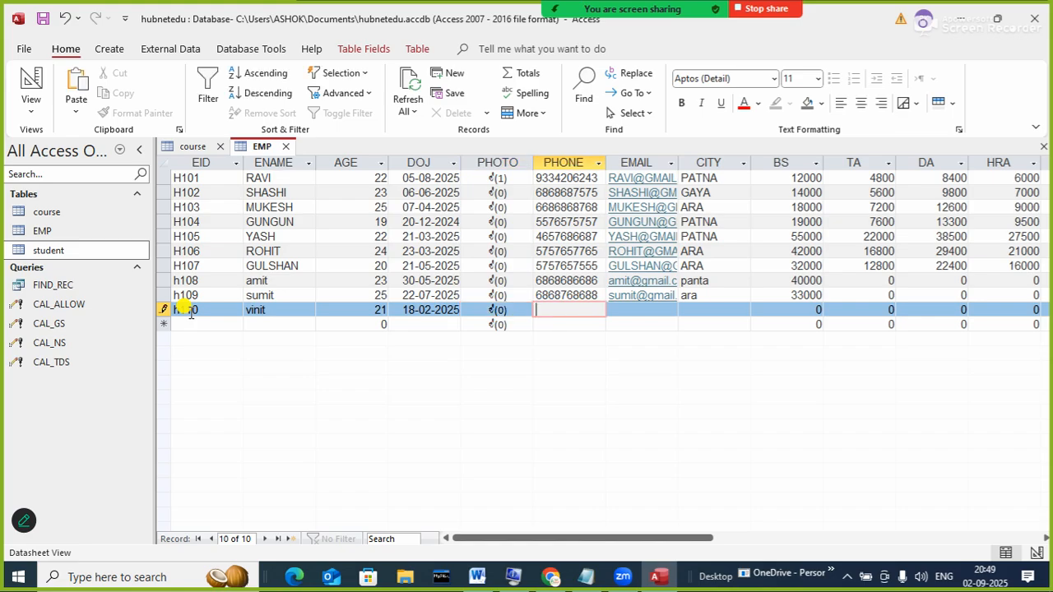
key("Tab")
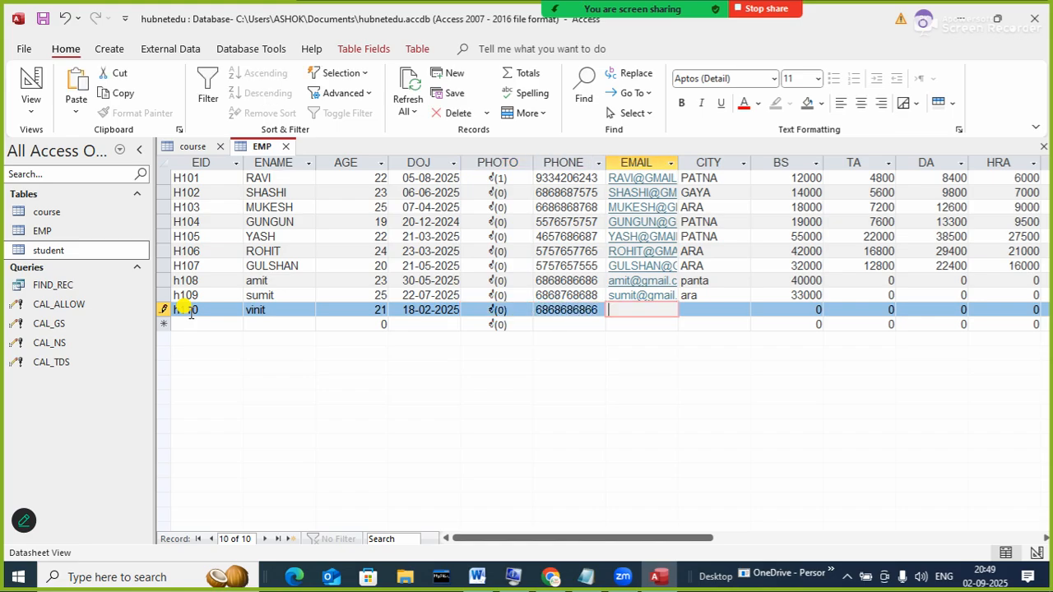
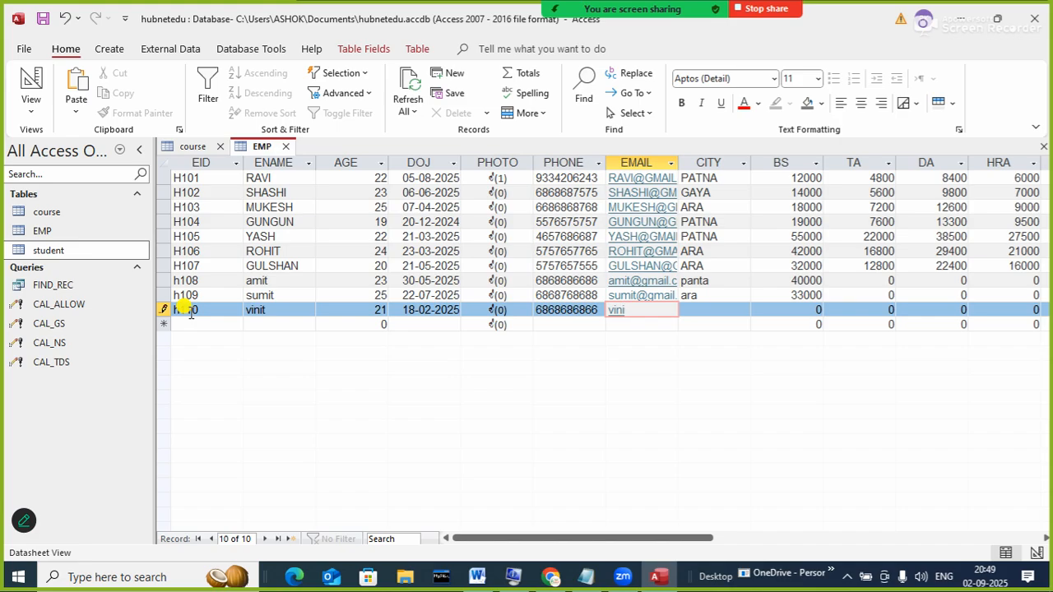
key("Tab")
type("pat")
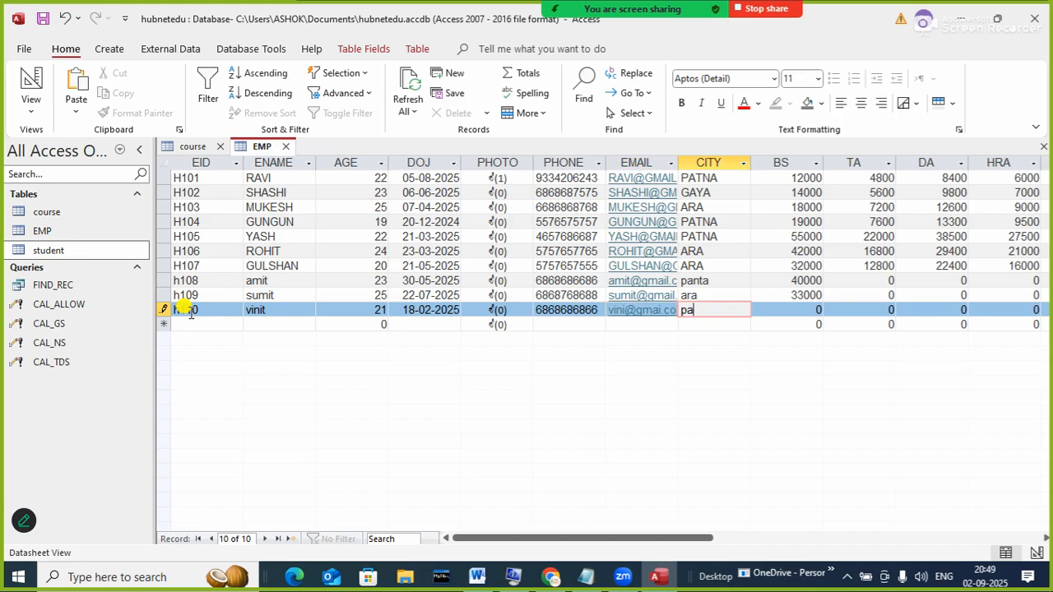
key("BackSpace")
key("BackSpace")
key("BackSpace")
type("gaya")
key("Tab")
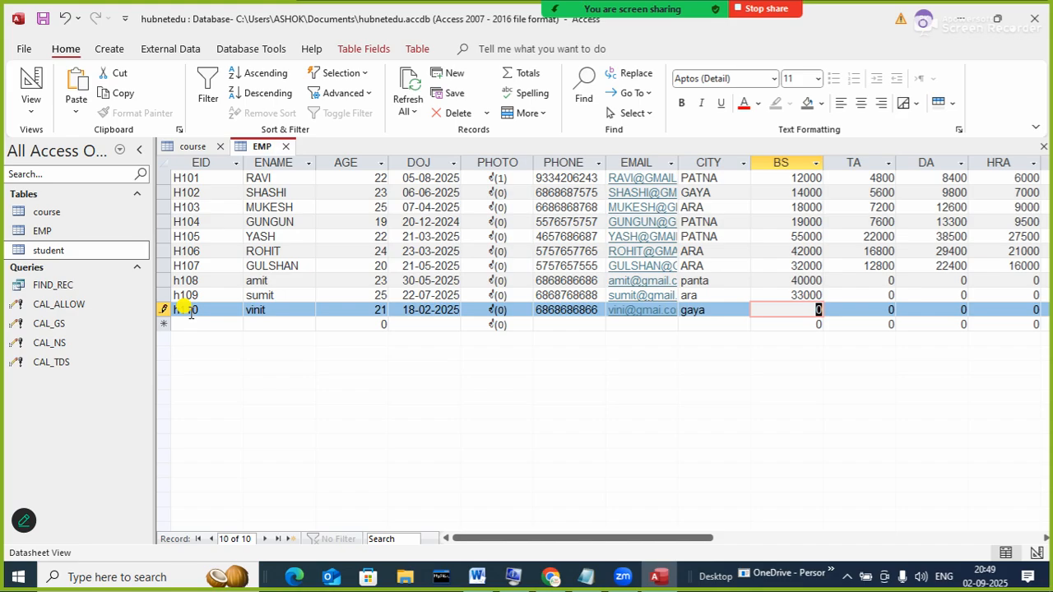
type("41000")
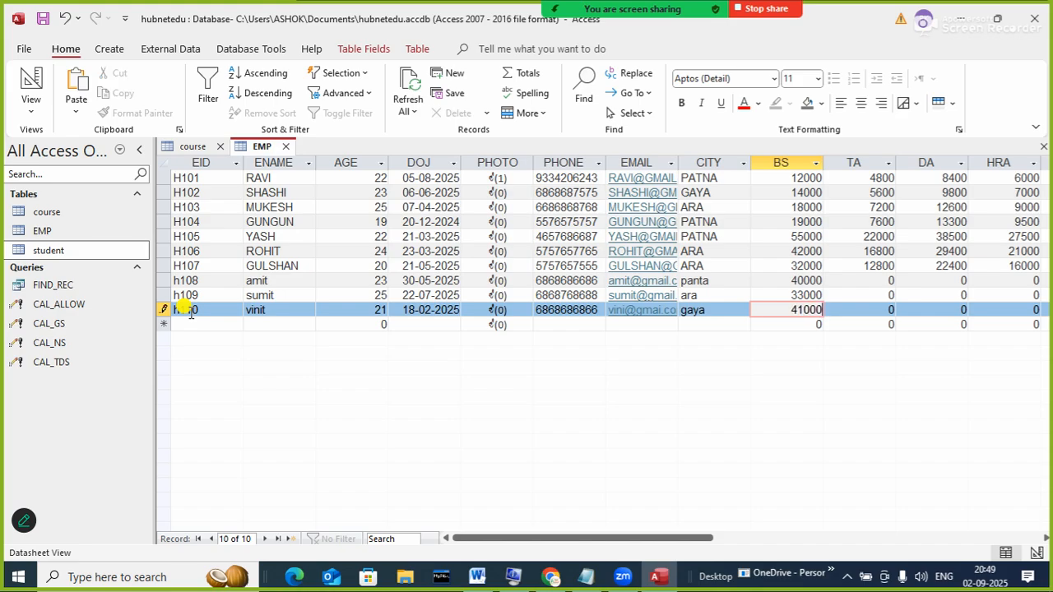
key("Tab")
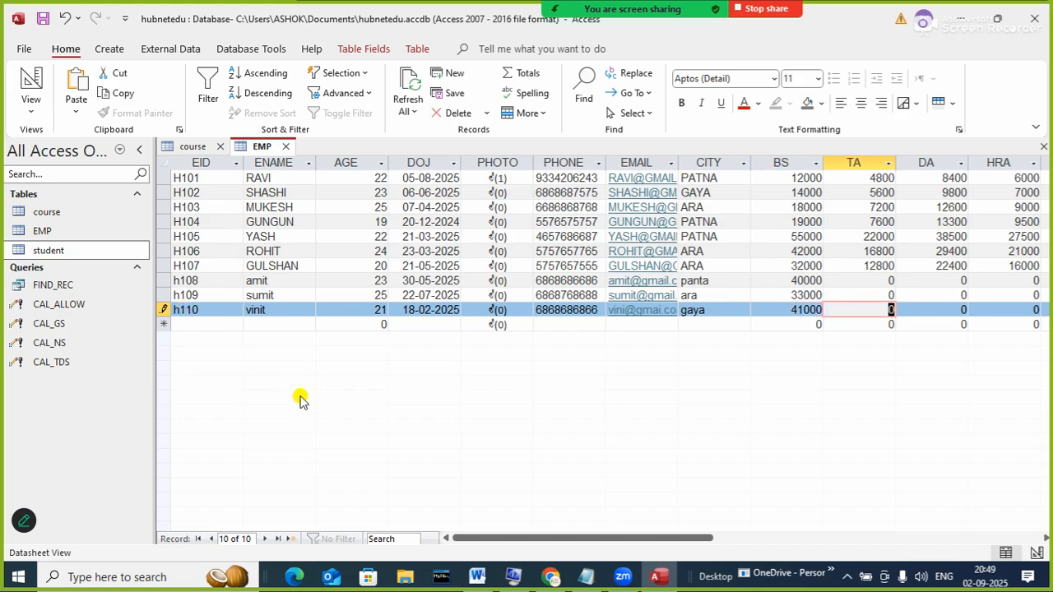
- Move the Command Prompt window aside and close it to return to Access
left_click_drag(479, 533, 621, 572)
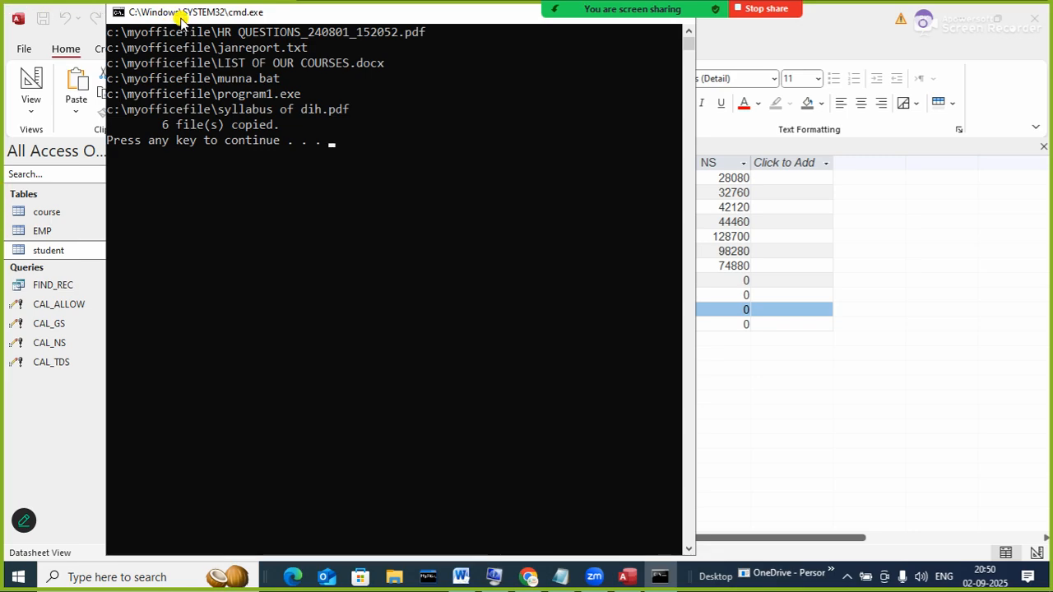
left_click_drag(176, 15, 168, 106)
left_click(670, 102)
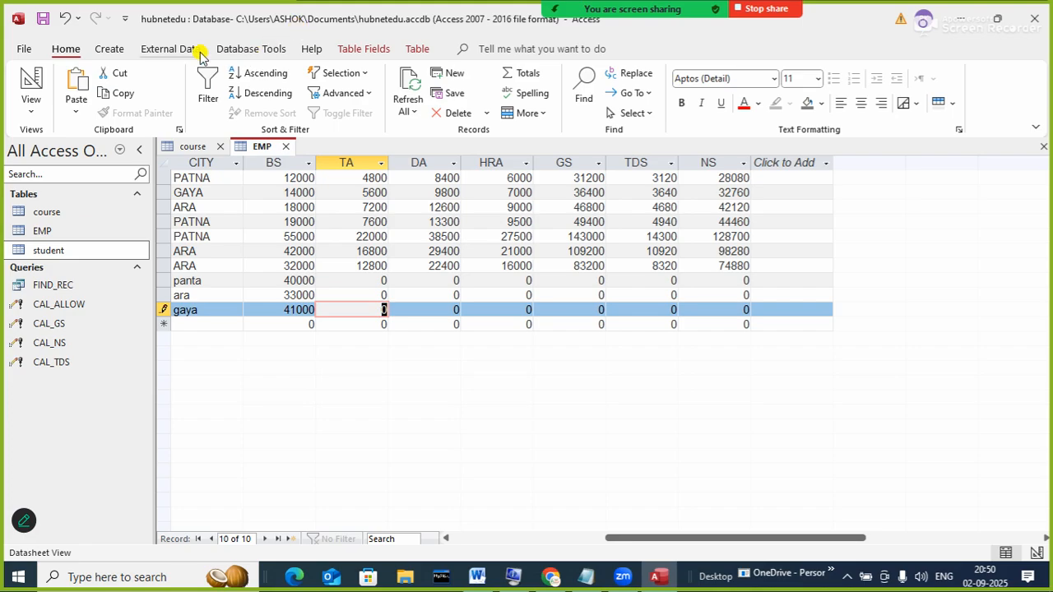
- Create a new macro with an OpenQuery action that opens the CAL_ALLOW query
left_click(107, 49)
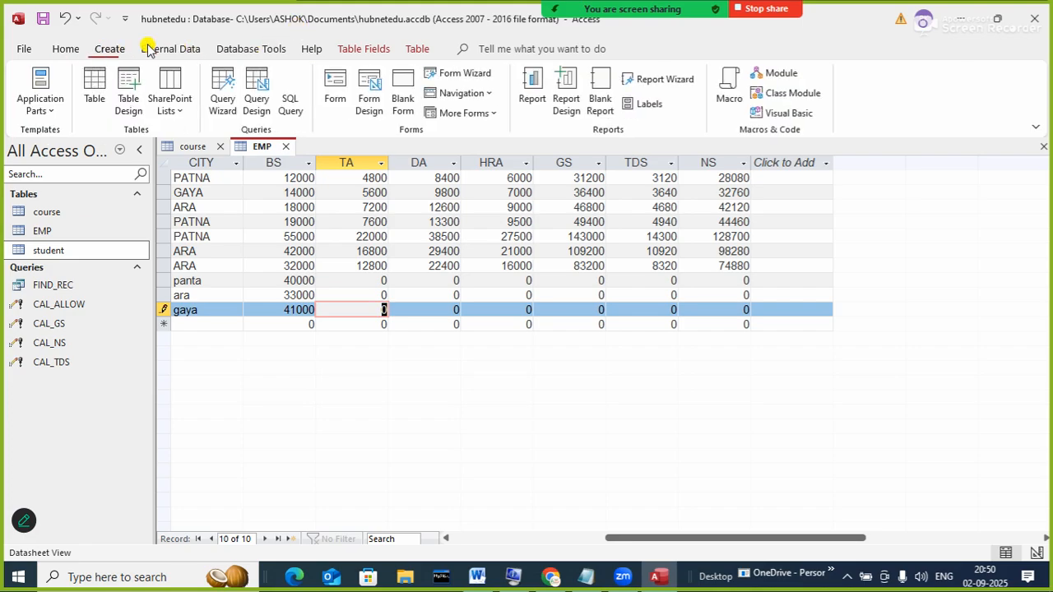
left_click(732, 90)
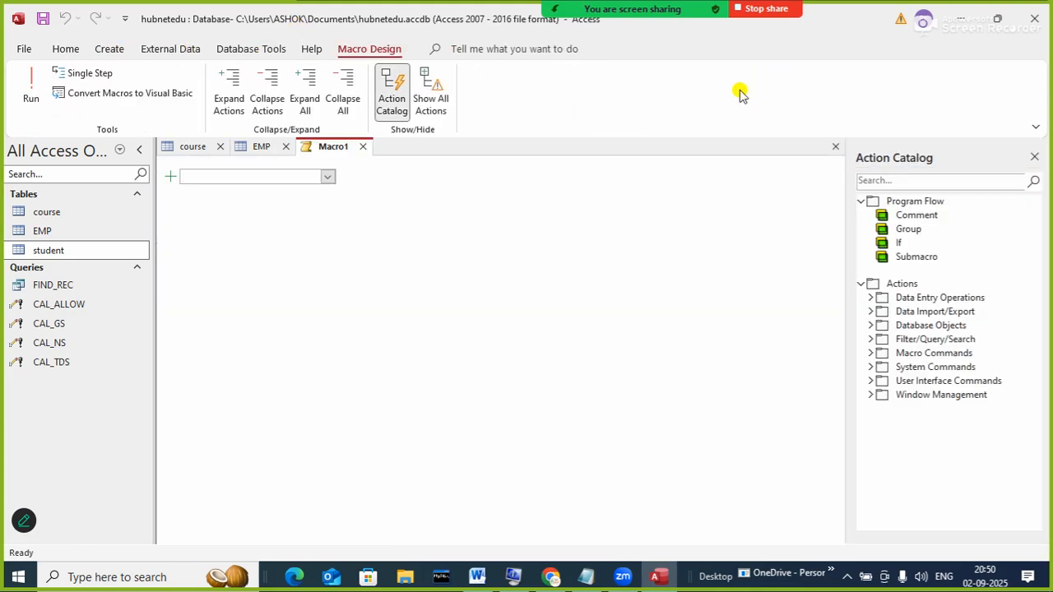
left_click(328, 177)
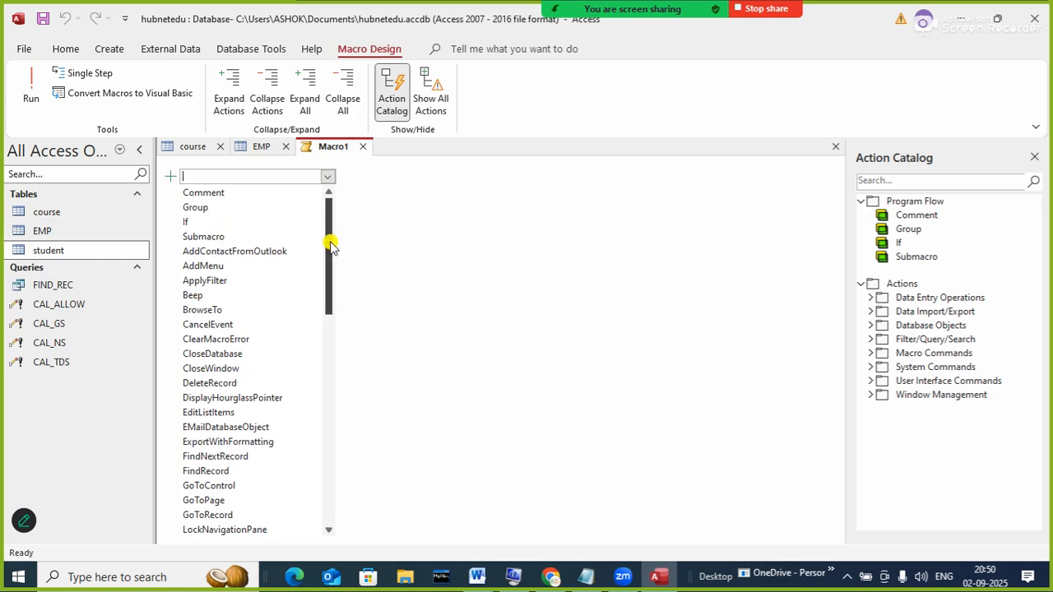
left_click_drag(332, 240, 367, 374)
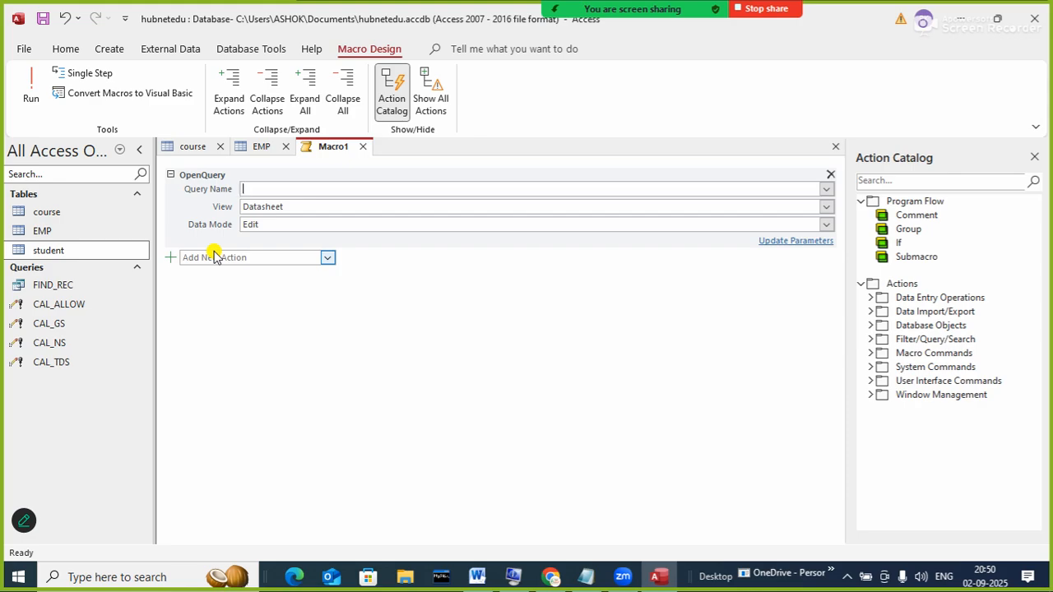
left_click(825, 189)
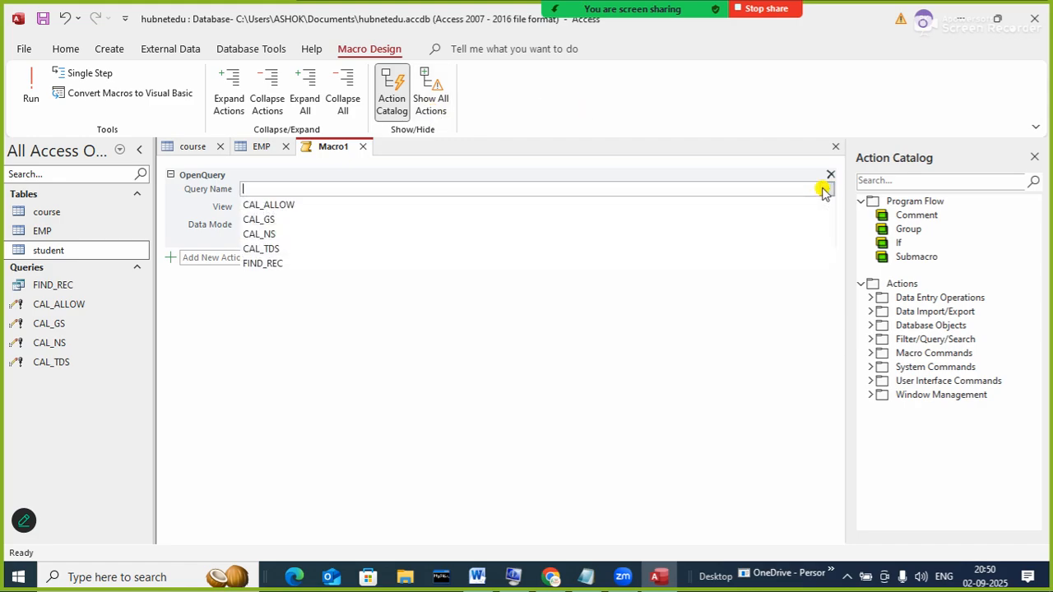
left_click(312, 205)
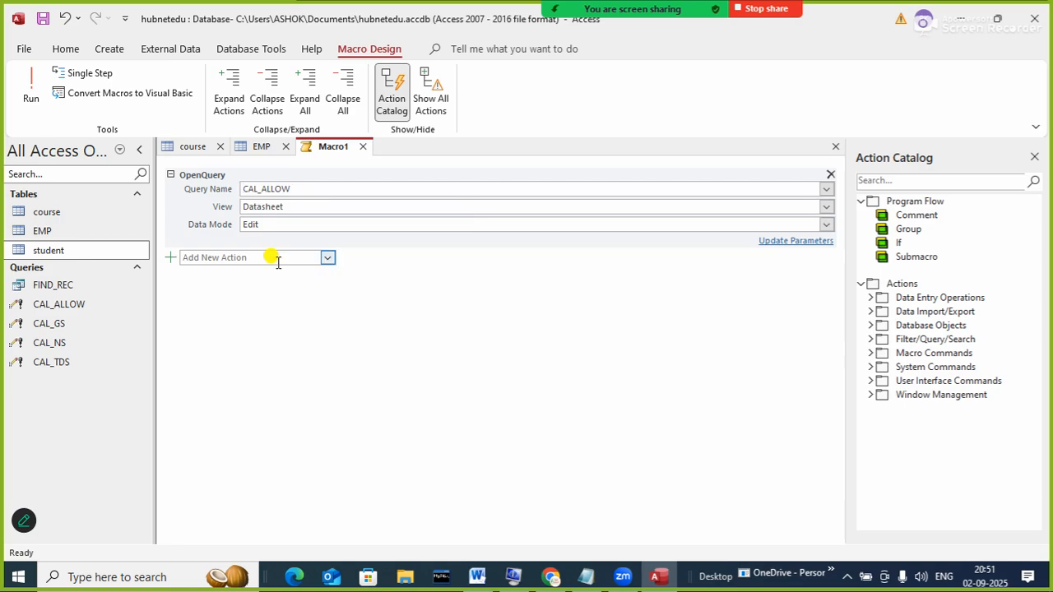
- Keep Datasheet view for CAL_ALLOW and add a second OpenQuery action for CAL_GS
left_click(312, 207)
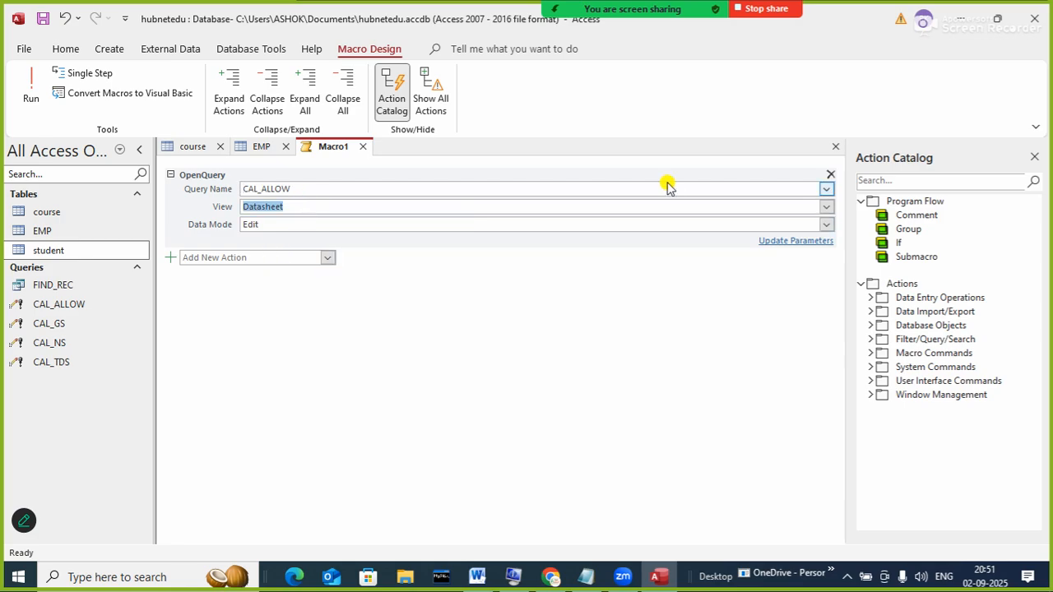
left_click(827, 207)
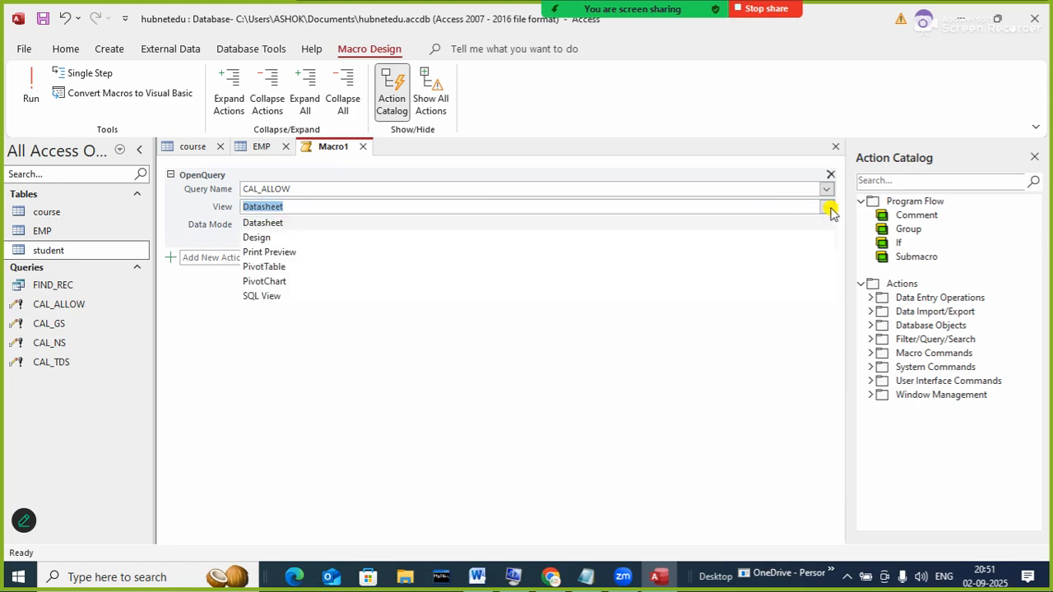
left_click(827, 207)
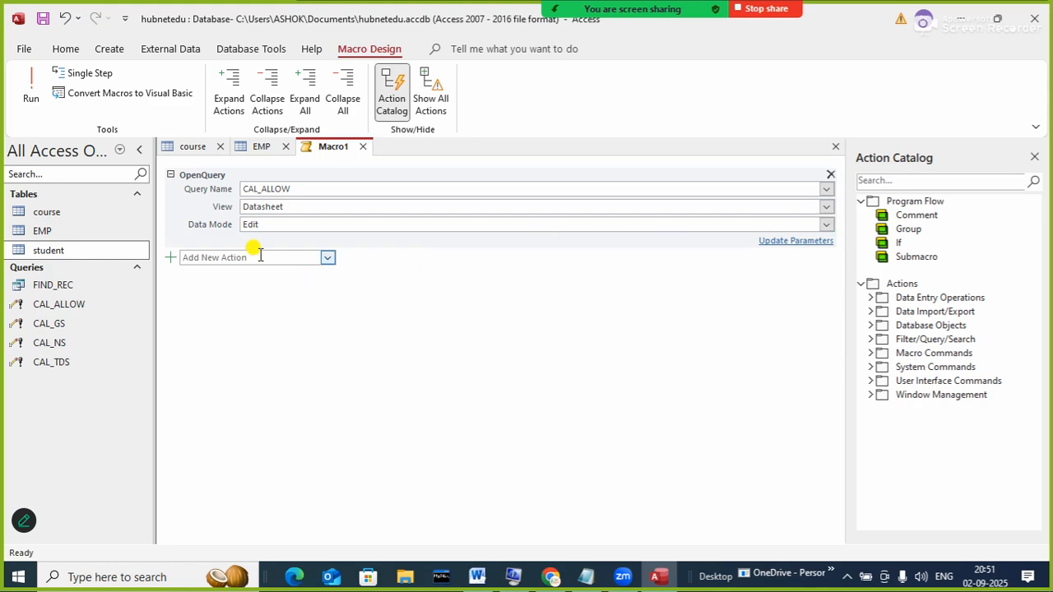
left_click(327, 260)
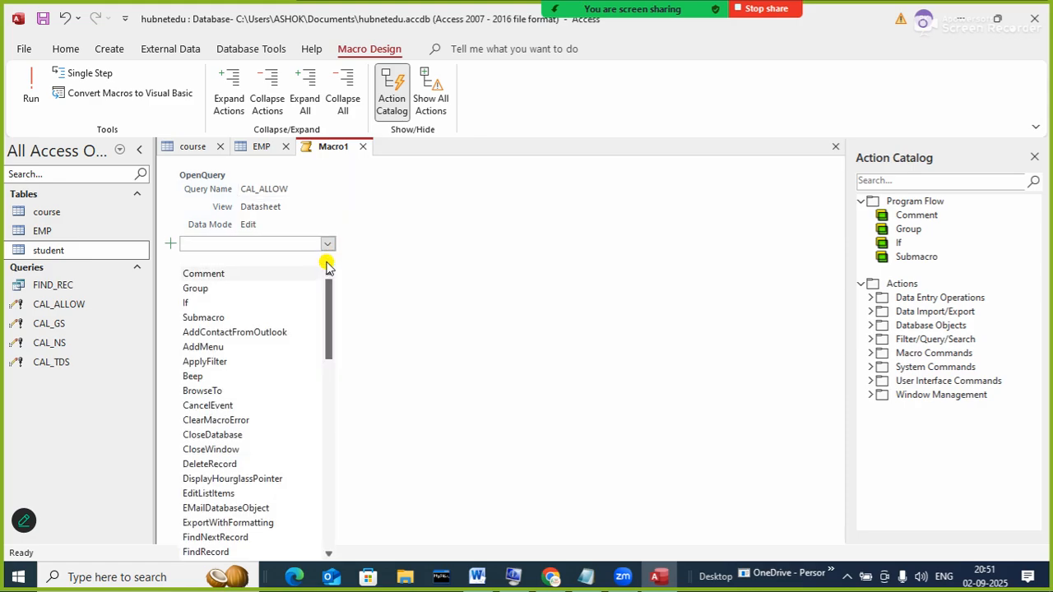
left_click_drag(329, 294, 338, 377)
left_click(225, 439)
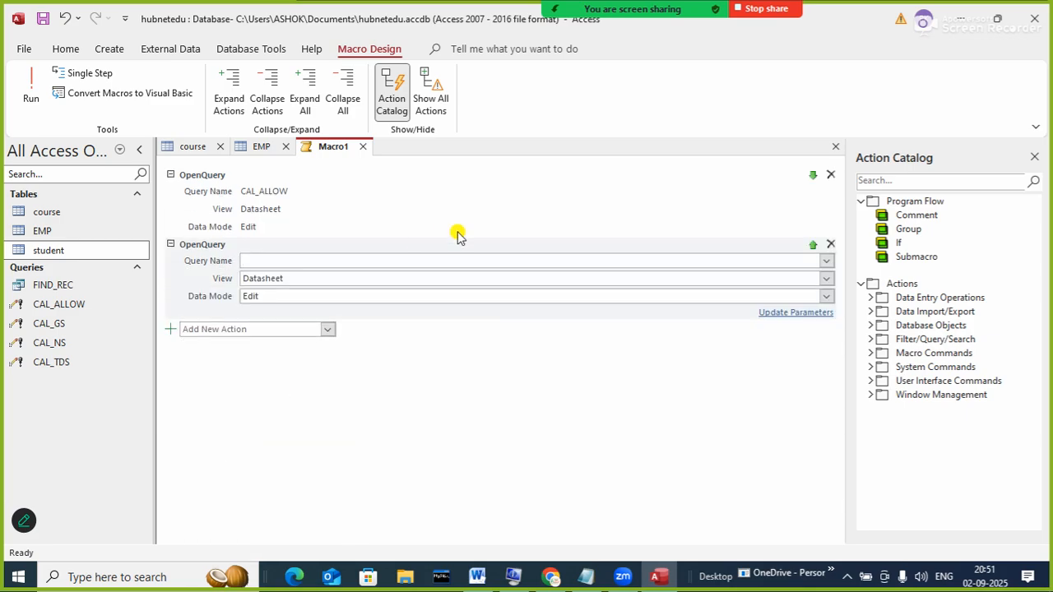
left_click(825, 260)
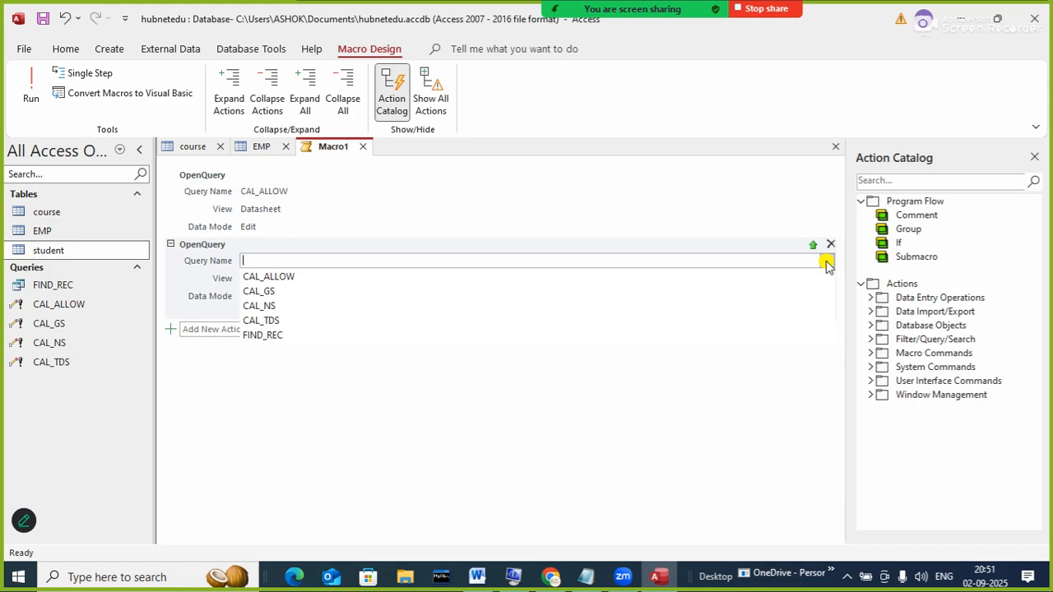
left_click(287, 292)
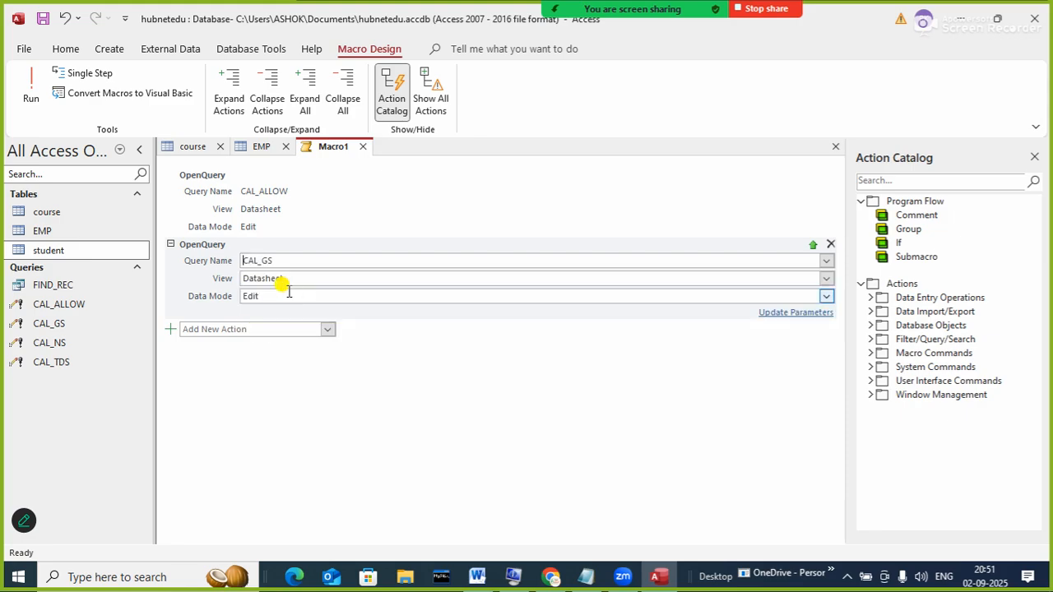
- Add a third OpenQuery action to the macro
left_click(327, 329)
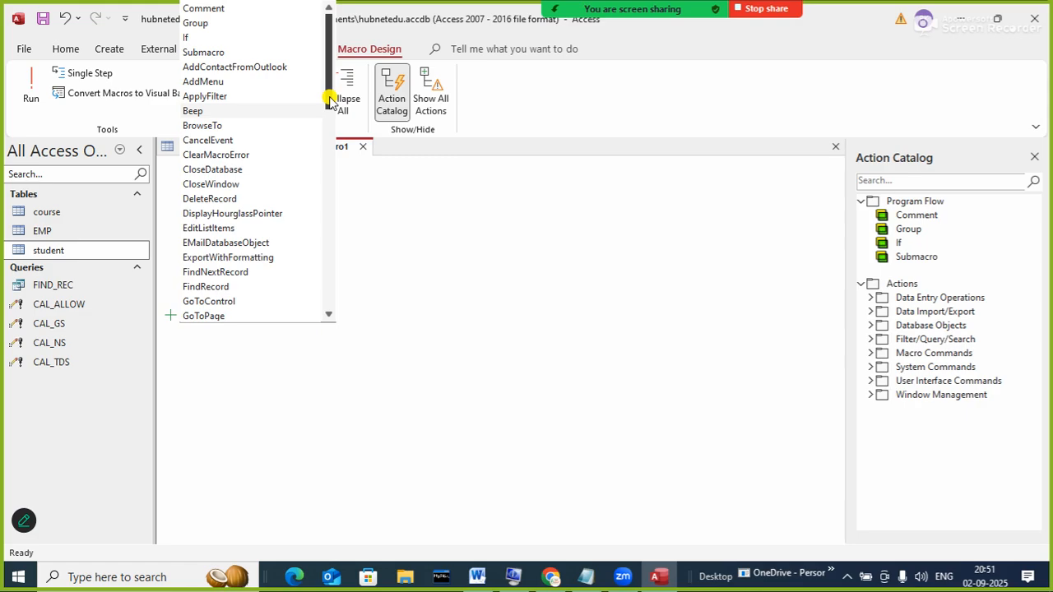
left_click_drag(322, 106, 348, 181)
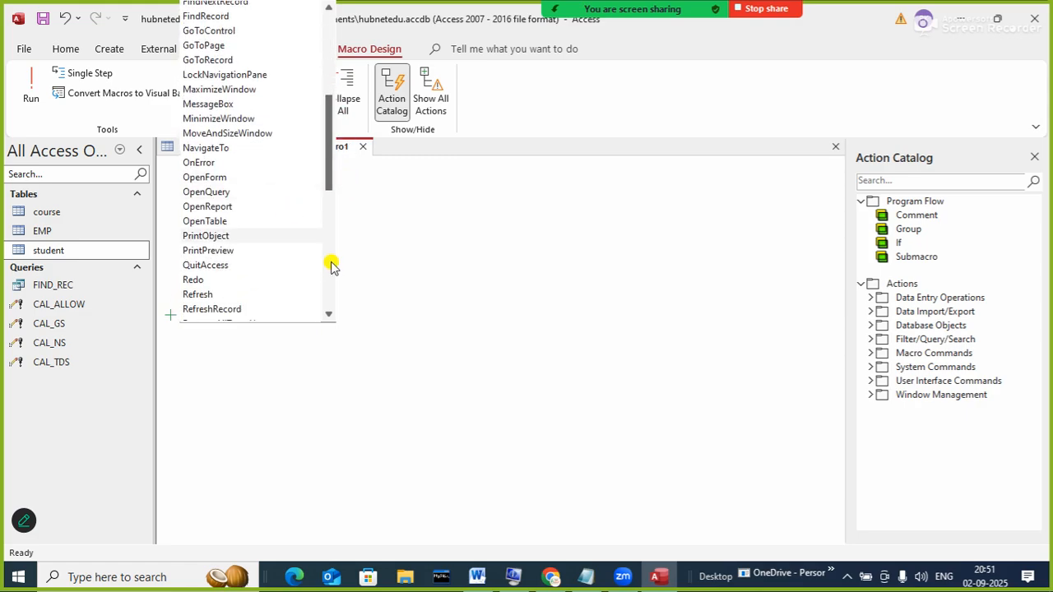
left_click(228, 193)
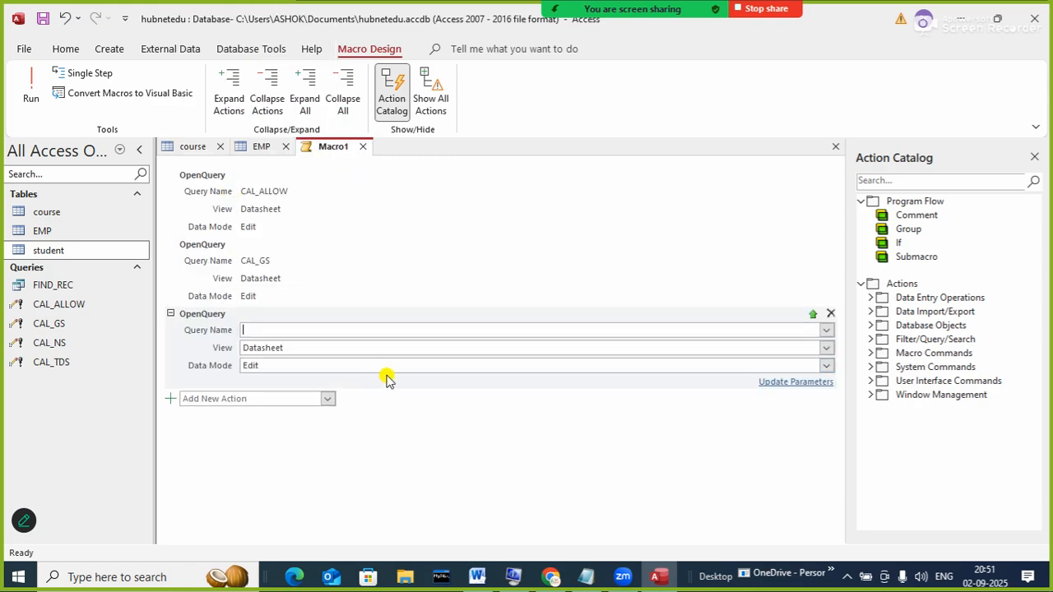
- Set the third OpenQuery to CAL_TDS and add a fourth OpenQuery for CAL_NS
left_click(826, 330)
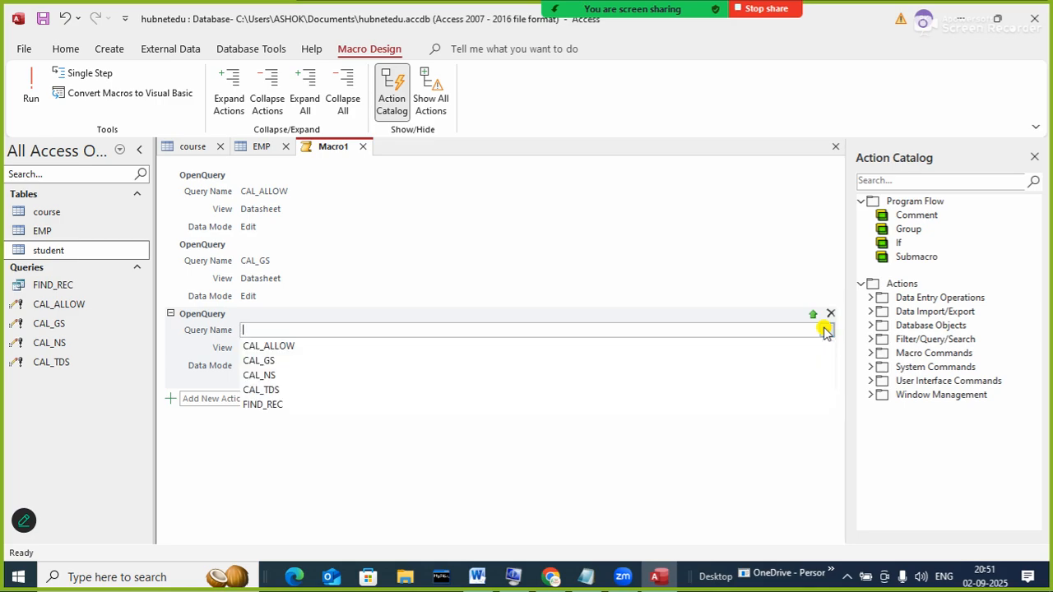
left_click(302, 391)
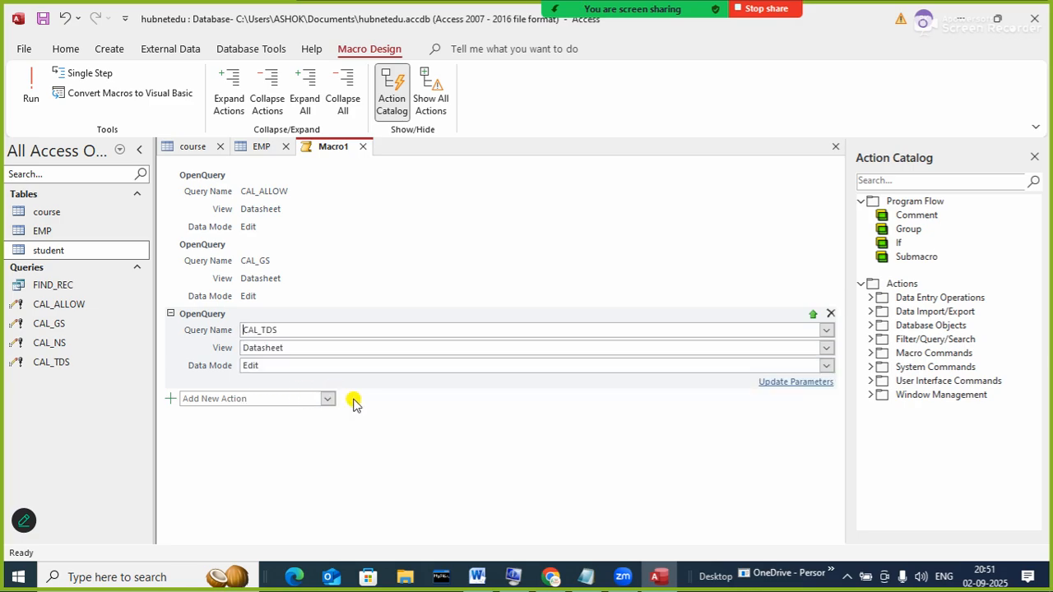
left_click(328, 400)
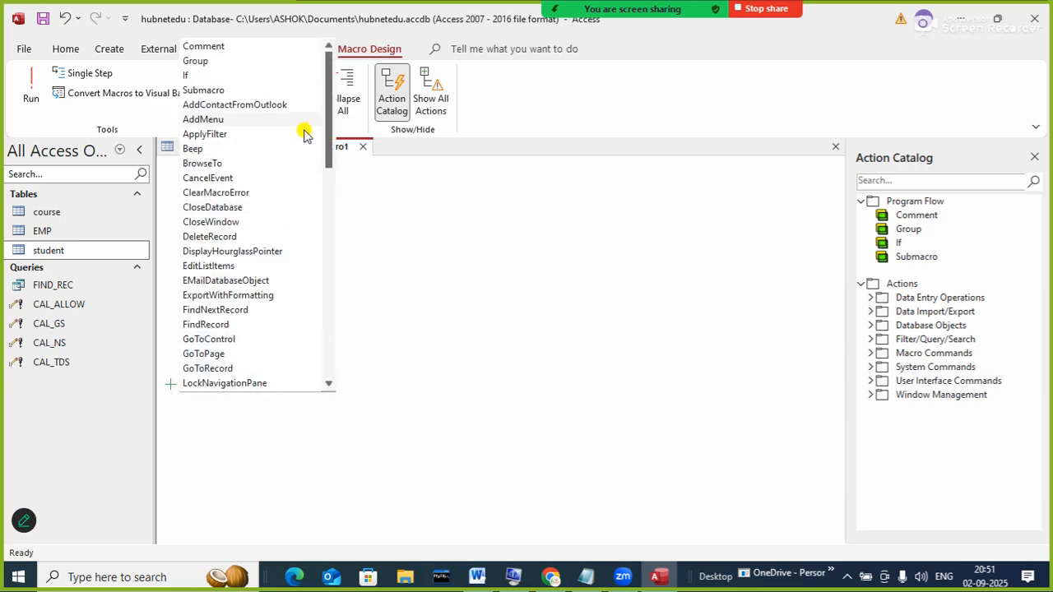
left_click_drag(328, 109, 329, 241)
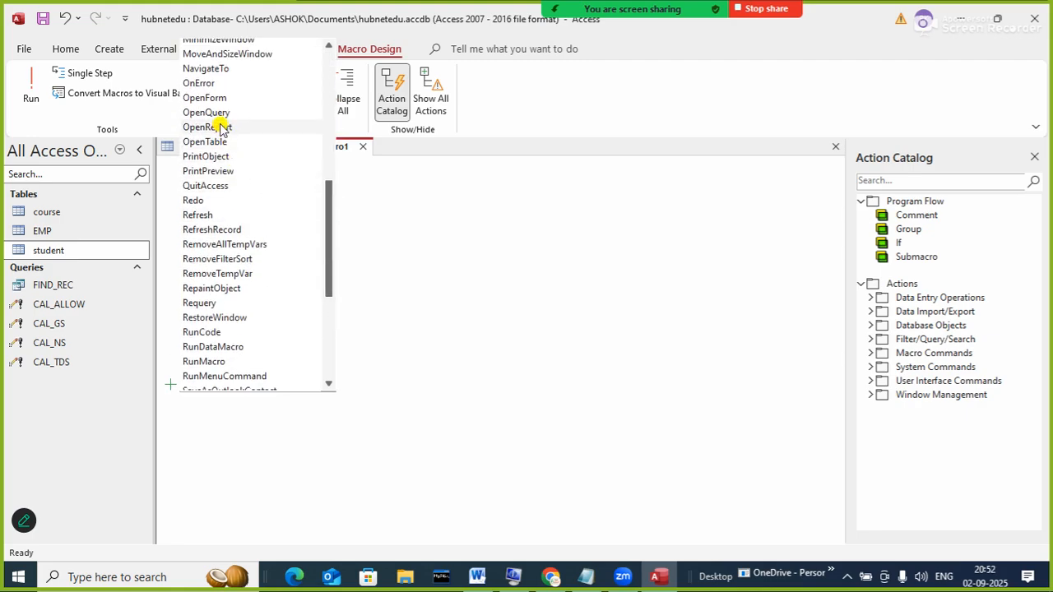
left_click(206, 112)
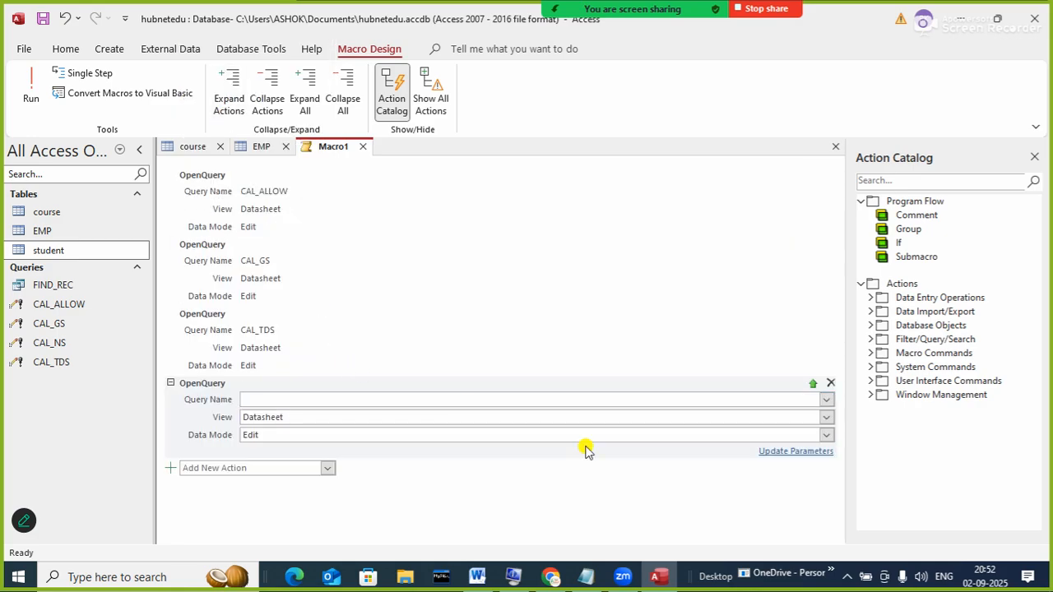
left_click(825, 401)
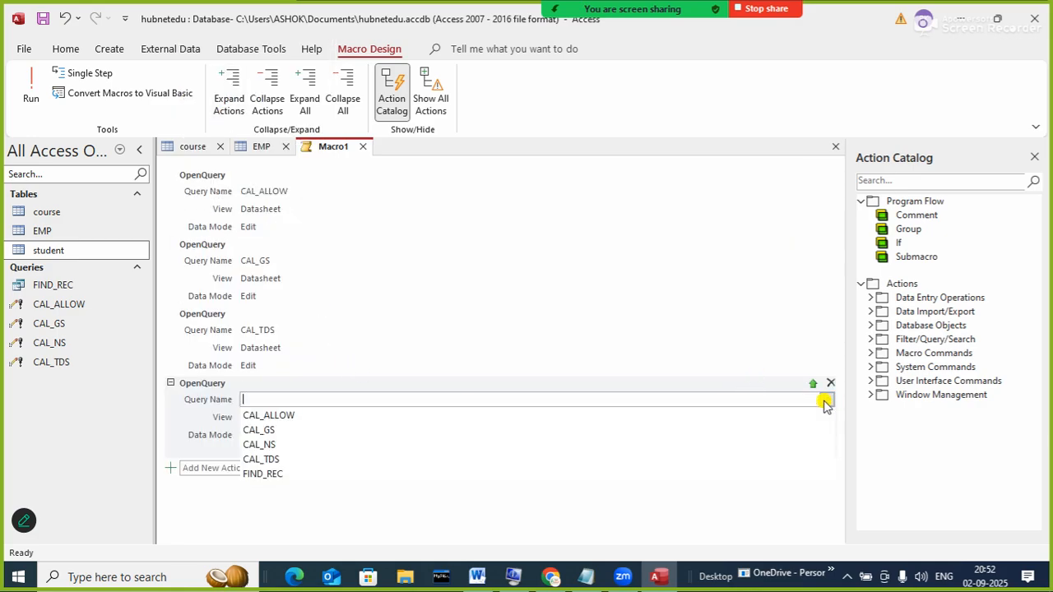
left_click(269, 445)
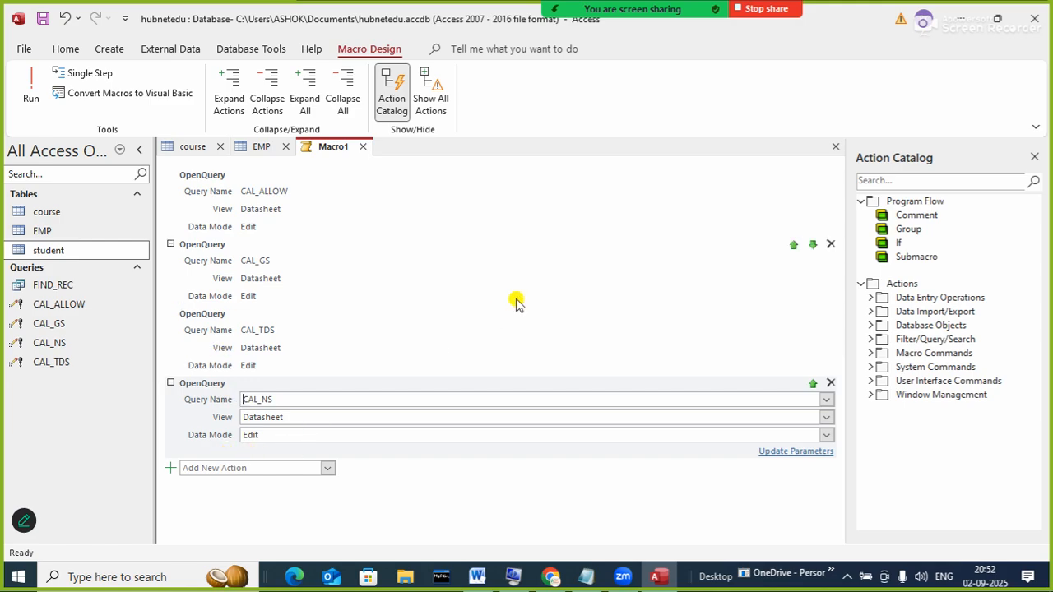
- Save Macro1 from its tab menu, entering the name UpdateSalary
right_click(327, 150)
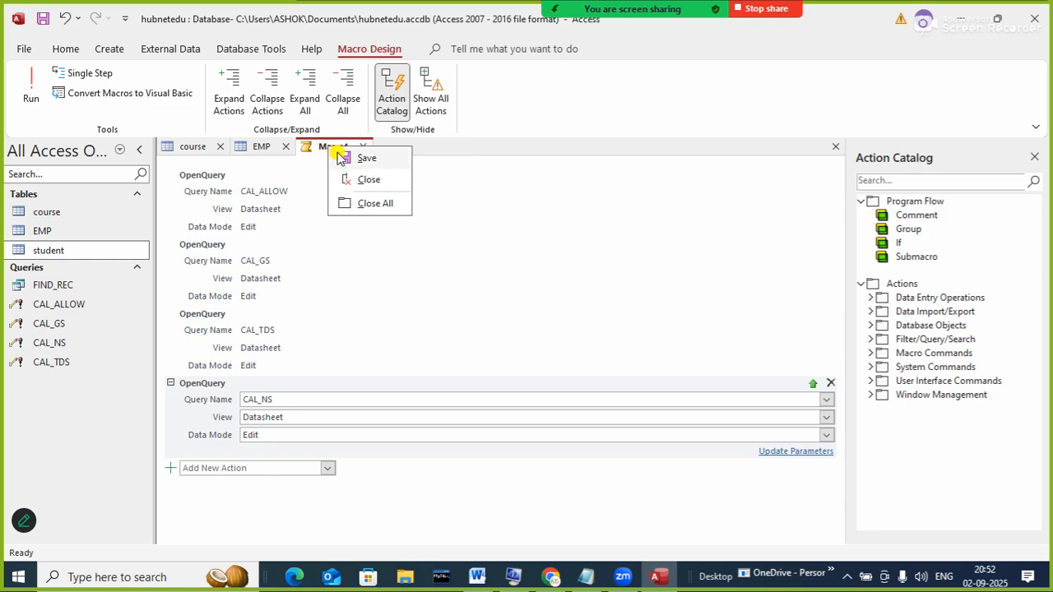
left_click(337, 157)
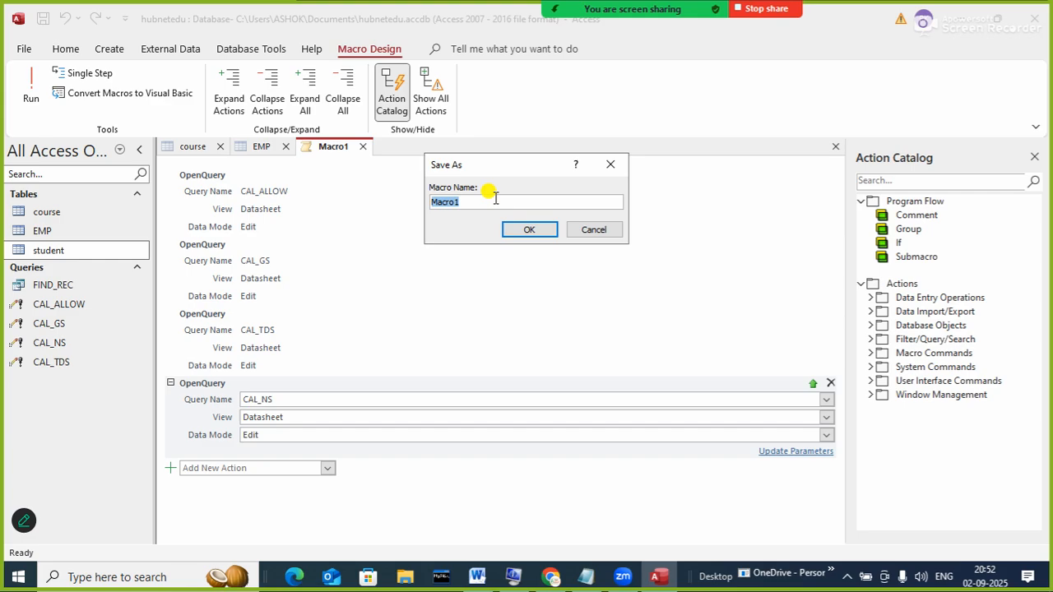
type("UpdateSalar")
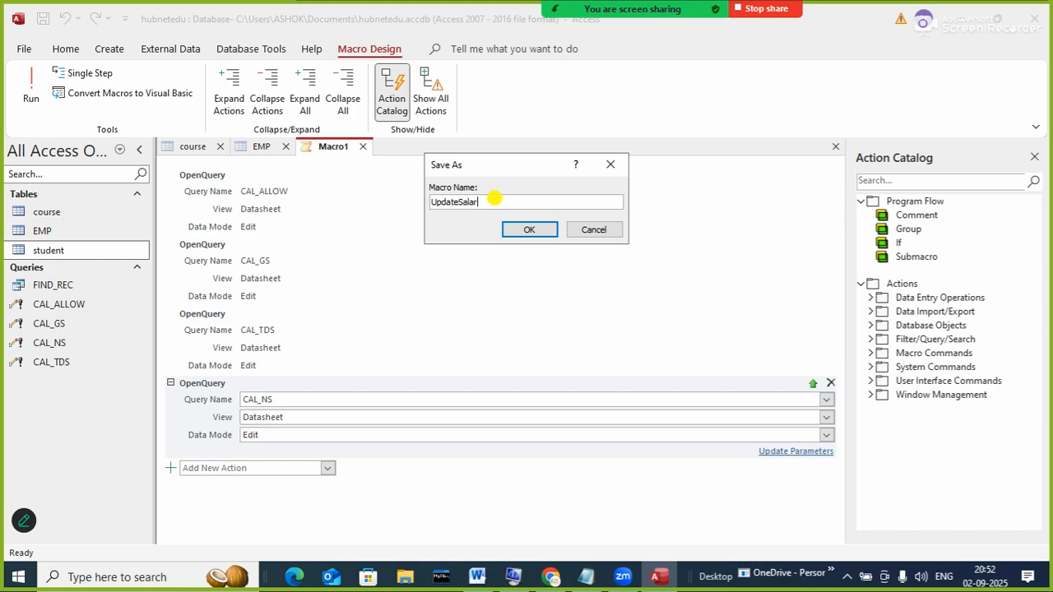
type("y")
- Confirm the UpdateSalary save, close the macro, EMP and course tabs, and select UpdateSalary
left_click(529, 229)
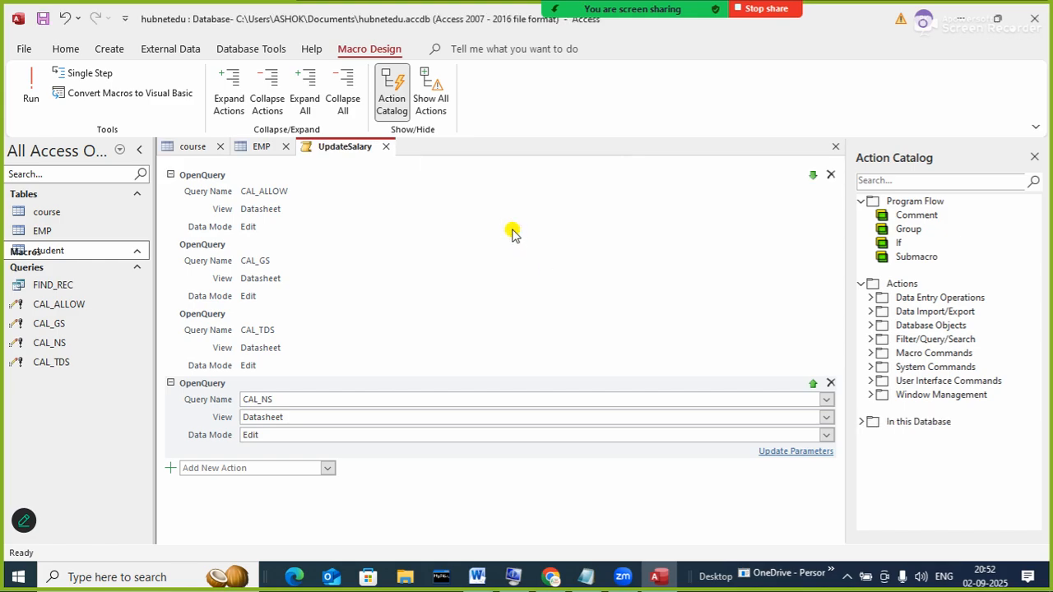
left_click(386, 147)
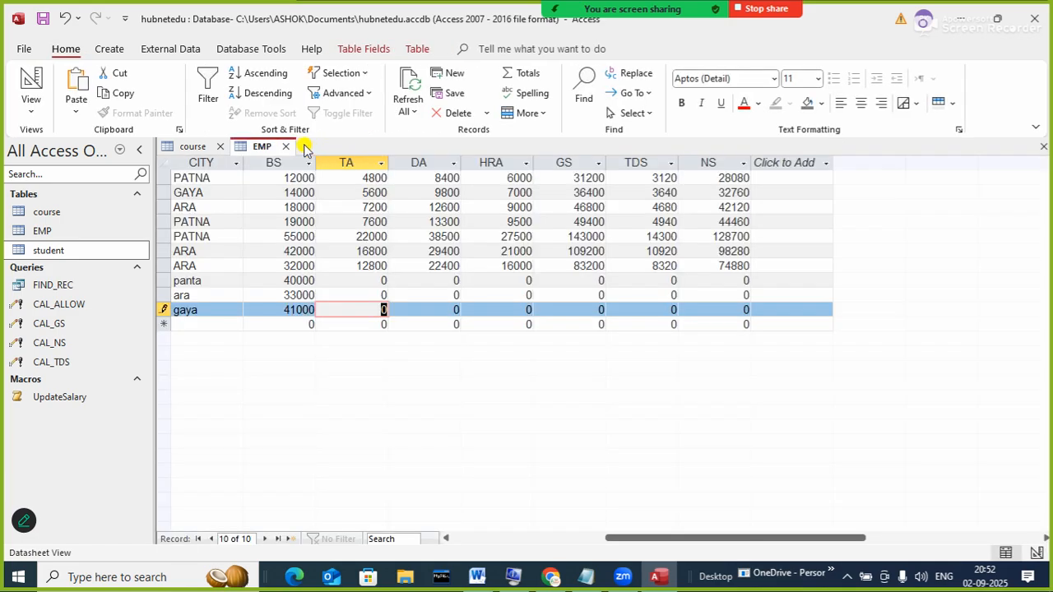
left_click(285, 147)
left_click(220, 147)
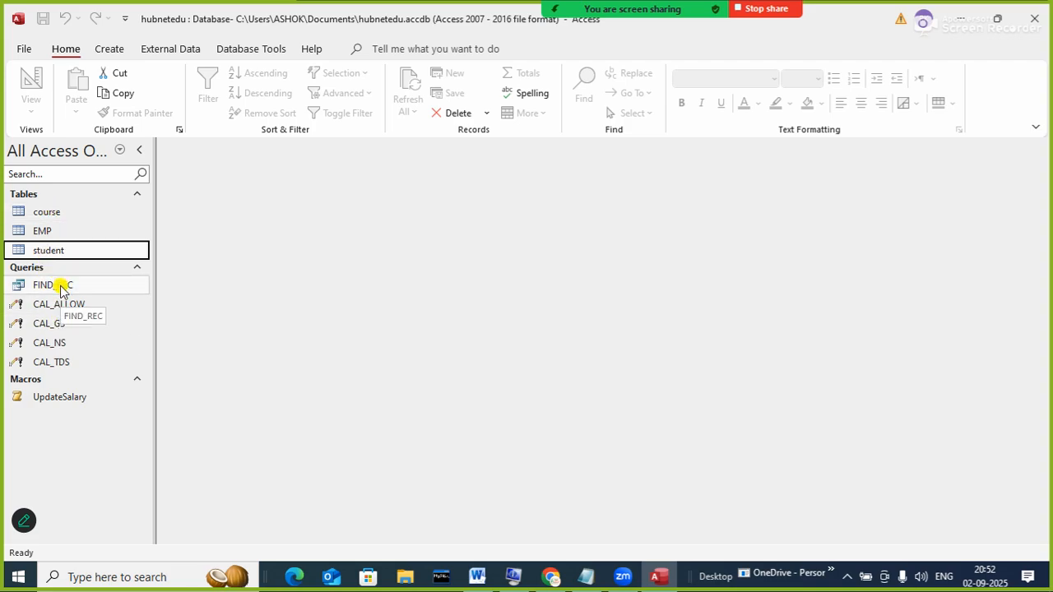
left_click(89, 403)
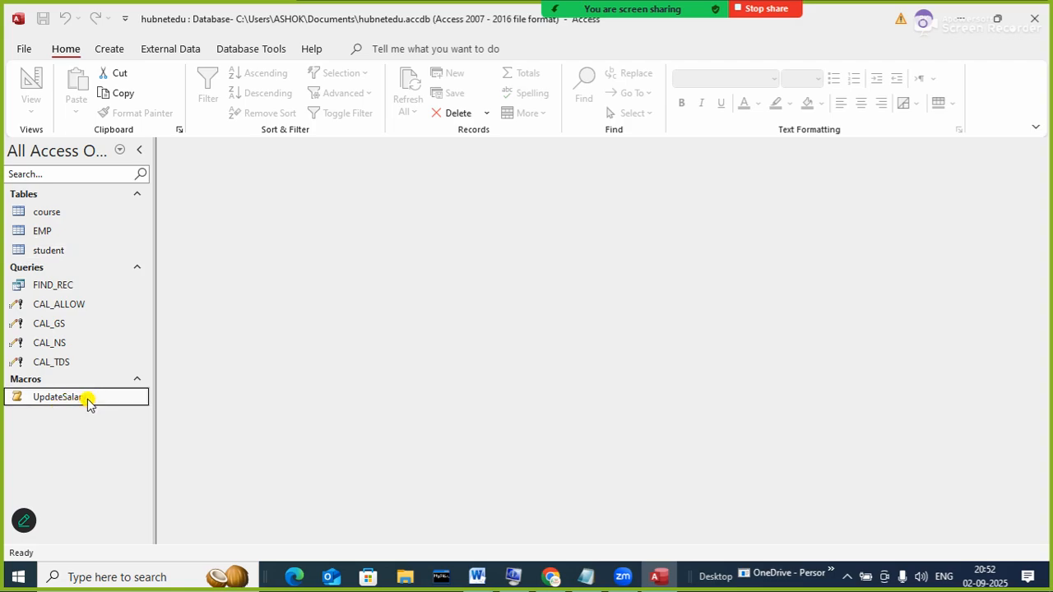
- Run UpdateSalary and accept all four update-query prompts, each updating 10 rows
double_click(88, 402)
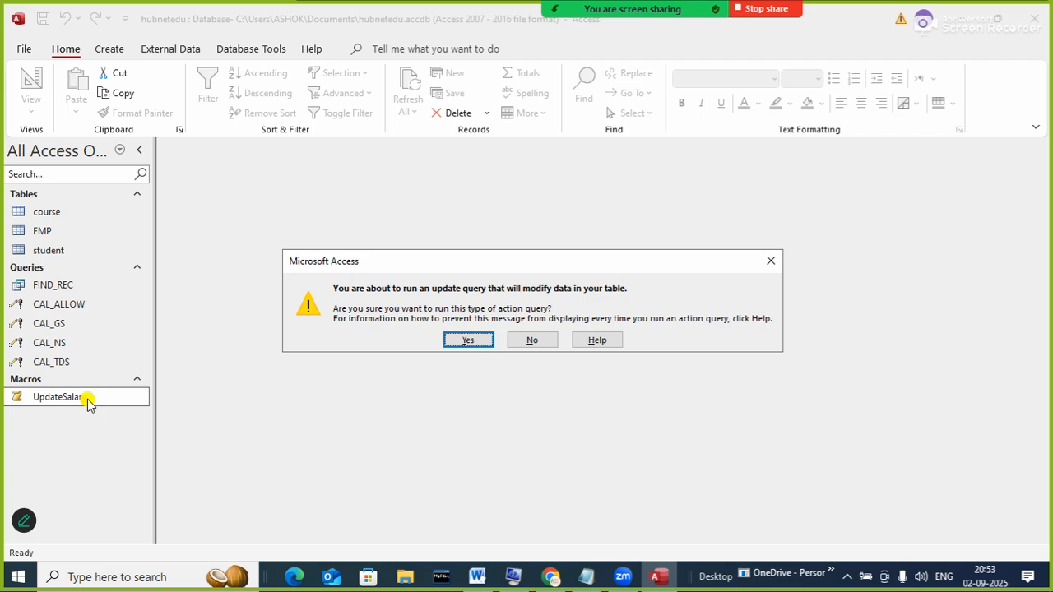
left_click(463, 341)
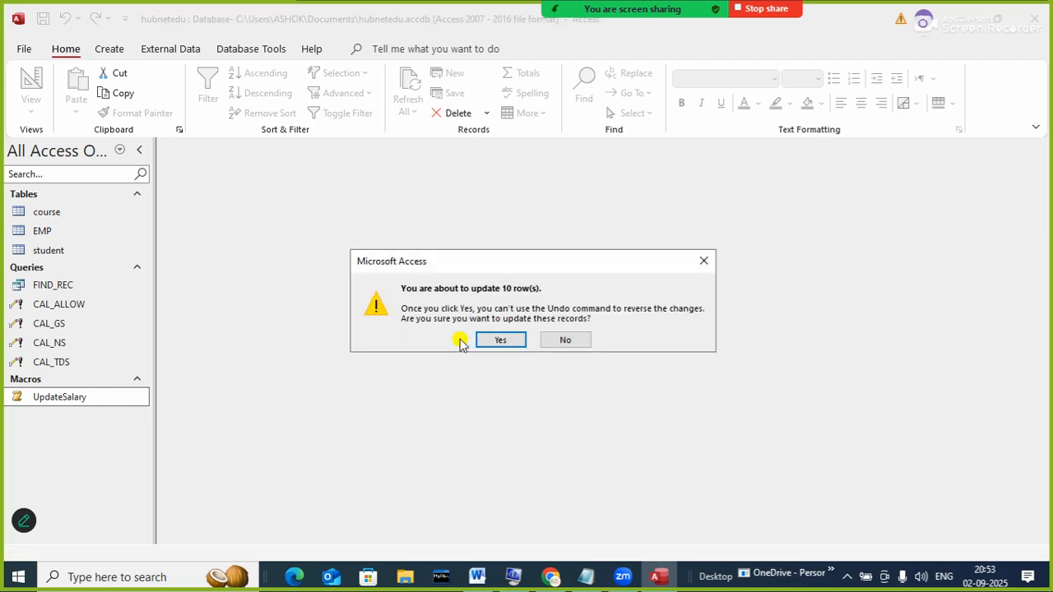
left_click(501, 342)
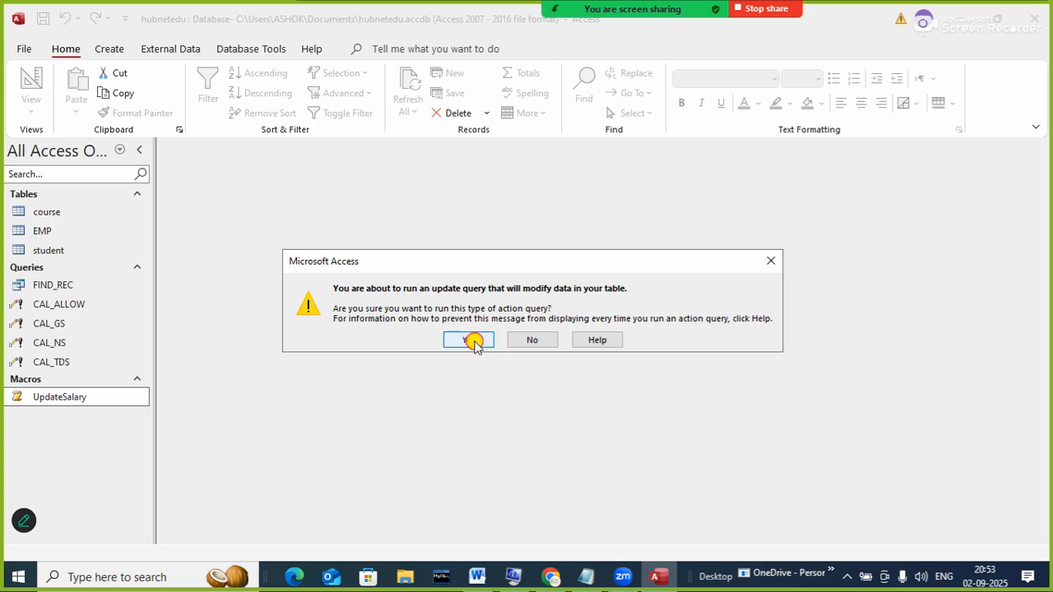
left_click(472, 342)
left_click(507, 344)
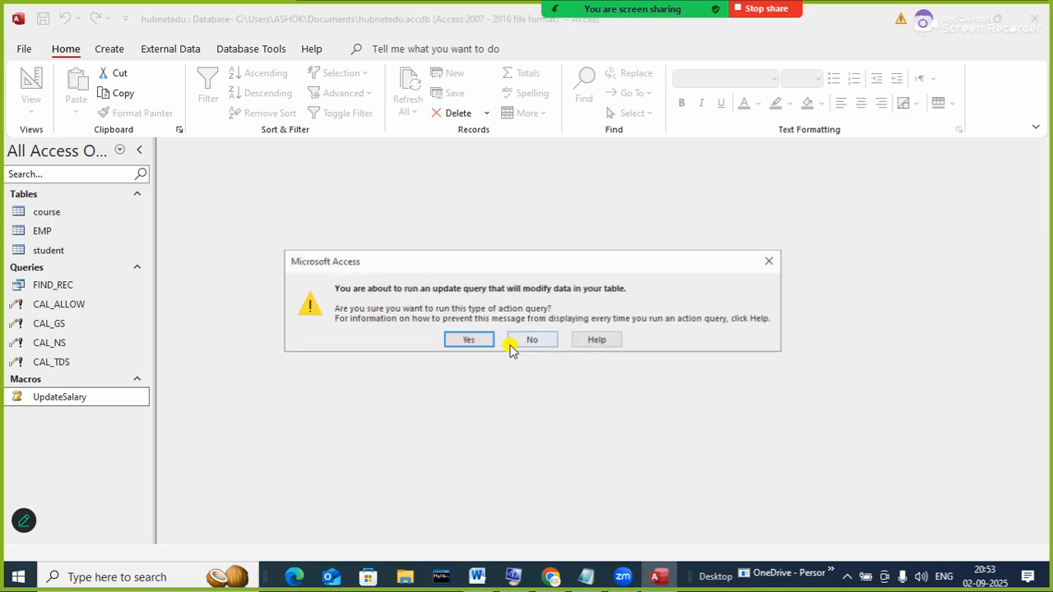
left_click(465, 340)
left_click(486, 339)
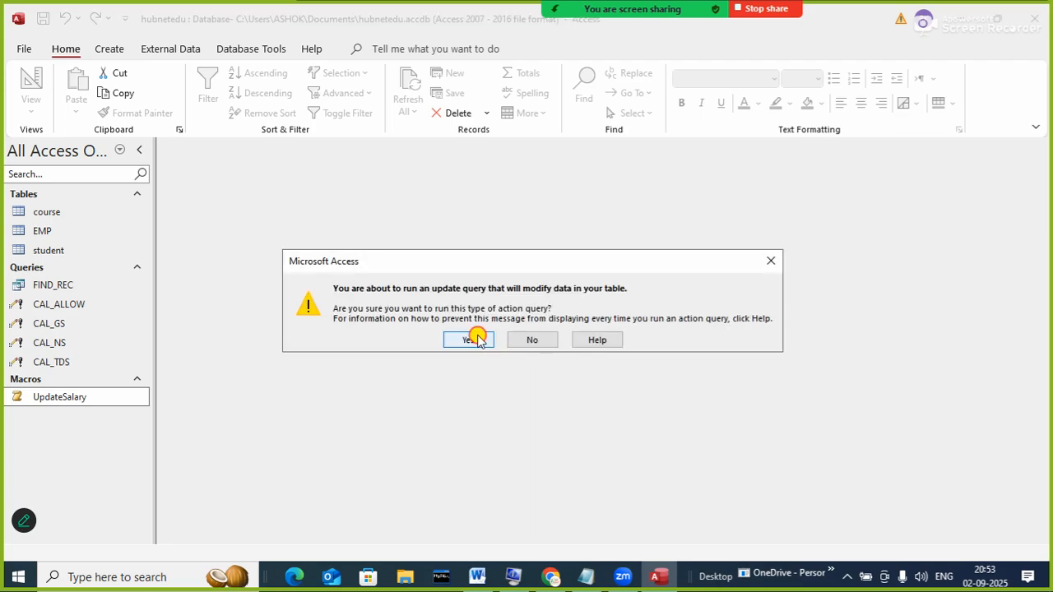
left_click(477, 338)
left_click(499, 340)
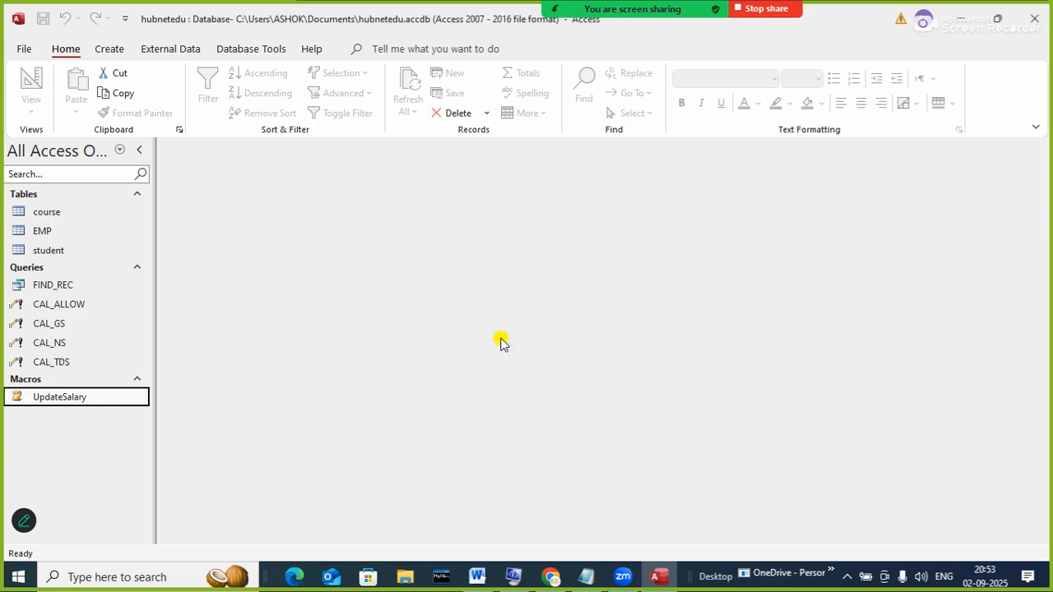
- Open the EMP table and widen the navigation pane to review the filled salary columns
left_click(43, 231)
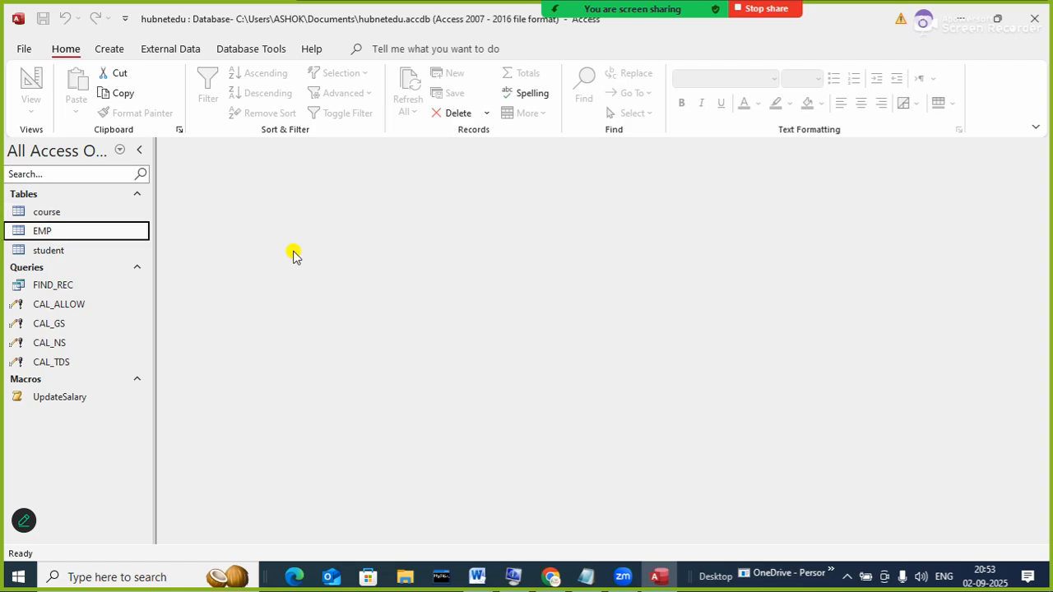
key("Return")
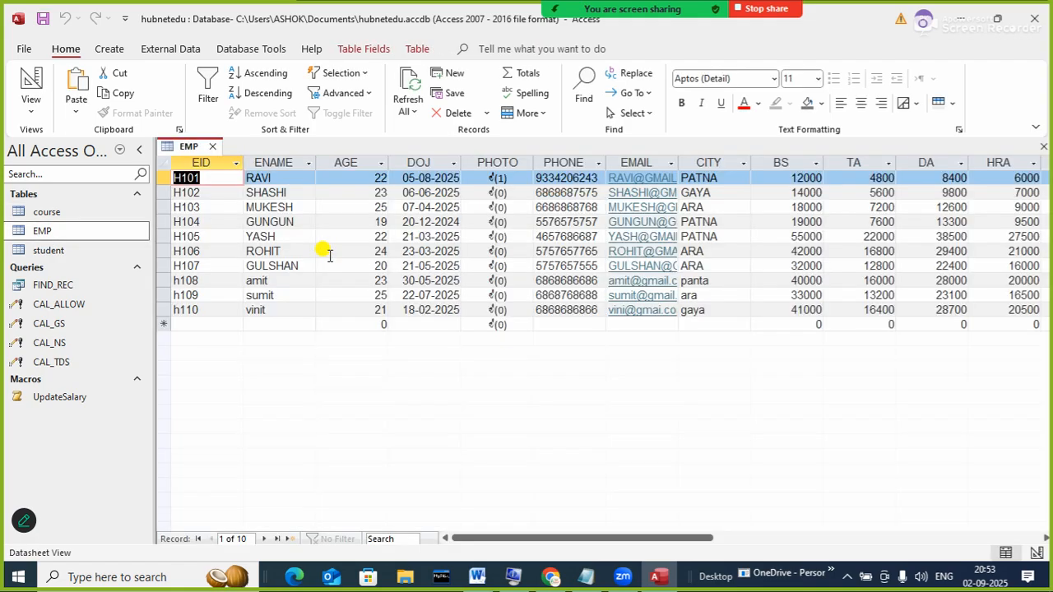
left_click_drag(536, 538, 545, 512)
left_click_drag(152, 380, 165, 335)
left_click(195, 399)
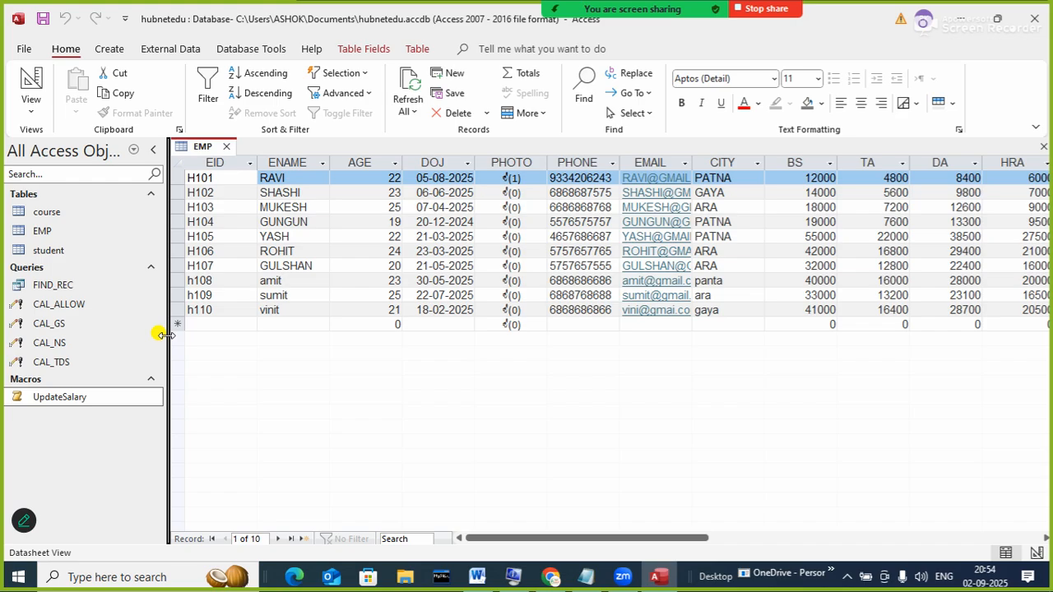
left_click(222, 380)
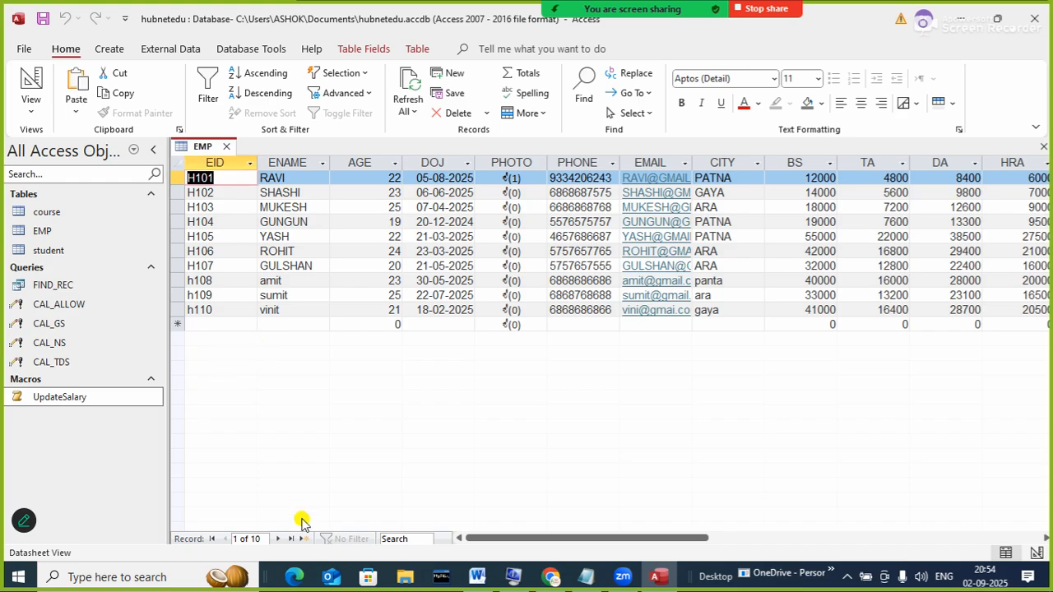
left_click_drag(517, 538, 501, 507)
- Browse the tables in the navigation pane and select the student table
left_click(64, 234)
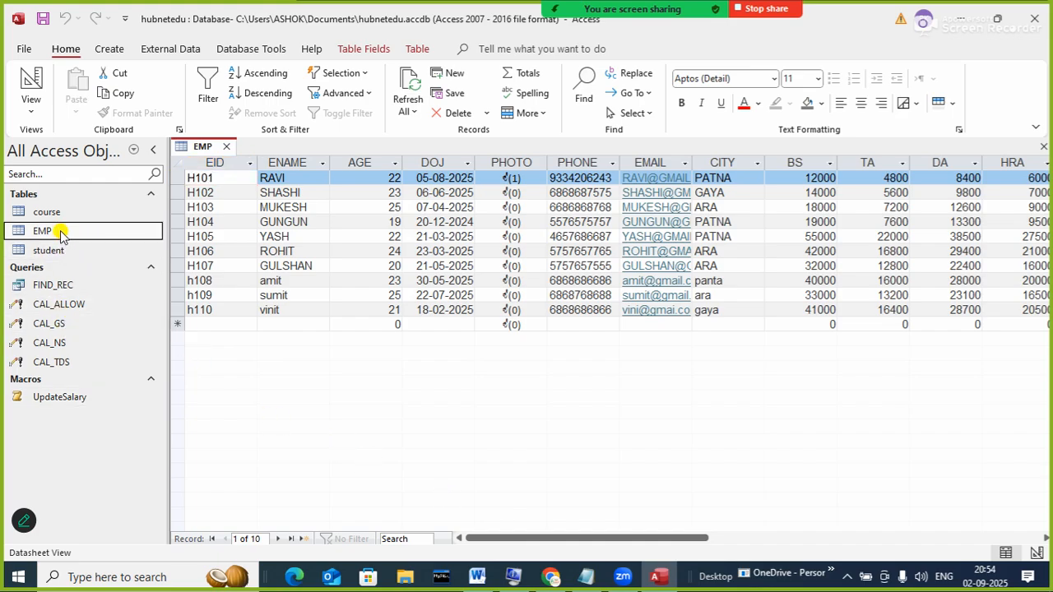
left_click(47, 212)
left_click(51, 249)
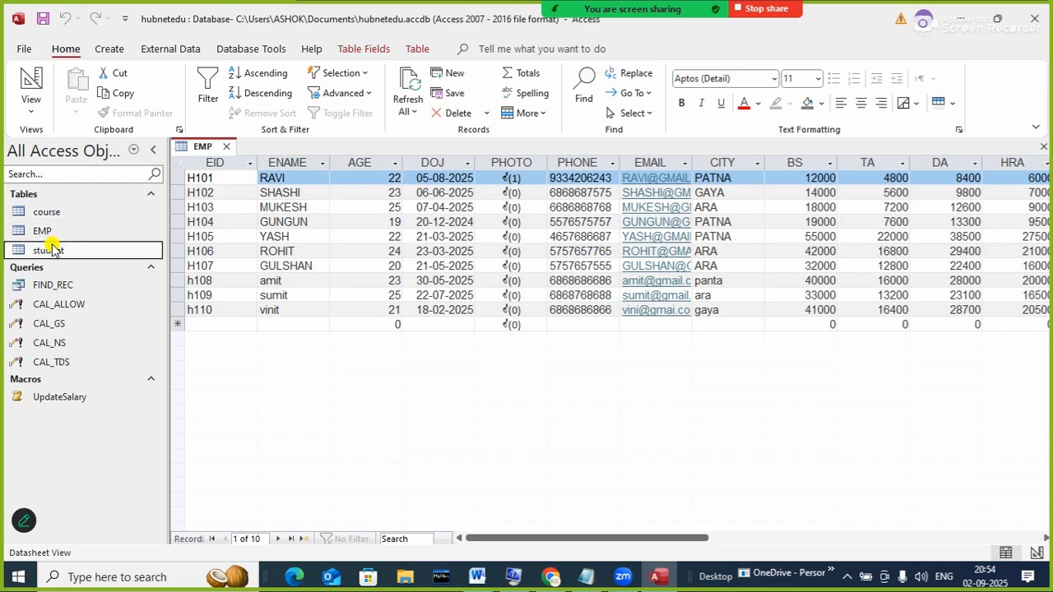
left_click(31, 193)
left_click(31, 192)
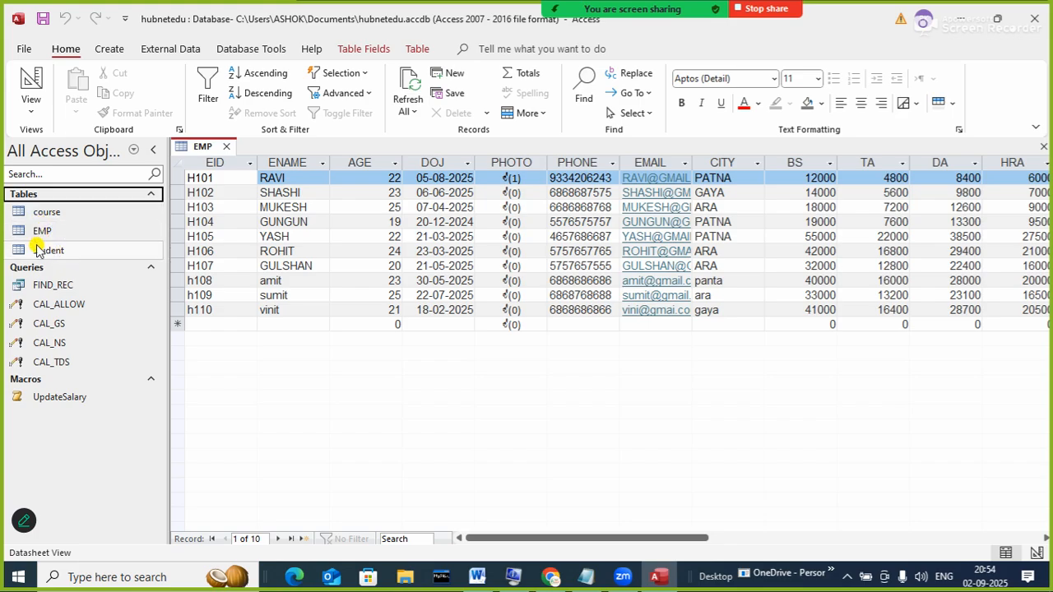
left_click(37, 250)
- Open the student table next to EMP and show the Create ribbon options
double_click(37, 250)
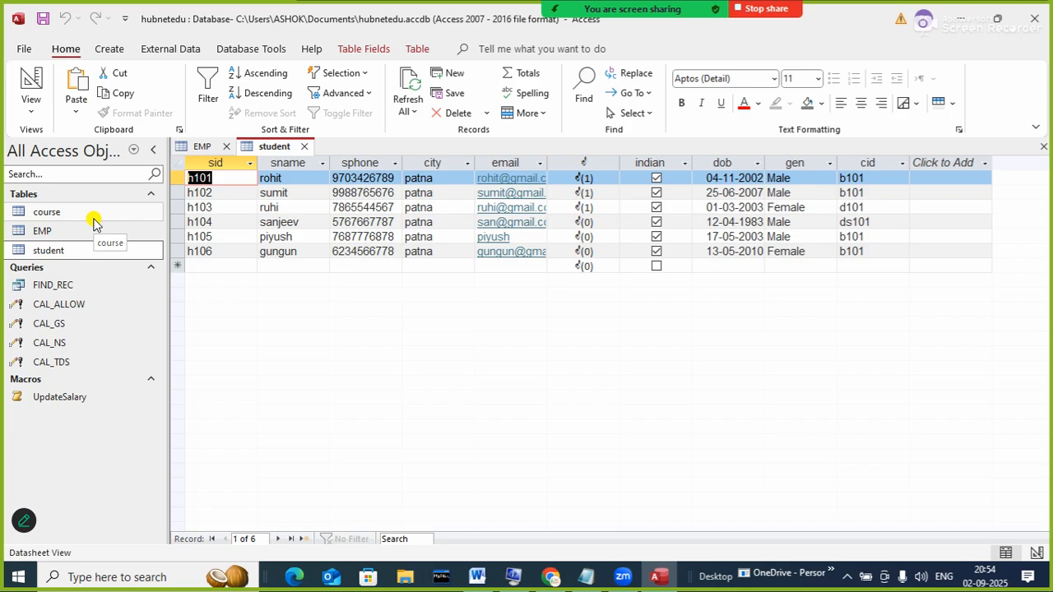
left_click(113, 50)
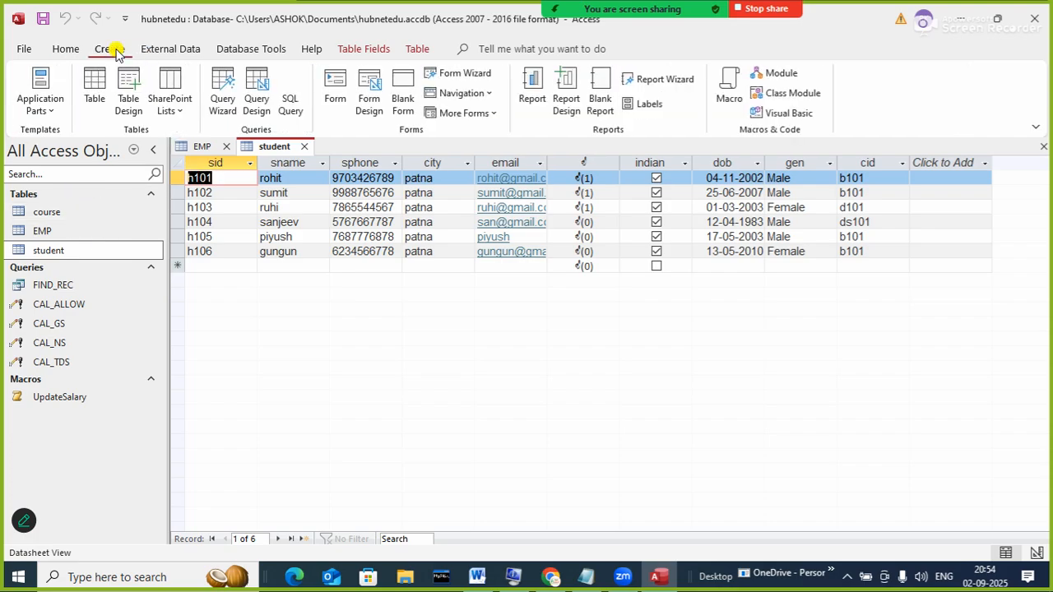
- Start a new table in Design View with a PN field kept as Short Text
left_click(129, 89)
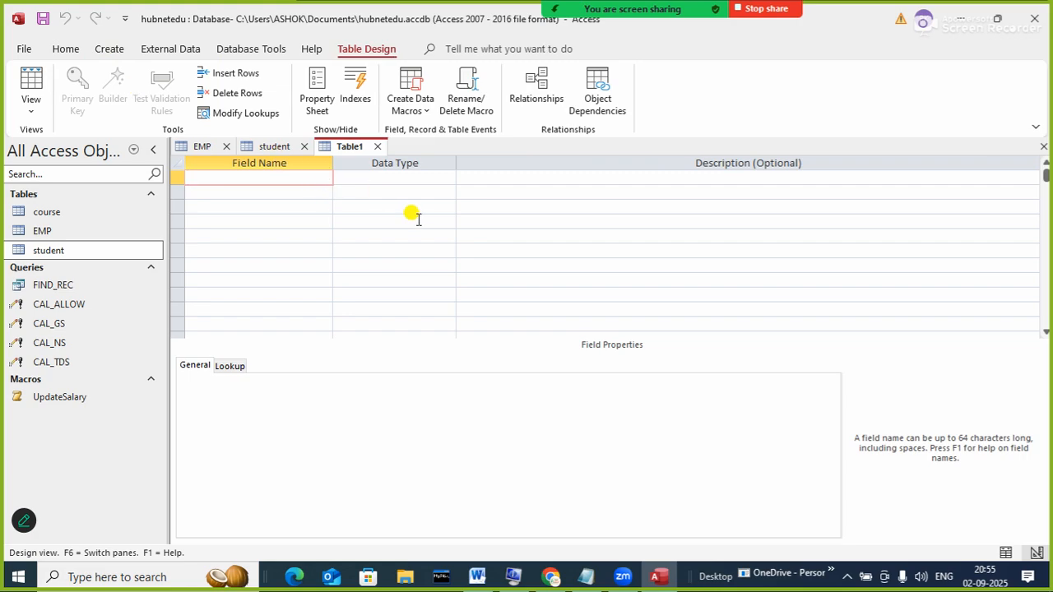
type("pn")
key("BackSpace")
key("BackSpace")
key("Caps_Lock")
type("PN")
key("Tab")
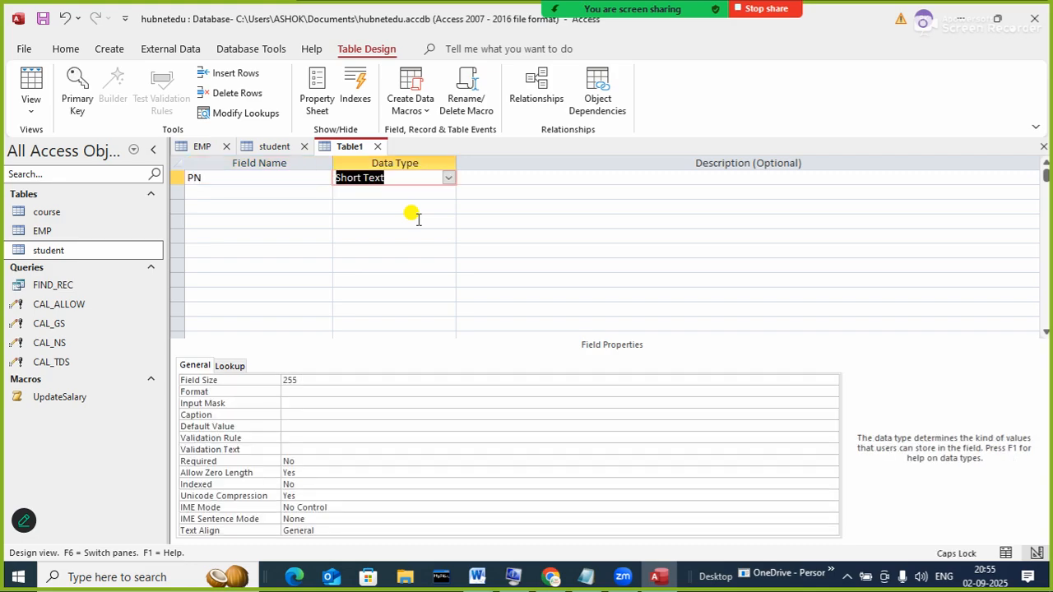
key("Tab")
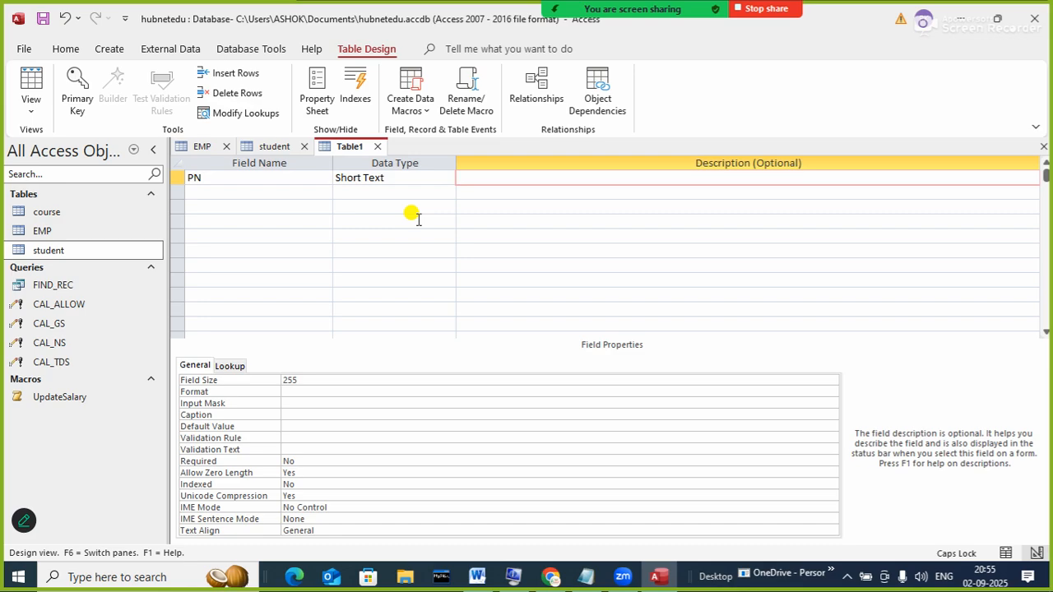
key("Tab")
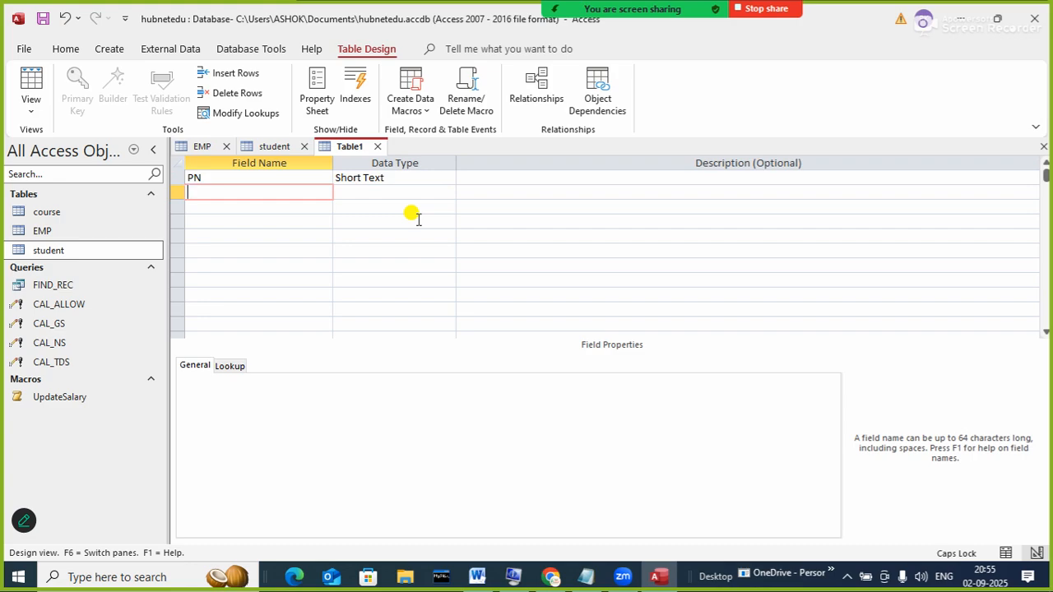
- Add PQ and PR fields, both with the Number data type
type("PQ")
key("Tab")
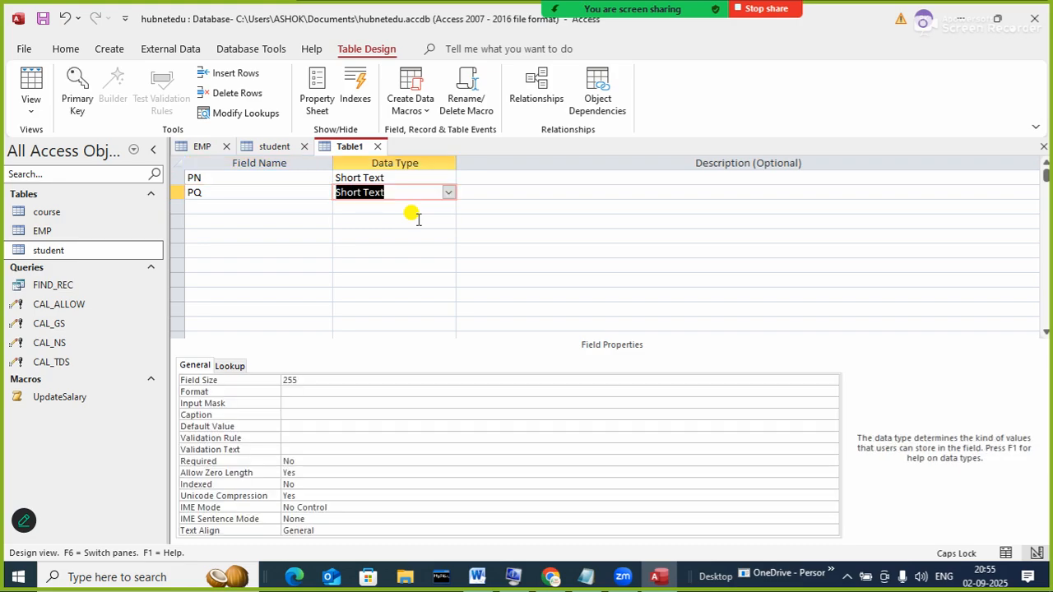
type("N")
key("Return")
key("Return")
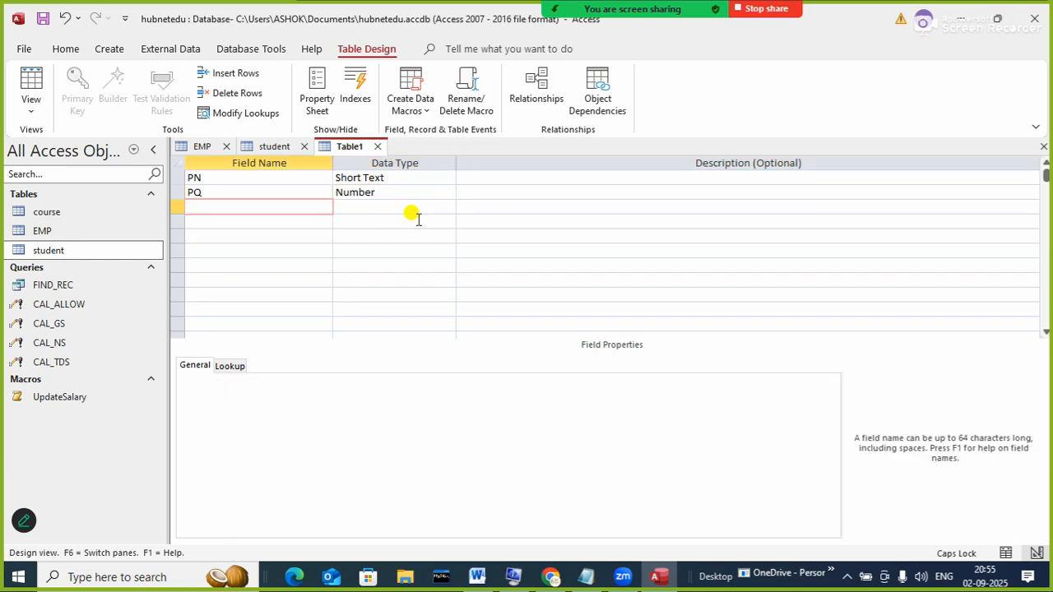
type("PR")
key("Return")
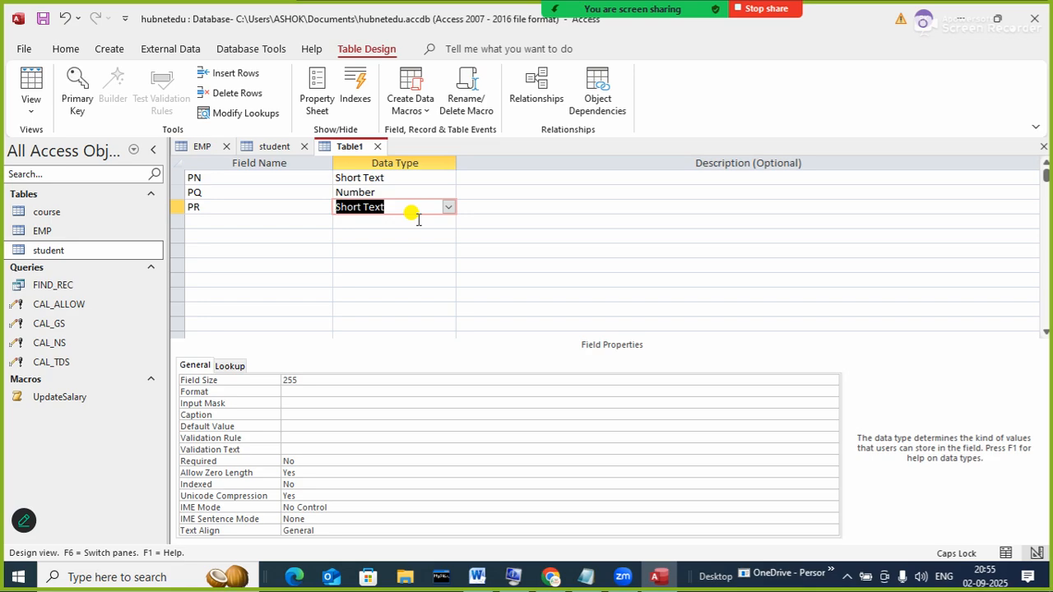
type("Number")
key("Return")
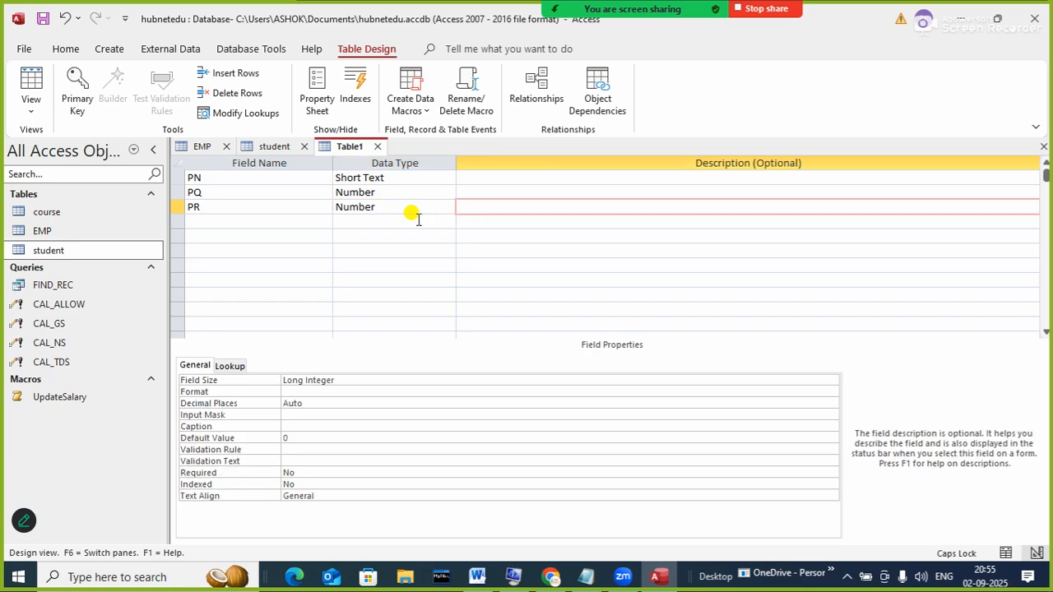
key("Return")
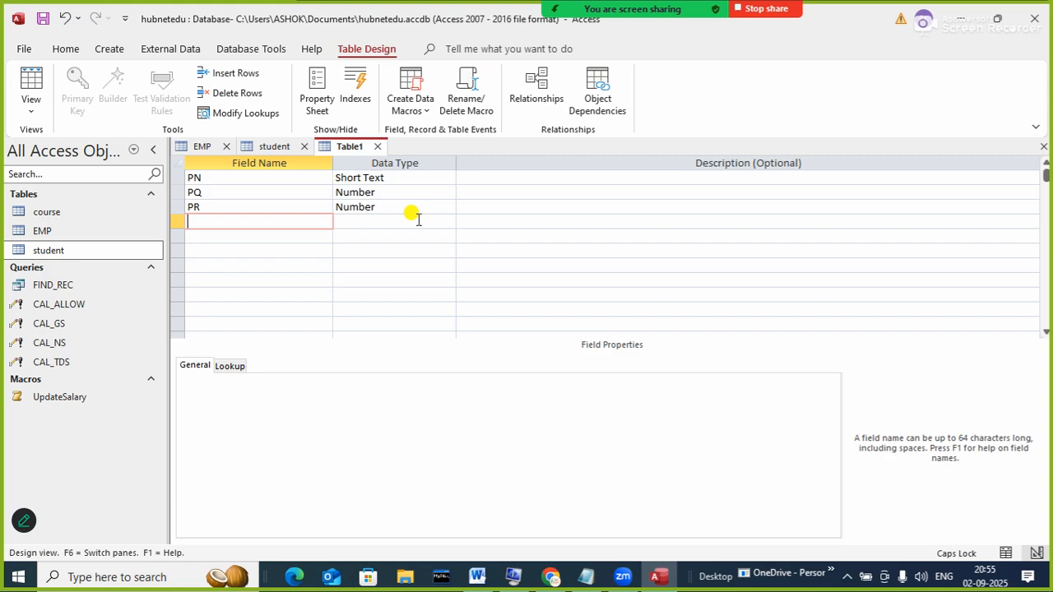
- Add a fourth field named AMOUNT, replacing the misspelled TOAL entry
type("TOAL")
key("Left")
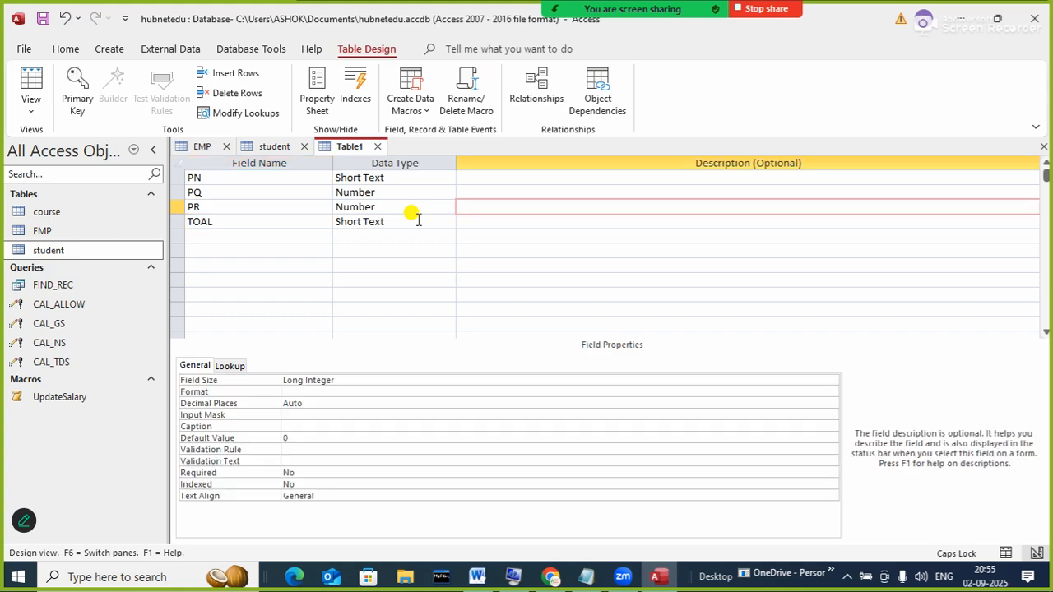
key("Left")
key("Left")
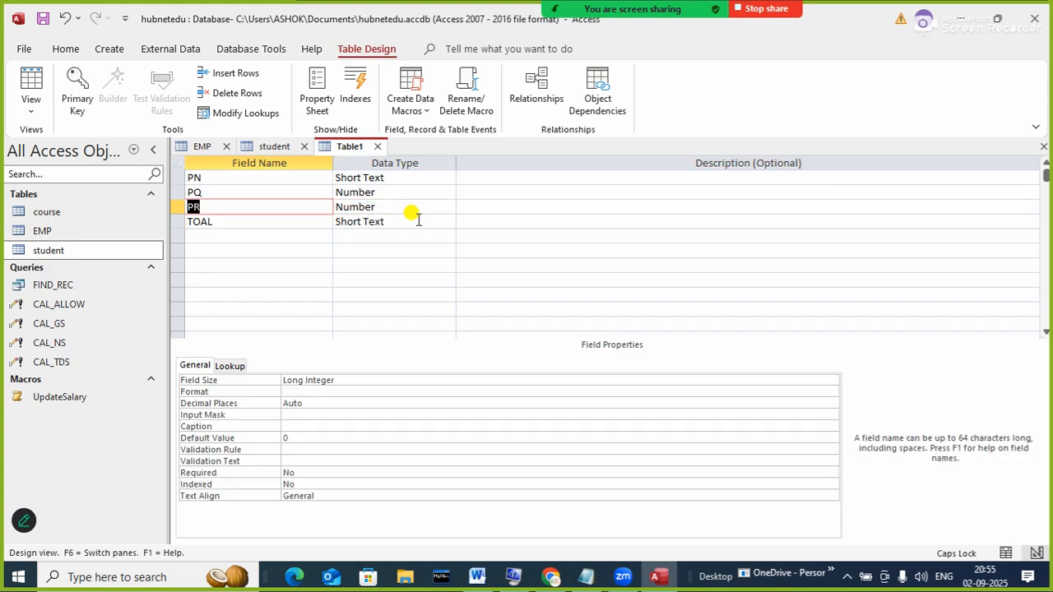
key("Right")
key("Right")
key("Right")
type("AMOUNT")
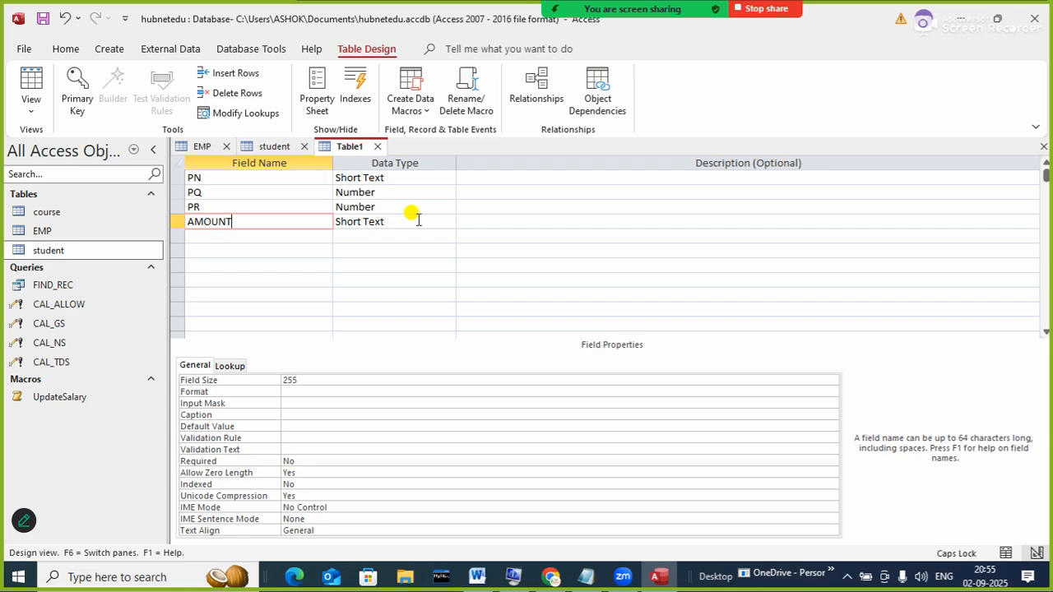
key("Tab")
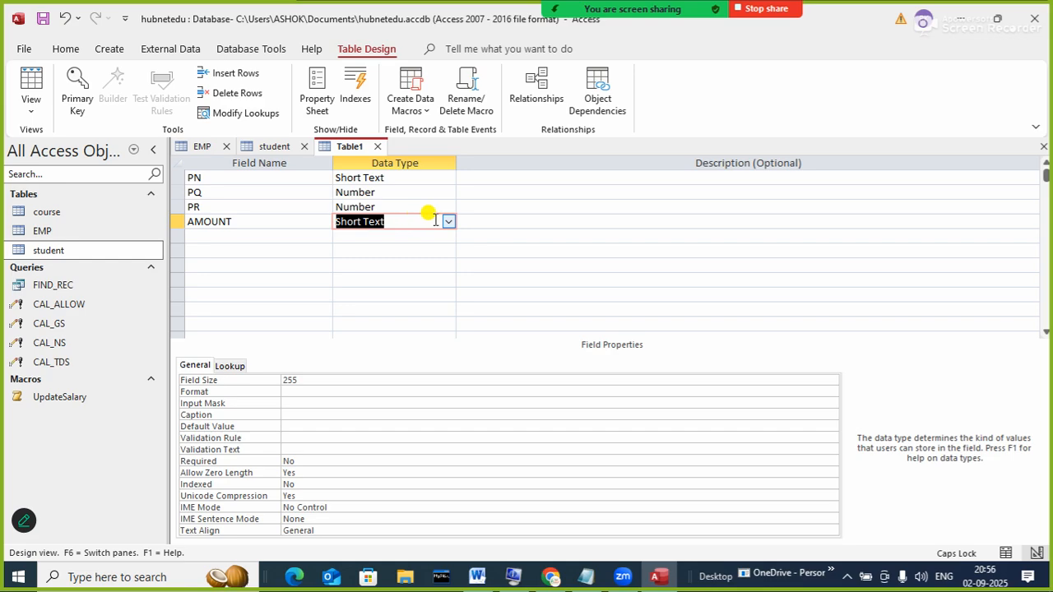
- Change AMOUNT's data type to Calculated using the expression [PQ]*[PR]
left_click(448, 222)
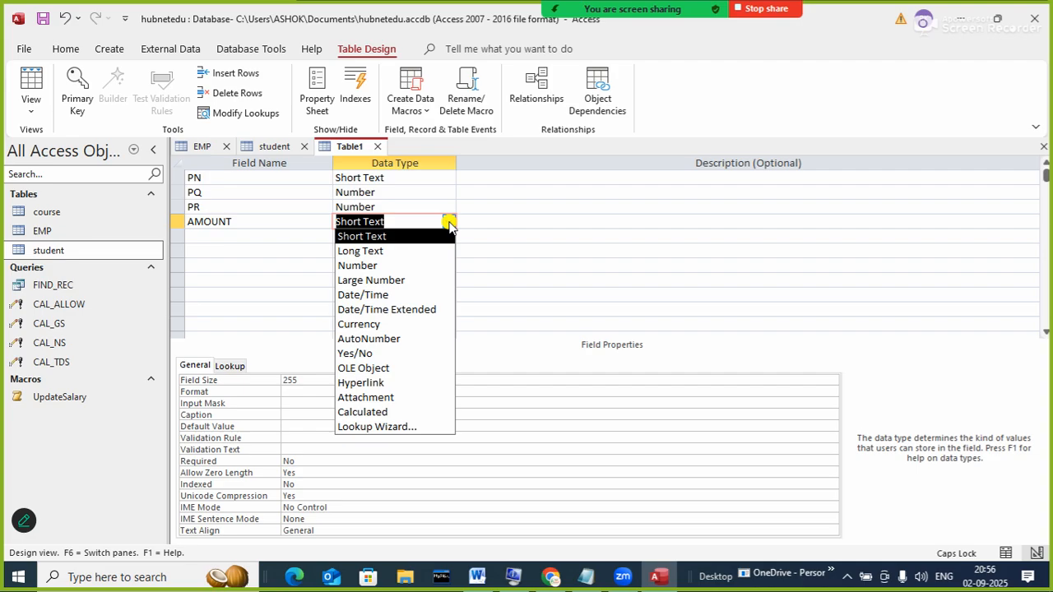
left_click(375, 411)
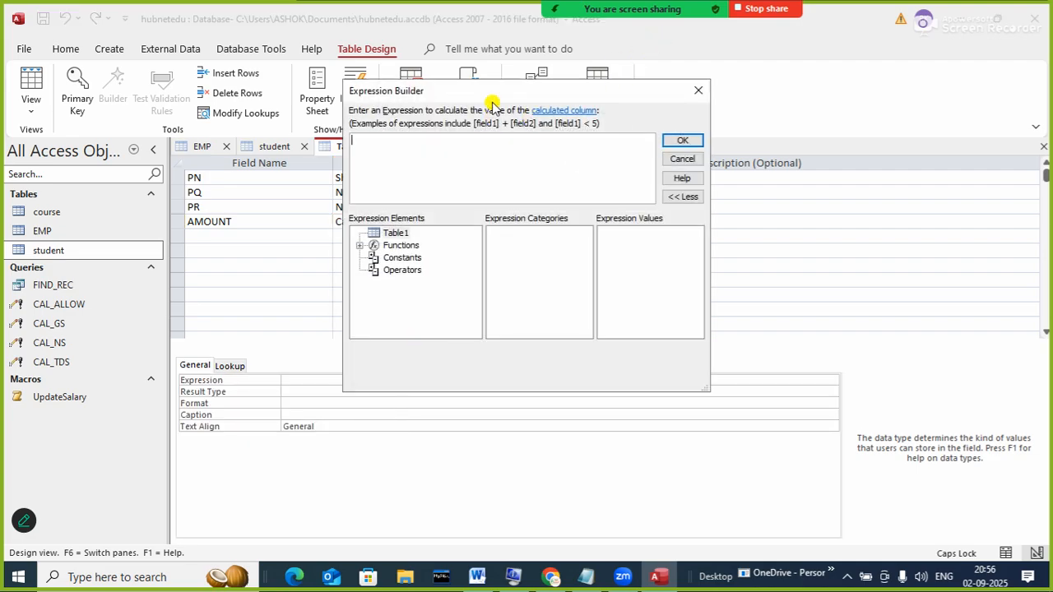
left_click_drag(562, 90, 702, 111)
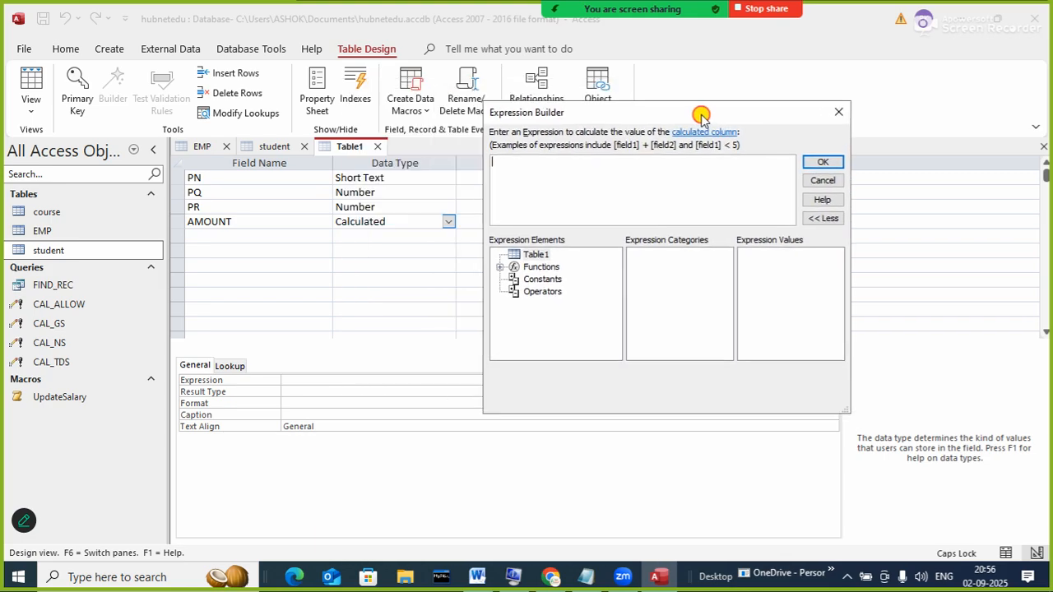
type("[PQ")
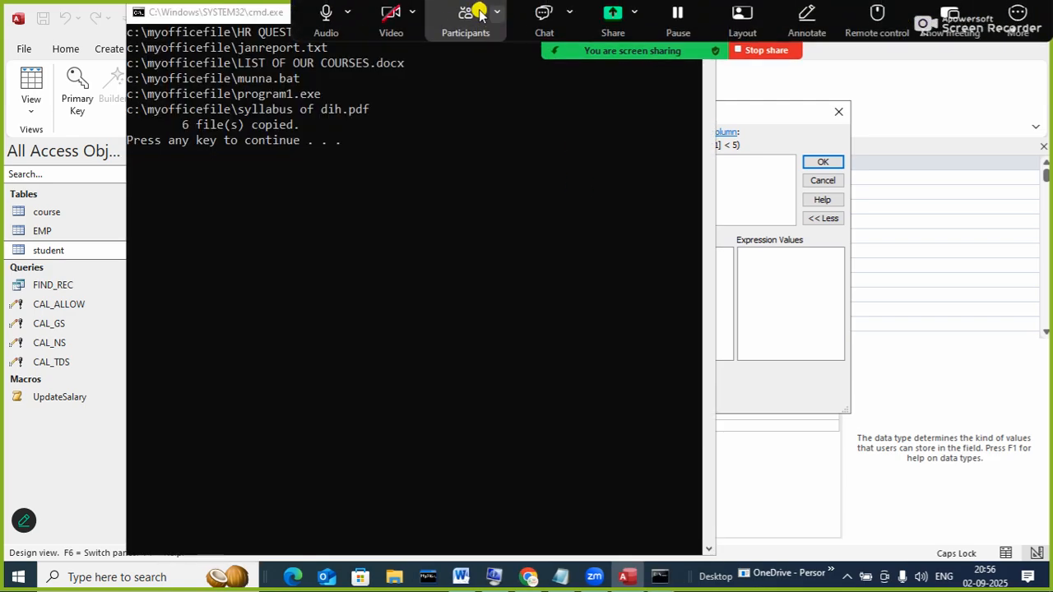
left_click_drag(537, 12, 356, 134)
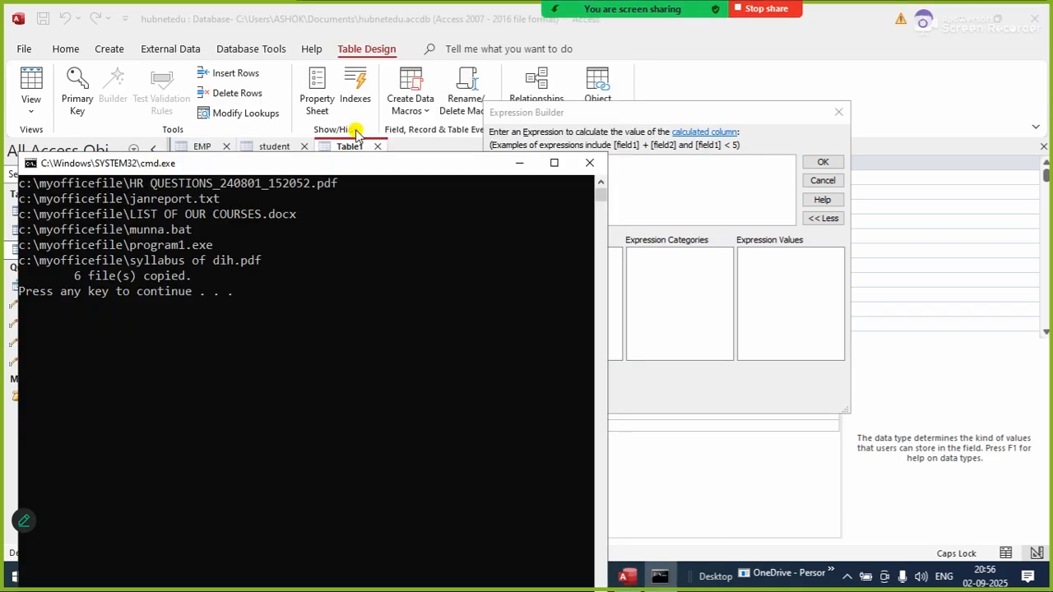
left_click(588, 162)
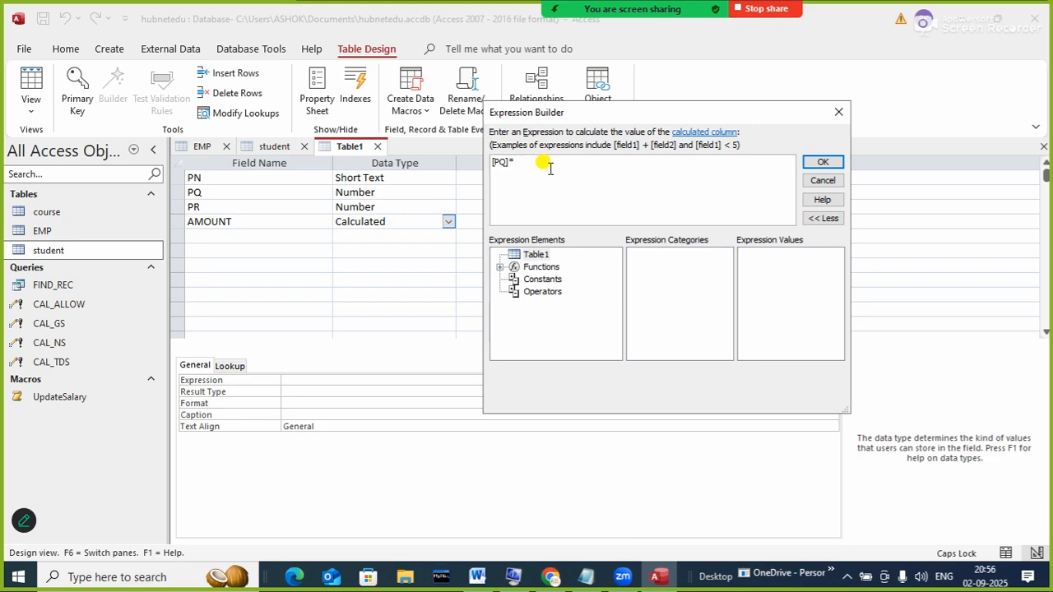
type("[PR]")
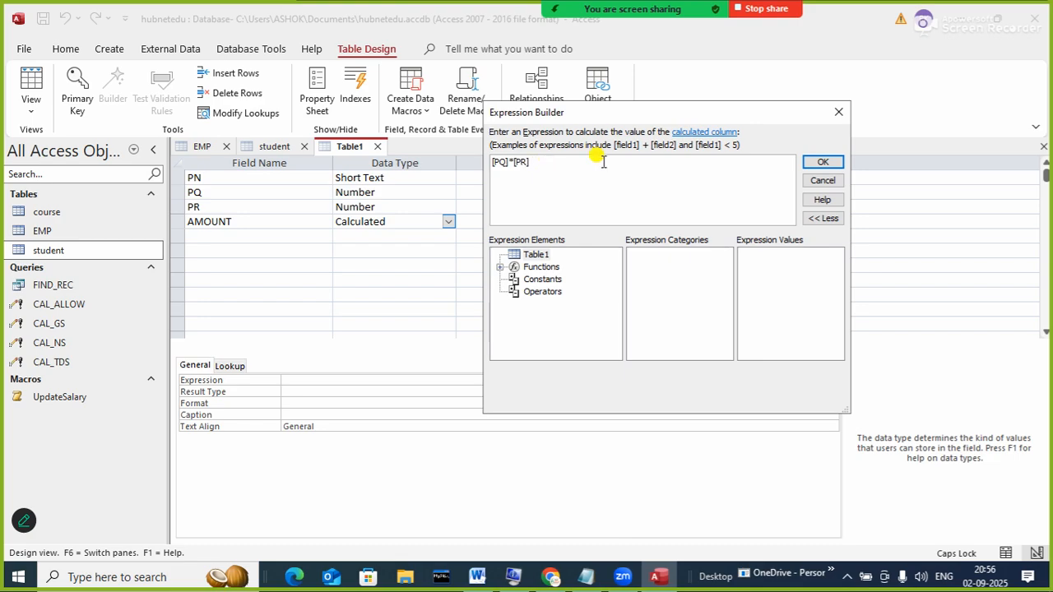
left_click(825, 163)
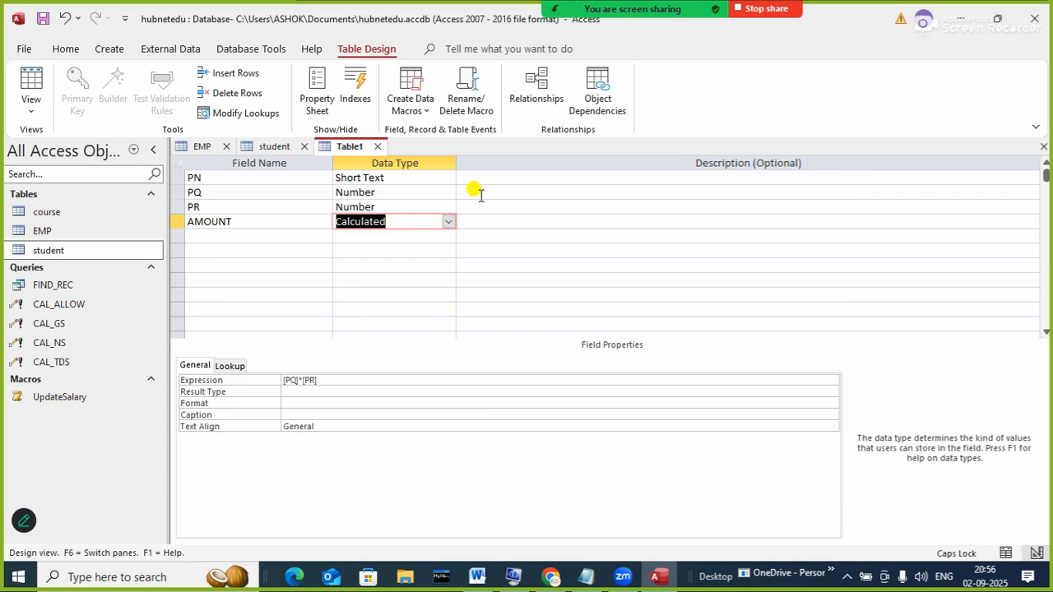
left_click(284, 236)
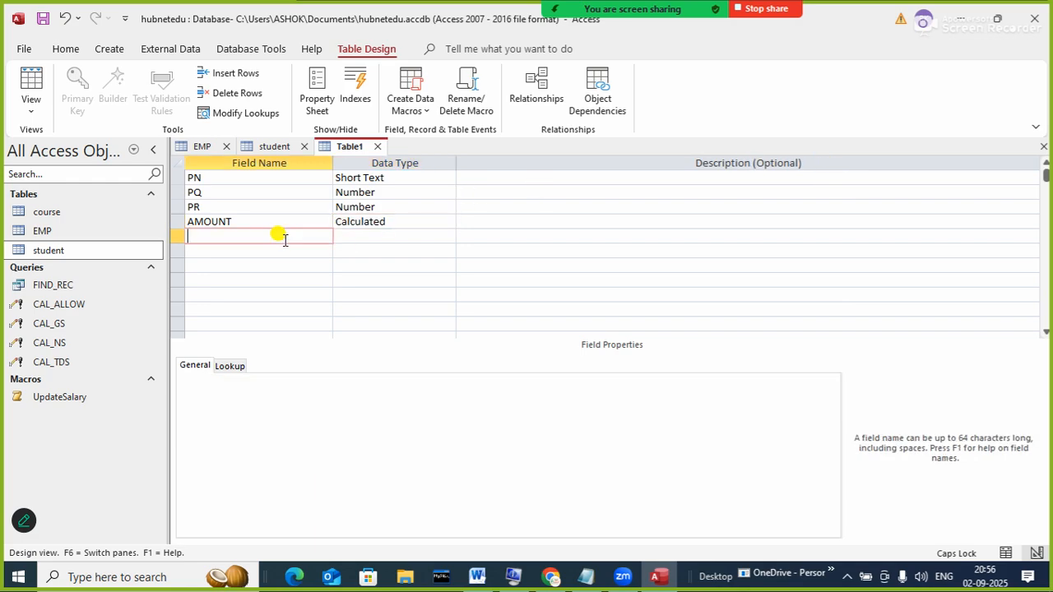
- Add GST and TOTAL fields, both set to the Number data type
type("GST")
key("Tab")
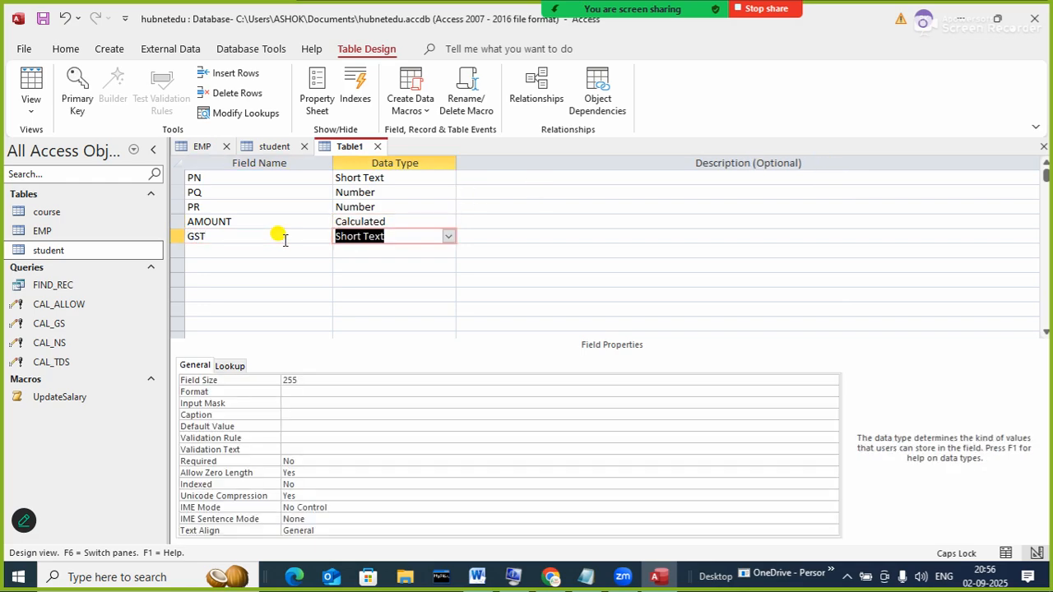
type("N")
key("Tab")
key("Tab")
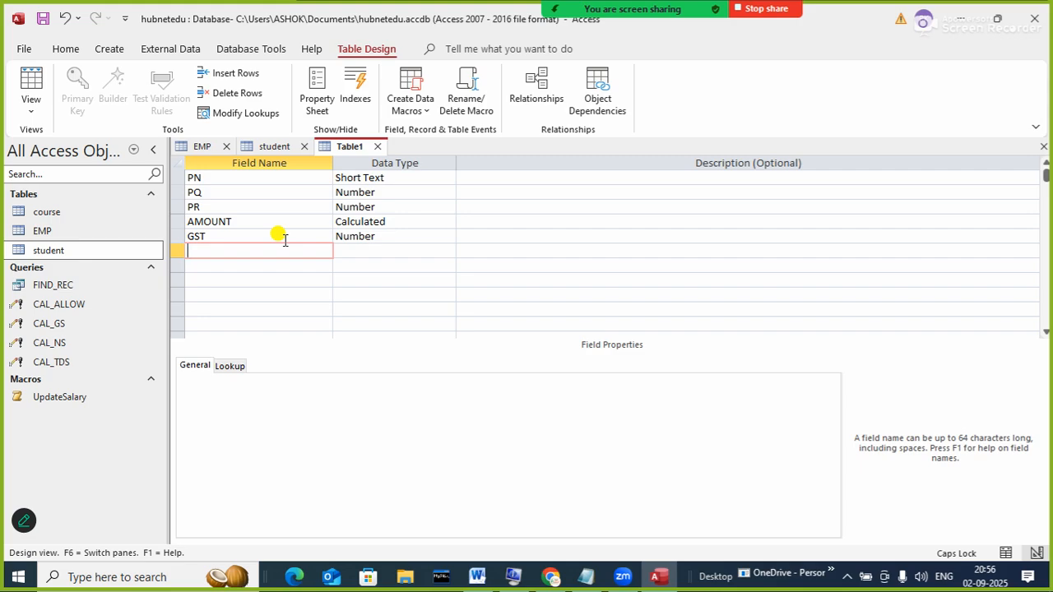
type("AMOUNT")
key("BackSpace")
key("BackSpace")
key("BackSpace")
key("BackSpace")
key("BackSpace")
key("BackSpace")
type("TOA")
key("BackSpace")
type("TAL")
key("Tab")
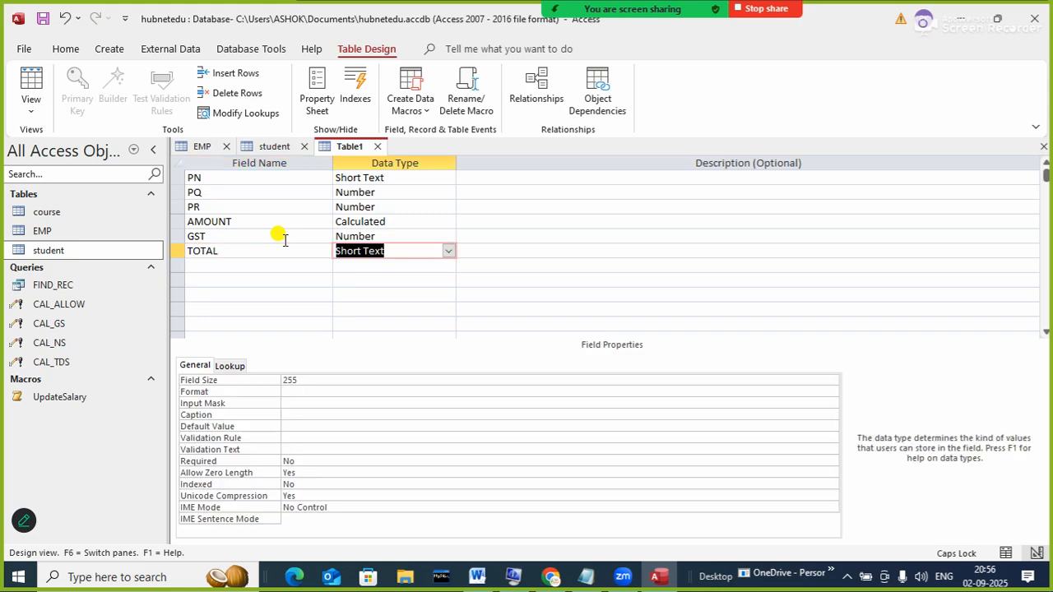
type("Number")
key("Tab")
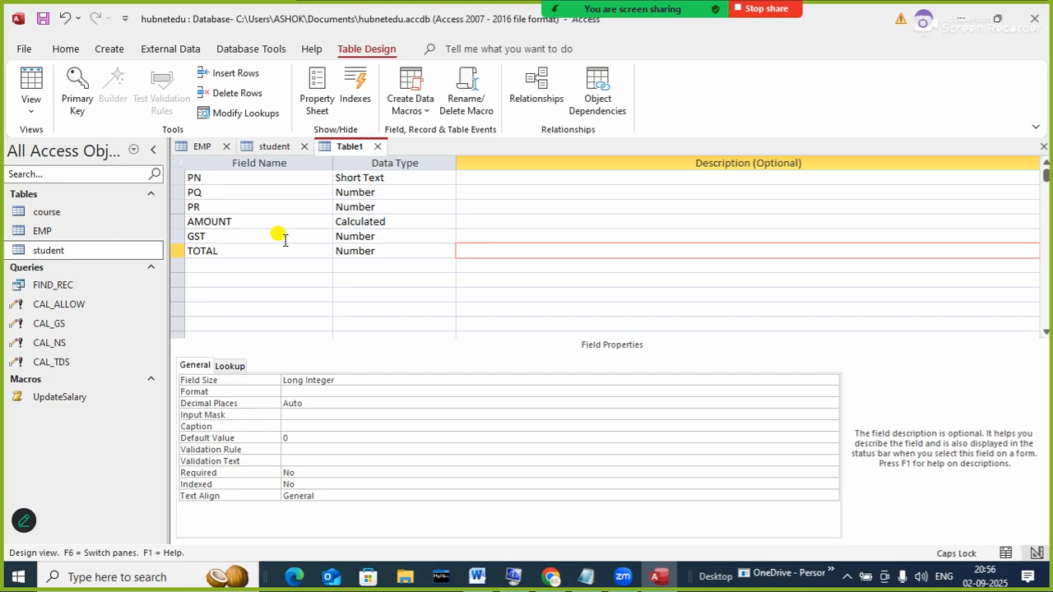
key("Tab")
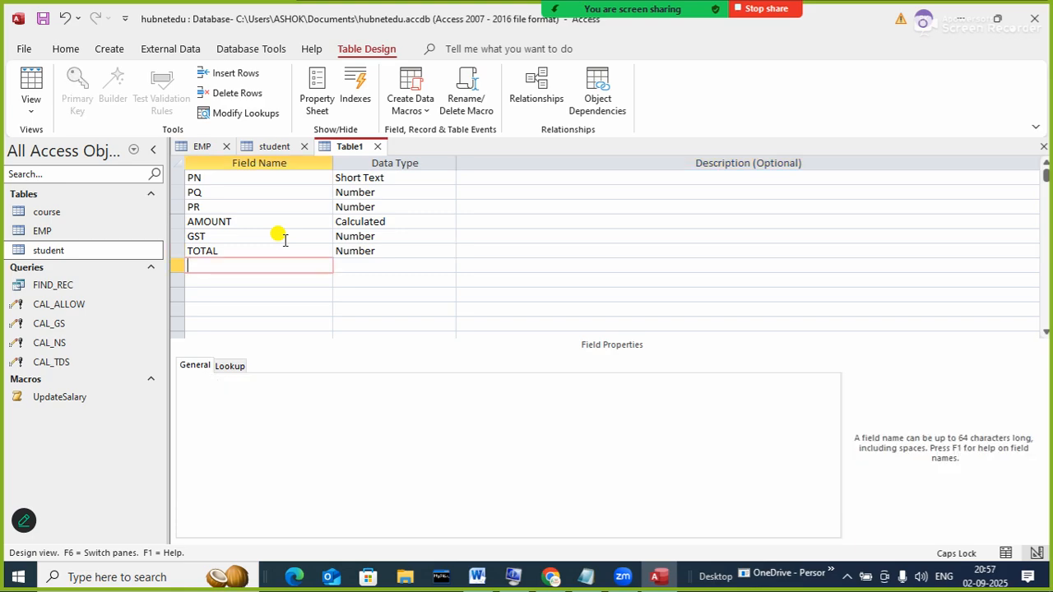
- Save the table design under the name PRODUCT
right_click(352, 147)
left_click(364, 156)
type("PRODUCT")
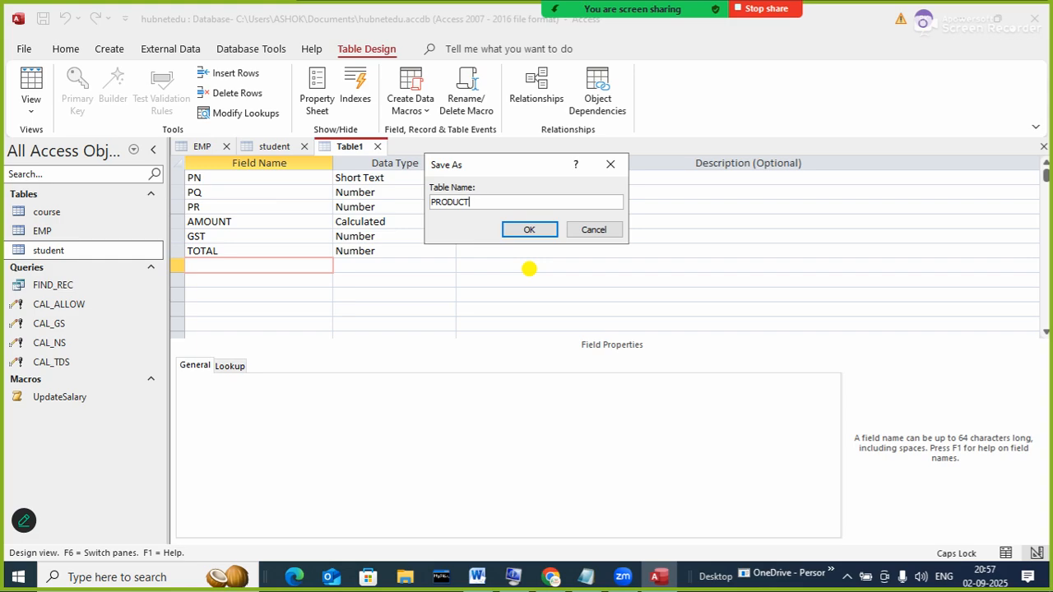
left_click(546, 232)
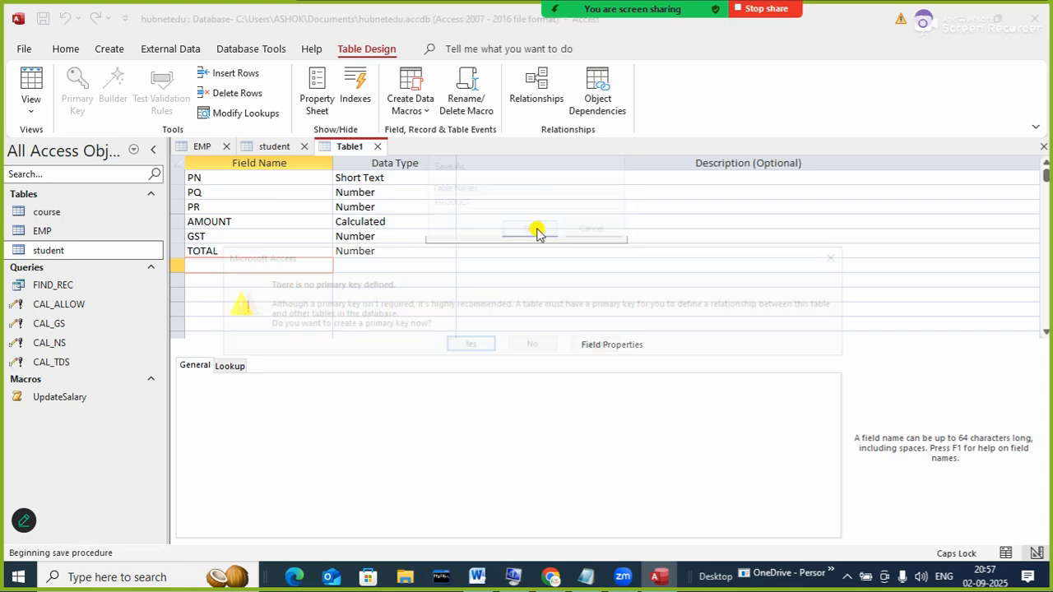
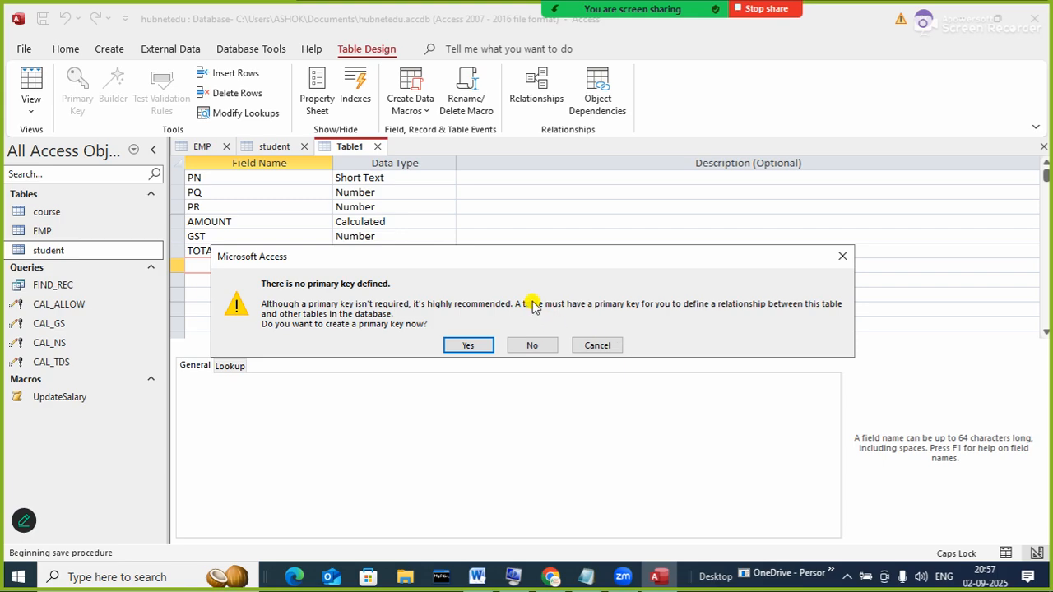
- Check the course-outline notes, then let Access add an ID primary key and save PRODUCT
left_click(585, 576)
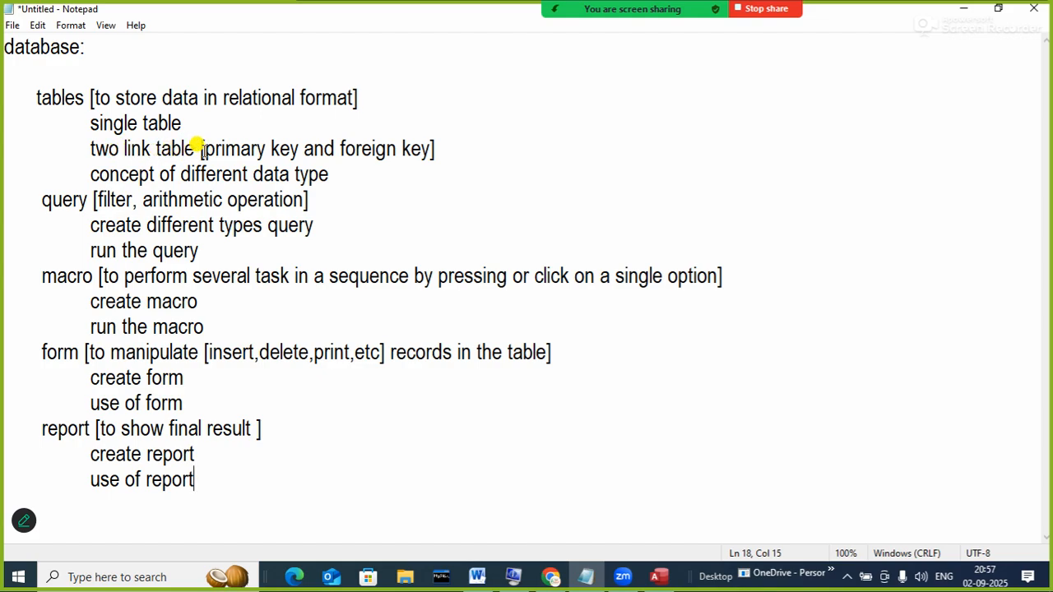
left_click(960, 8)
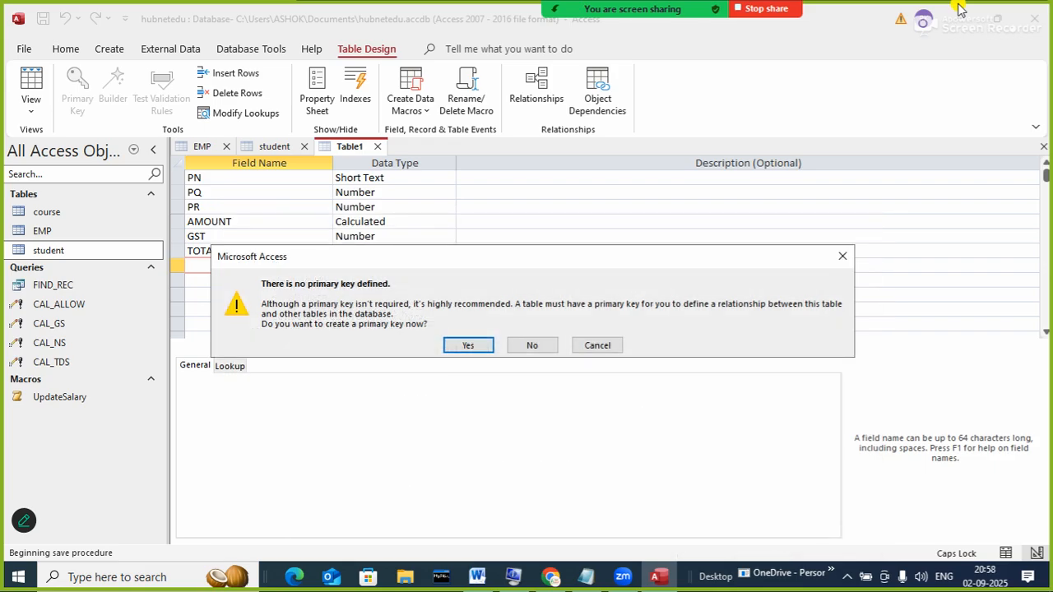
left_click(599, 576)
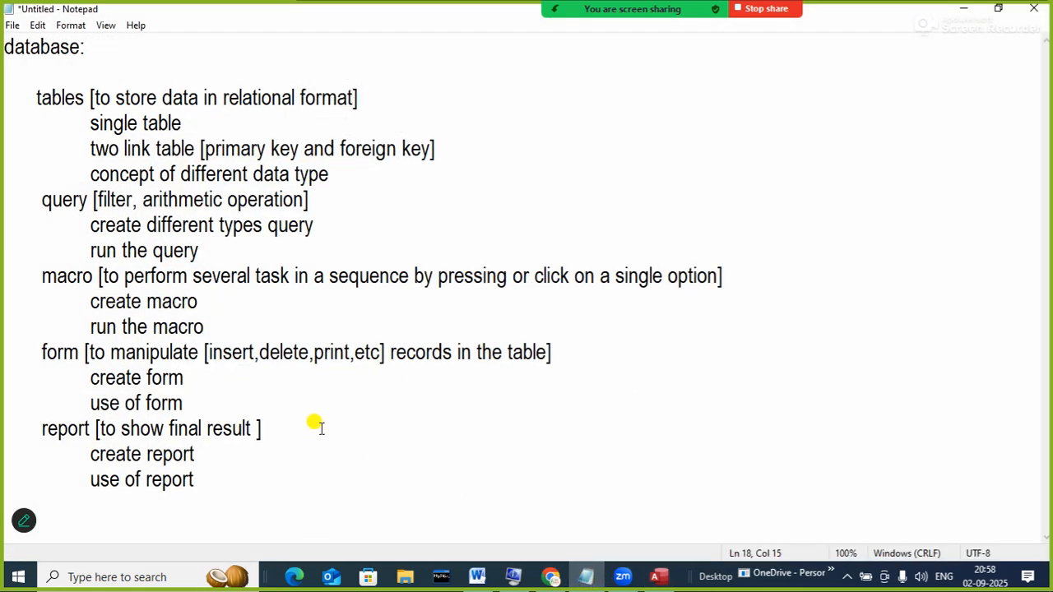
left_click(961, 10)
left_click_drag(533, 267, 582, 166)
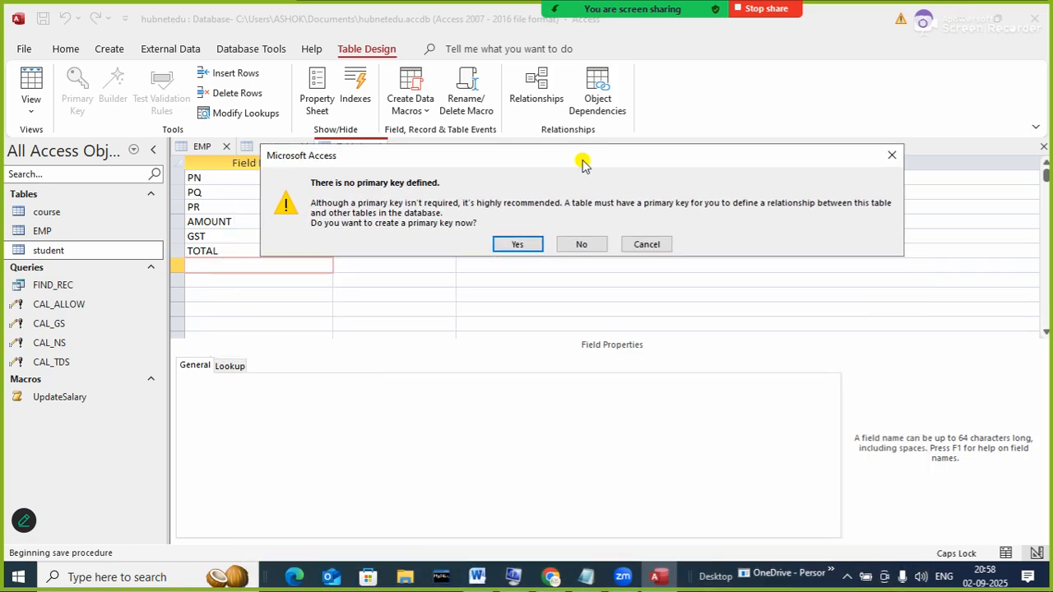
left_click(514, 245)
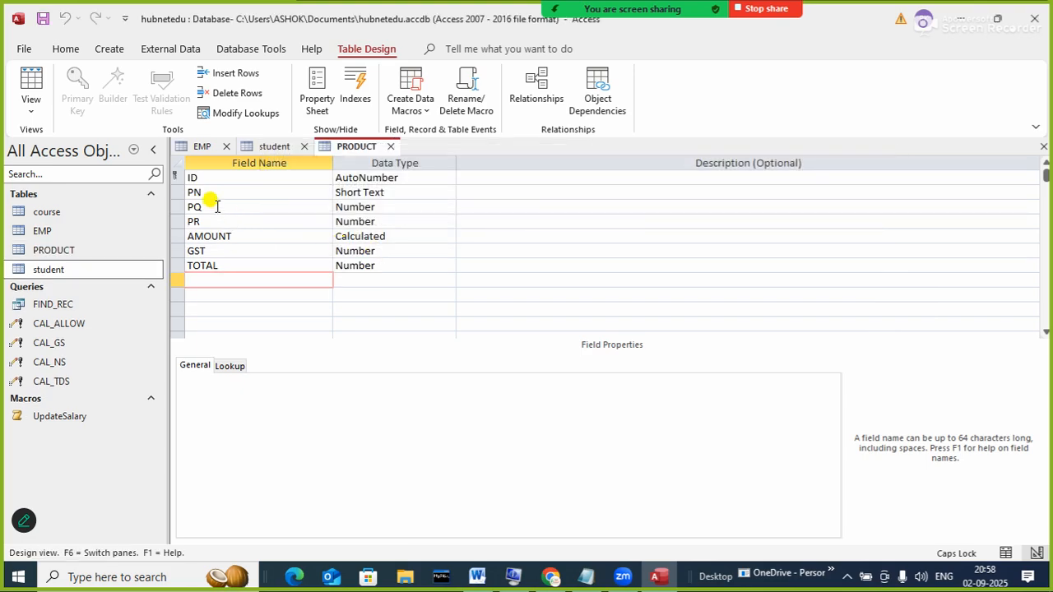
- Rename the ID key field to SN
left_click(207, 178)
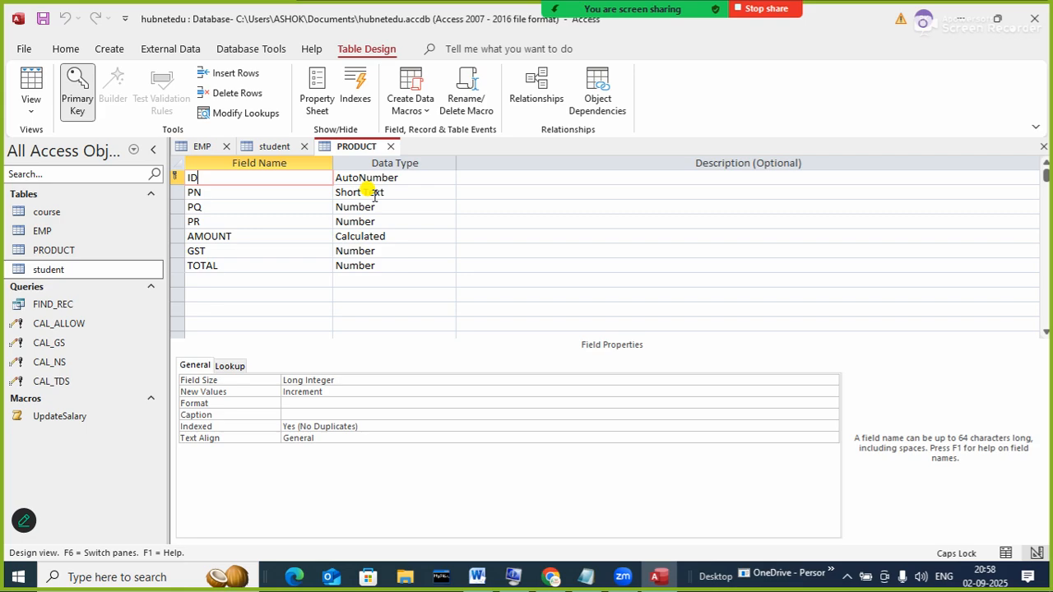
key("BackSpace")
key("BackSpace")
type("SN")
key("Tab")
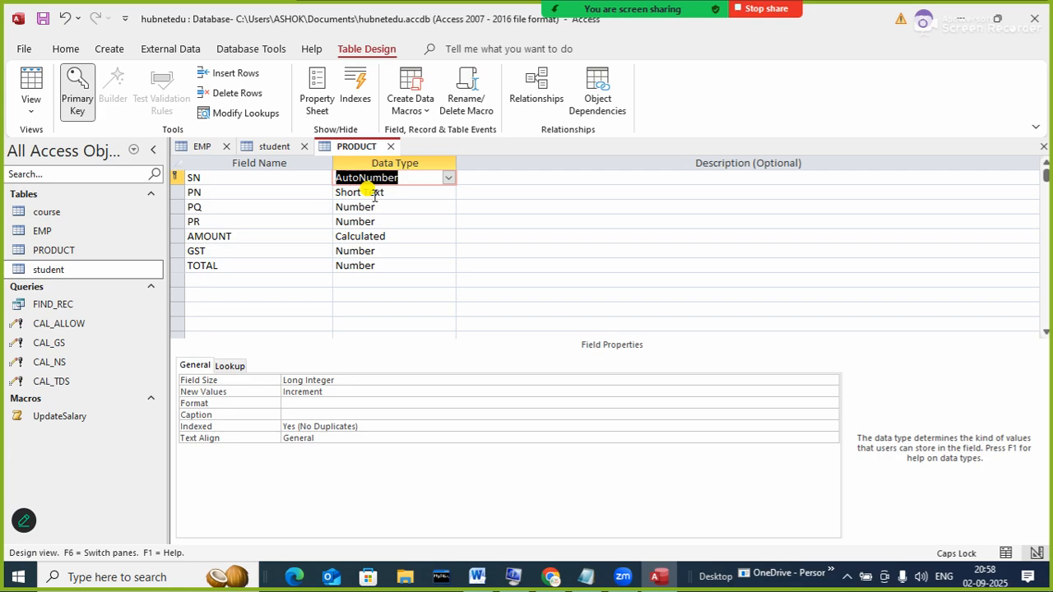
- Switch the PRODUCT table to Datasheet View
right_click(338, 147)
left_click(358, 156)
right_click(366, 148)
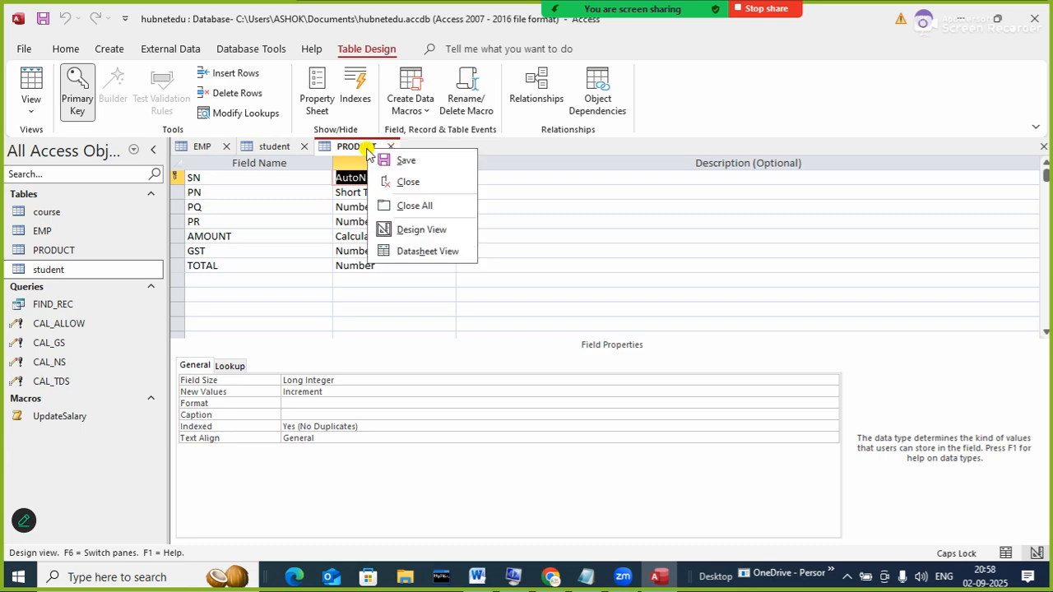
left_click(425, 250)
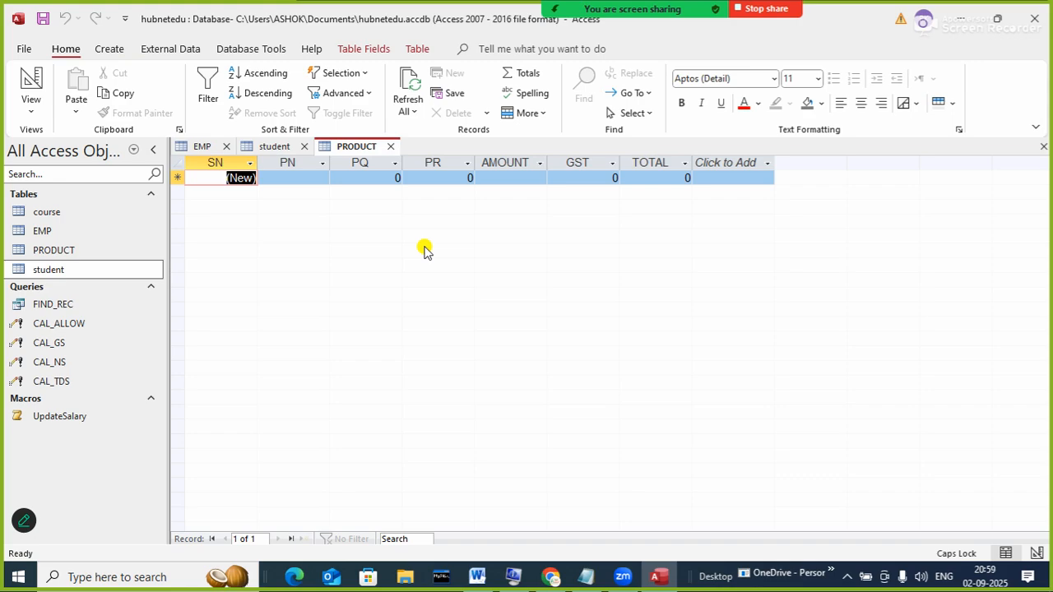
- Close the stray command window and enter PENDRIVE with quantity 3 and rate 800
key("1")
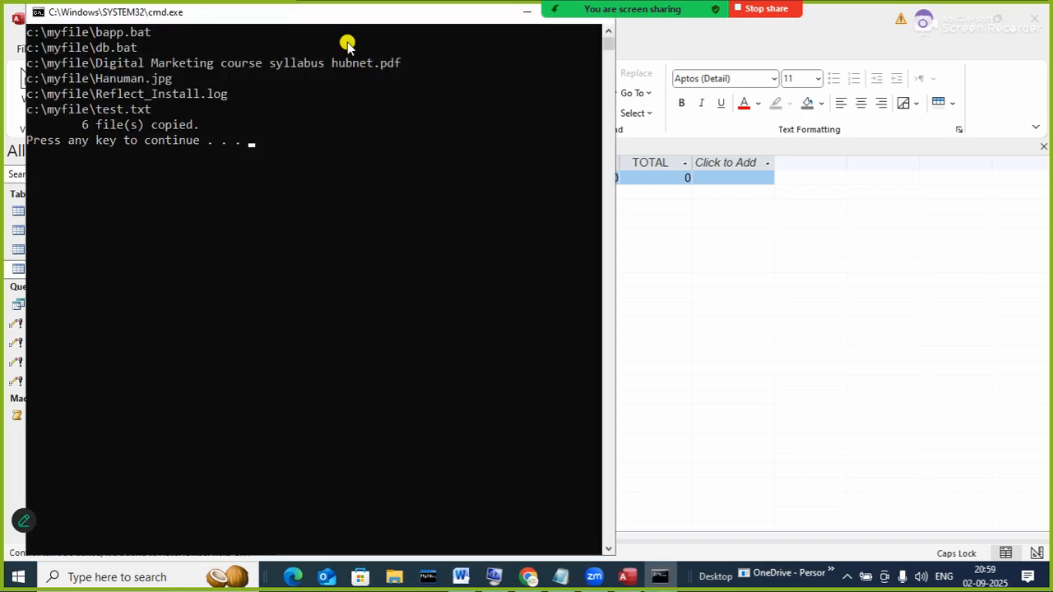
left_click_drag(347, 15, 380, 169)
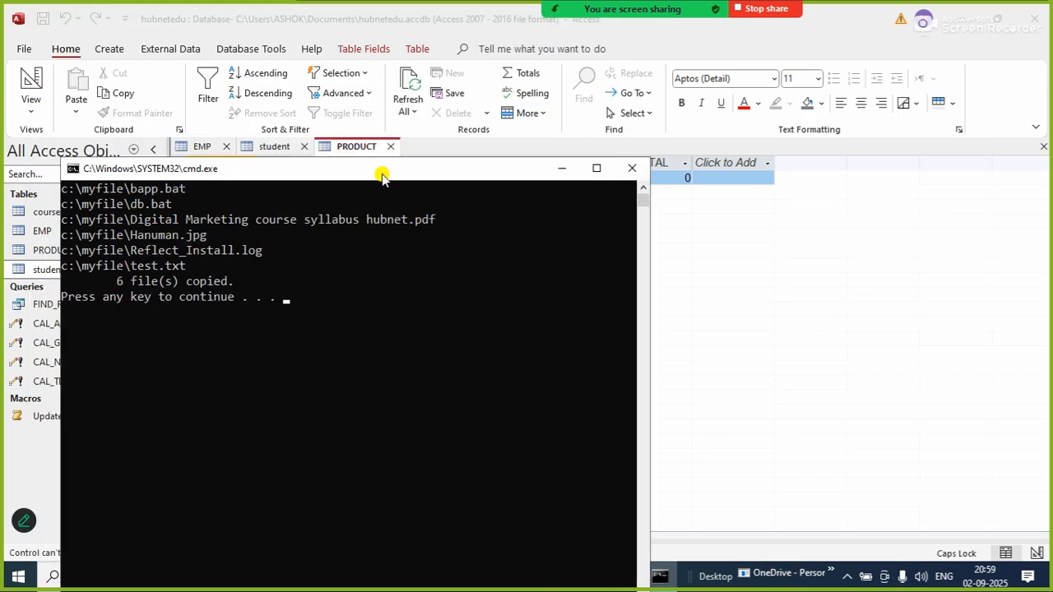
left_click(632, 169)
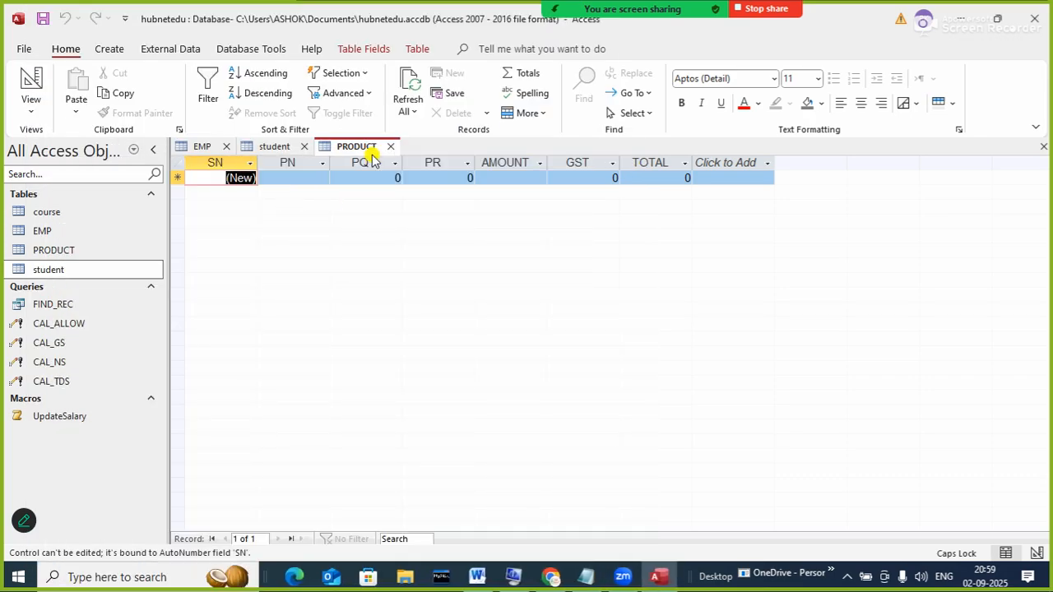
key("Tab")
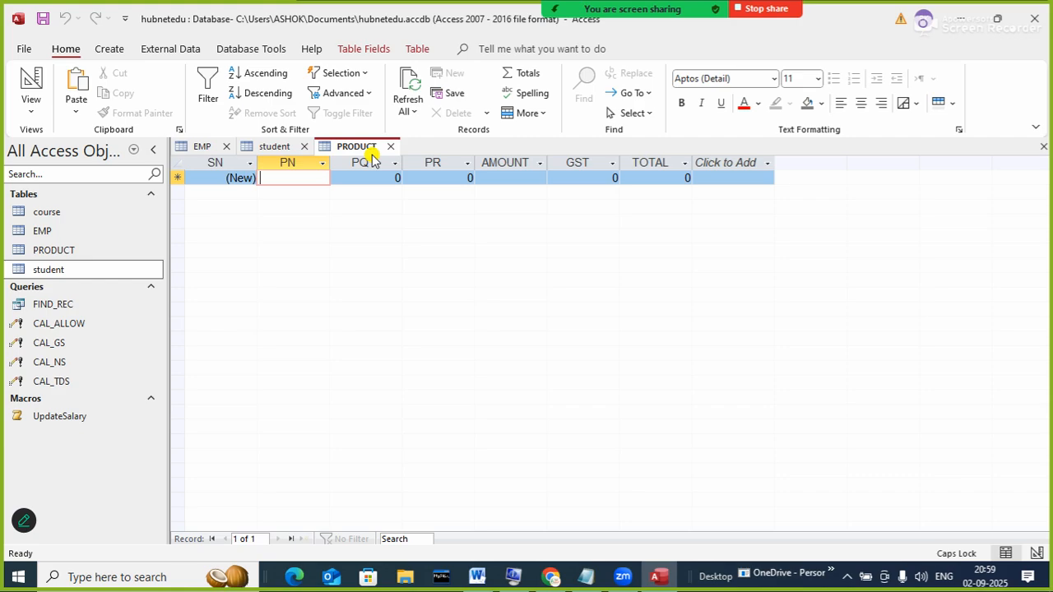
type("PENDRIVE")
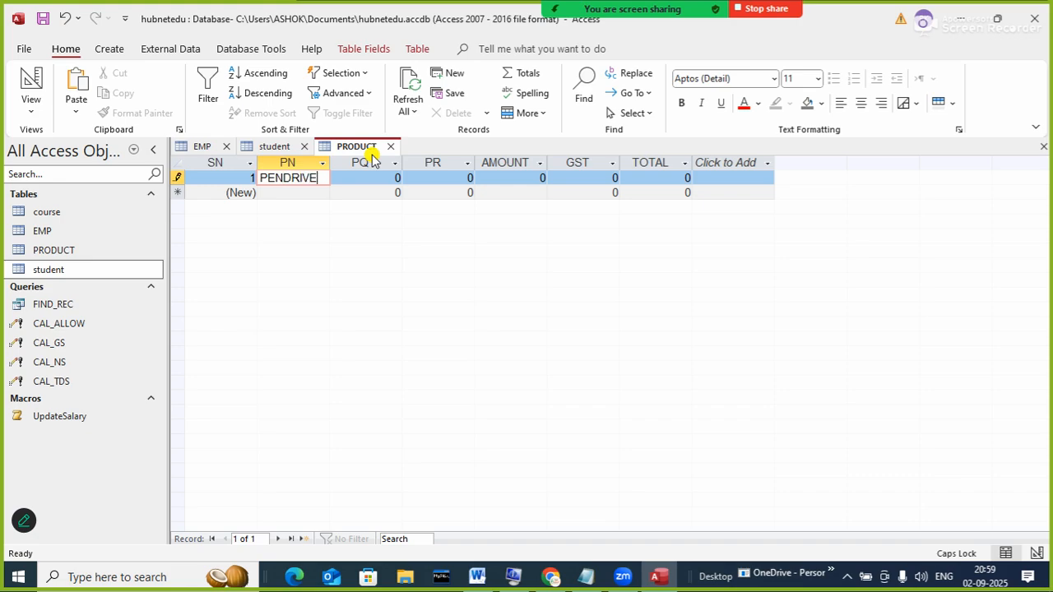
key("Tab")
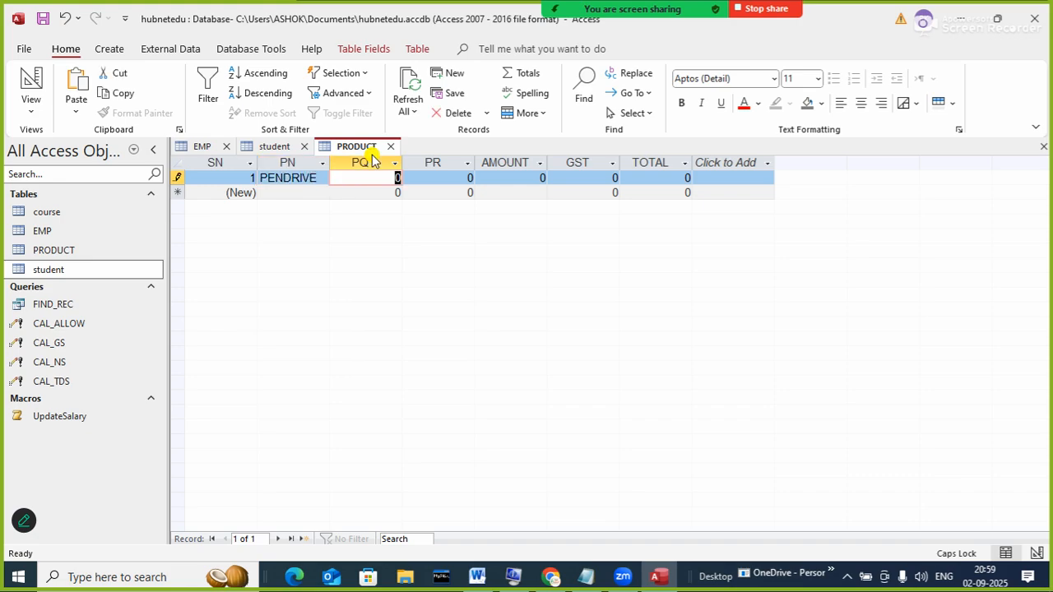
type("3")
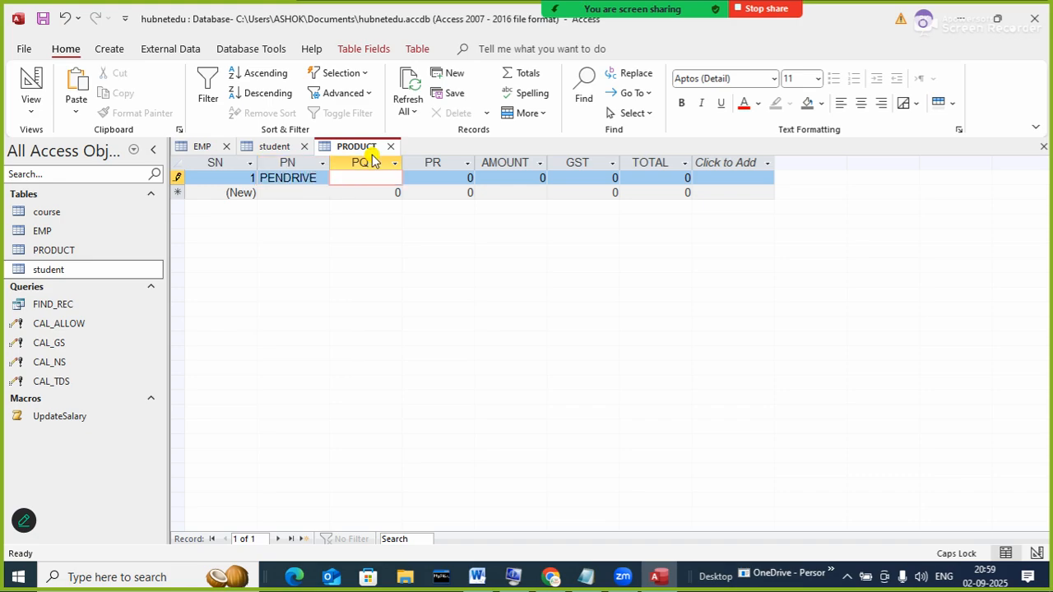
key("Tab")
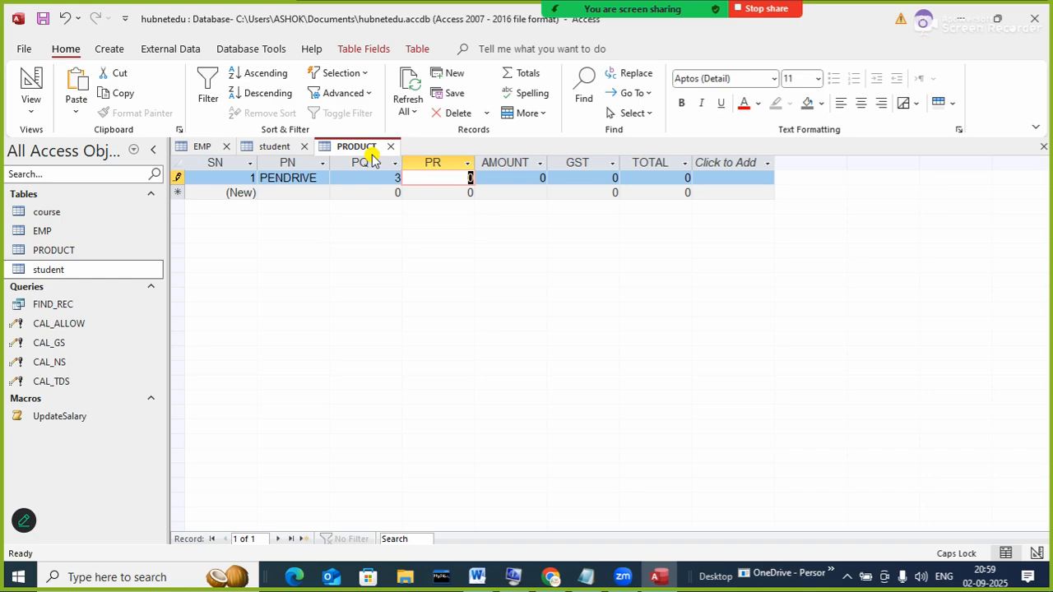
type("800")
key("Tab")
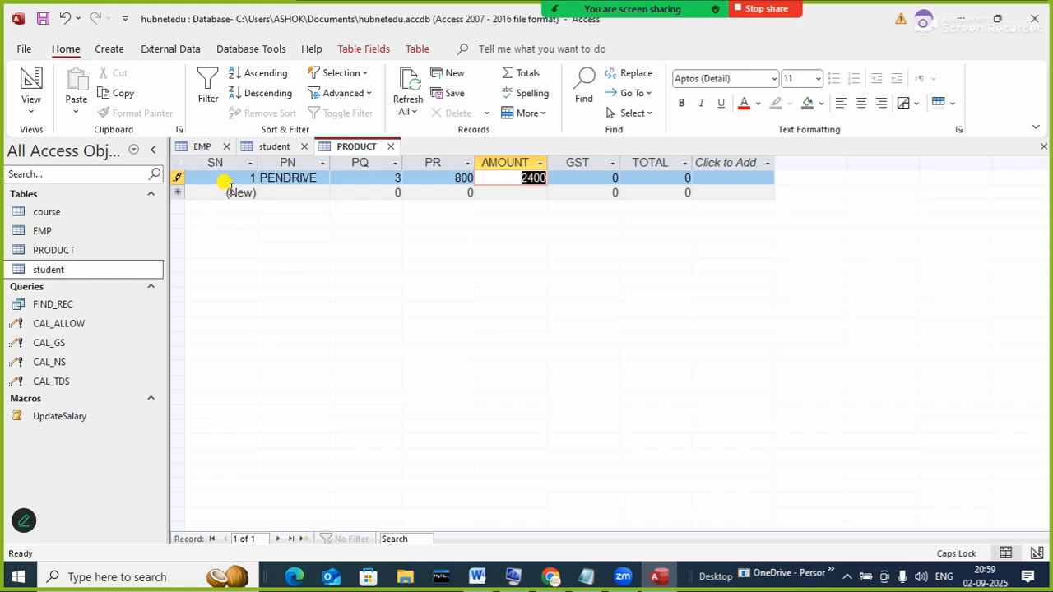
key("Tab")
key("Tab")
key("Tab")
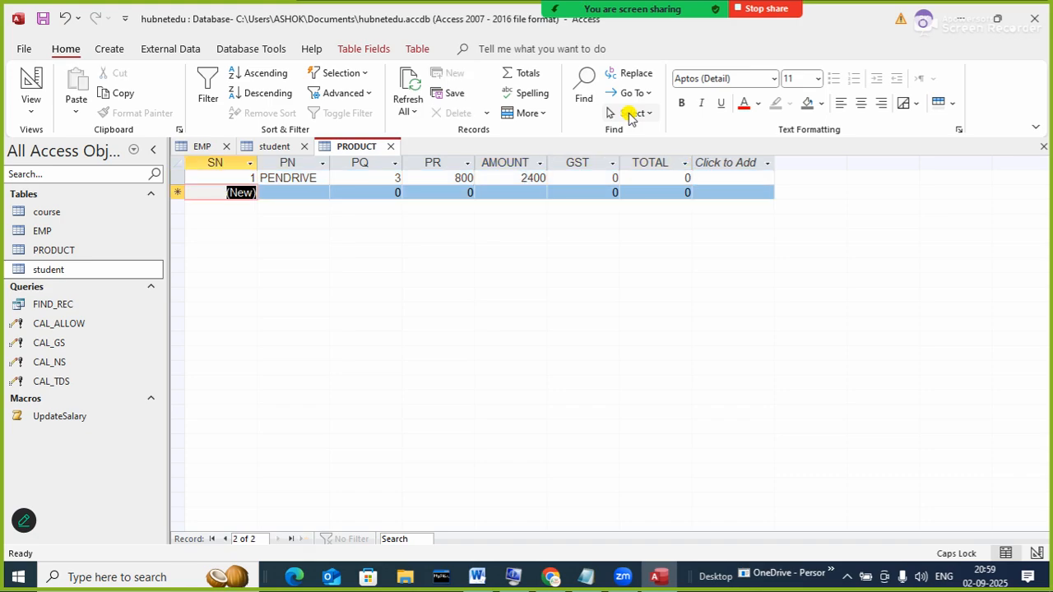
- Add the SSD record with quantity 6 and rate 2000
key("Tab")
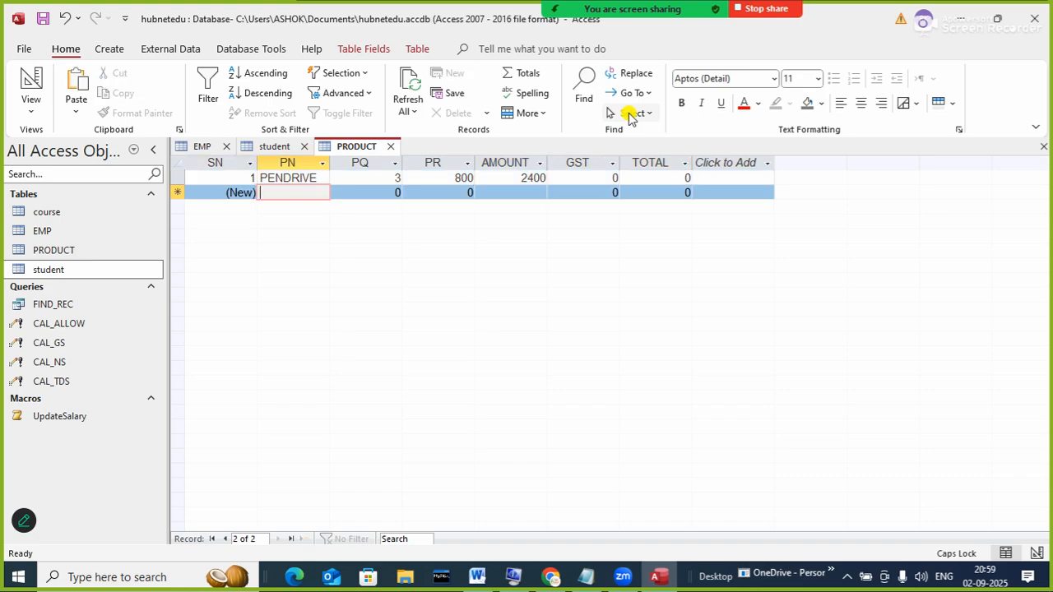
type("SSD")
key("Tab")
type("6")
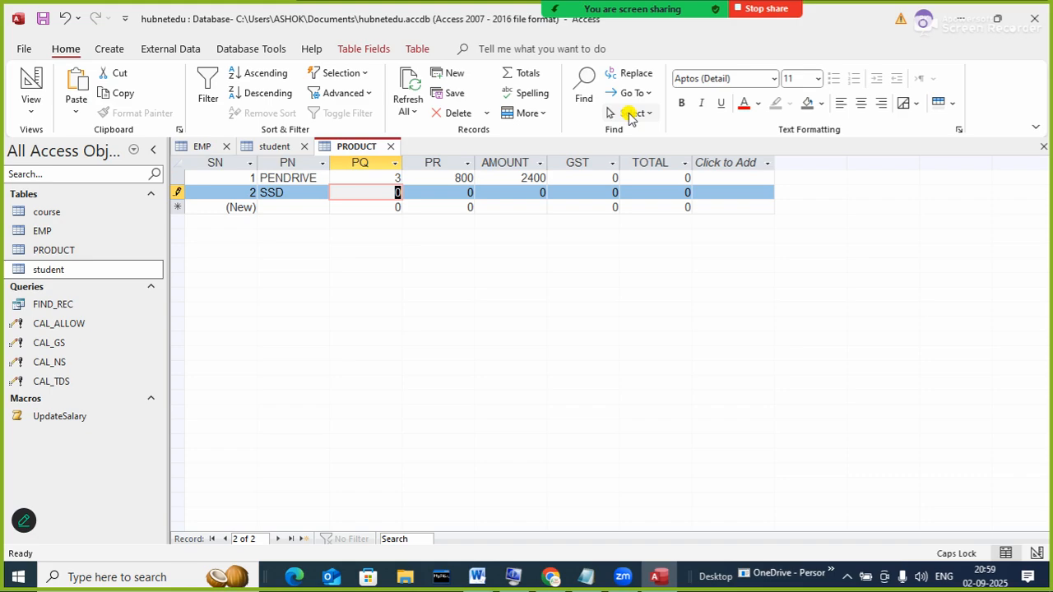
key("Tab")
type("2000")
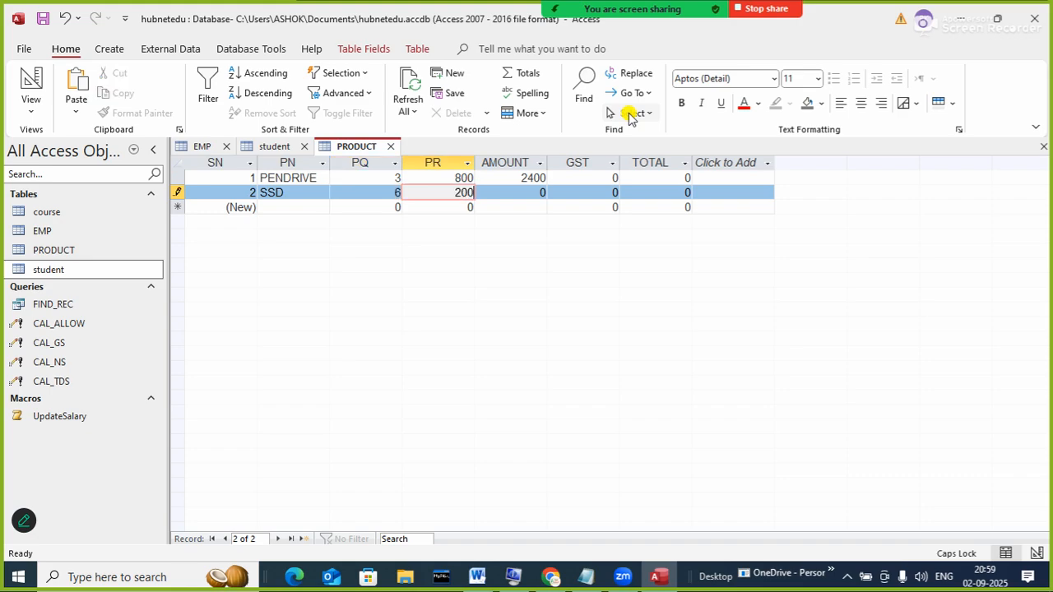
key("Tab")
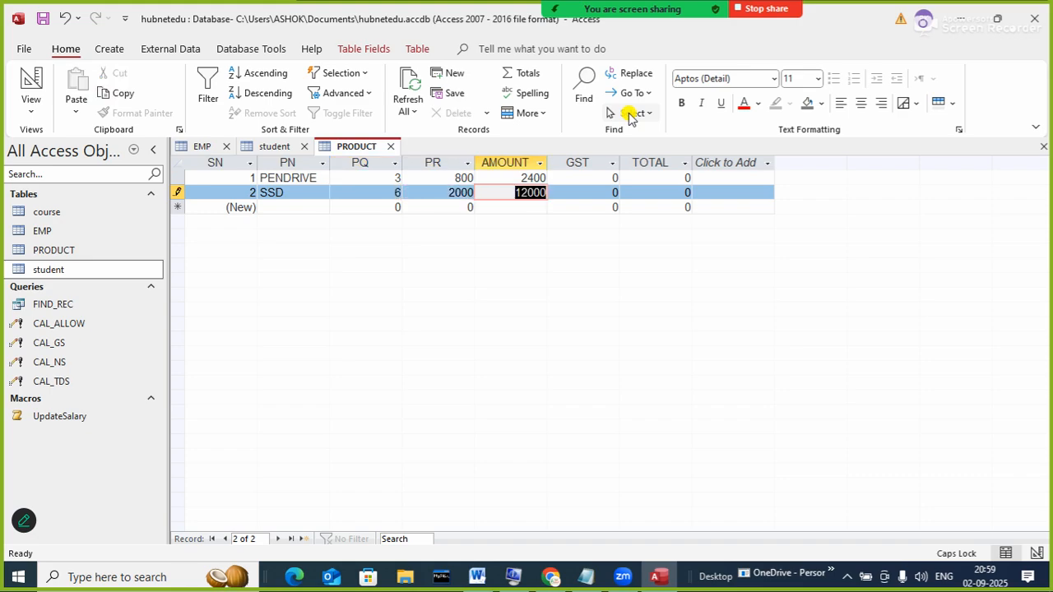
key("Tab")
key("Tab")
key("Tab")
key("Tab")
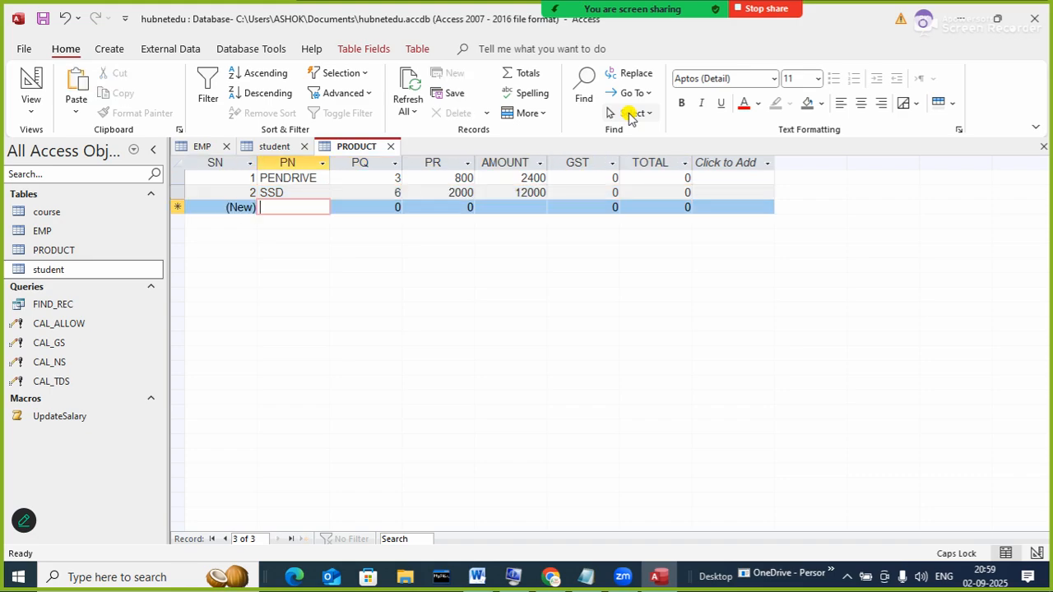
- Add the RAM record with quantity 12 and rate 1200, fixing typing slips
type("RSA")
key("BackSpace")
key("BackSpace")
type("AM")
key("Tab")
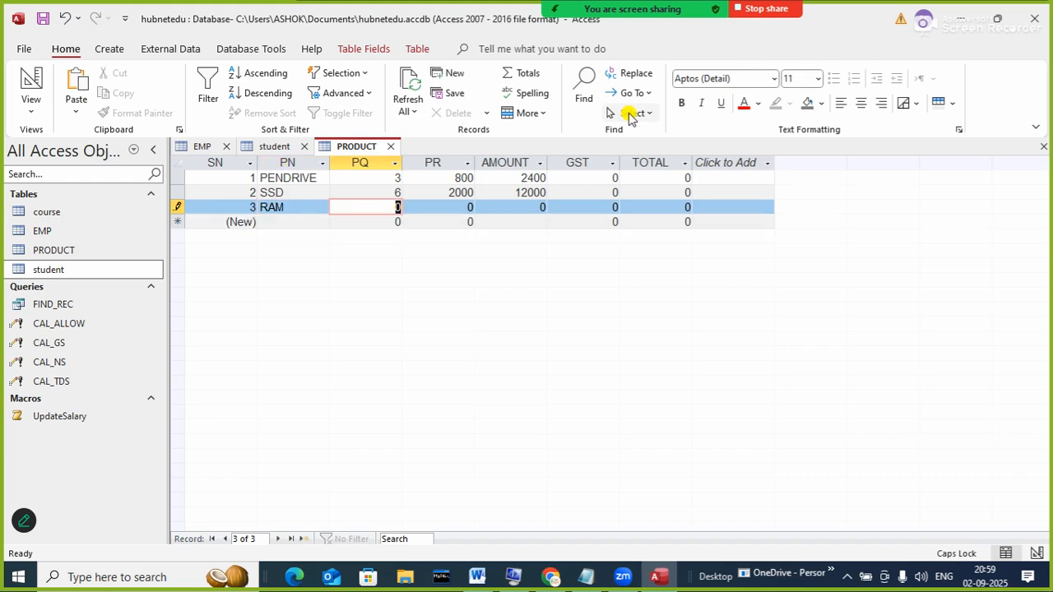
type("12")
key("Tab")
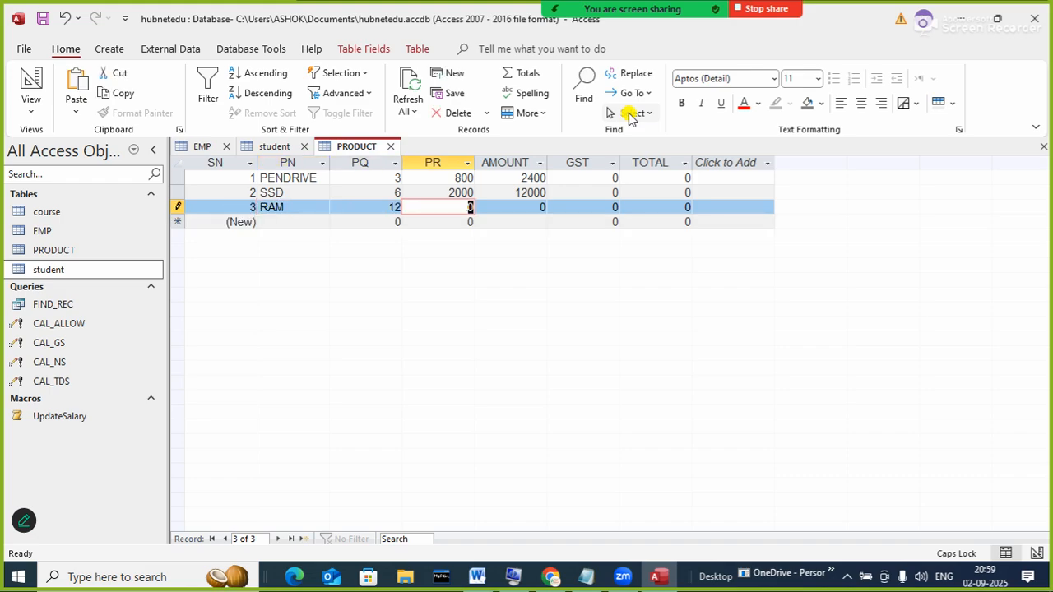
type("1000")
key("BackSpace")
key("BackSpace")
key("BackSpace")
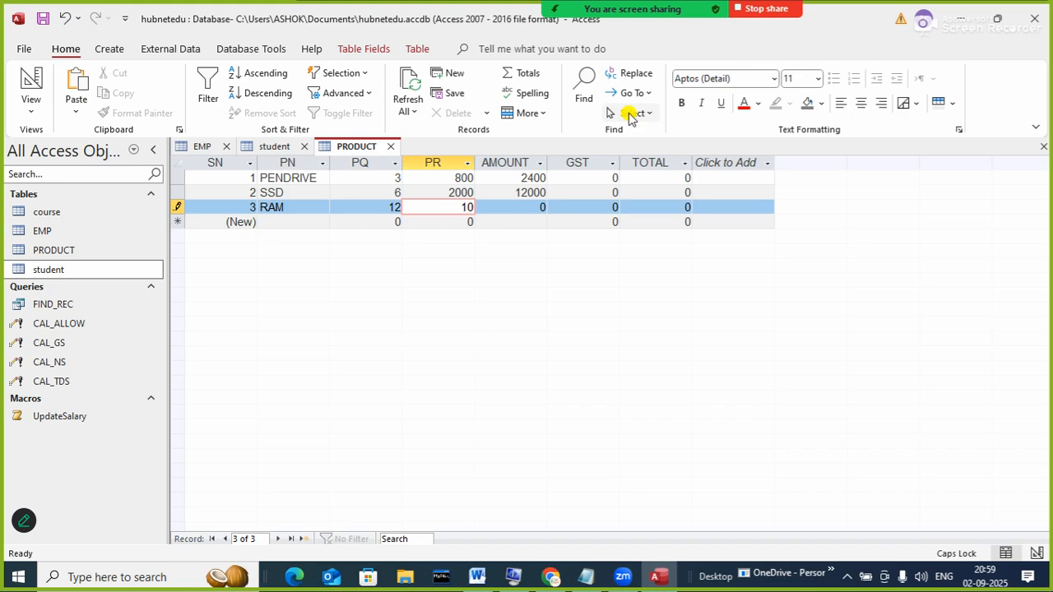
type("200")
key("Tab")
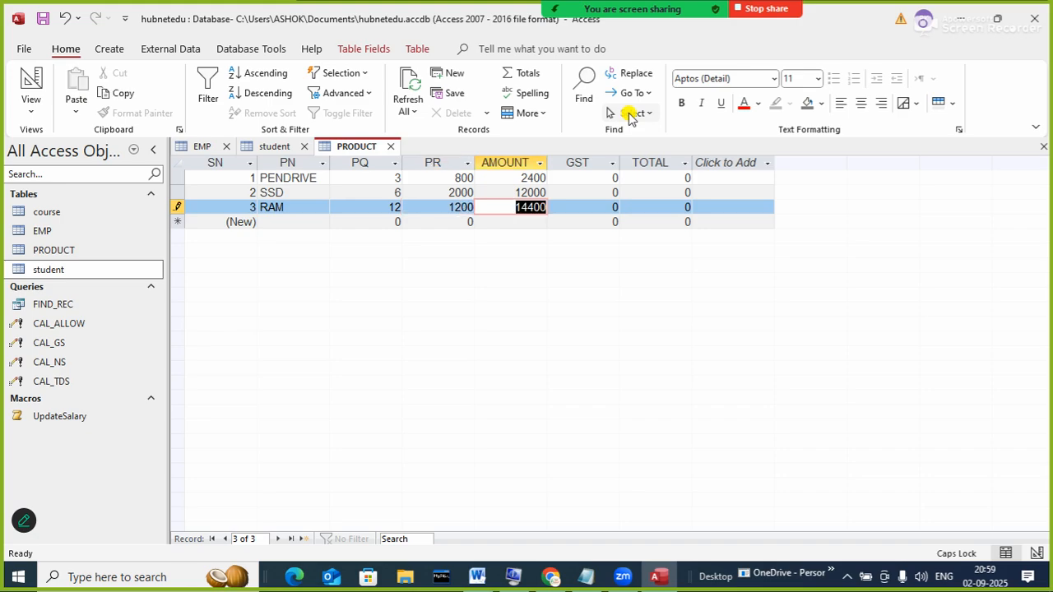
key("shift+Tab")
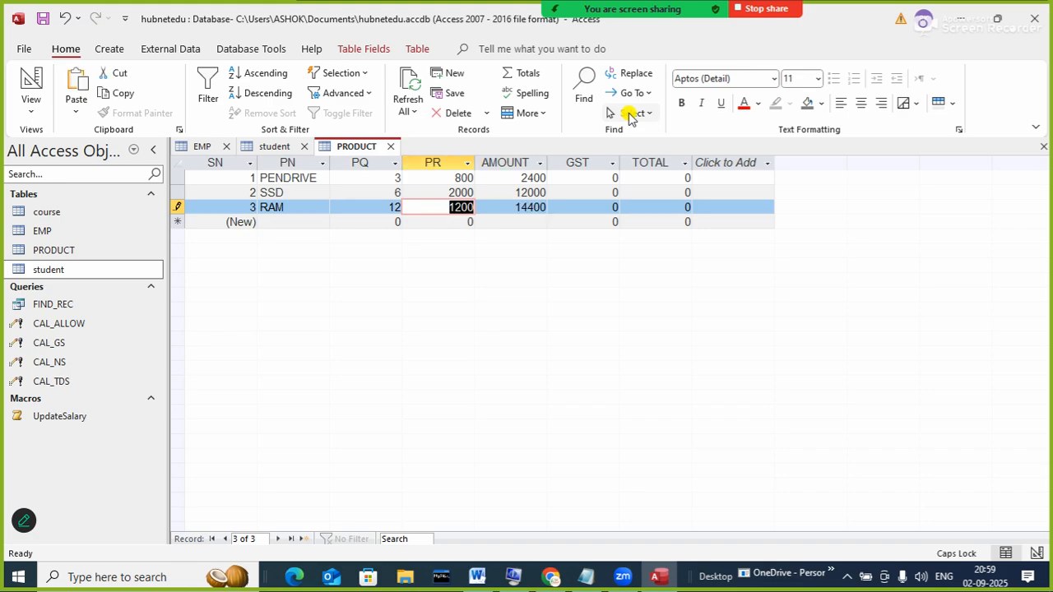
type("1200")
key("Tab")
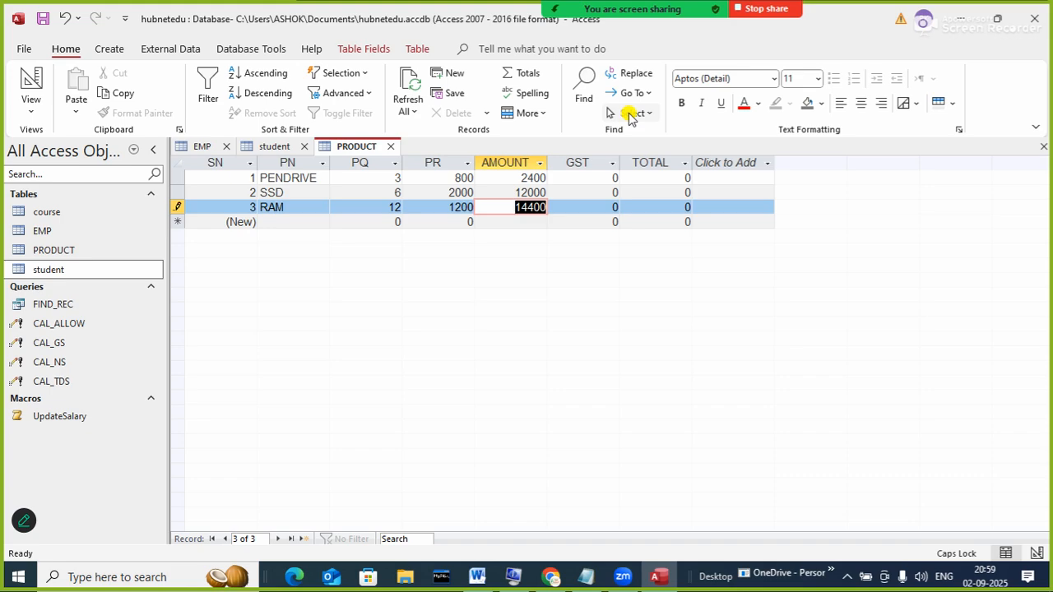
- Change RAM's rate to 1000, then add HDD with quantity 20 and rate 1500
key("shift+Tab")
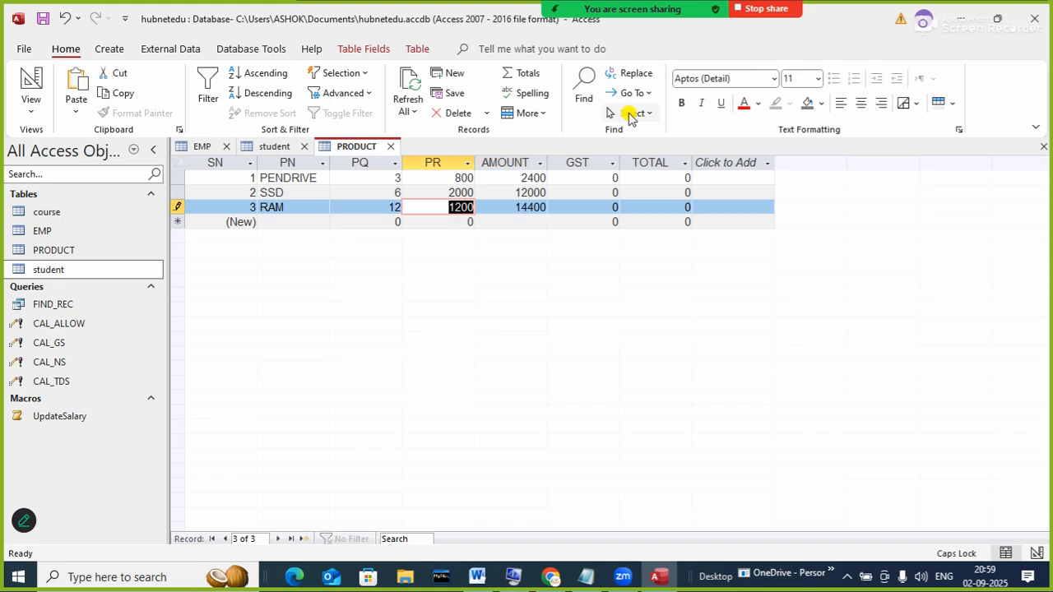
type("1000")
key("Tab")
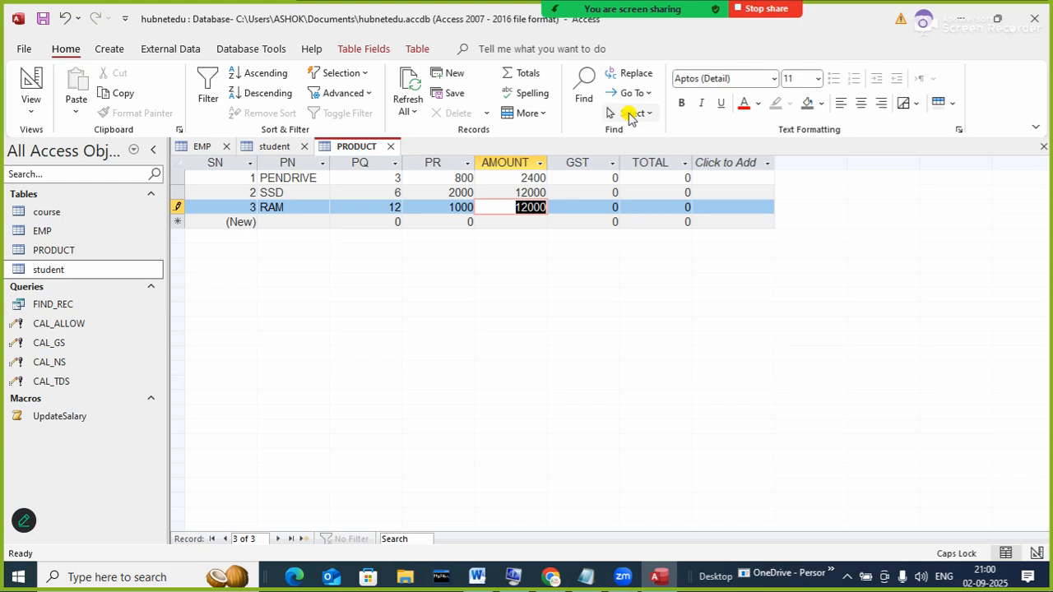
key("Tab")
key("Tab")
key("Tab")
key("Tab")
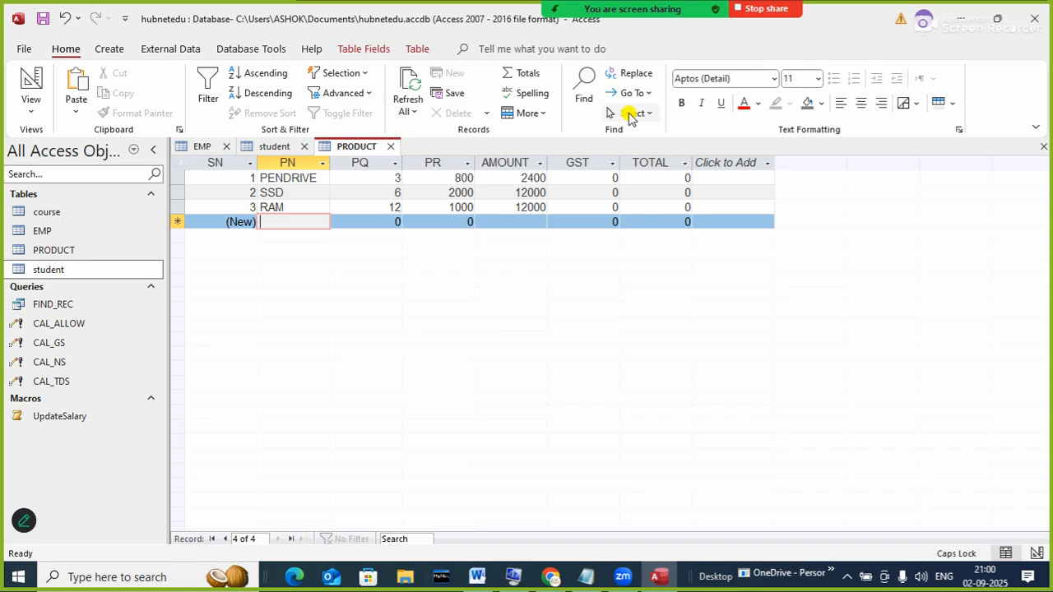
type("HDD")
key("Tab")
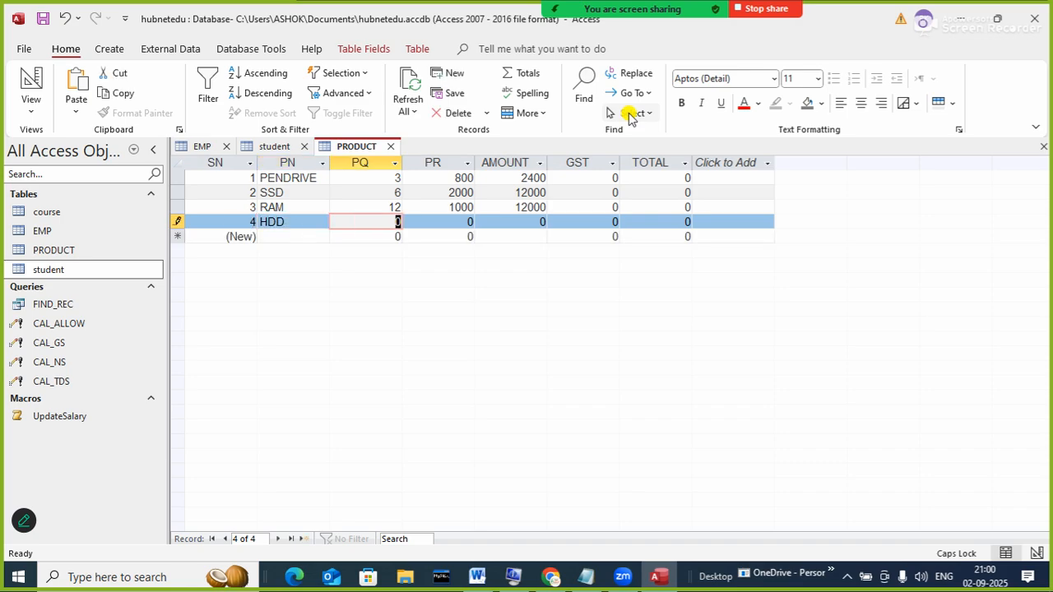
type("20")
key("Tab")
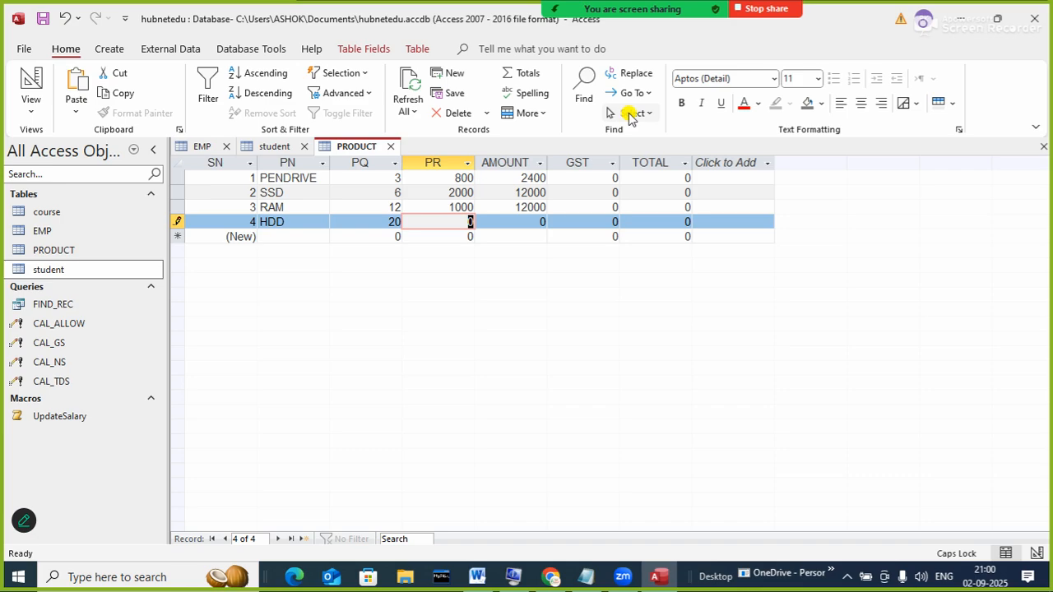
type("100")
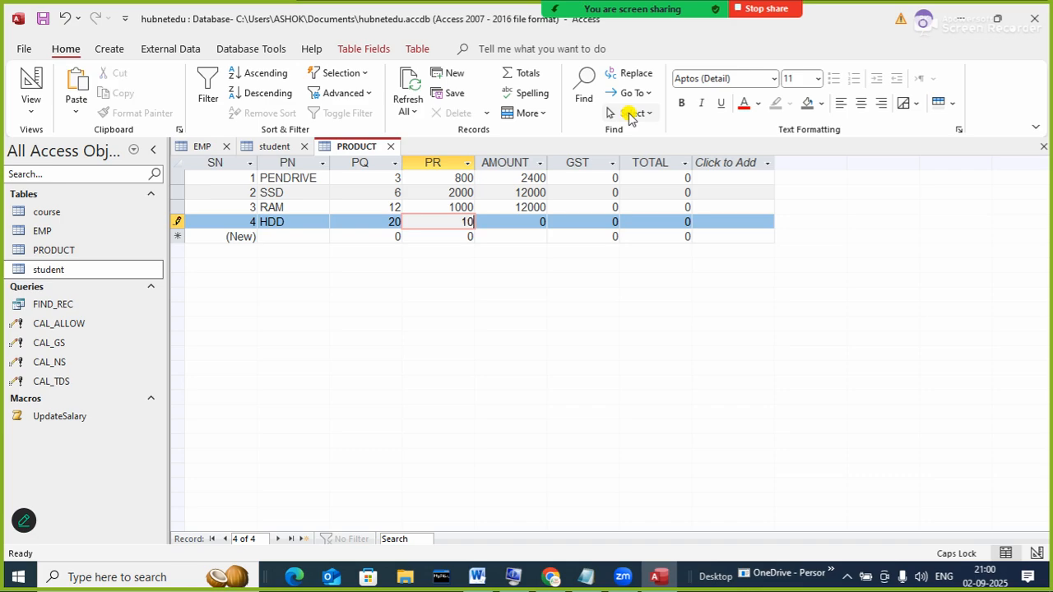
key("BackSpace")
key("BackSpace")
type("500")
key("Tab")
key("Tab")
key("Tab")
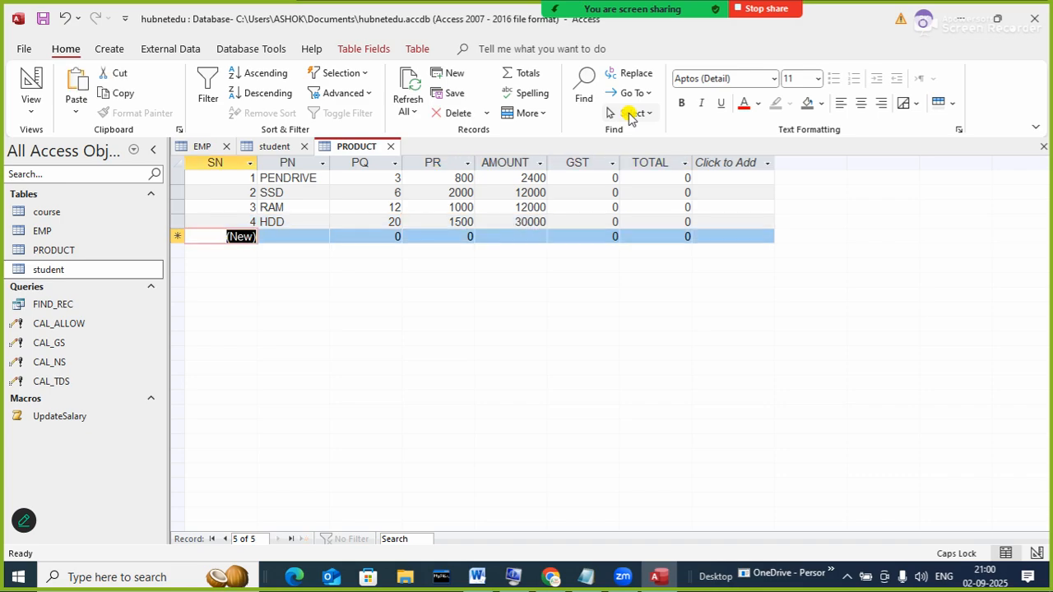
- Add SSD (quantity 10, rate 1800) and KEYBOARD (quantity 24, rate 100)
key("Tab")
type("SS")
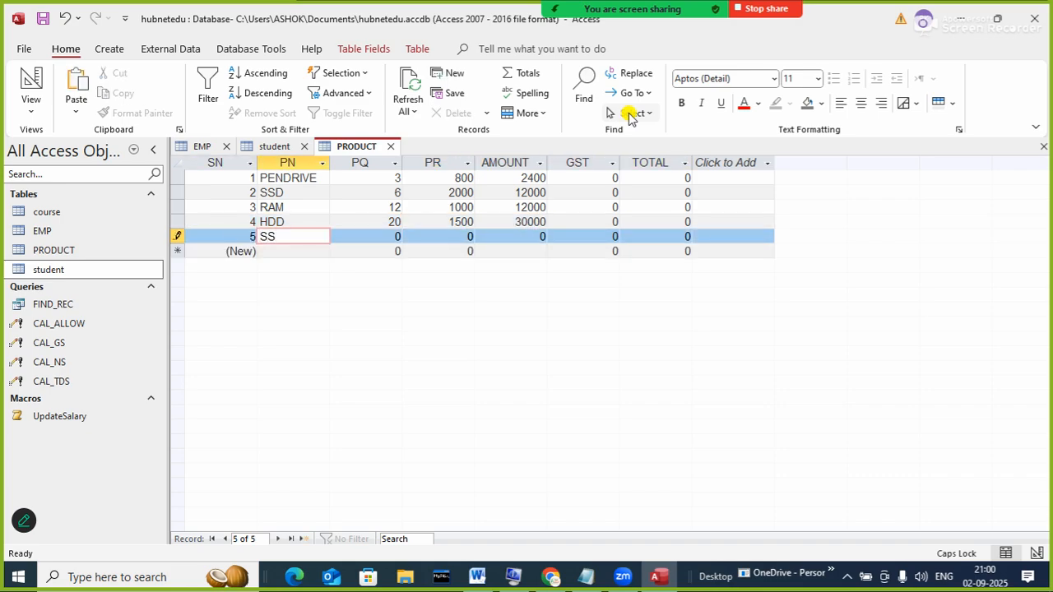
type("D")
key("Tab")
type("1")
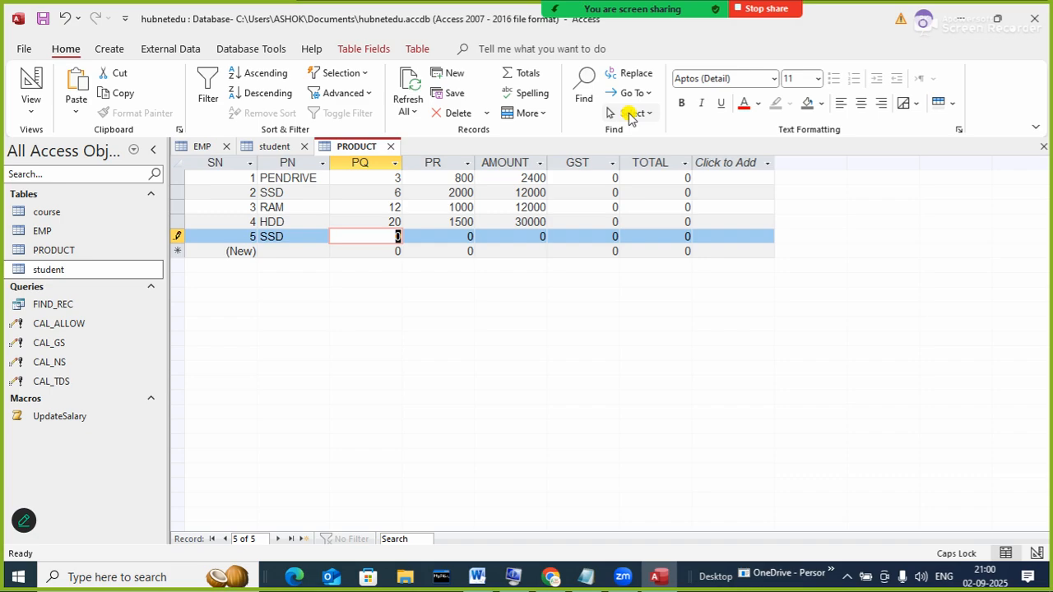
type("0")
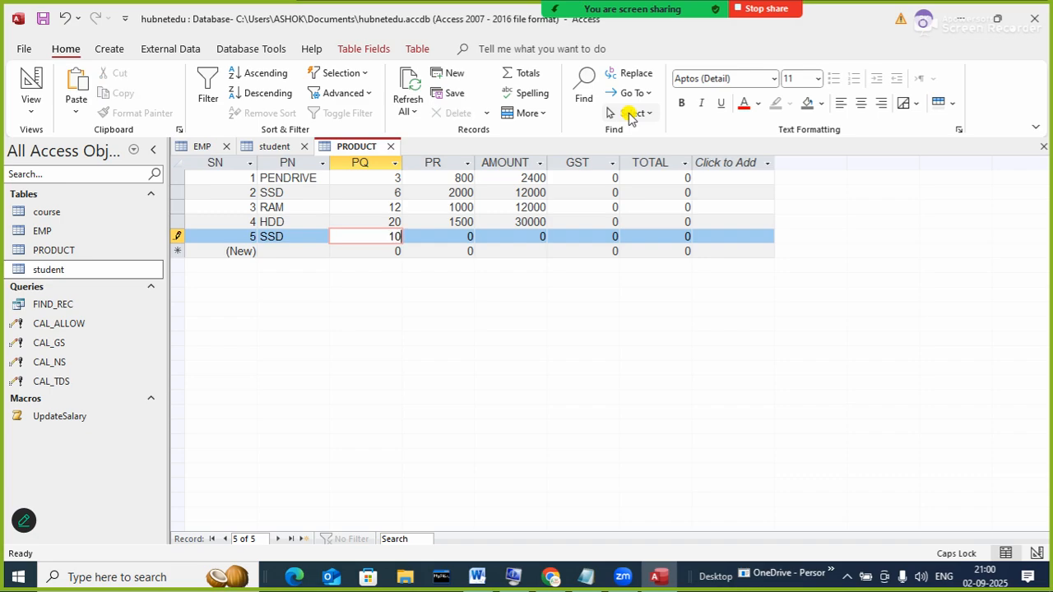
key("Tab")
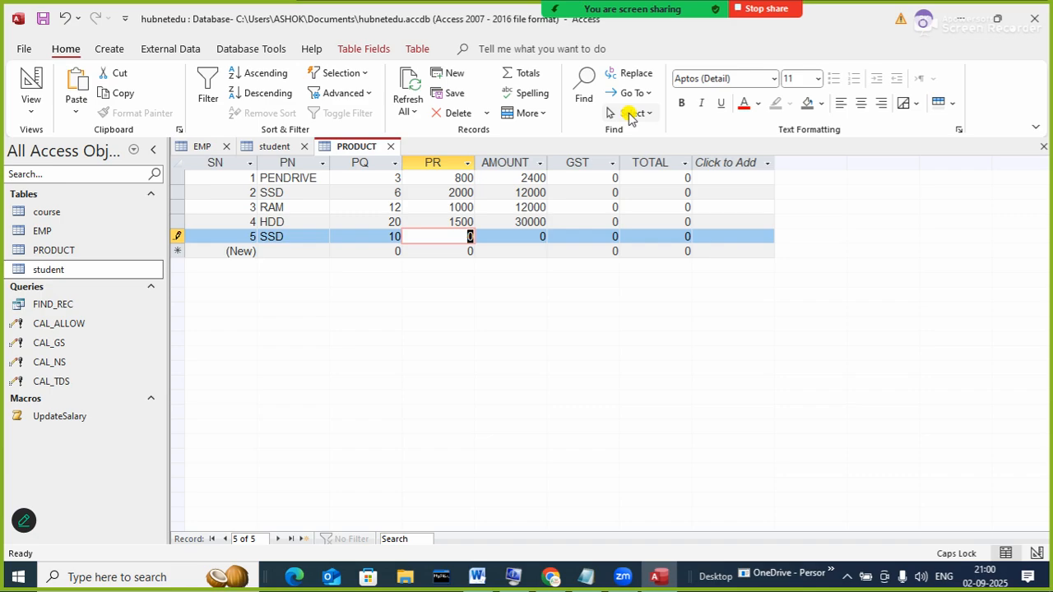
type("1800")
key("Tab")
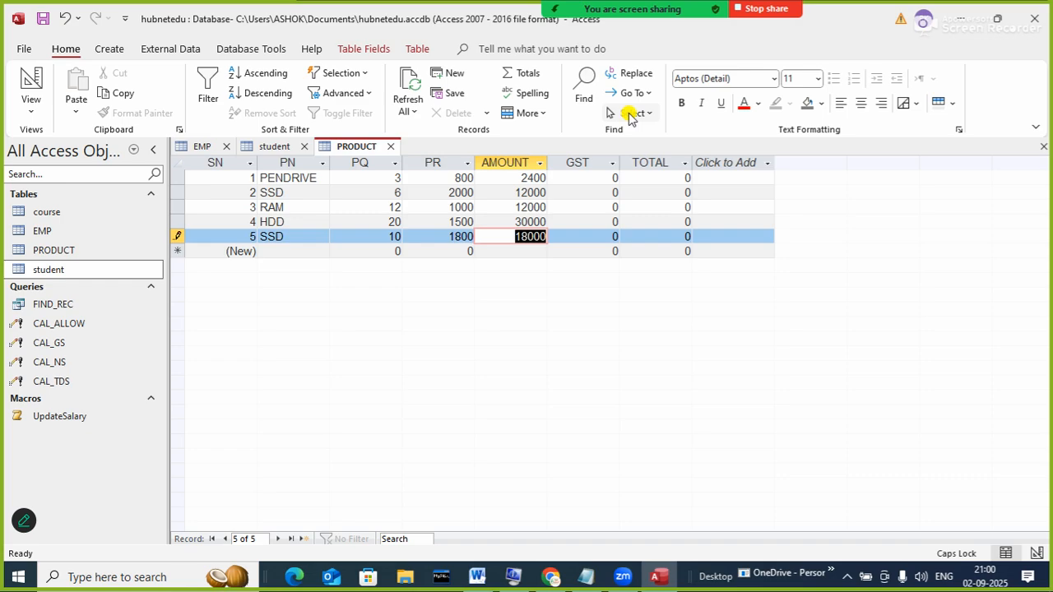
key("Tab")
key("Tab")
key("Tab")
key("Tab")
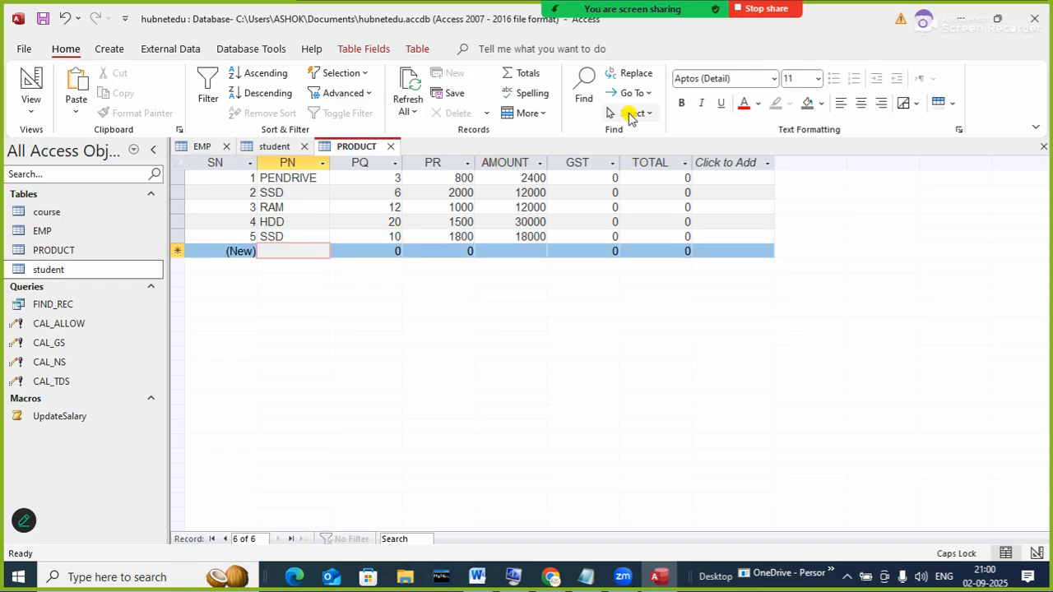
type("KEYBOARD")
key("Tab")
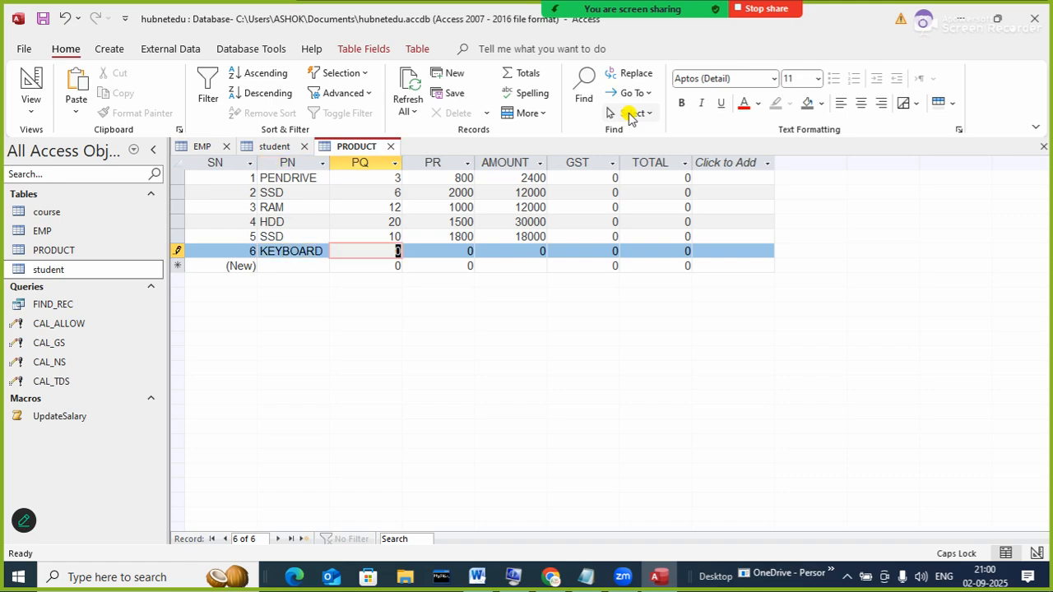
type("24")
key("Tab")
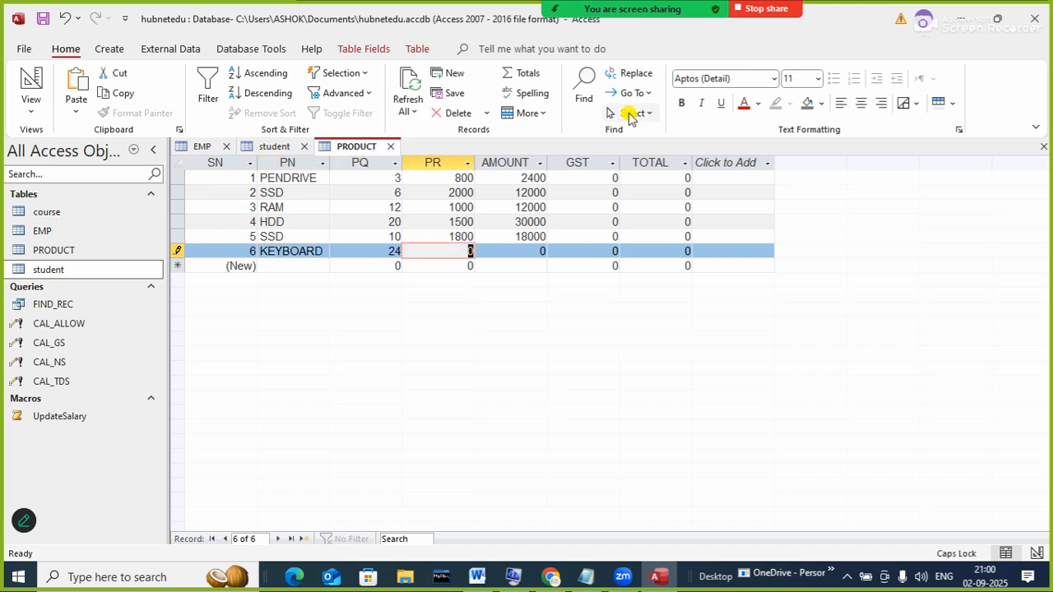
type("100")
key("Tab")
key("Tab")
key("Tab")
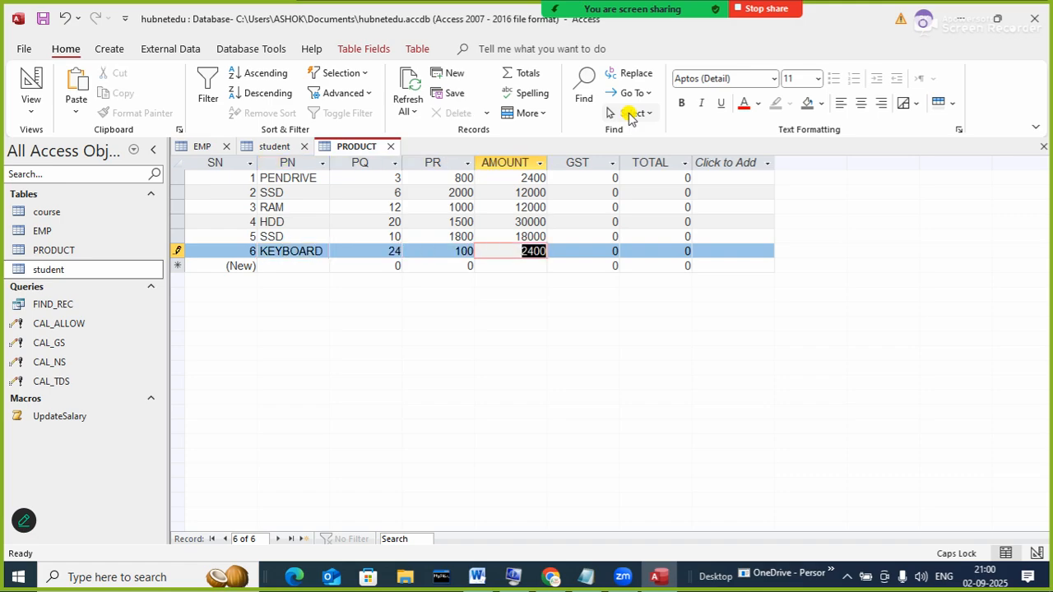
key("Tab")
key("Tab")
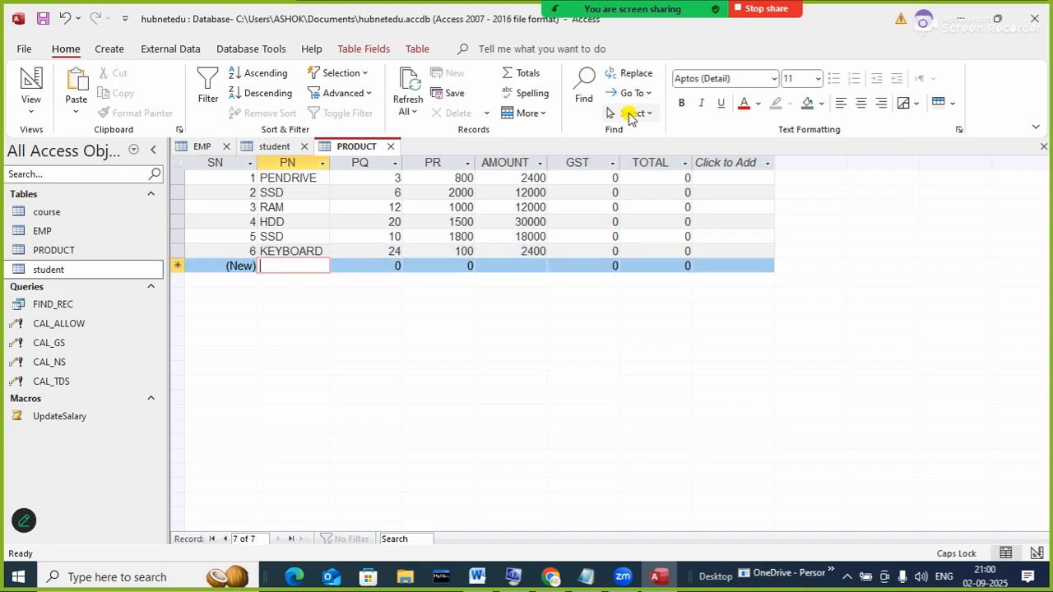
- Add MOUSE (quantity 24, rate 150) and LAPTOP (quantity 10, rate 50000)
type("MOUSE")
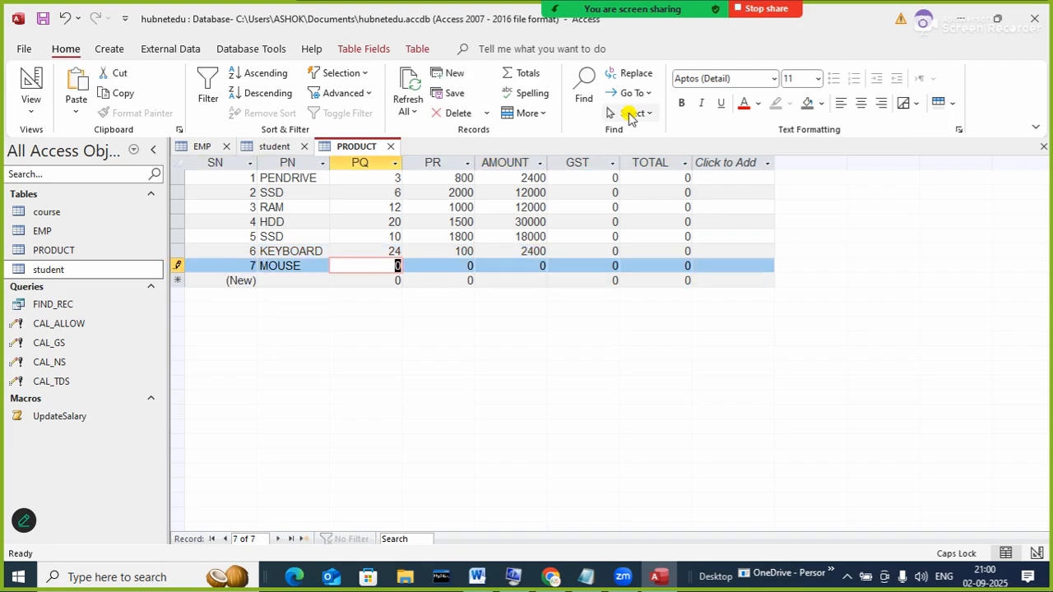
type("24")
key("Tab")
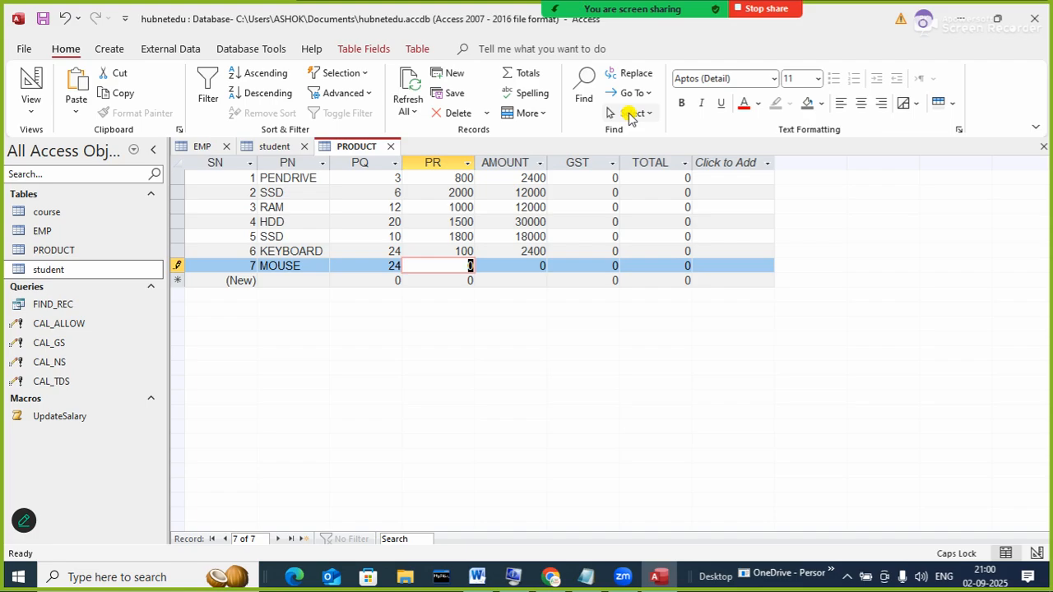
type("150")
key("Tab")
key("Tab")
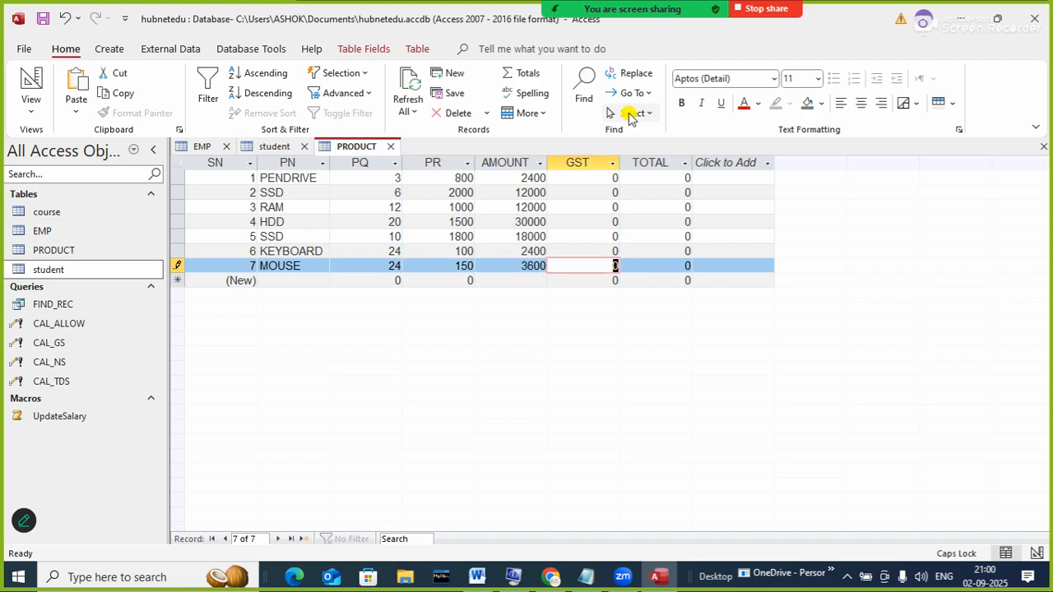
key("Tab")
key("Tab")
key("Tab")
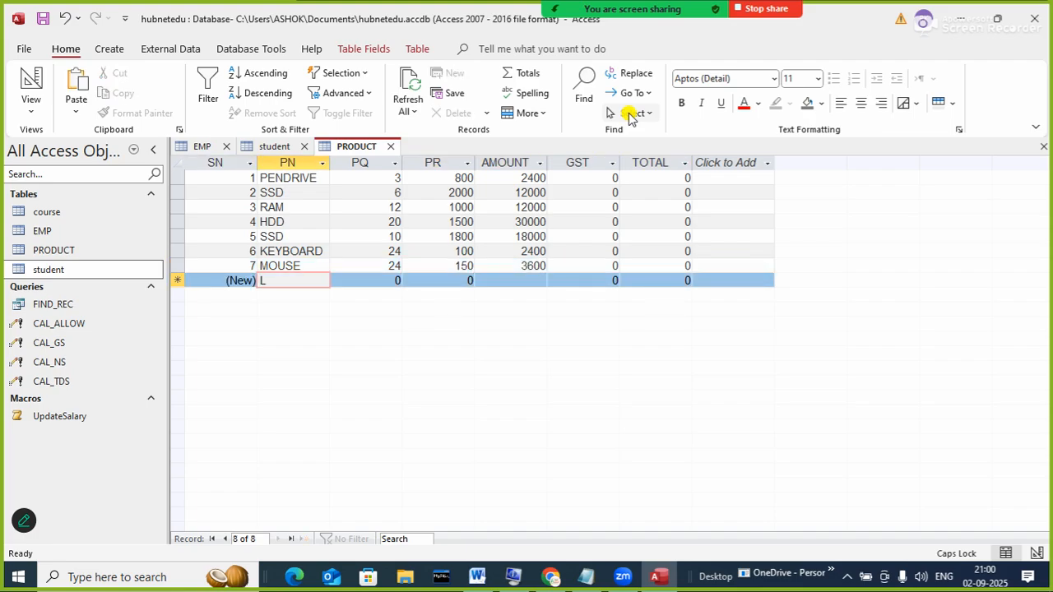
type("LAPTOP")
key("Tab")
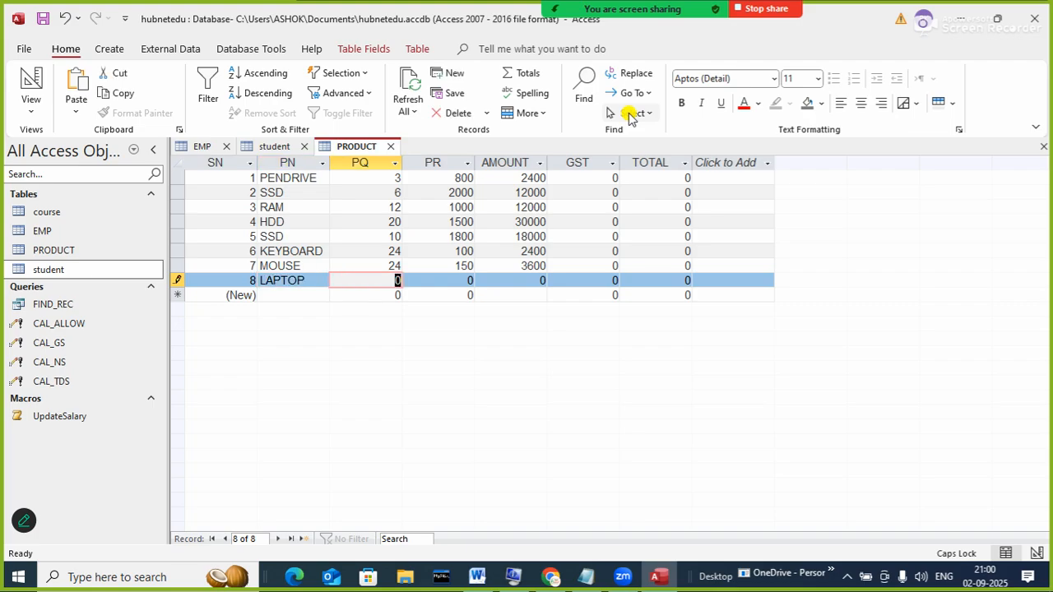
type("10")
key("Tab")
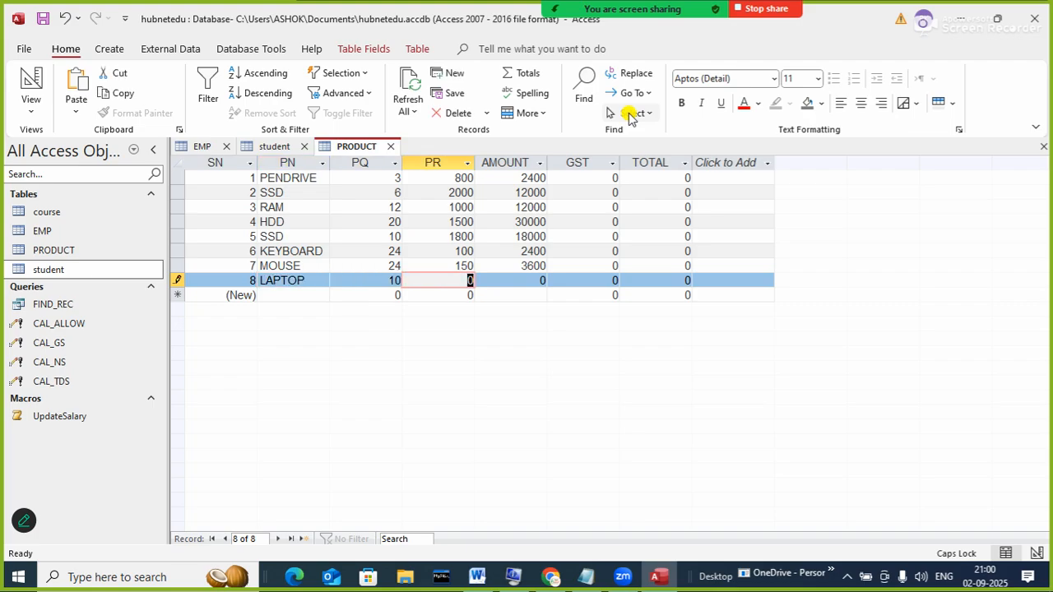
type("50000")
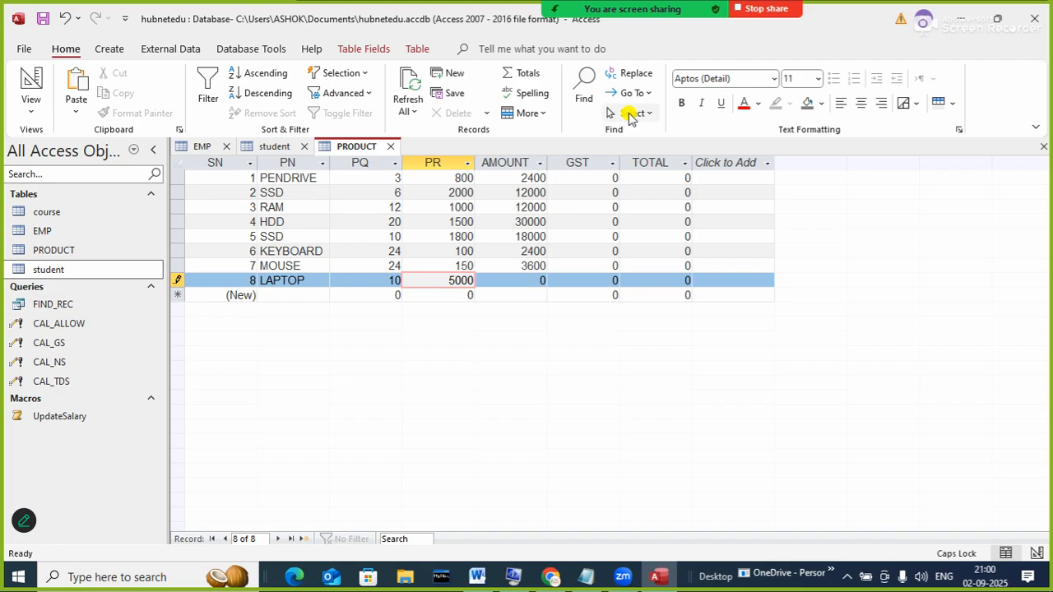
key("Tab")
key("Tab")
key("Tab")
key("Tab")
key("Tab")
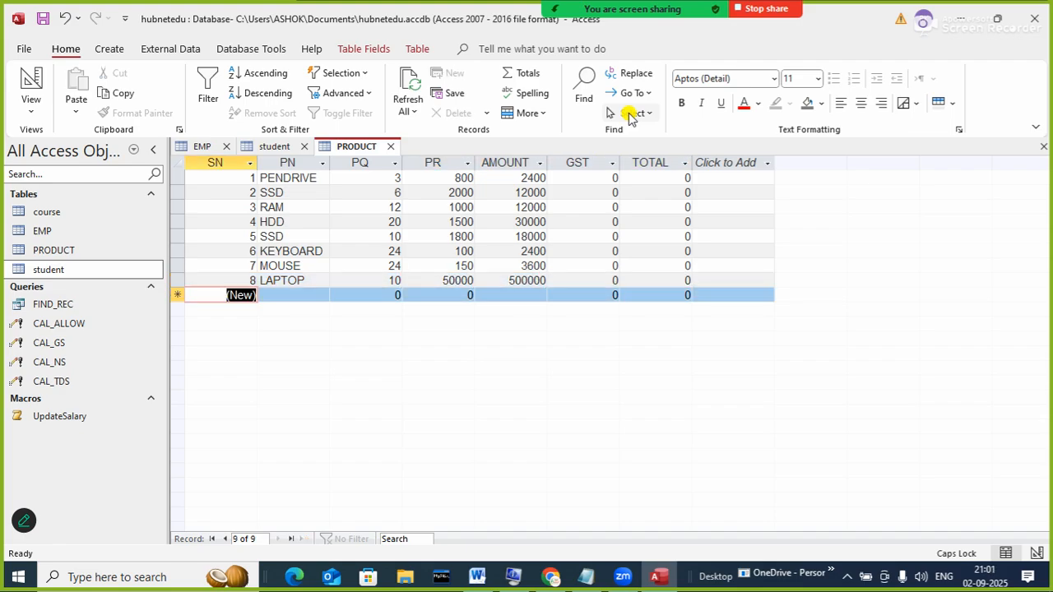
- Add KEYBOARD (quantity 20, rate 200) and MOUSE (quantity 20, rate 250, amount 5000)
type("SSD")
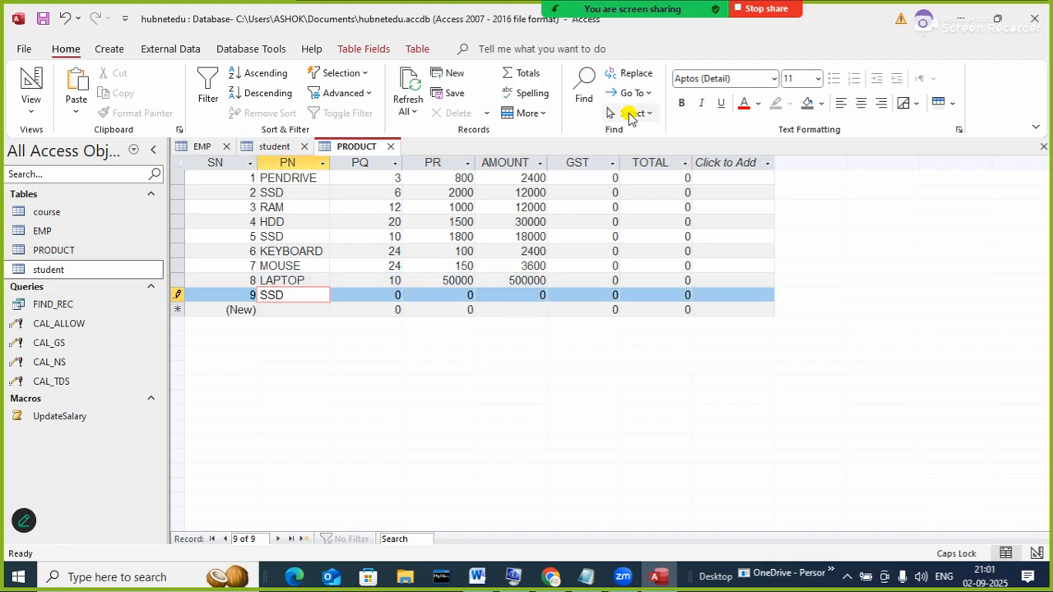
key("BackSpace")
key("BackSpace")
key("BackSpace")
type("KEYBOARD")
key("Tab")
type("20")
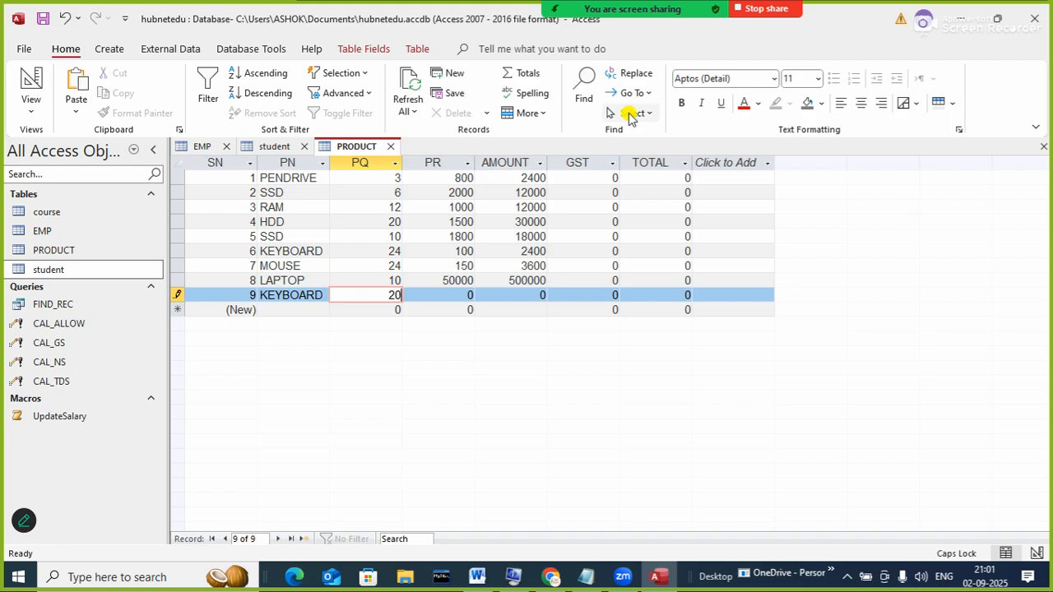
key("Tab")
type("200")
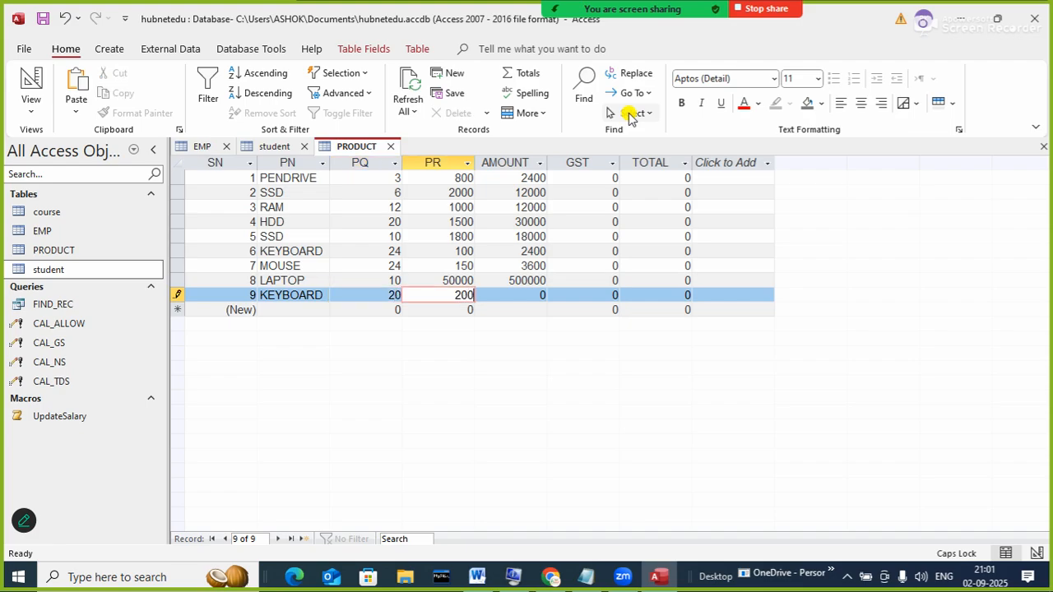
key("Tab")
key("Tab")
key("Tab")
key("Tab")
key("Tab")
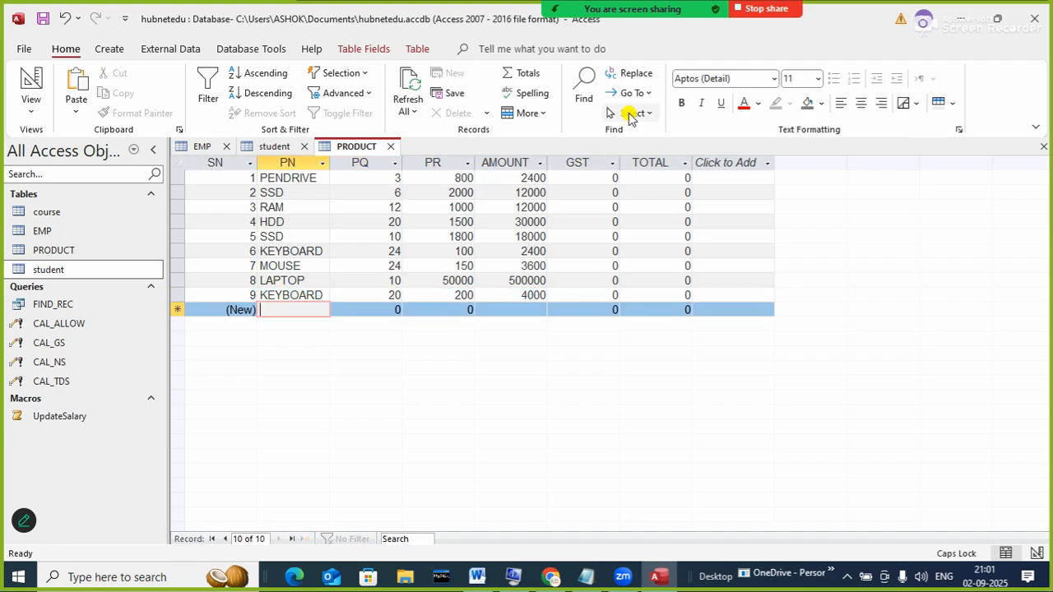
type("MOUSE")
key("Tab")
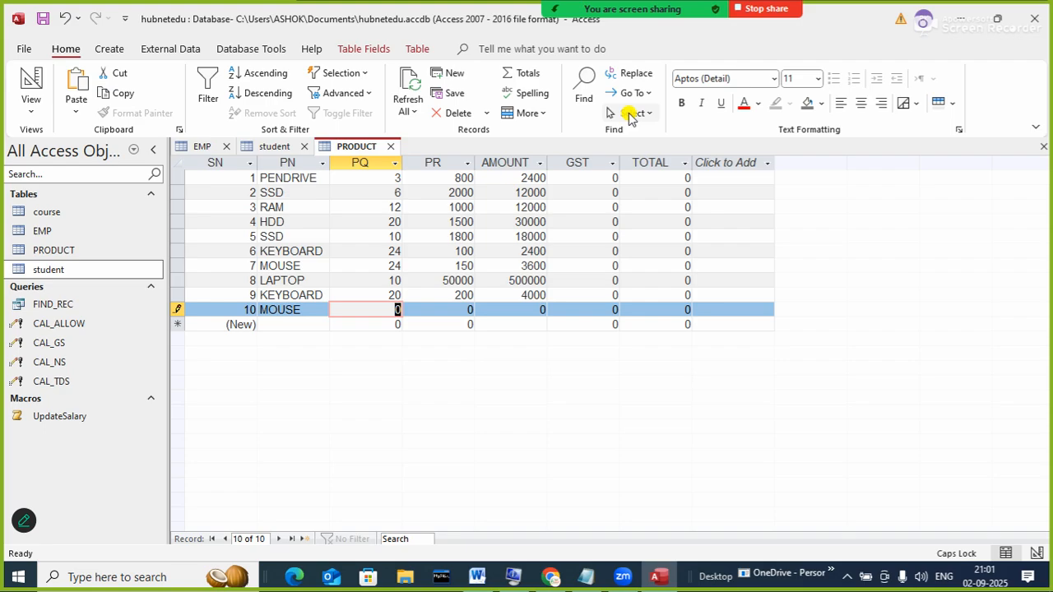
type("20")
key("Tab")
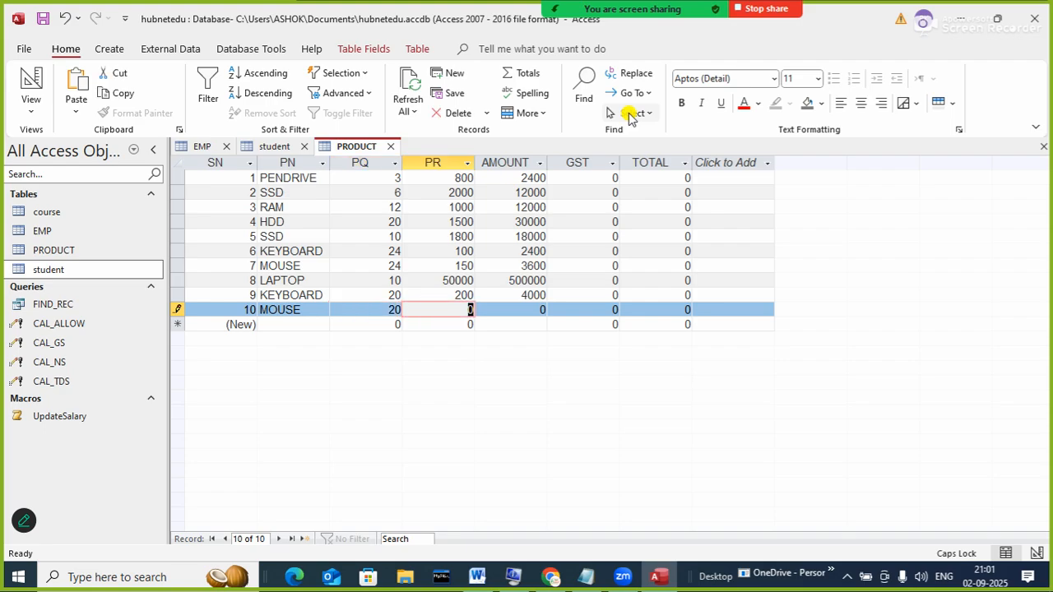
type("250")
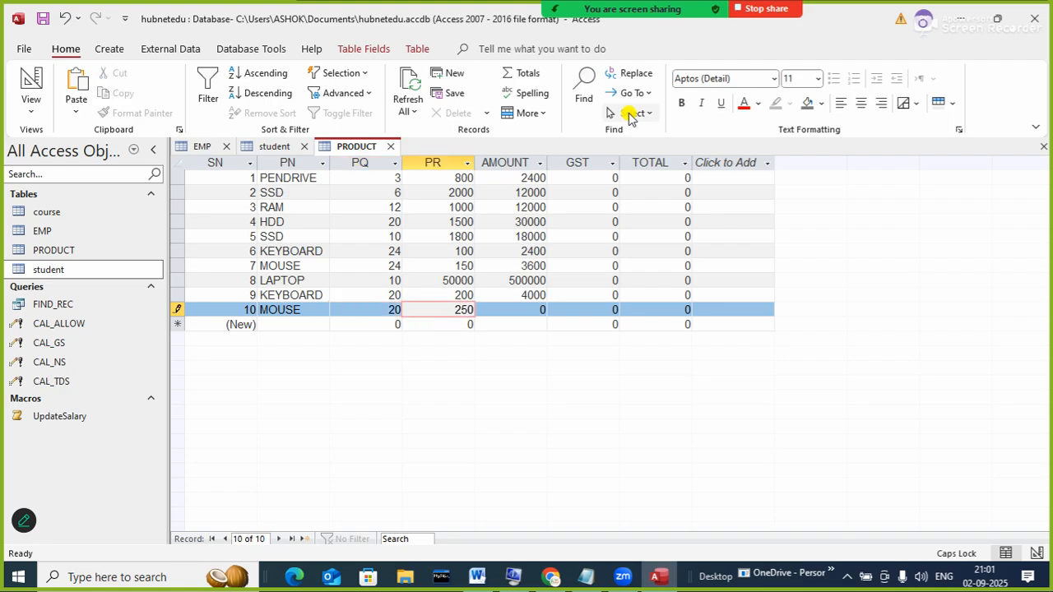
key("Tab")
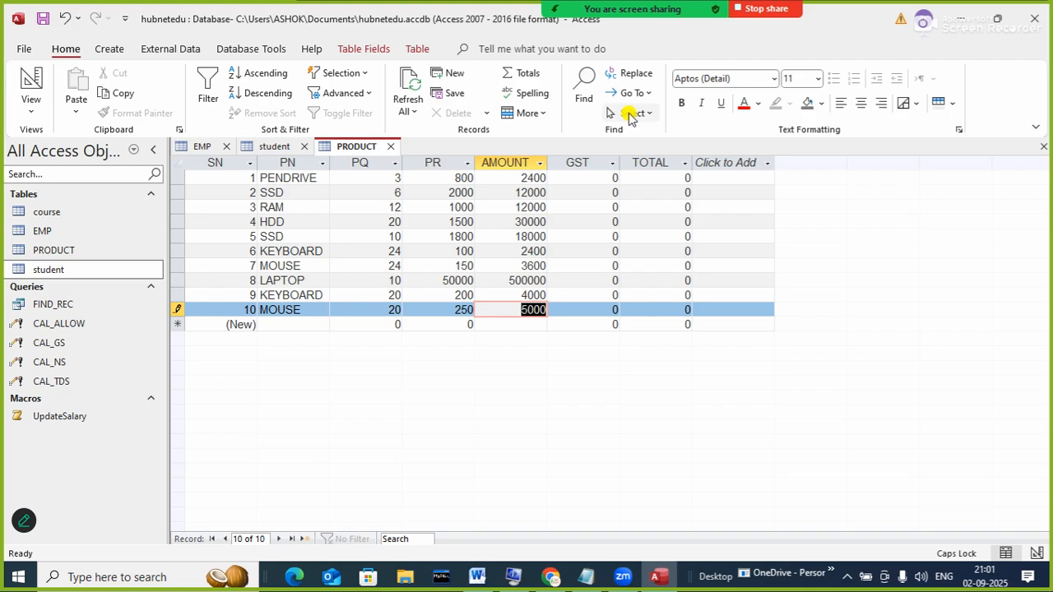
key("Tab")
key("Tab")
key("Tab")
key("Tab")
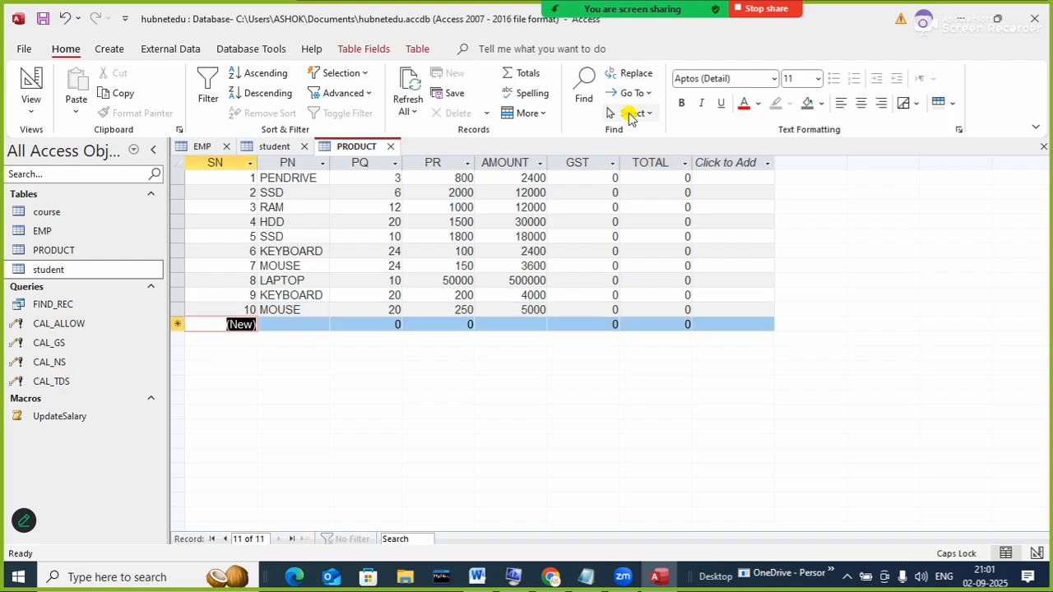
- Add a PRINTER record (quantity 6, price 5000) and a LAPTOP record (quantity 5, price 60000)
type("PRINTER")
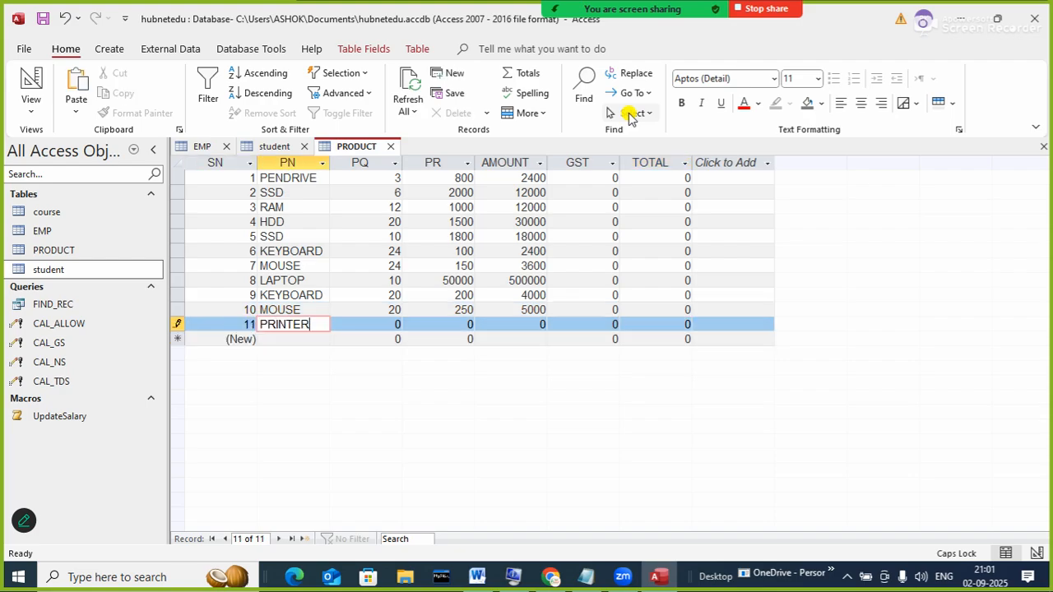
key("Tab")
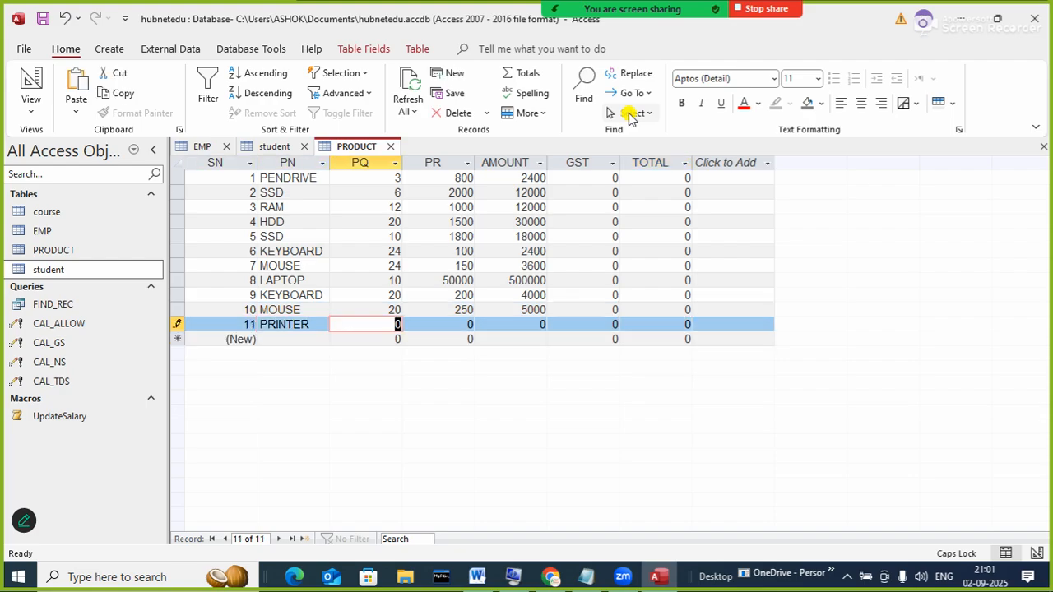
type("6")
key("Tab")
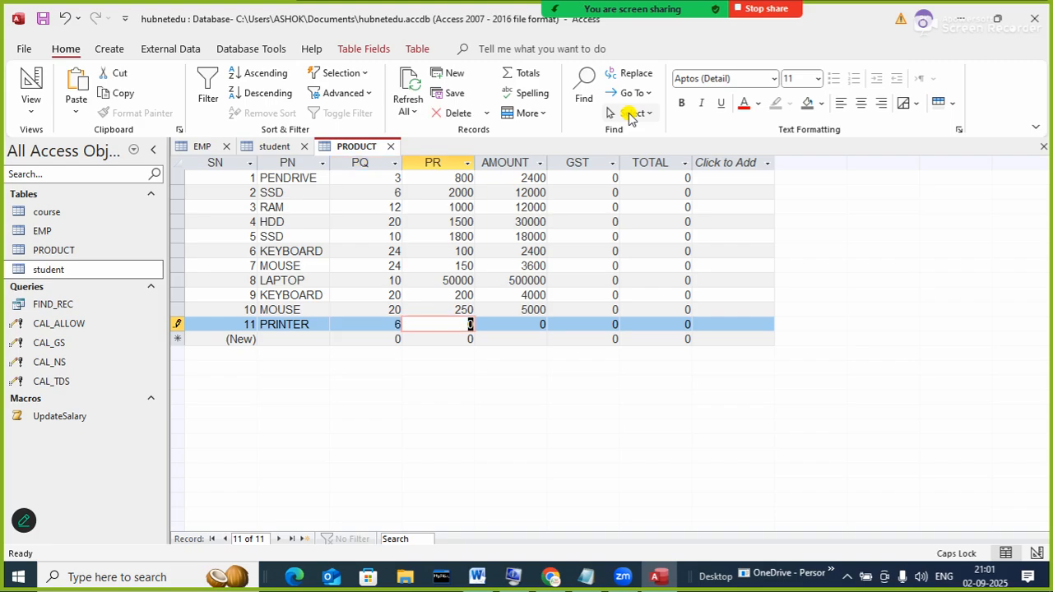
type("5000")
key("Tab")
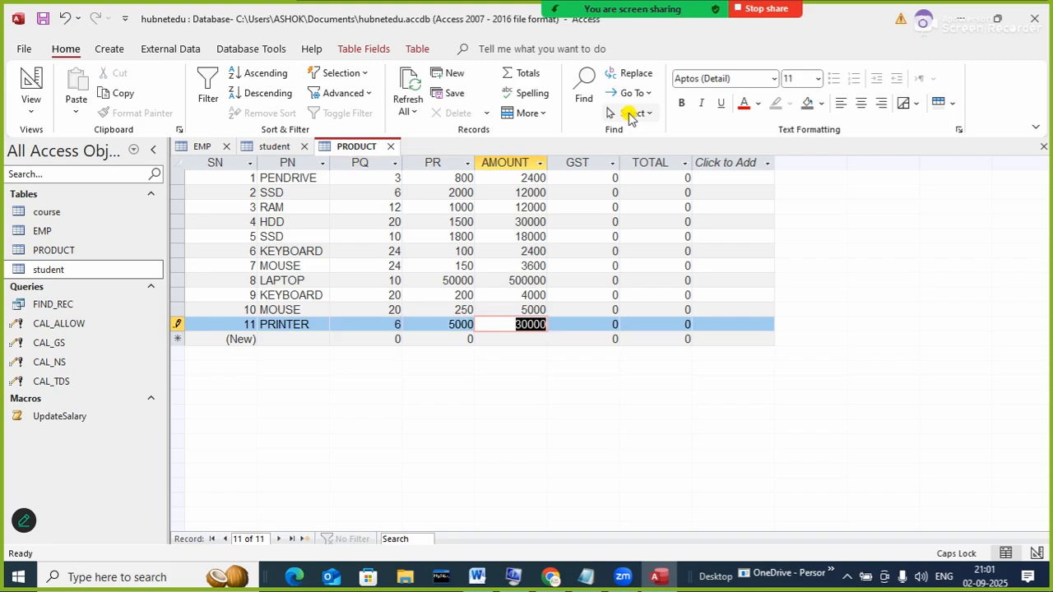
key("Tab")
key("Tab")
key("Tab")
key("Tab")
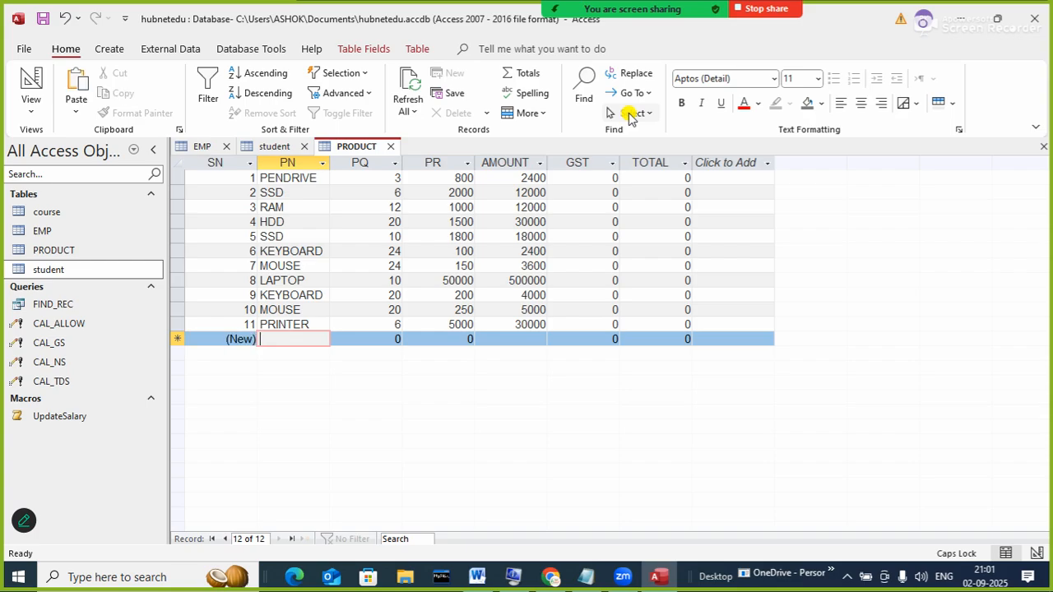
type("LAPTOP")
key("Tab")
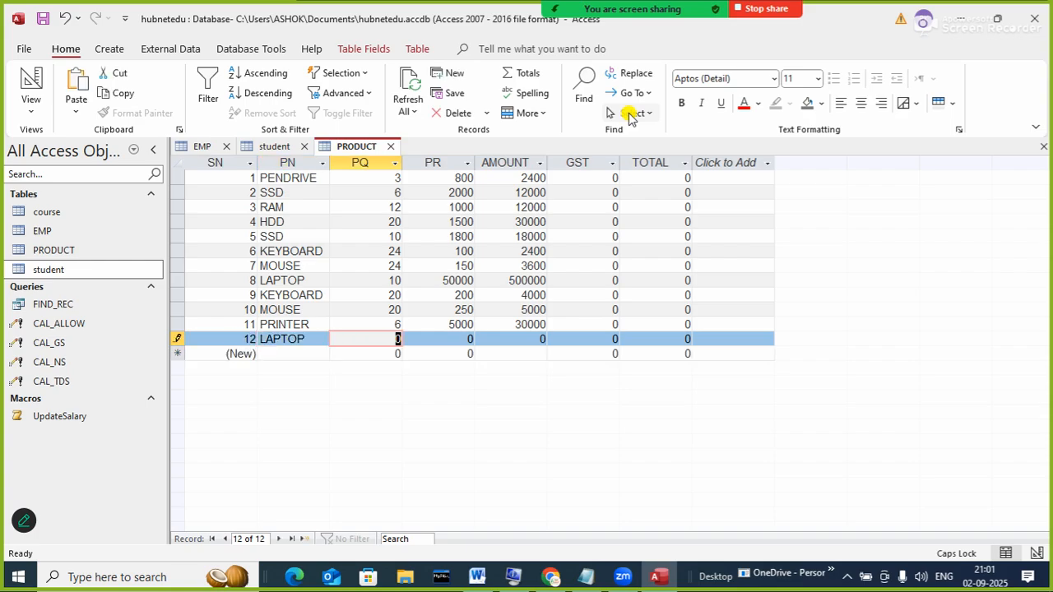
type("5")
key("Tab")
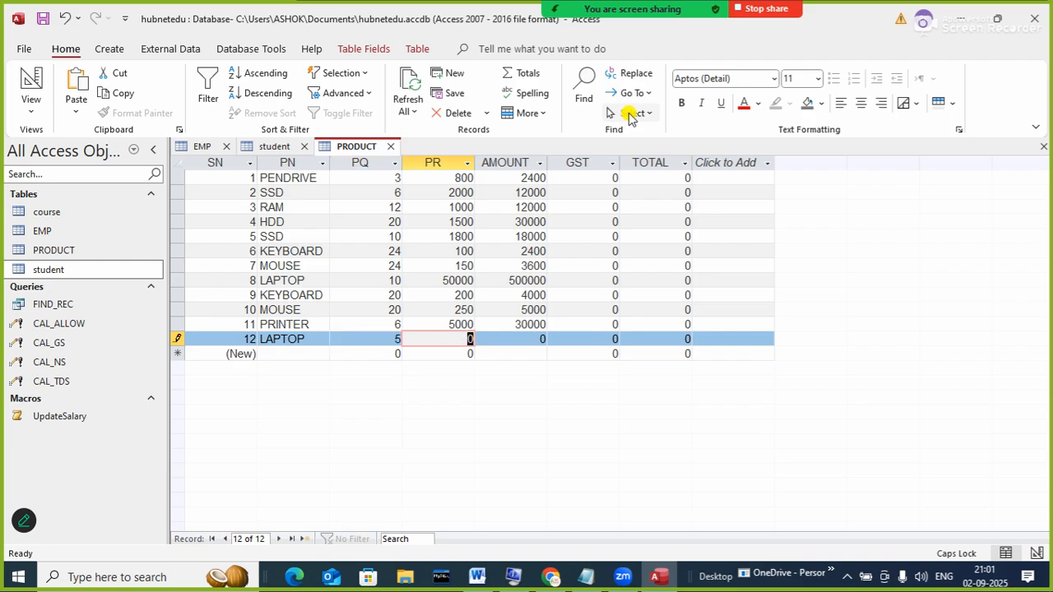
type("60000")
key("Tab")
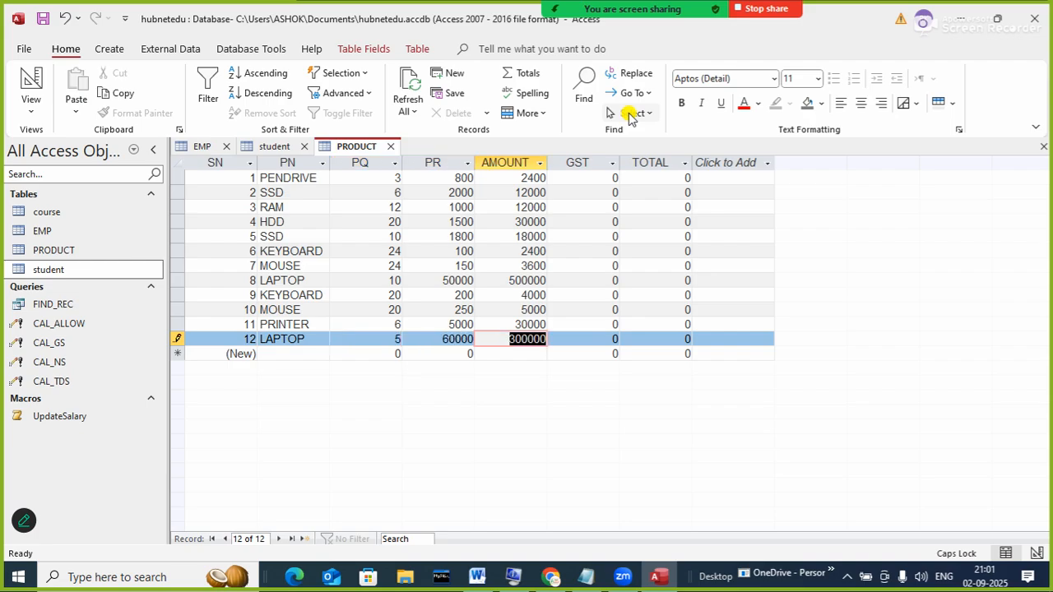
key("Tab")
key("Tab")
key("Tab")
key("Tab")
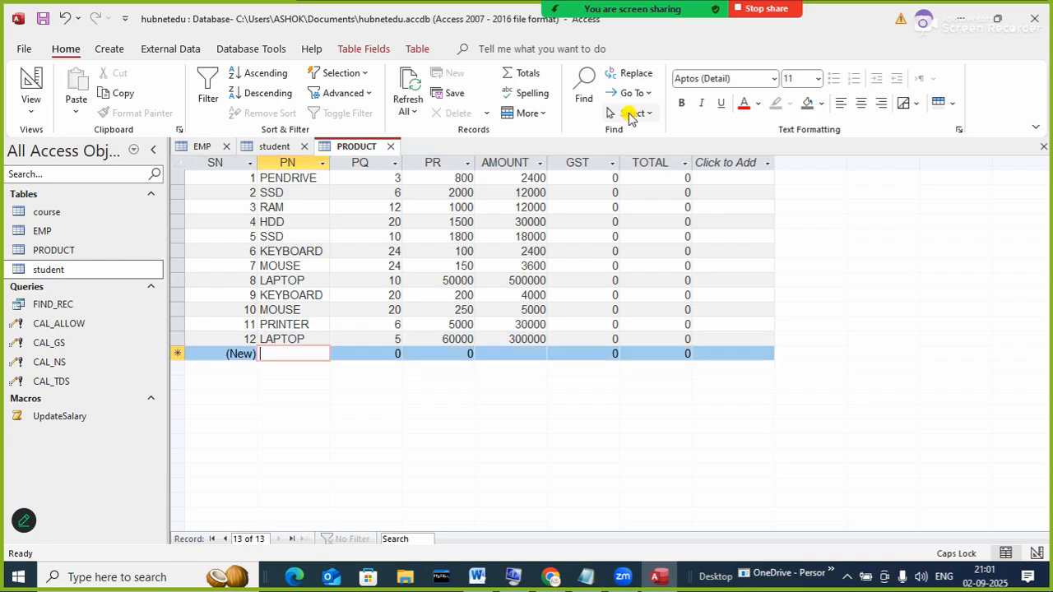
- Add a second PRINTER record with quantity 10 and price 4000
type("PRINTER")
key("BackSpace")
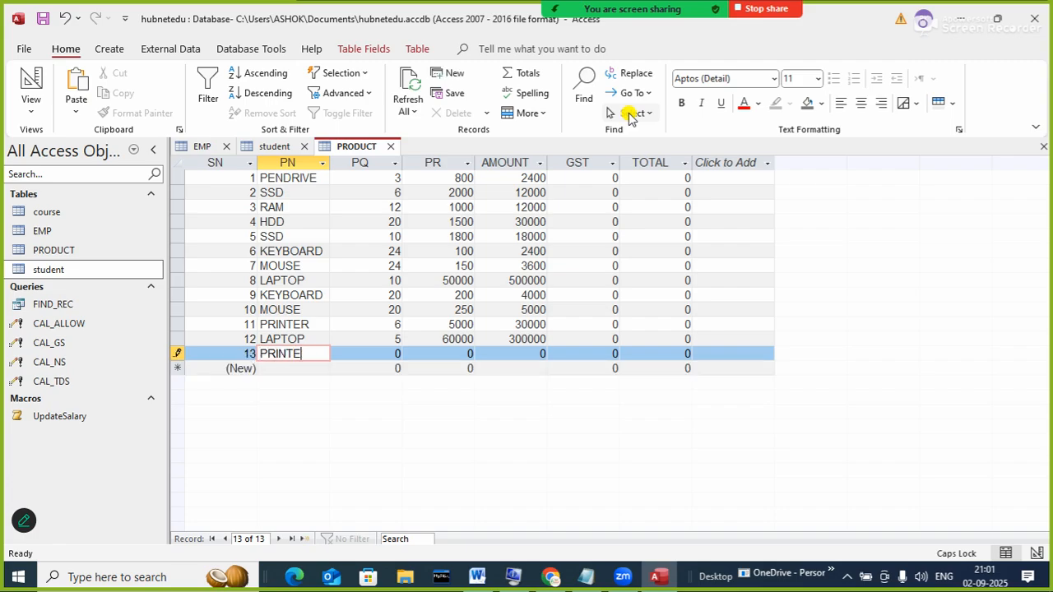
key("BackSpace")
key("BackSpace")
type("TER")
key("Tab")
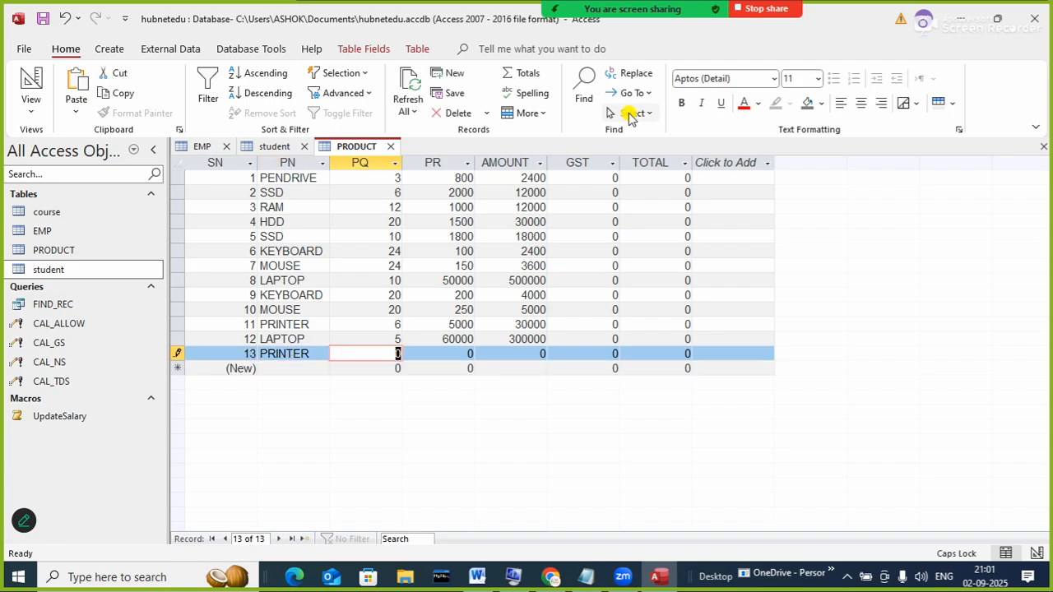
type("10")
key("Tab")
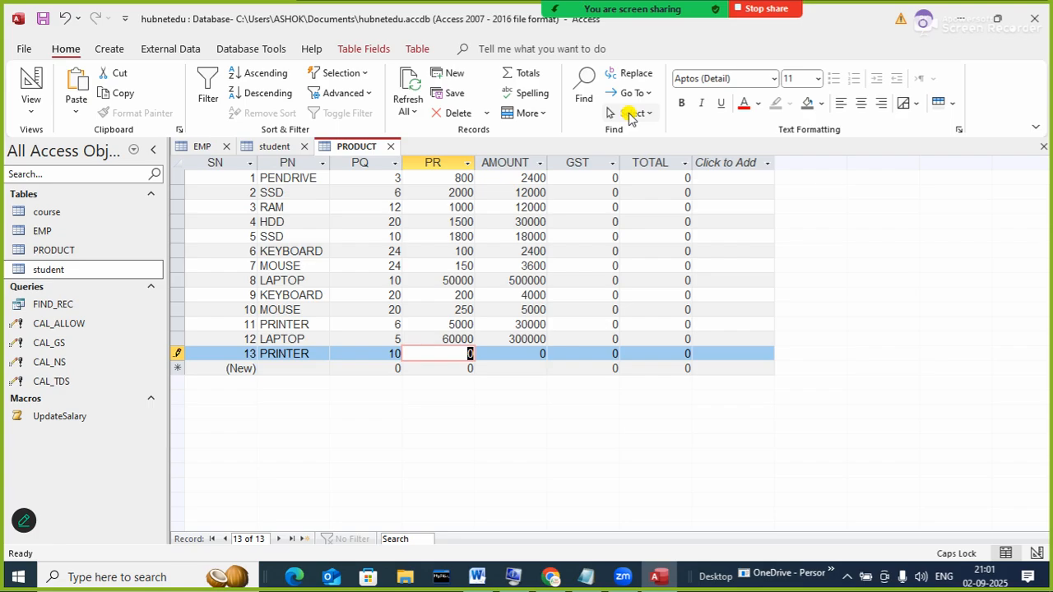
type("4000")
key("Tab")
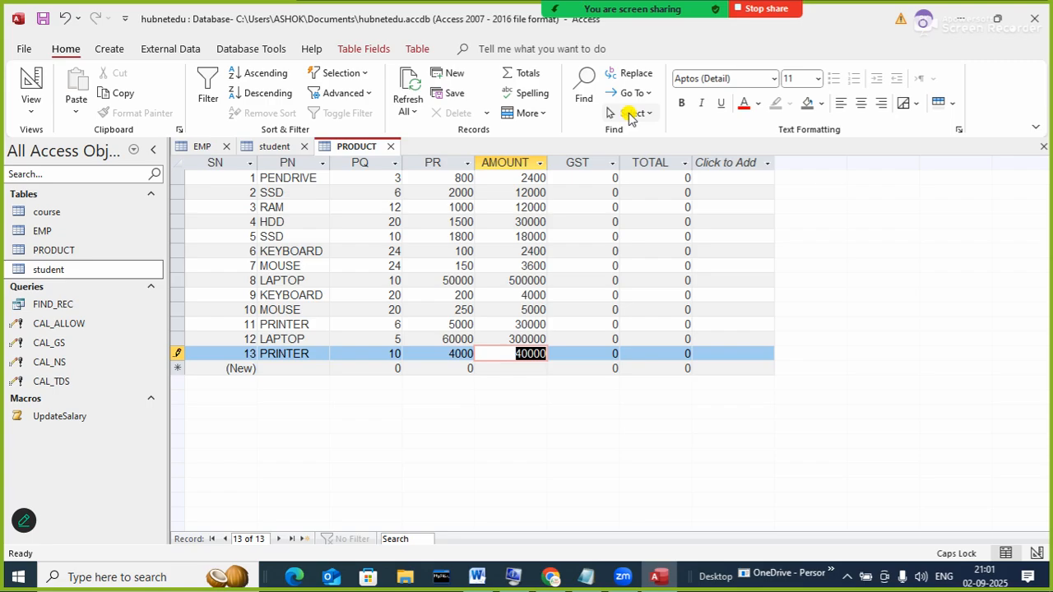
key("Tab")
key("Tab")
key("Tab")
key("Tab")
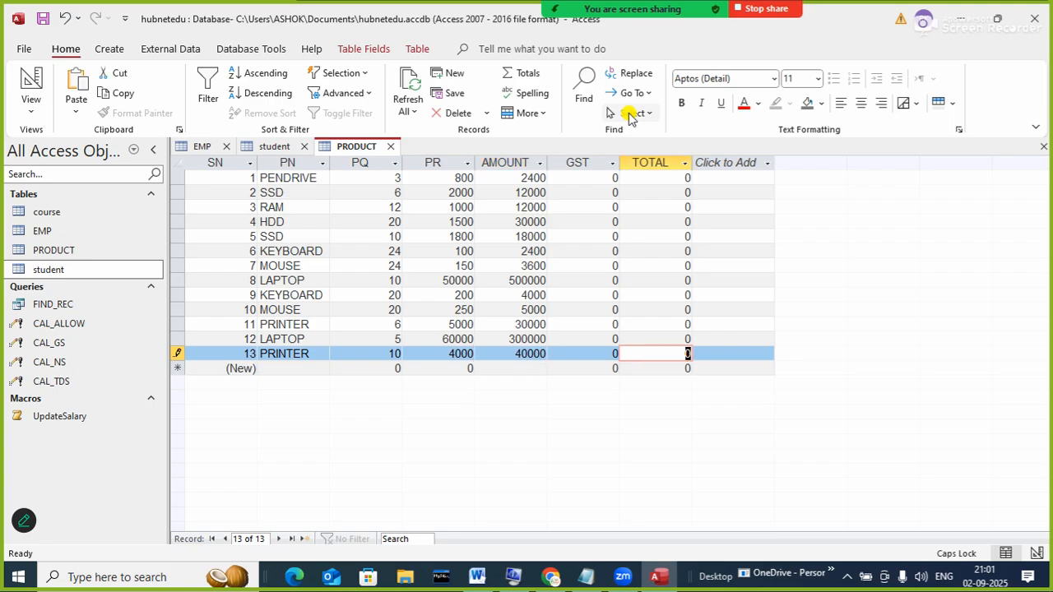
- Add a MOUSE record with price 400 and quantity 10
type("MOUSE")
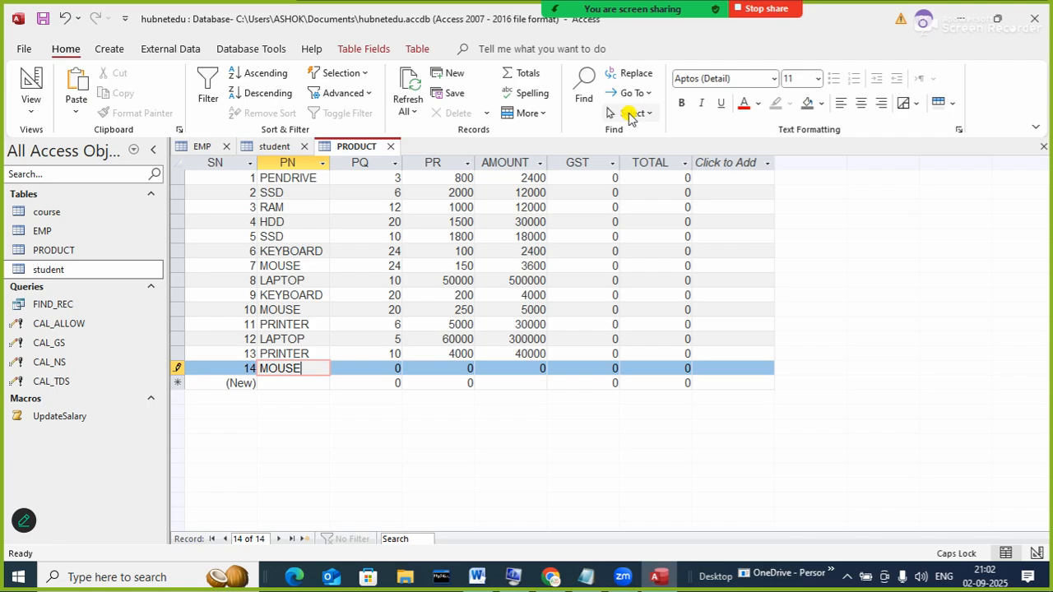
key("Tab")
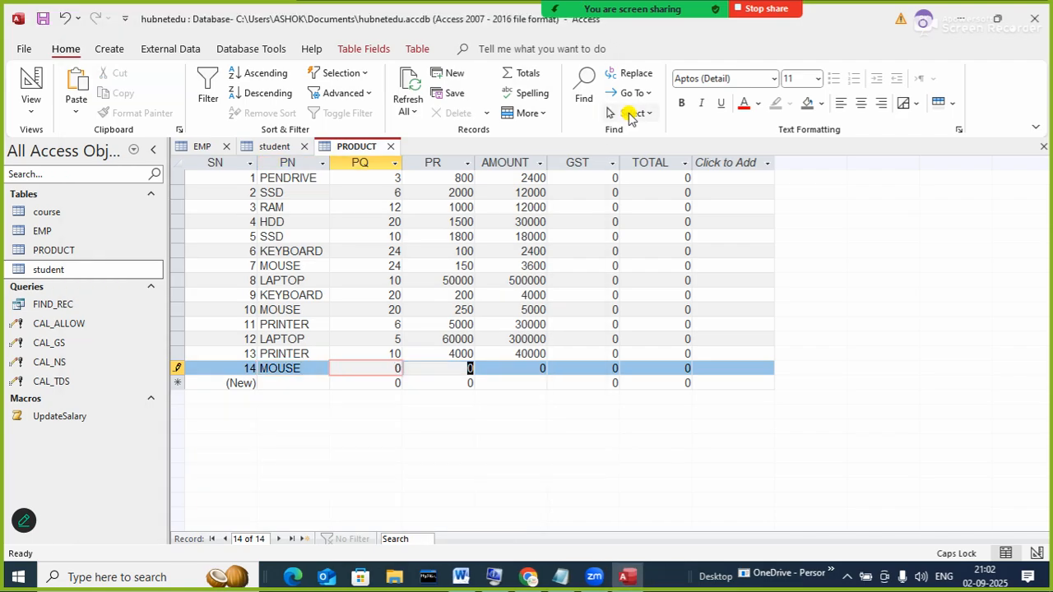
key("Tab")
type("400")
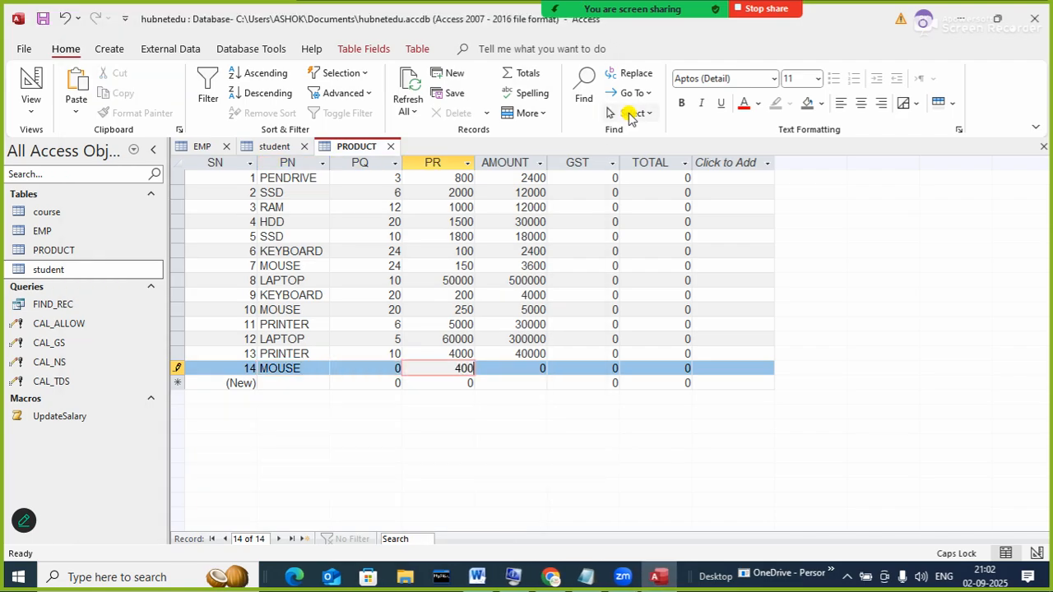
key("Tab")
key("Tab")
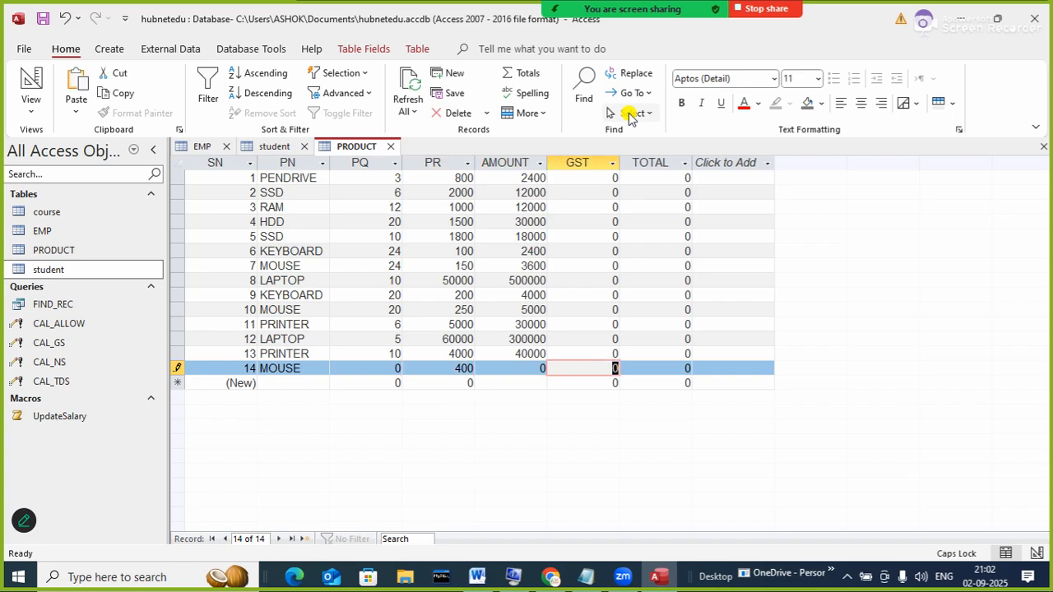
key("shift+Tab")
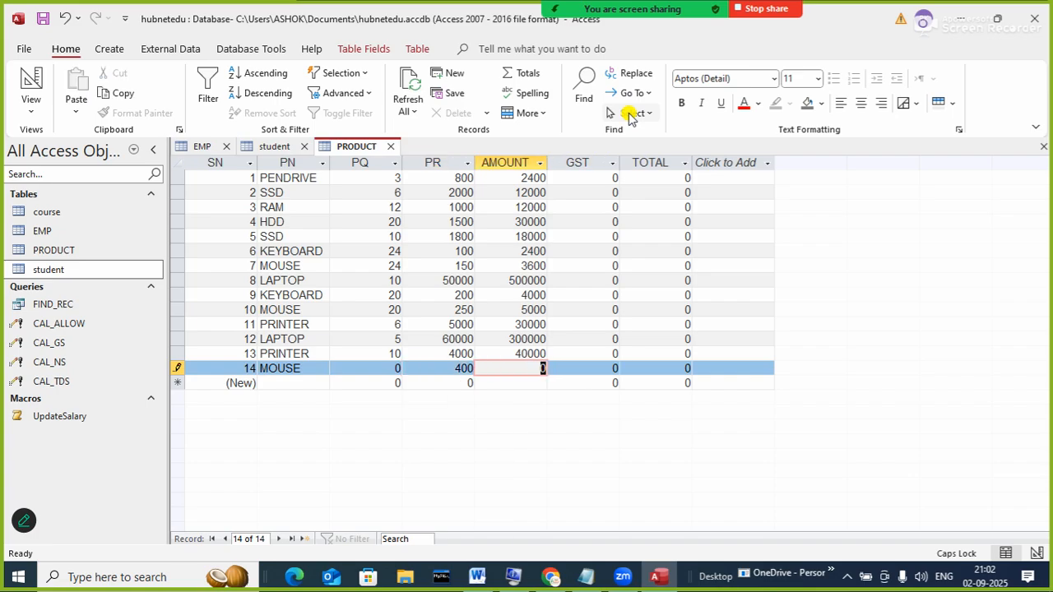
key("shift+Tab")
key("shift+Tab")
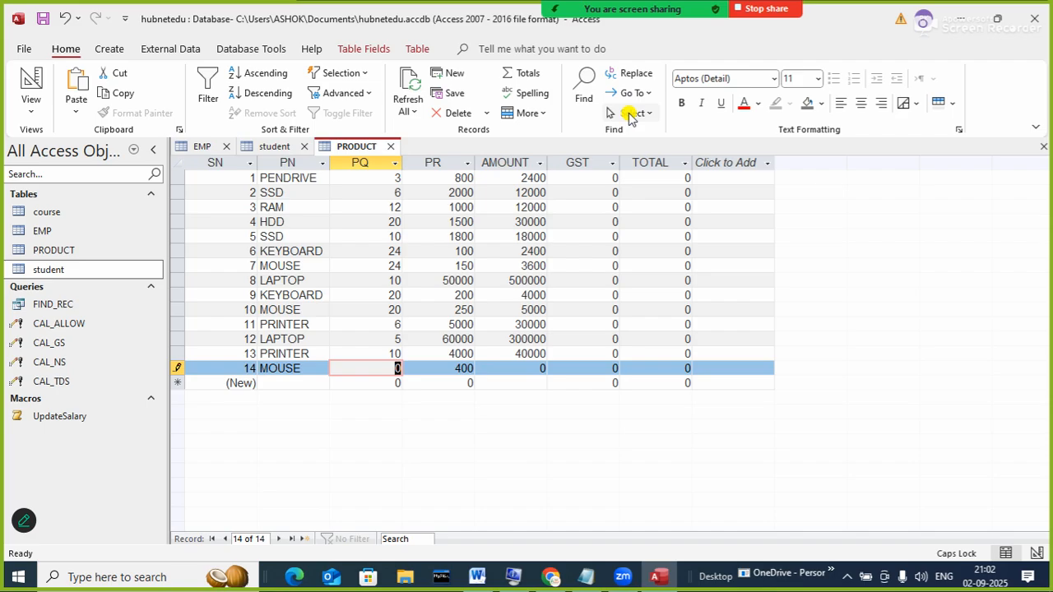
type("10")
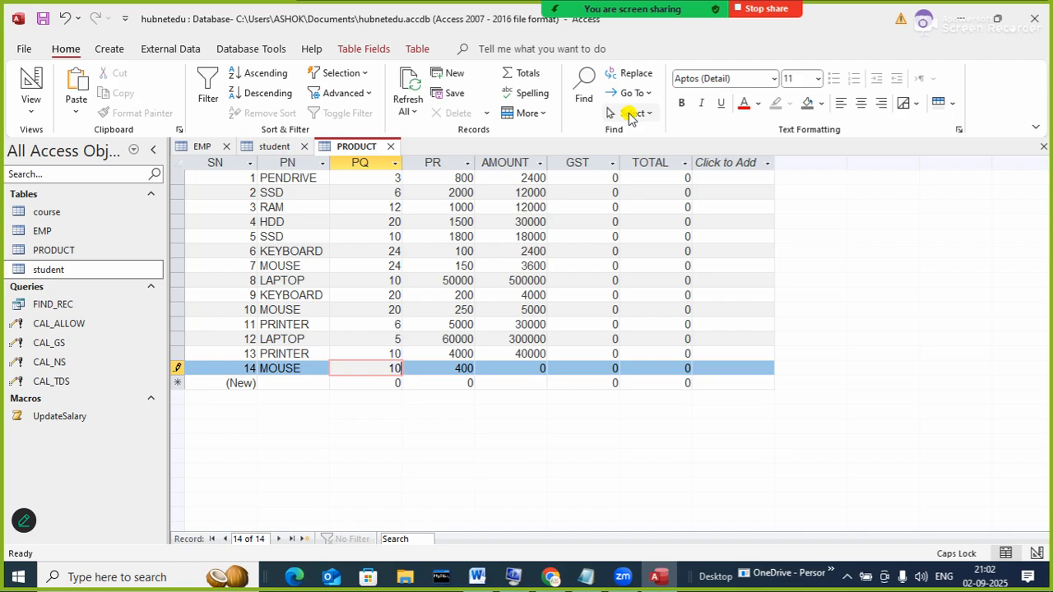
key("Tab")
key("Tab")
key("Tab")
key("Tab")
key("Tab")
key("Tab")
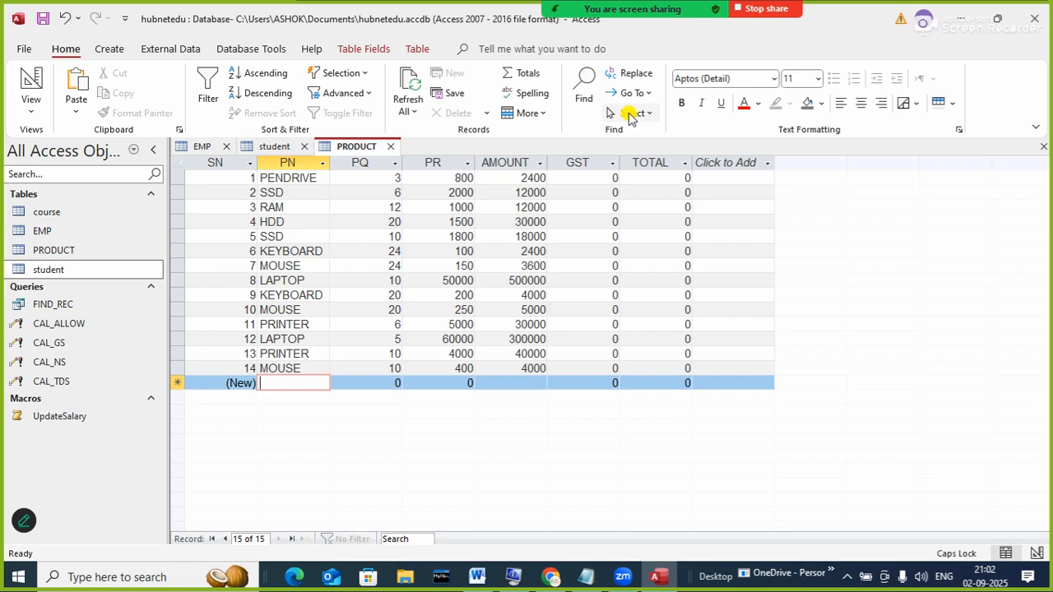
- Add the final SSD record with quantity 12 and price 2100
type("DSSD")
key("Tab")
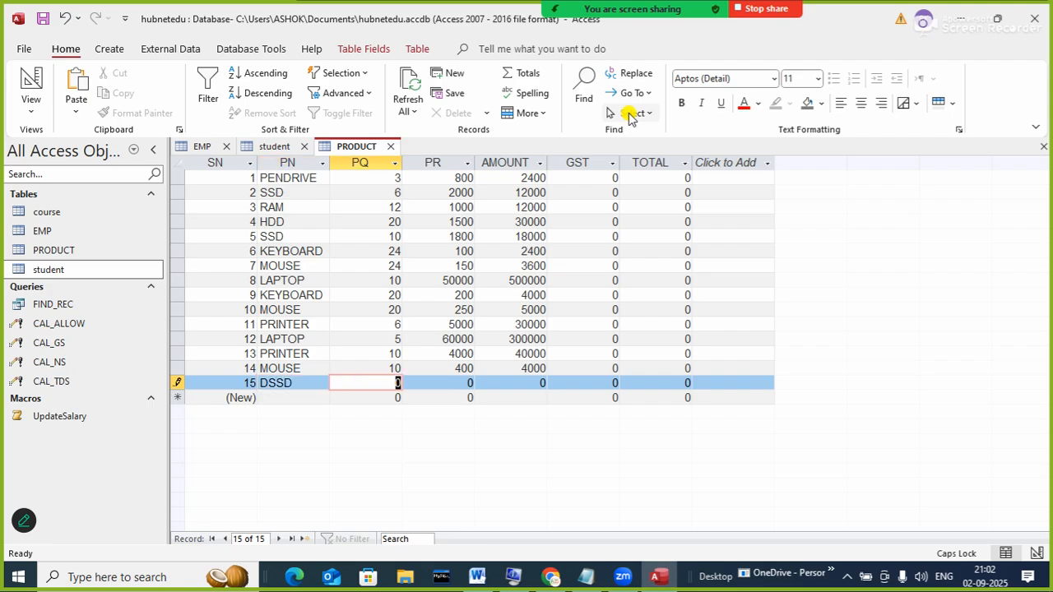
key("shift+Tab")
type("SSD")
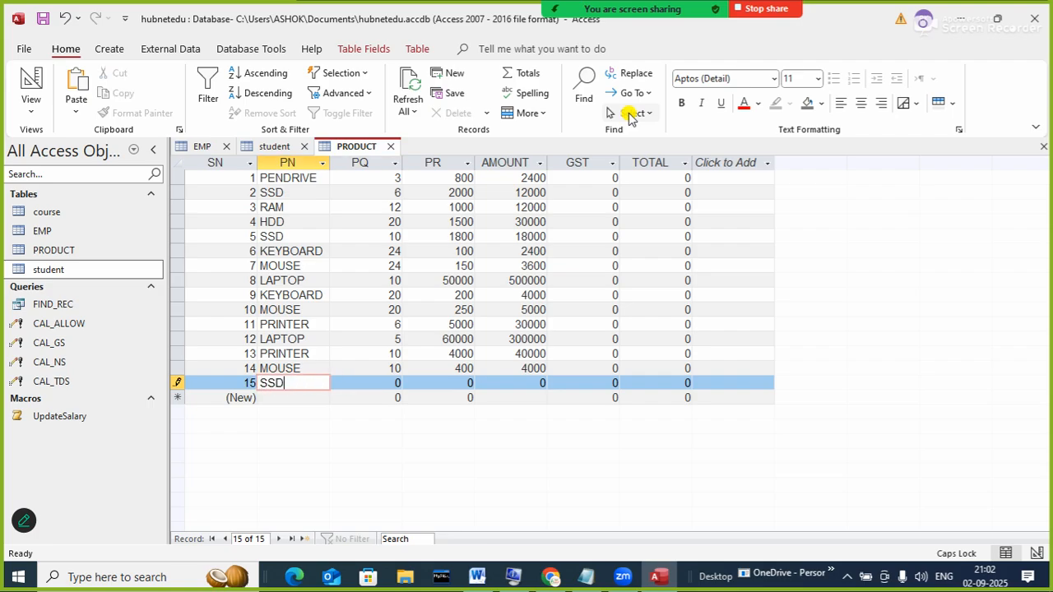
key("Tab")
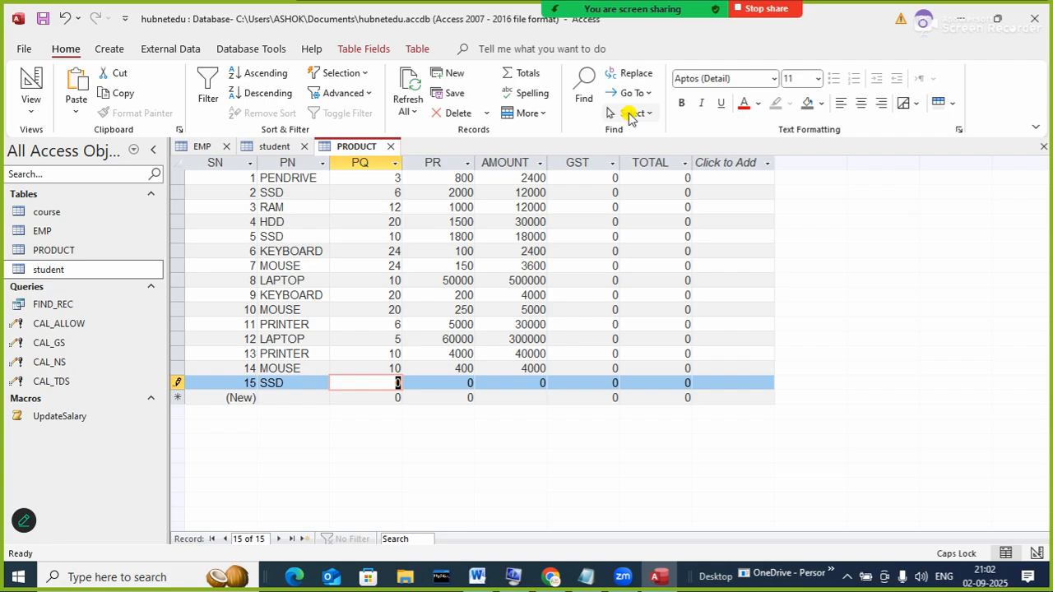
type("12")
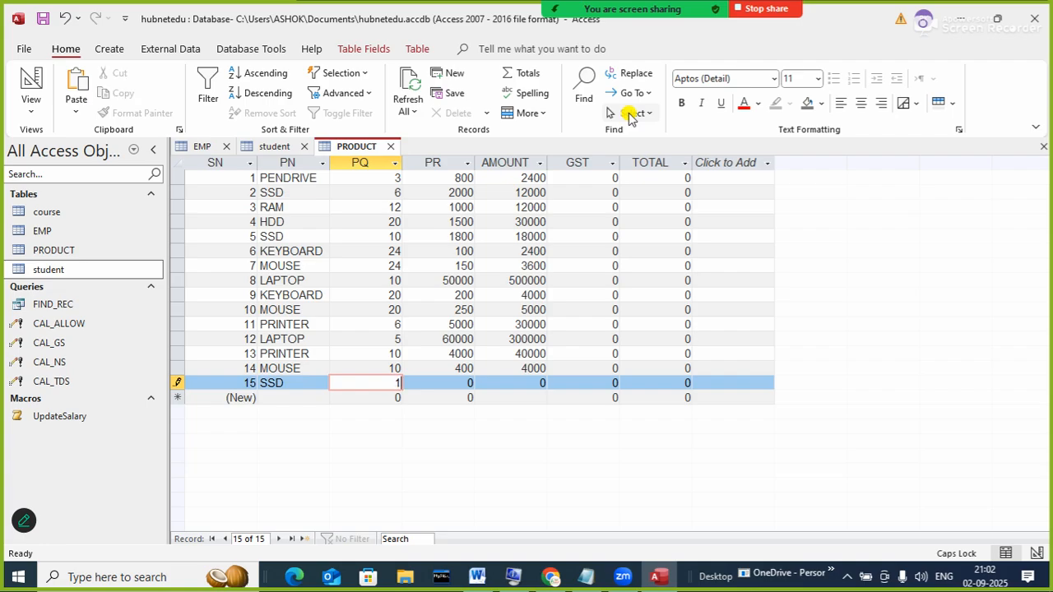
key("Tab")
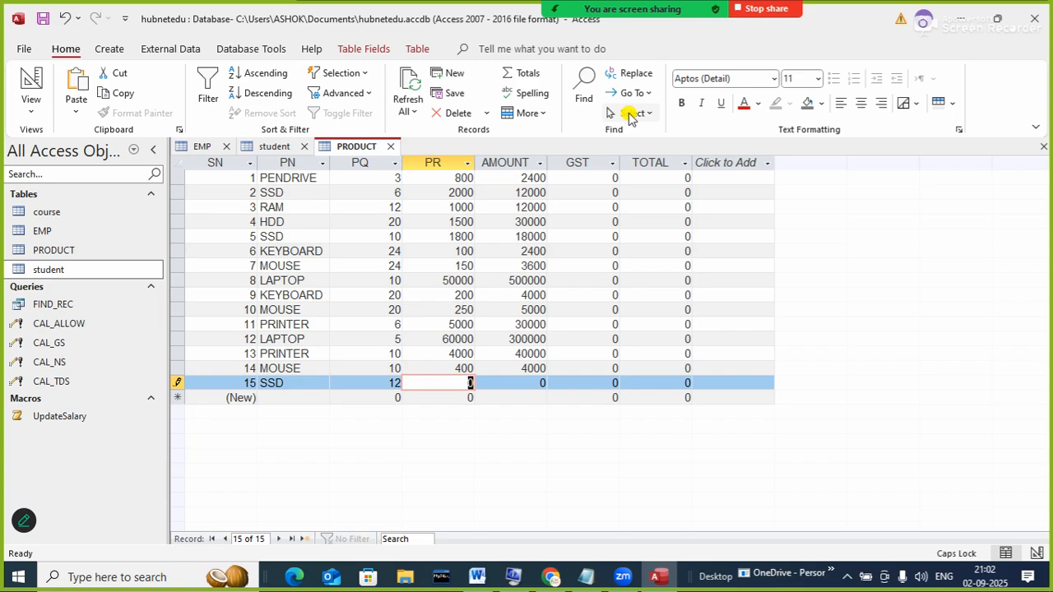
type("4")
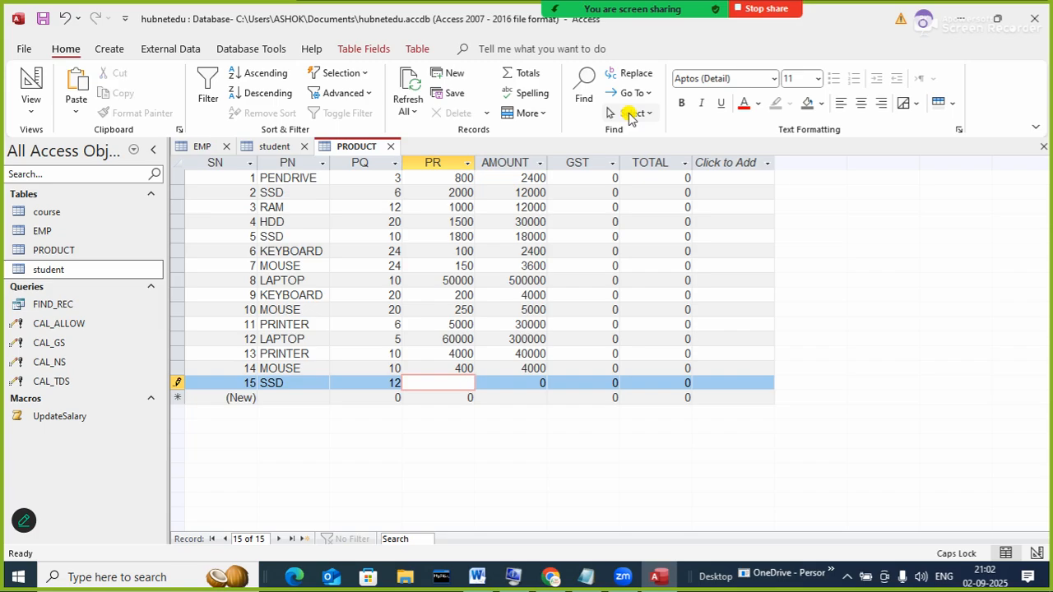
type("5")
key("BackSpace")
type("21000")
key("BackSpace")
key("Tab")
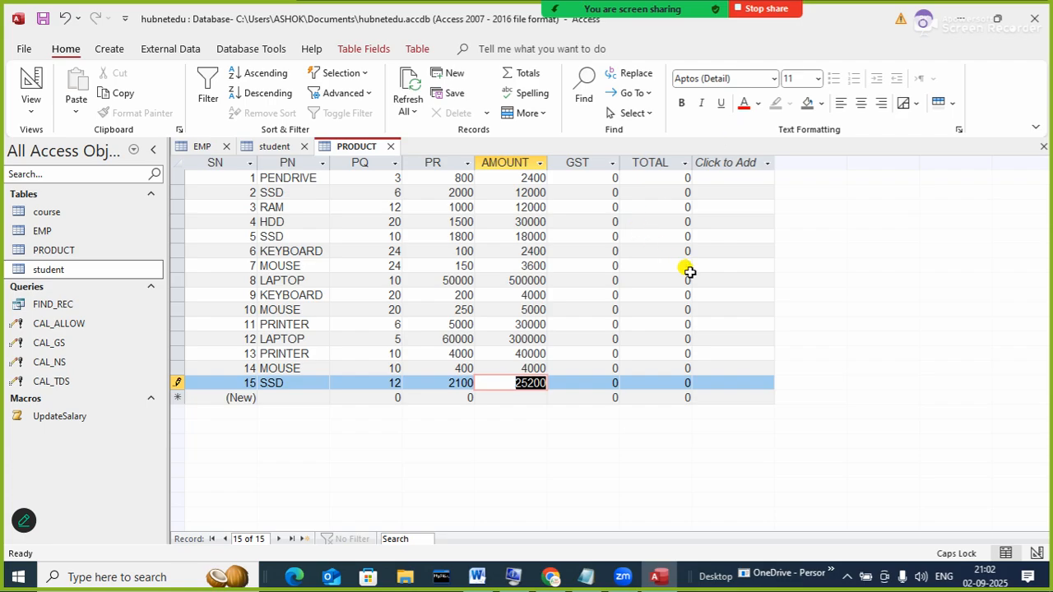
- Save the PRODUCT table with all 15 products
left_click(689, 275)
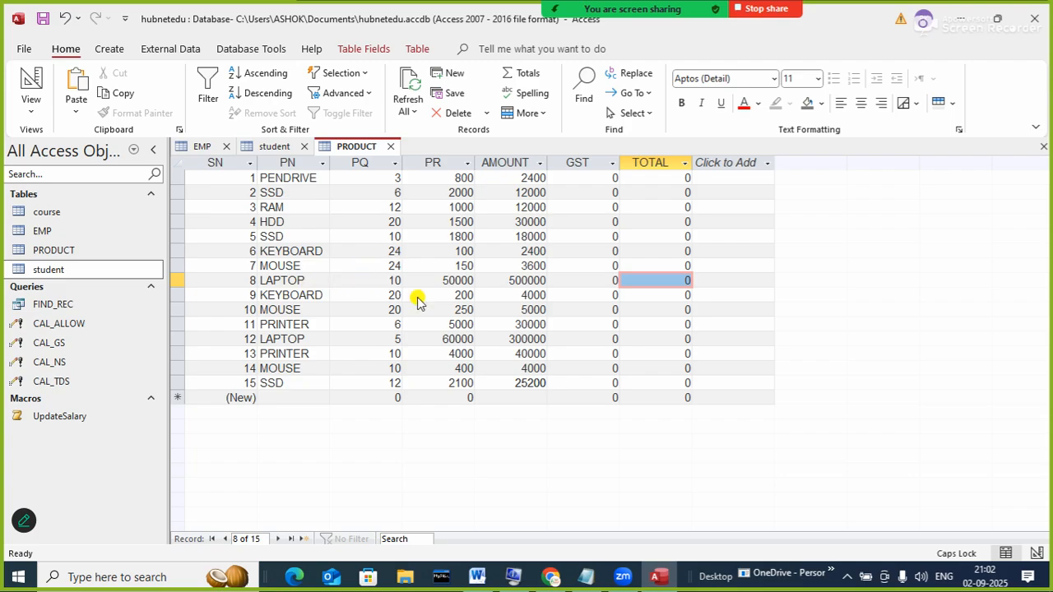
left_click(402, 340)
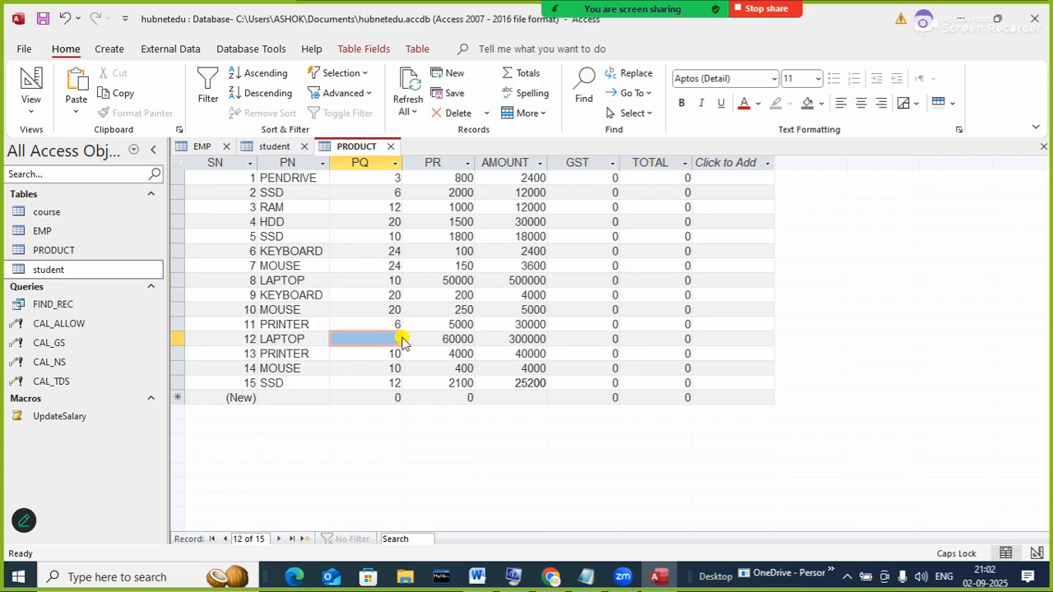
right_click(356, 148)
left_click(391, 156)
left_click(719, 263)
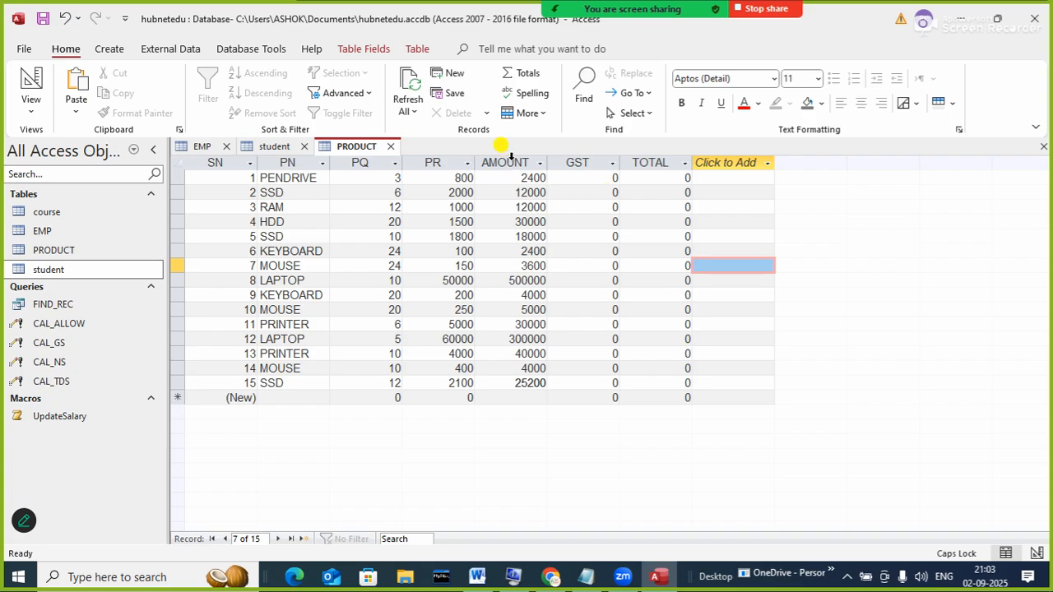
- Start a Simple Query Wizard query including all PRODUCT fields
left_click(113, 49)
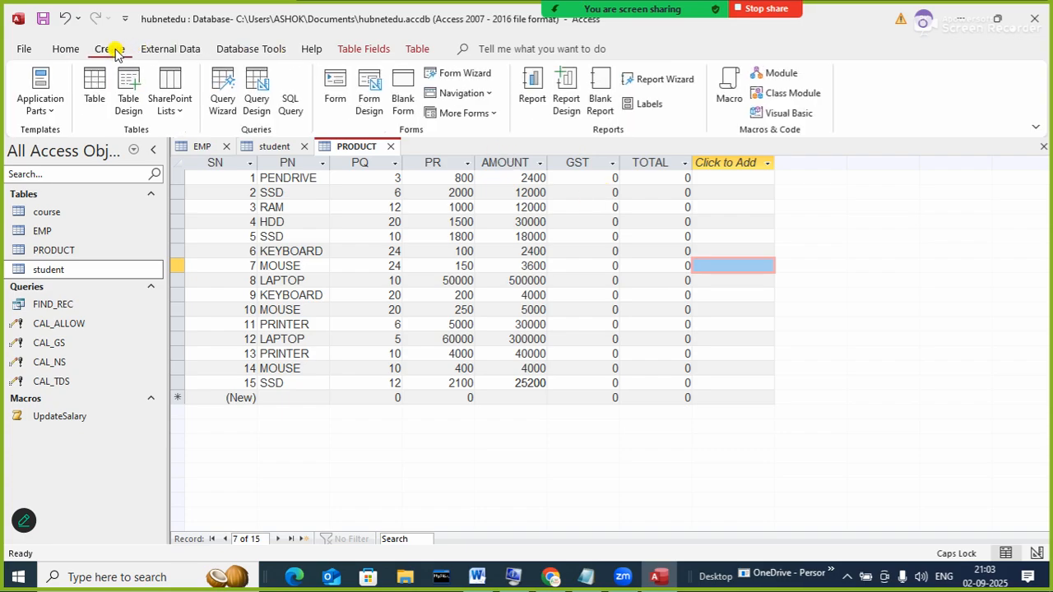
left_click(224, 97)
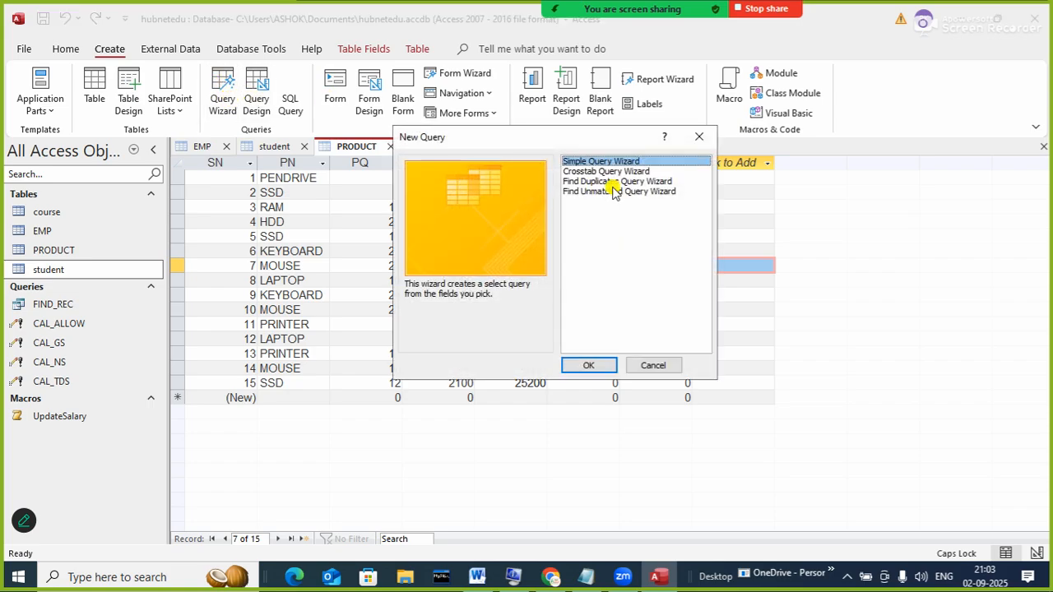
left_click(599, 367)
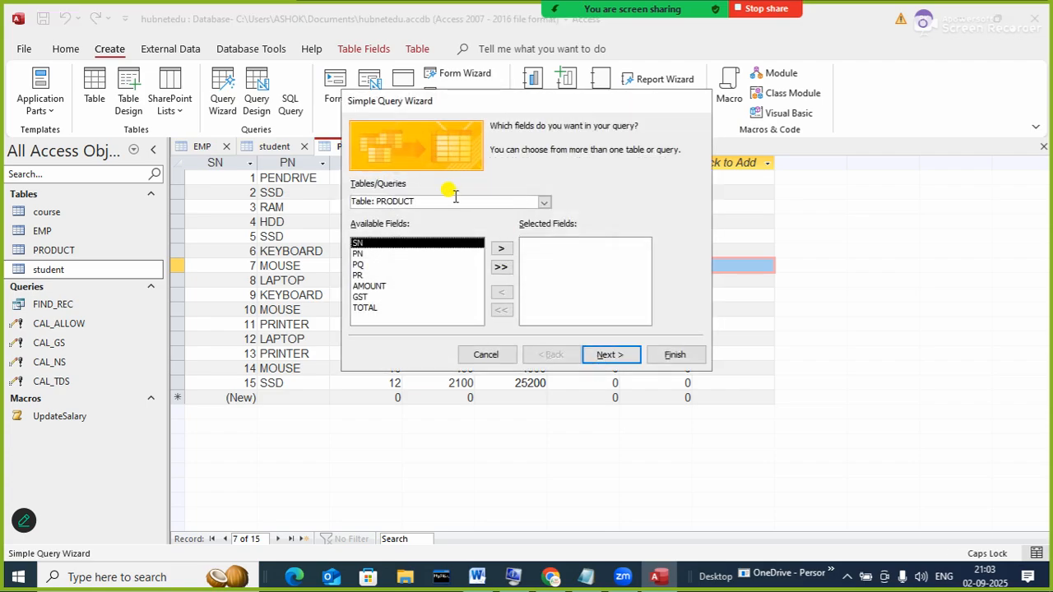
left_click_drag(460, 99, 418, 153)
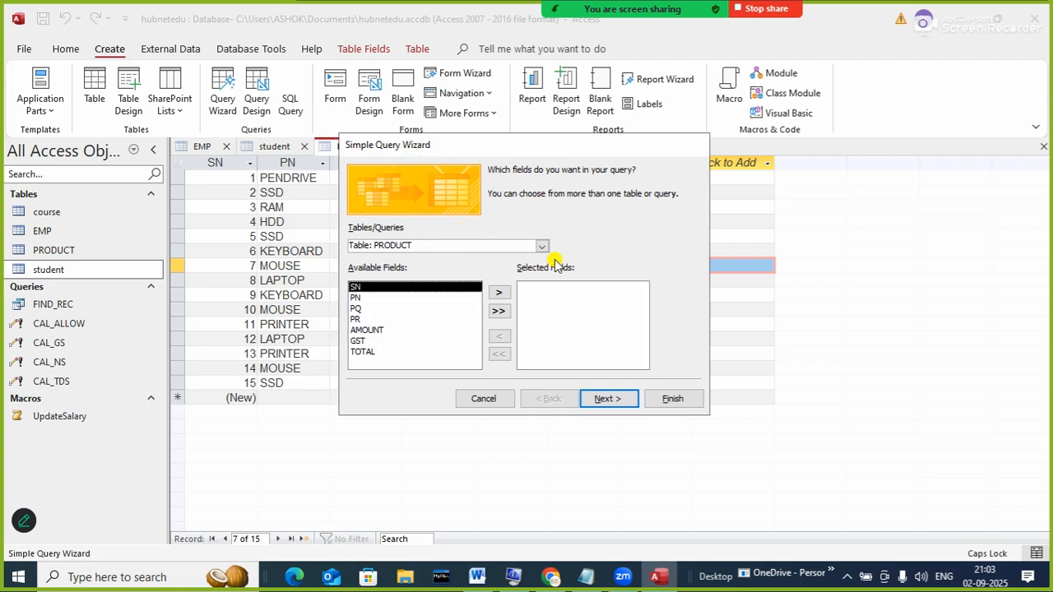
left_click(497, 311)
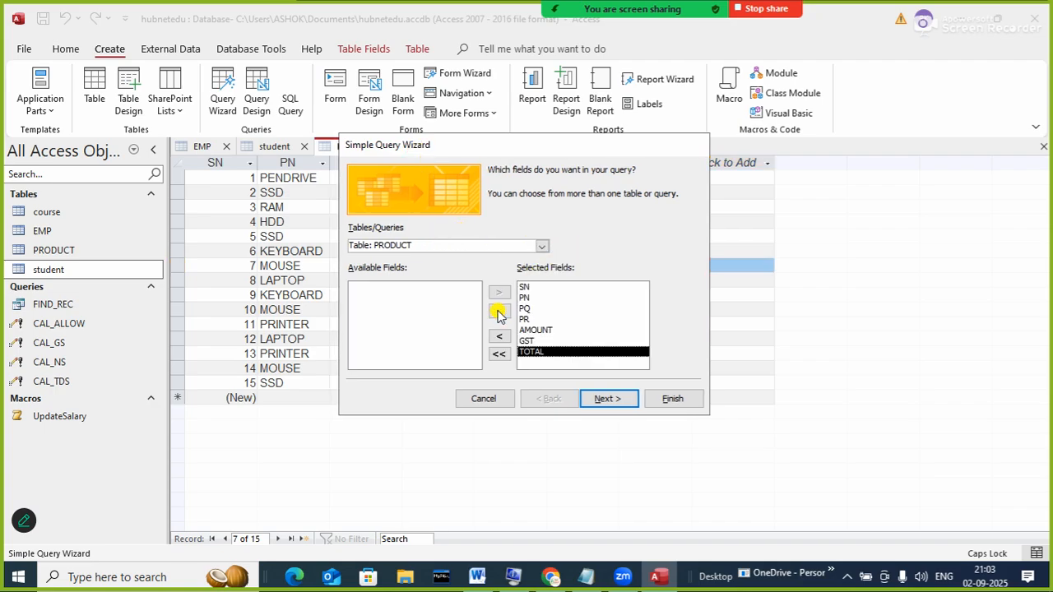
left_click(601, 399)
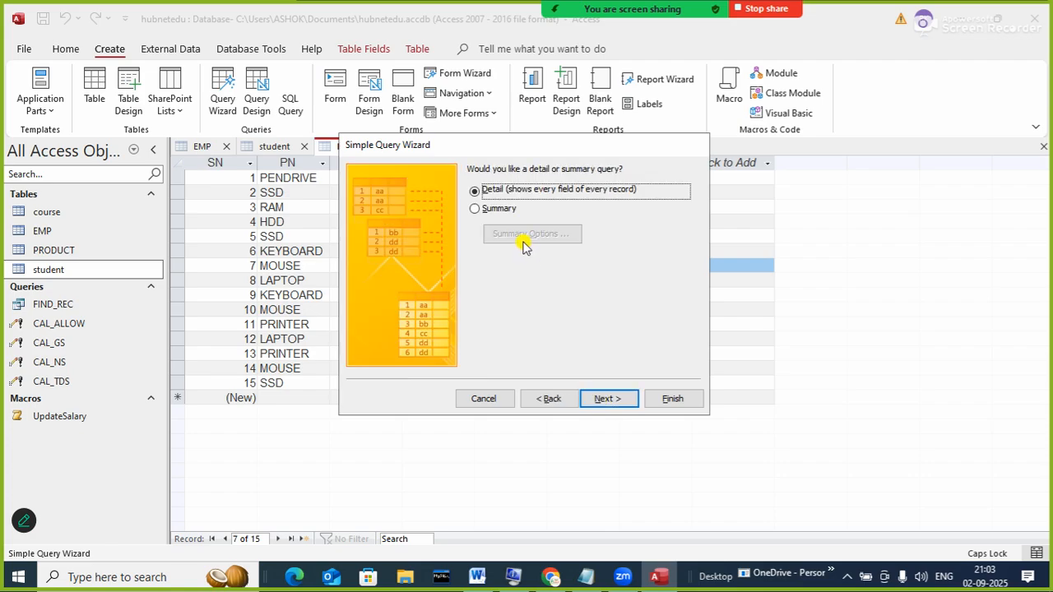
left_click(604, 399)
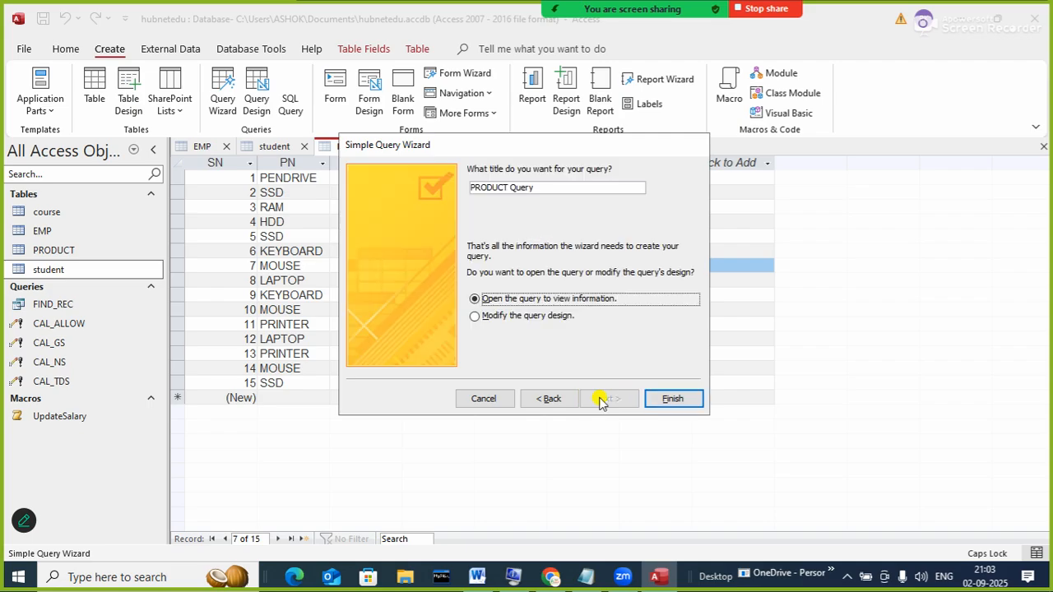
- Title the query GST and finish it set to open in Design View
left_click(494, 319)
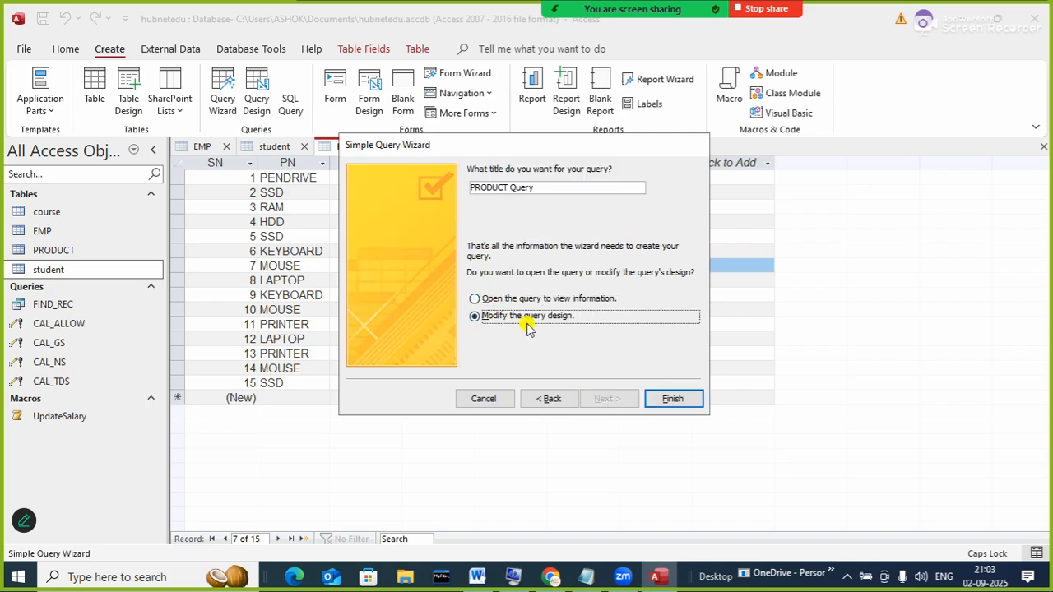
left_click_drag(557, 190, 407, 181)
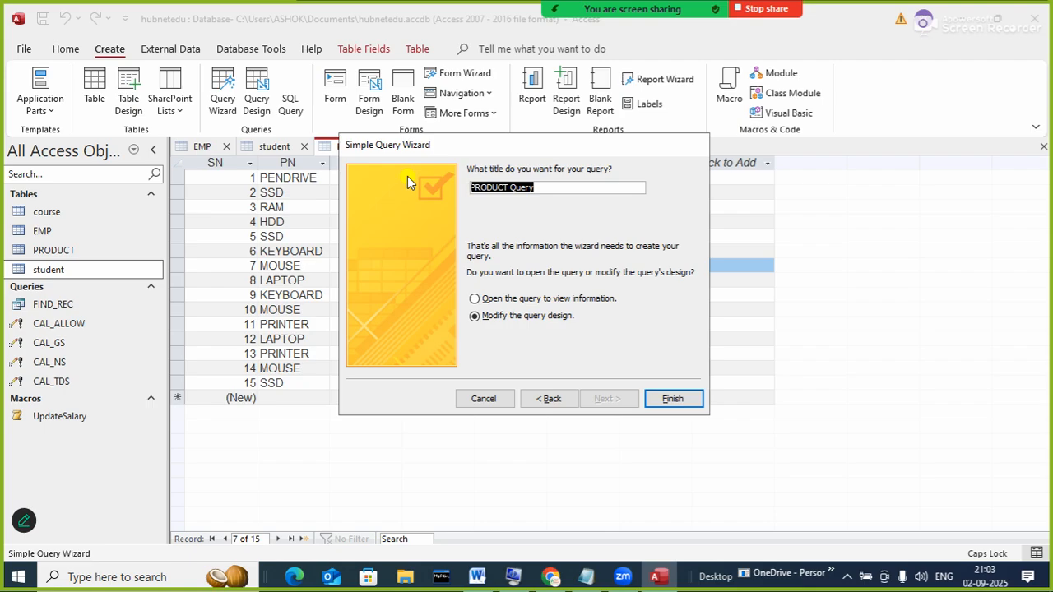
type("GST")
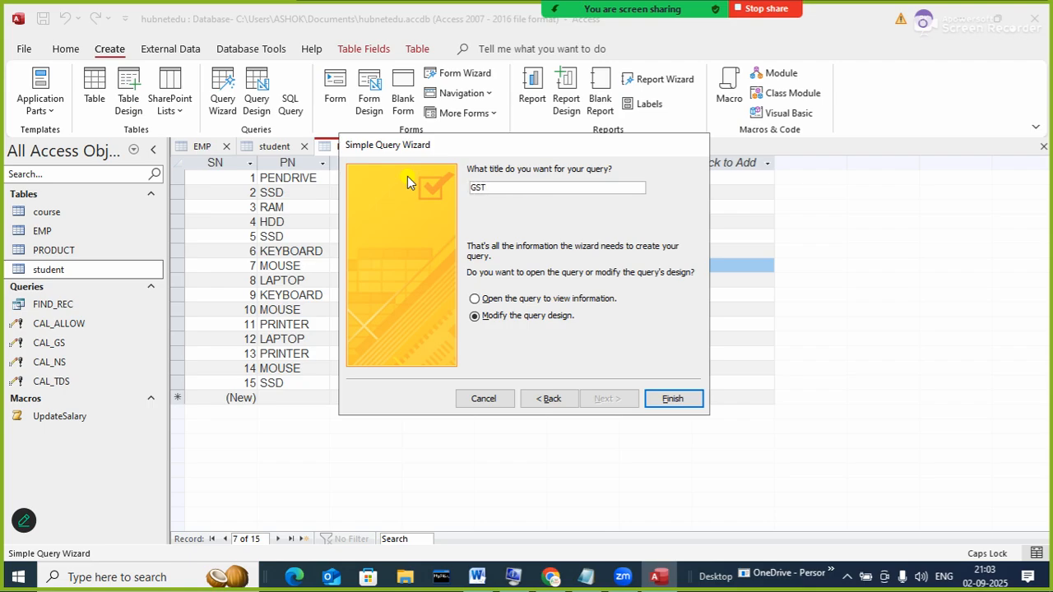
key("BackSpace")
key("BackSpace")
key("BackSpace")
type("GST")
left_click(654, 399)
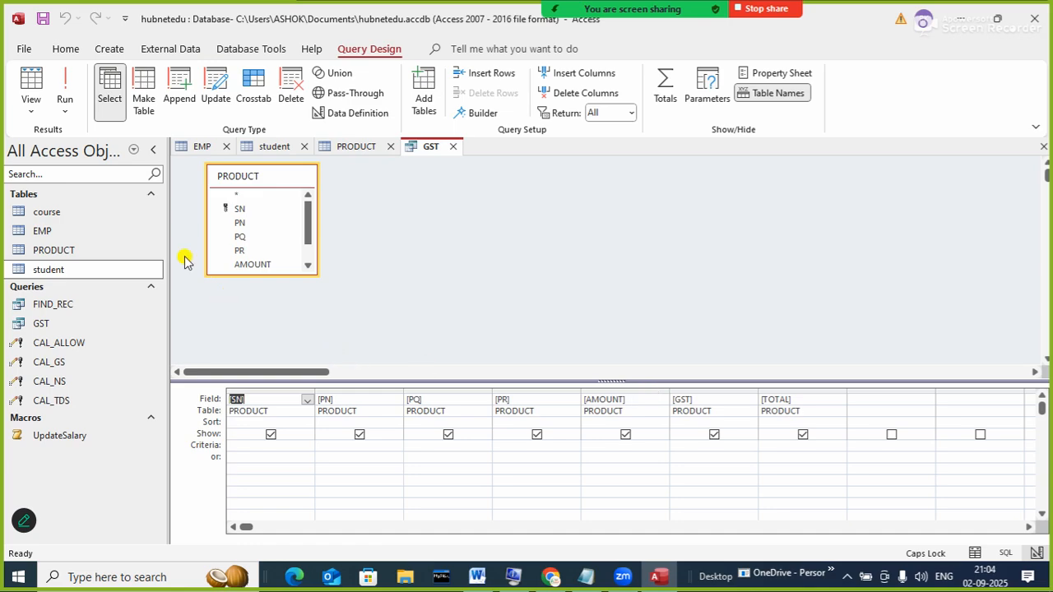
- Make GST an update query setting the GST field to [AMOUNT]*18/100, then save it
left_click(217, 86)
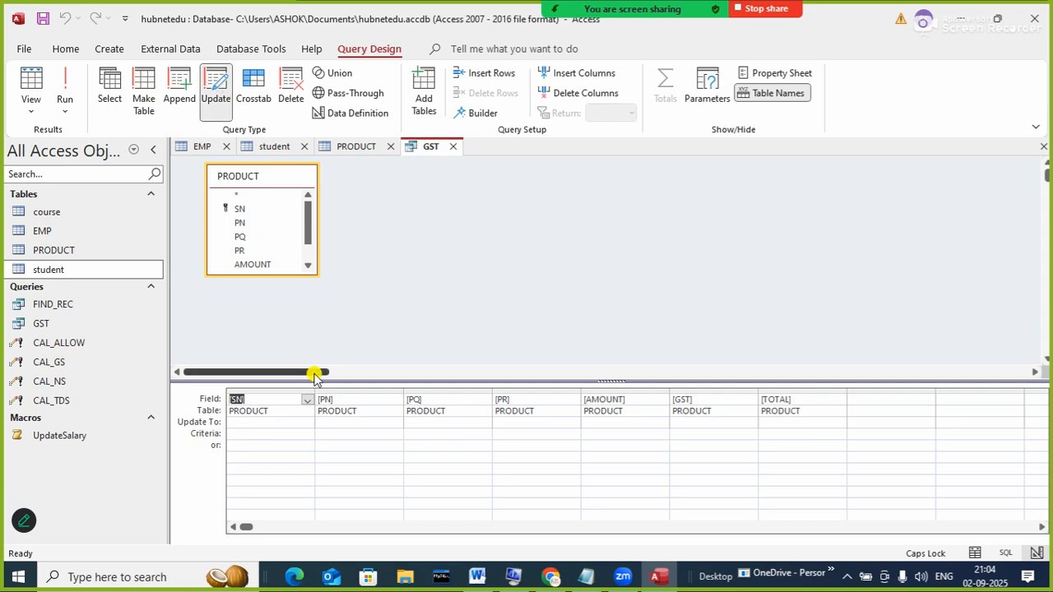
left_click(700, 421)
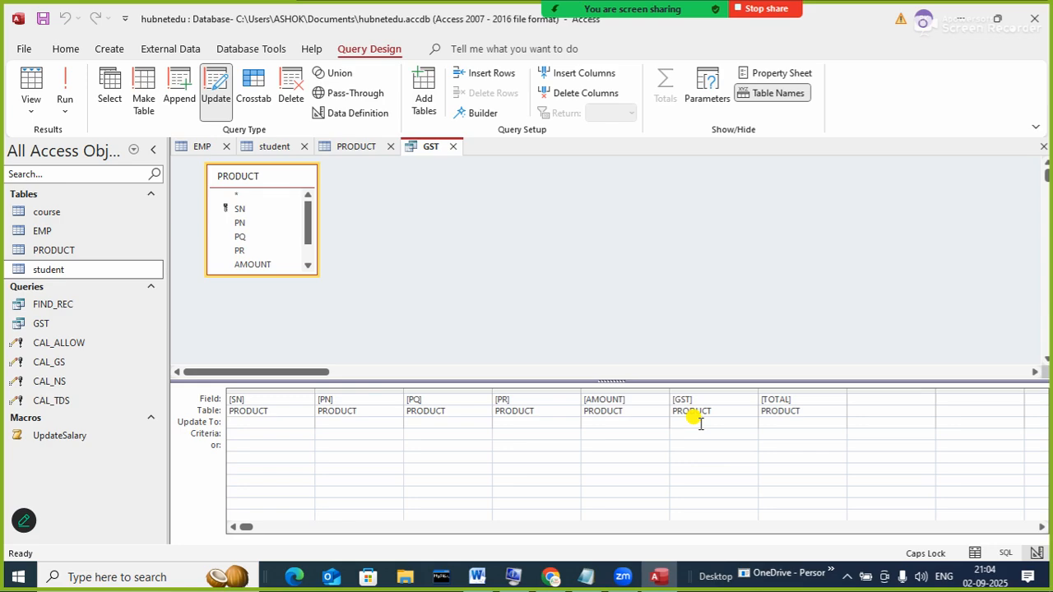
type("[A")
key("Tab")
type("*18/100")
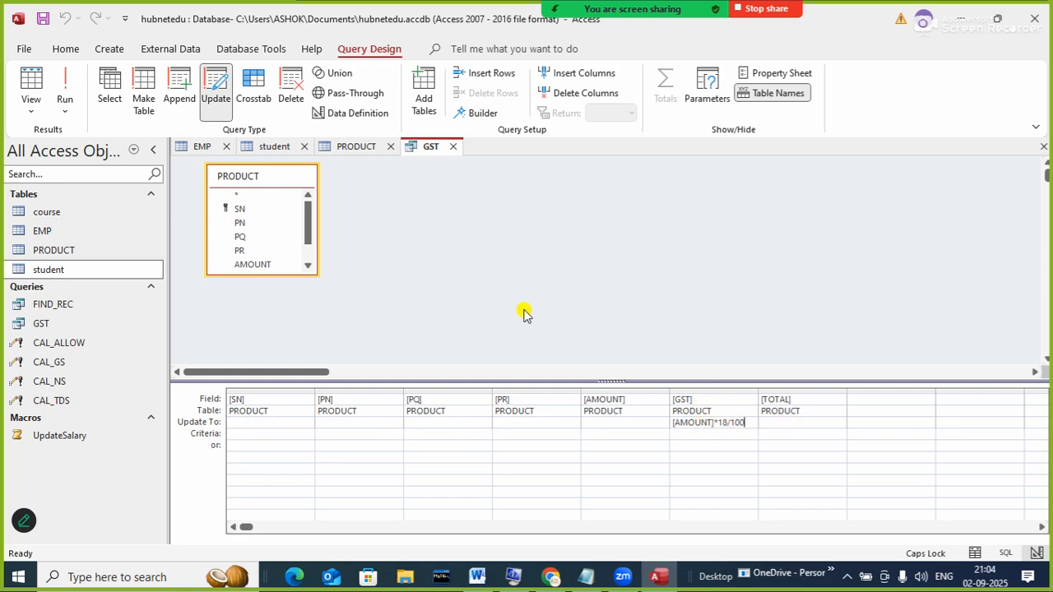
right_click(427, 148)
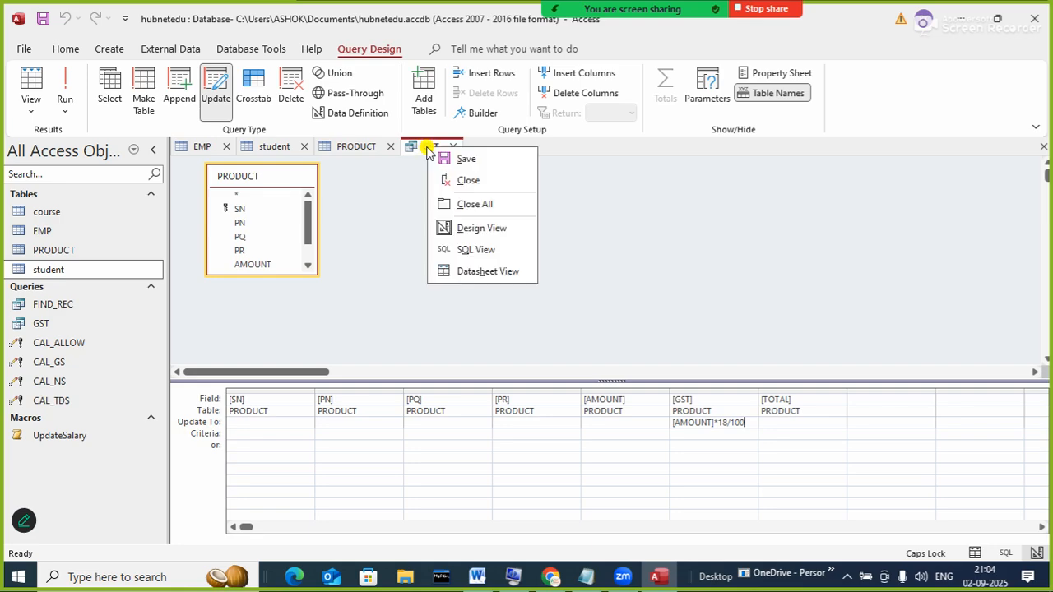
left_click(449, 159)
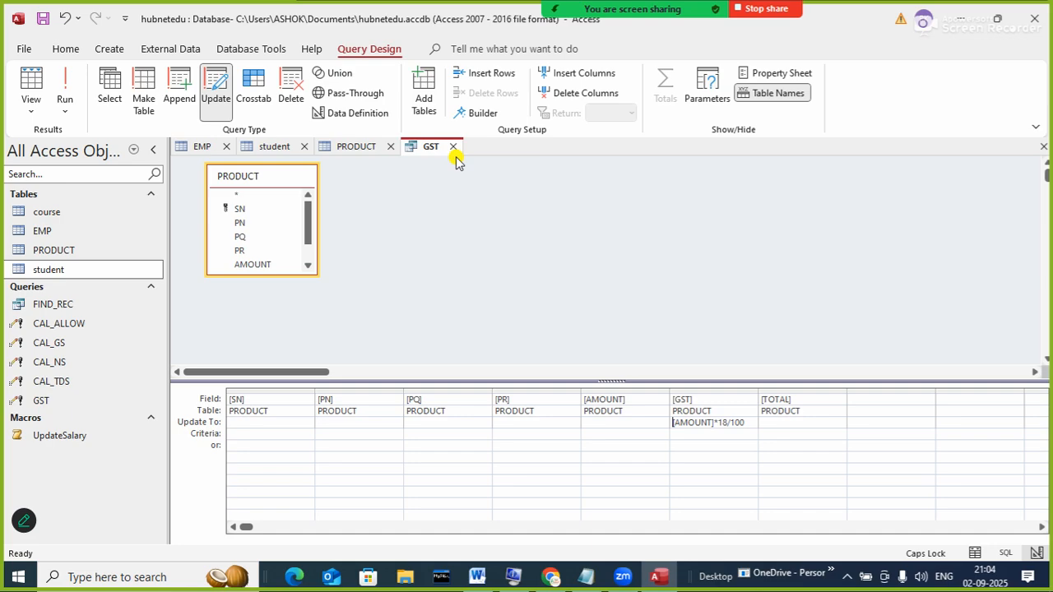
- Close the GST design, refresh, and run the GST query, approving the update of 15 rows
left_click(451, 147)
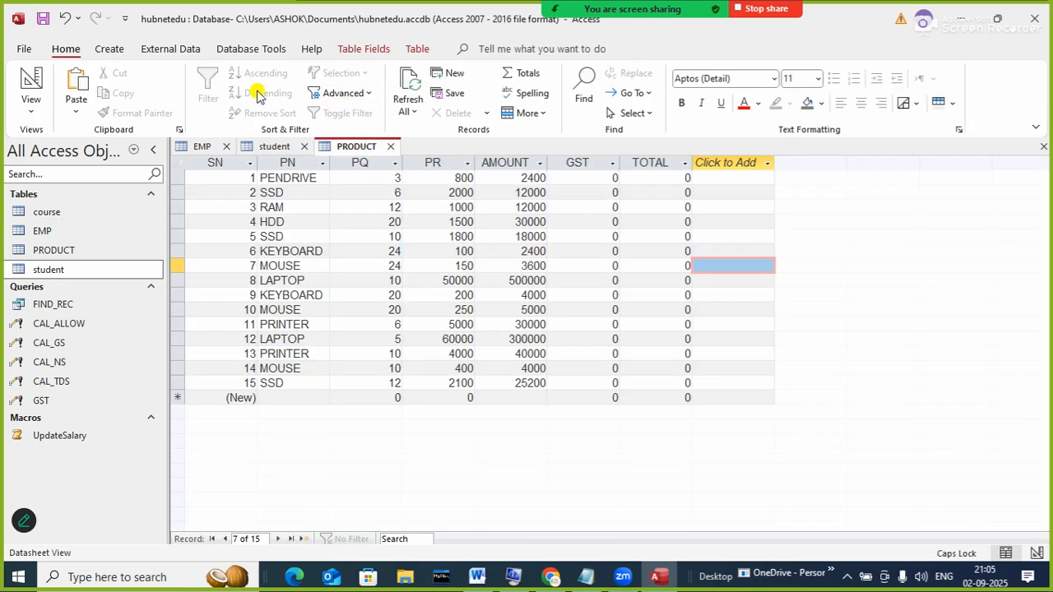
left_click(407, 84)
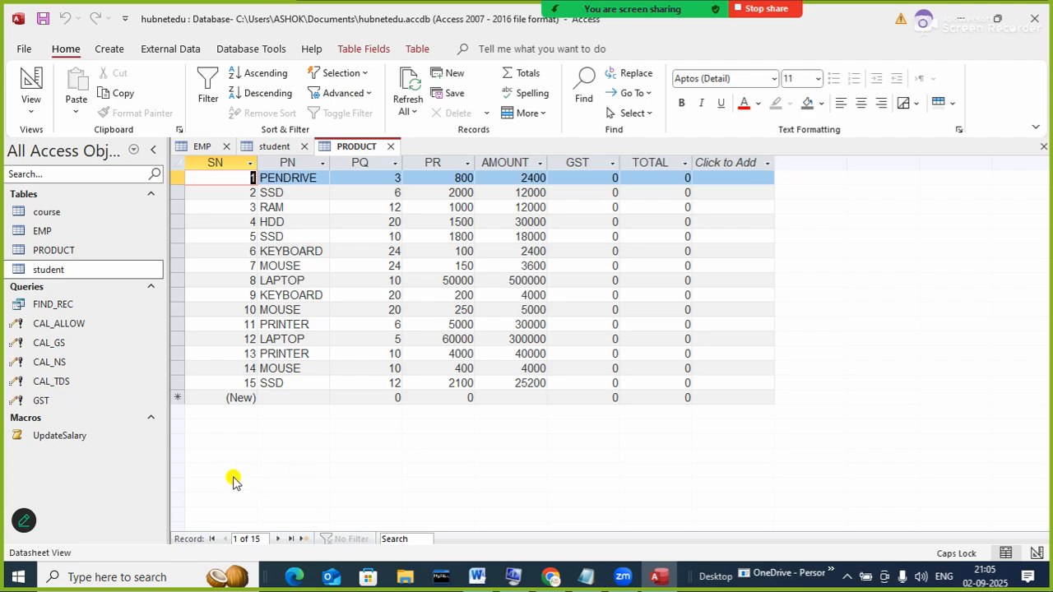
left_click(46, 402)
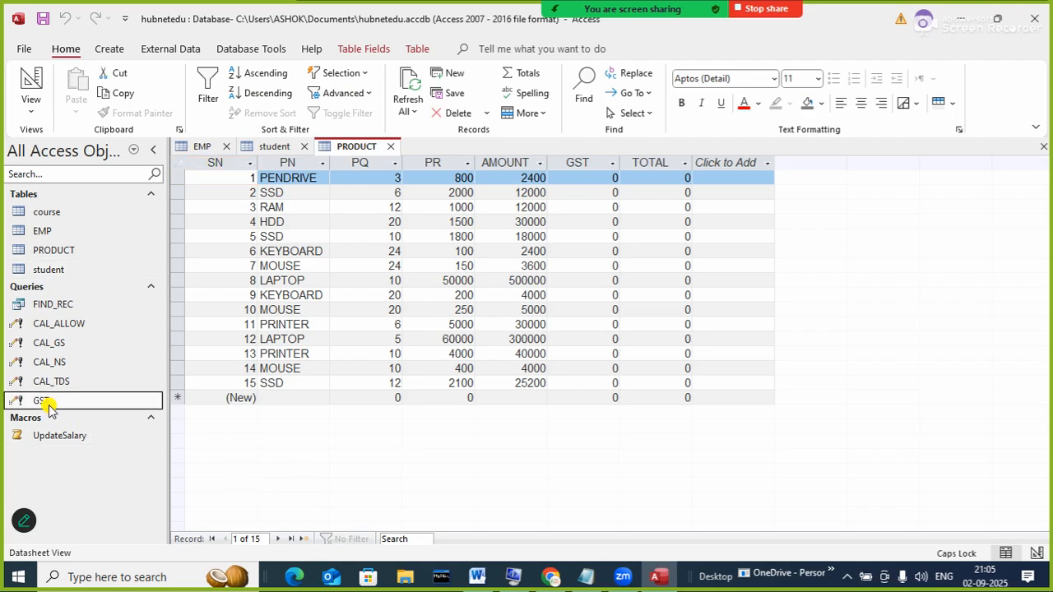
double_click(45, 402)
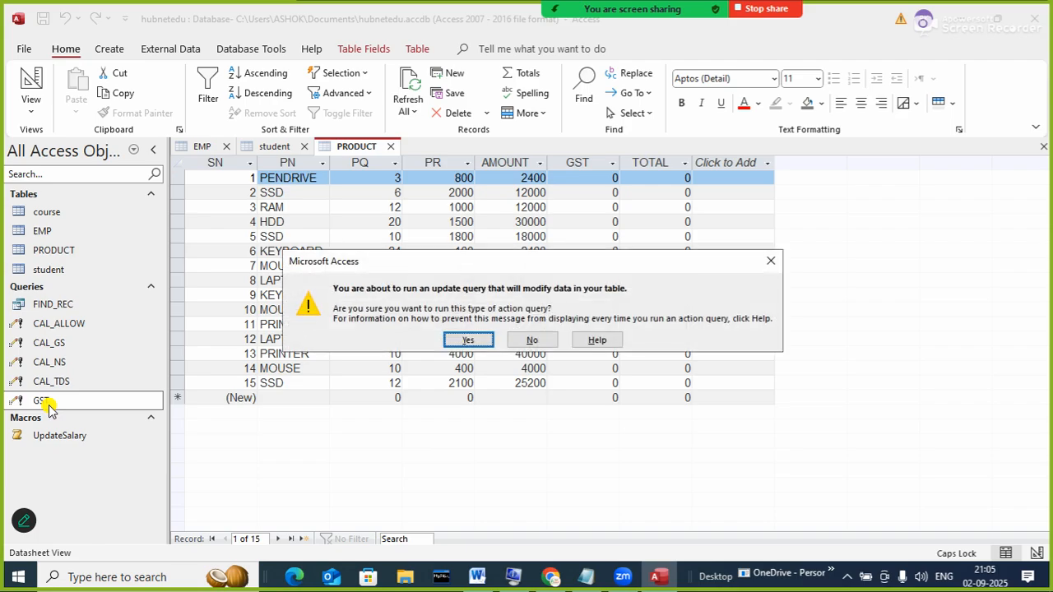
left_click_drag(368, 265, 309, 182)
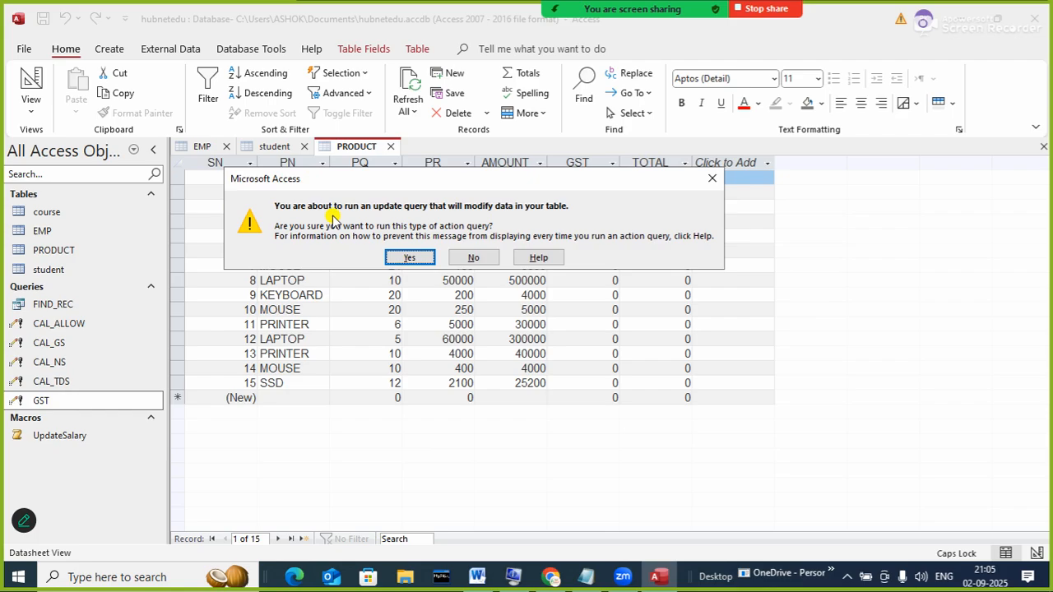
left_click(403, 259)
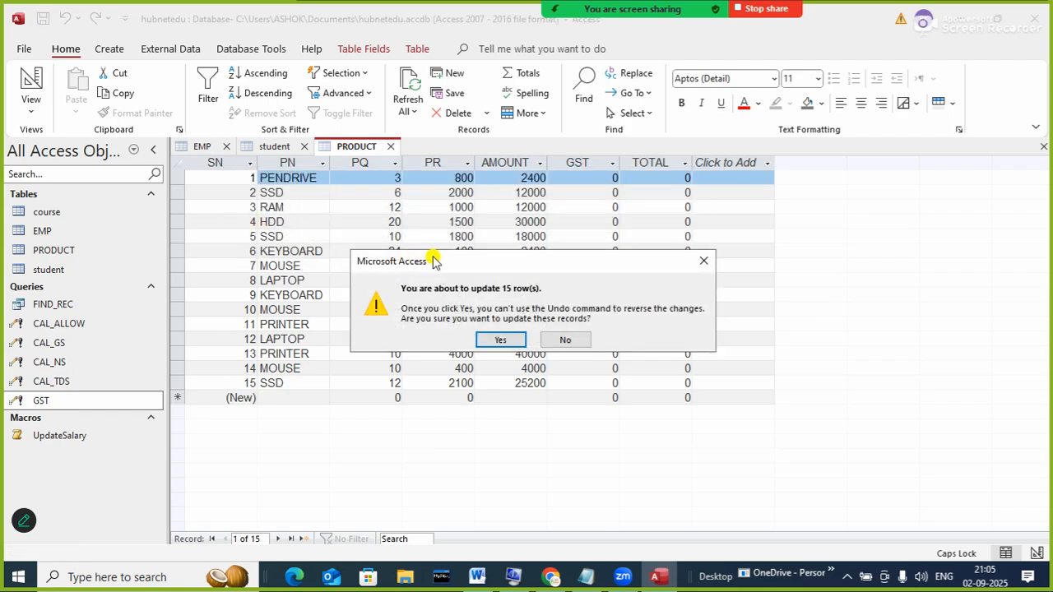
left_click_drag(447, 264, 748, 220)
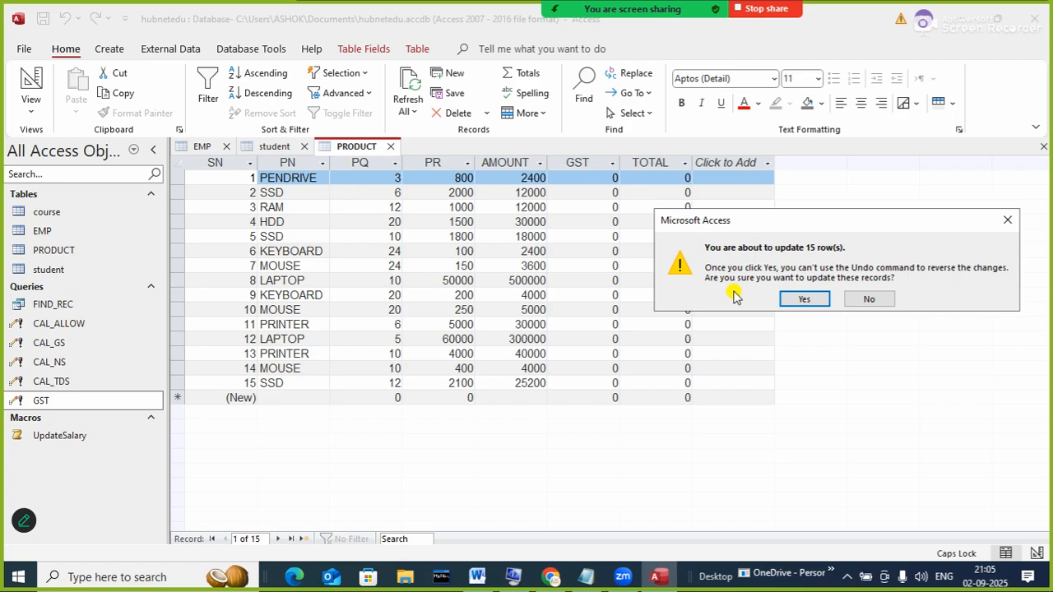
left_click(810, 300)
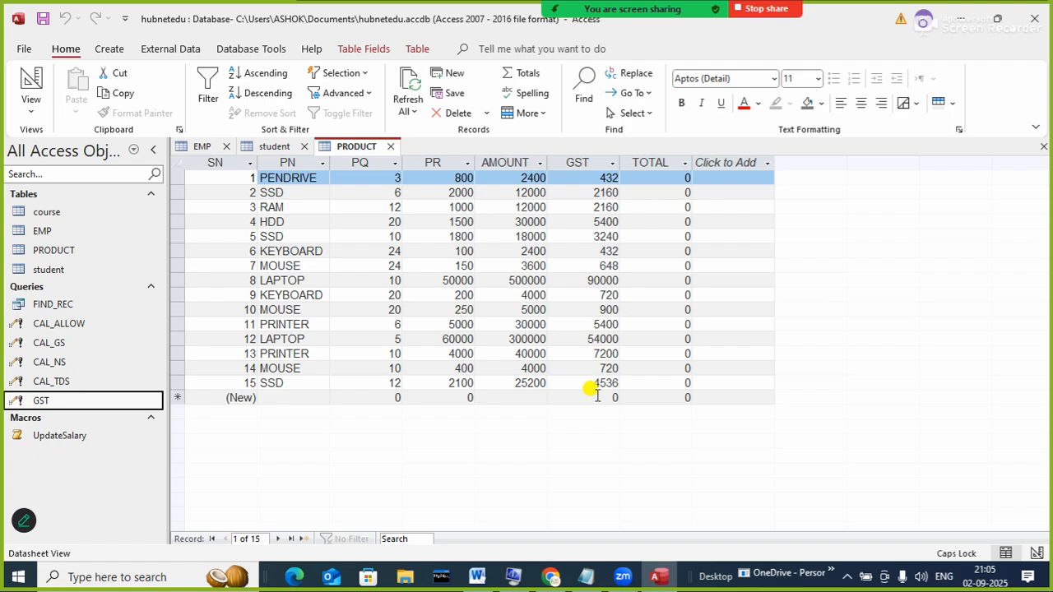
left_click(109, 49)
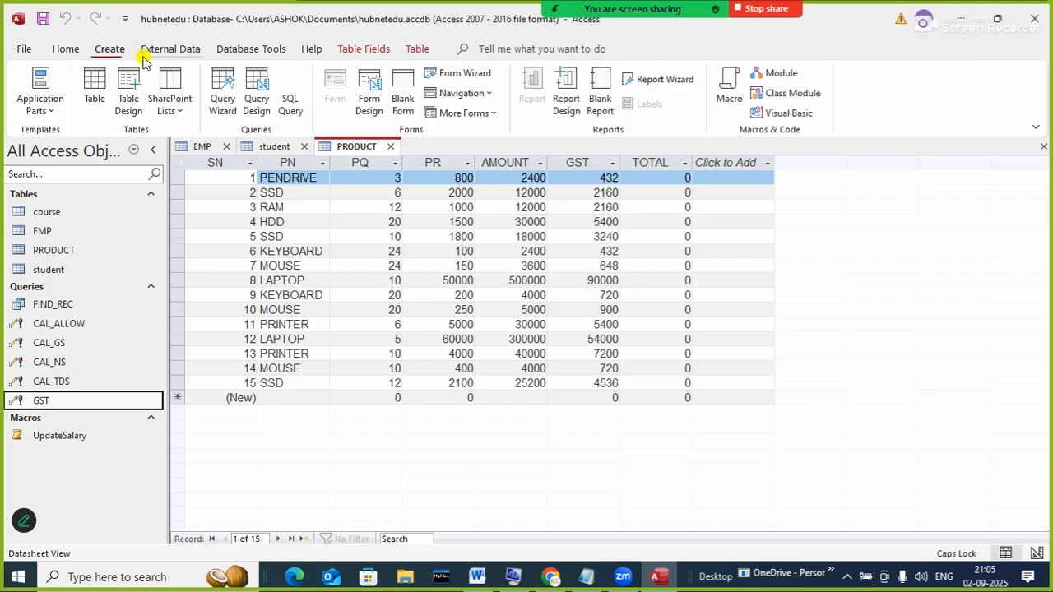
left_click(222, 97)
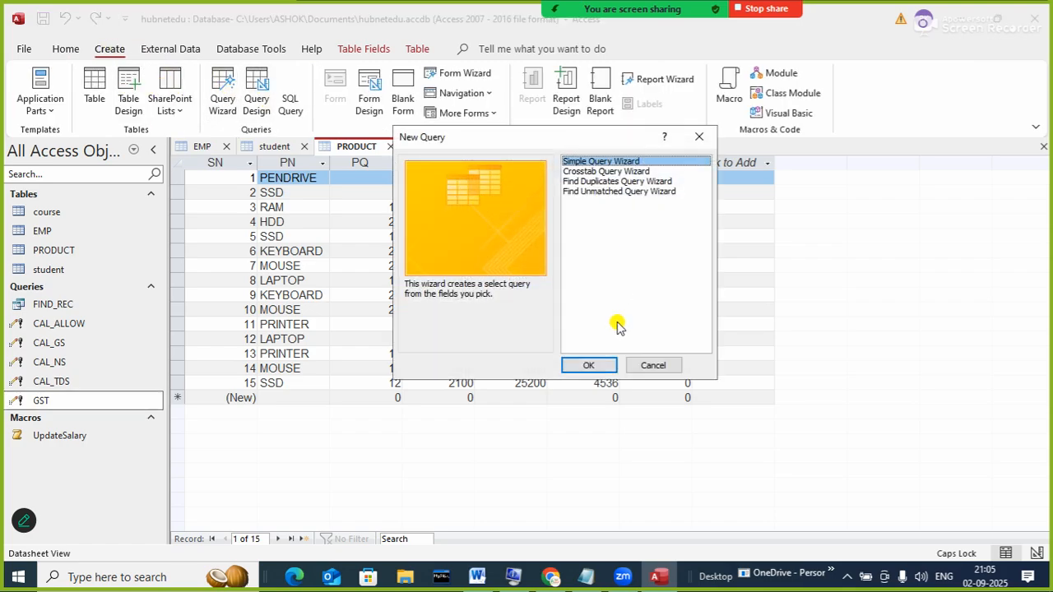
left_click(590, 365)
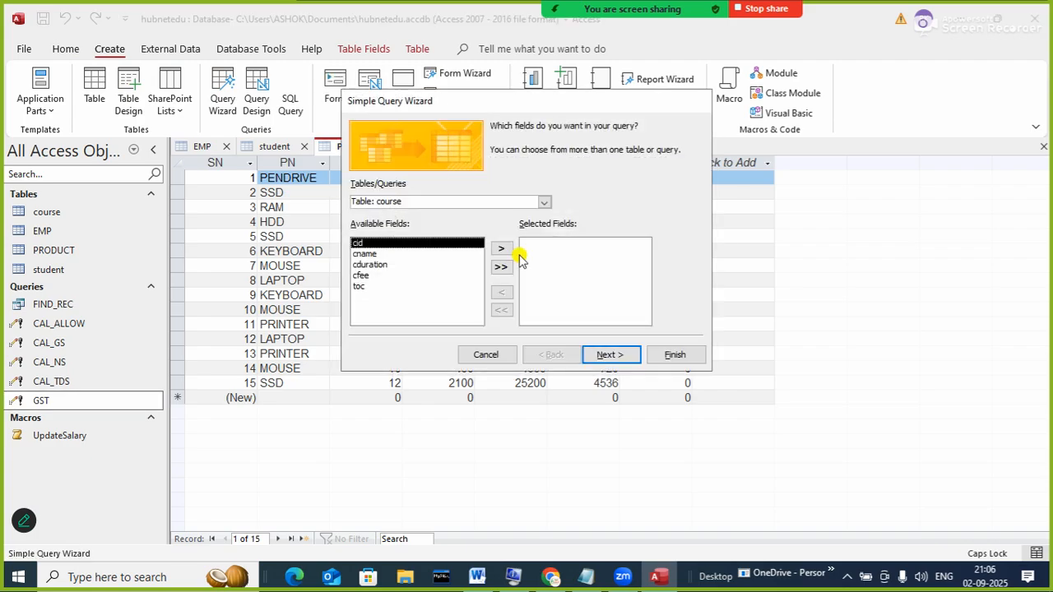
left_click(544, 202)
left_click(404, 236)
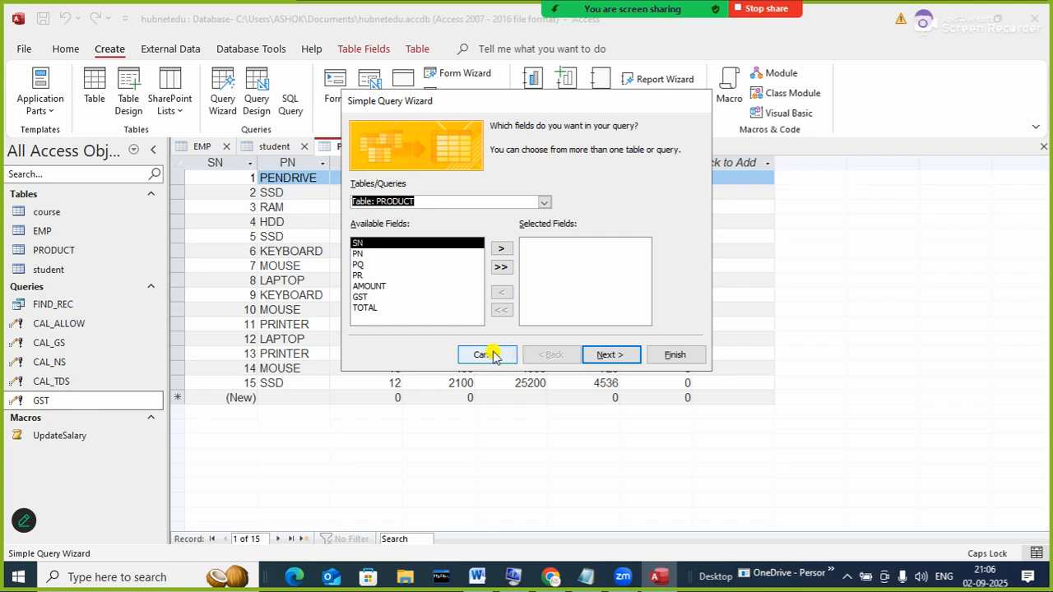
left_click_drag(479, 104, 540, 156)
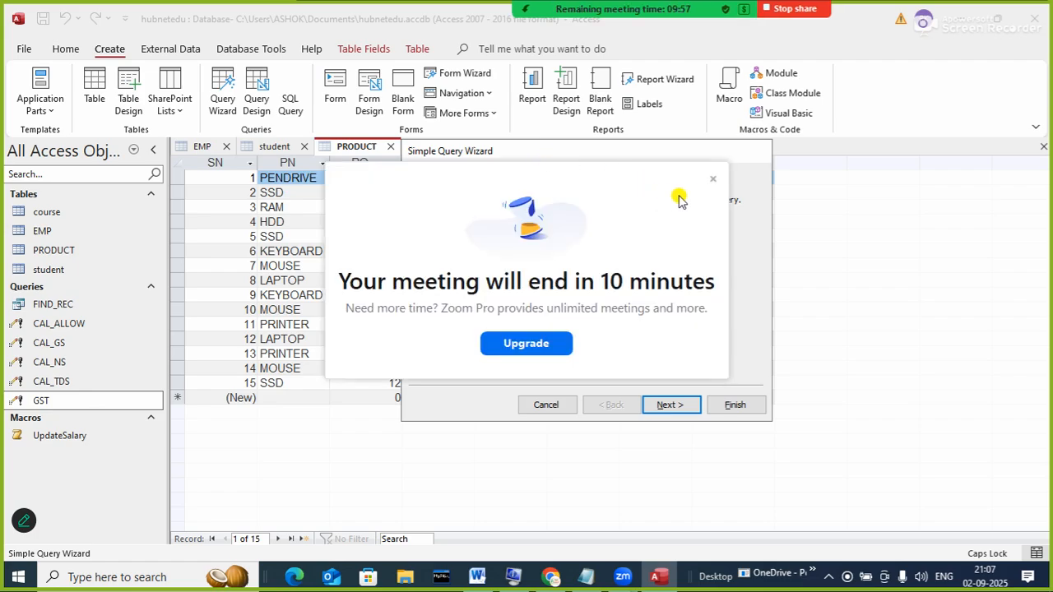
- Restart the Simple Query Wizard with the PRODUCT table as its source
left_click(712, 179)
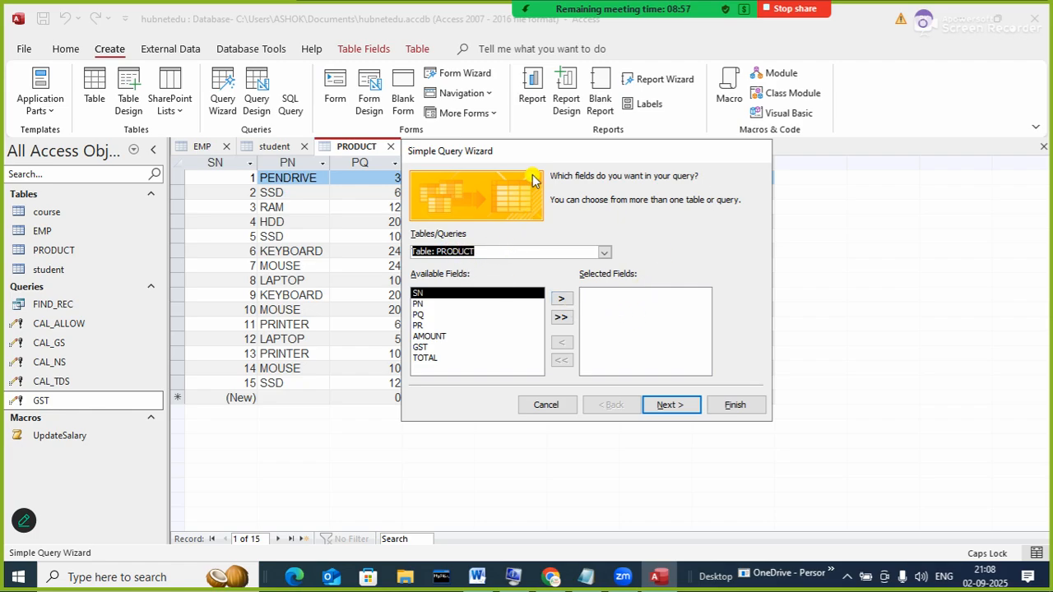
left_click(552, 403)
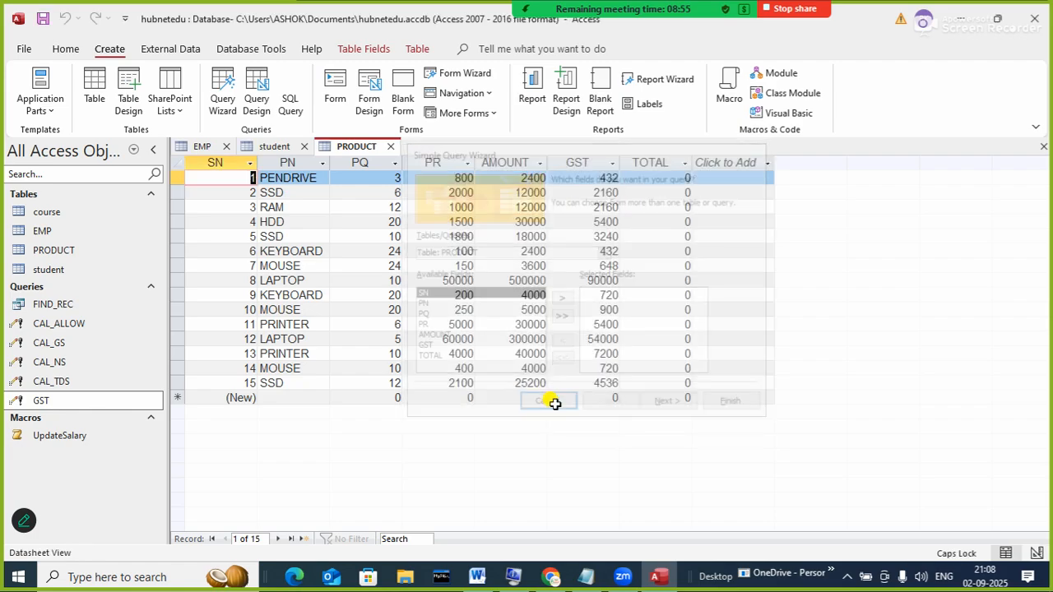
left_click(227, 97)
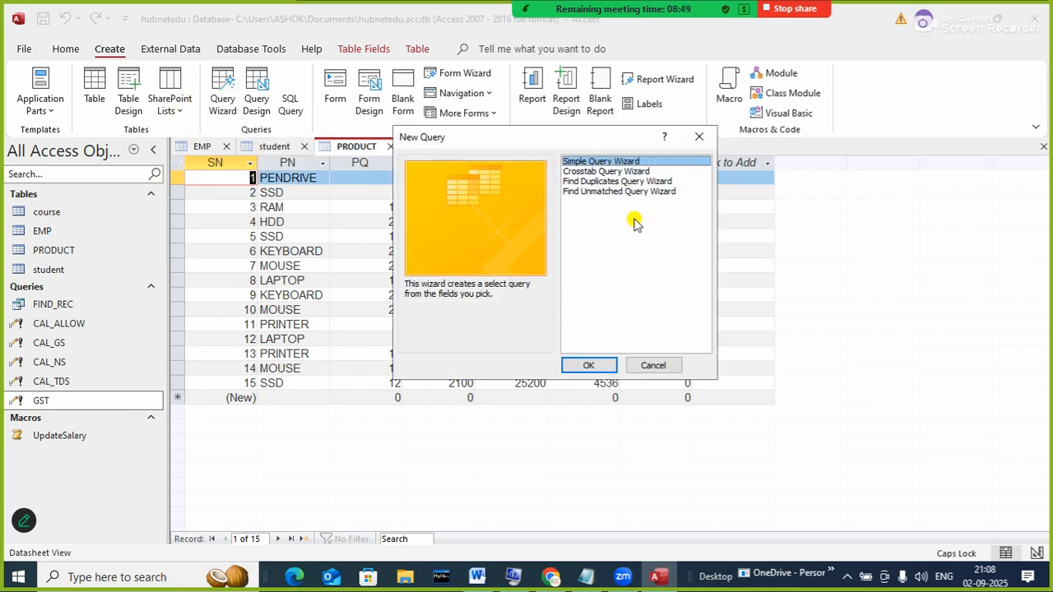
left_click(594, 365)
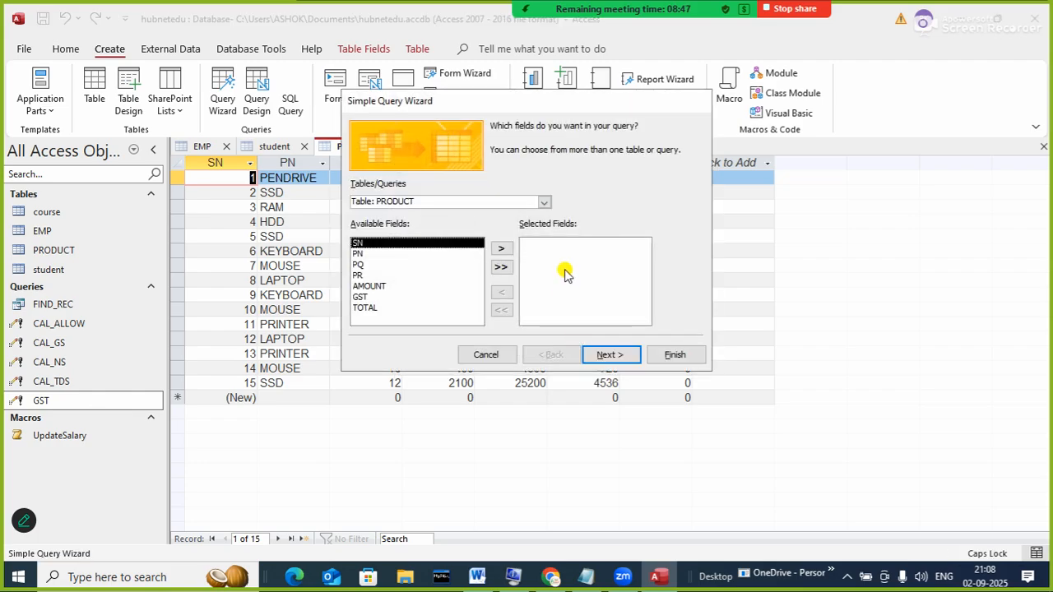
left_click(543, 202)
left_click(423, 235)
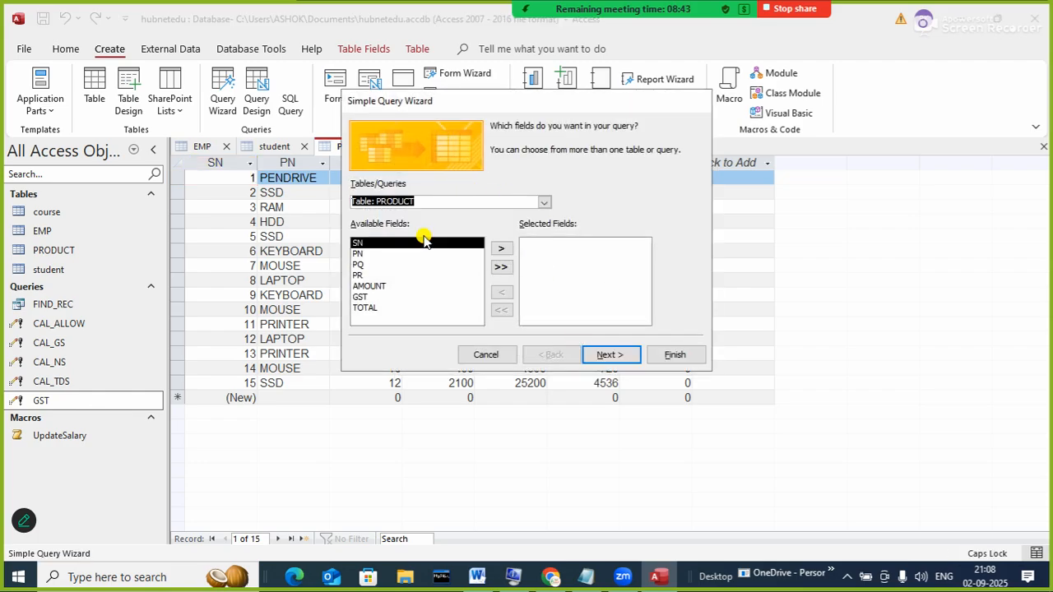
- Add all PRODUCT fields, title the query TOTAL, and finish in Design View
left_click(503, 266)
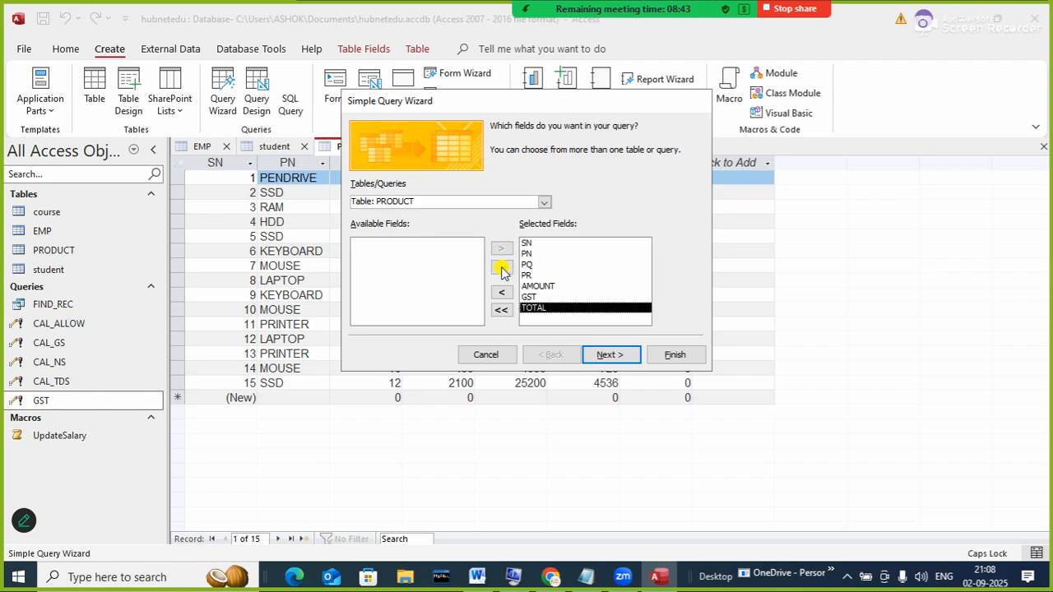
left_click(600, 355)
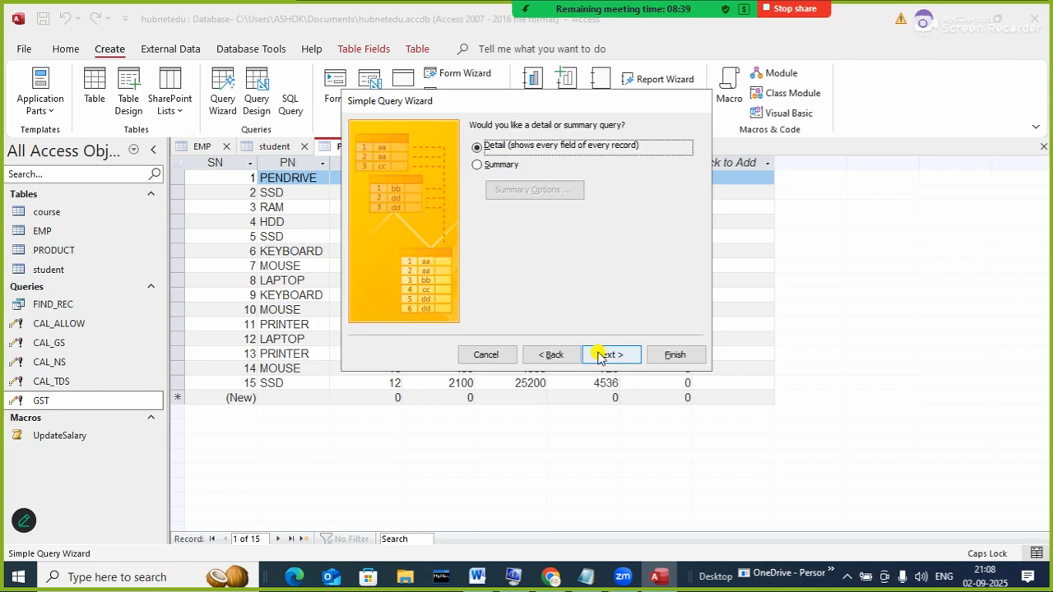
left_click(608, 354)
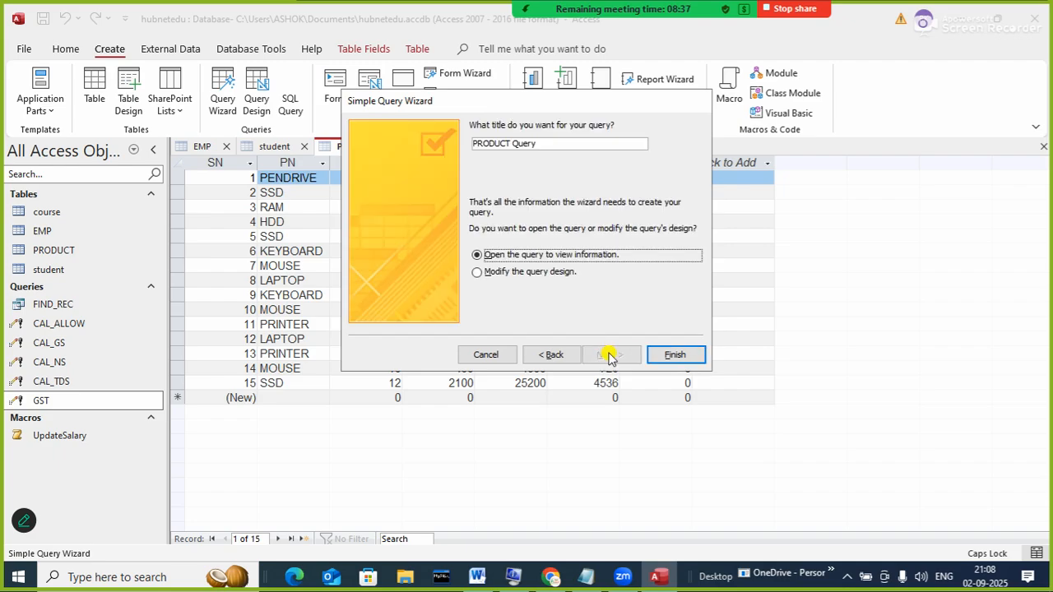
left_click(527, 273)
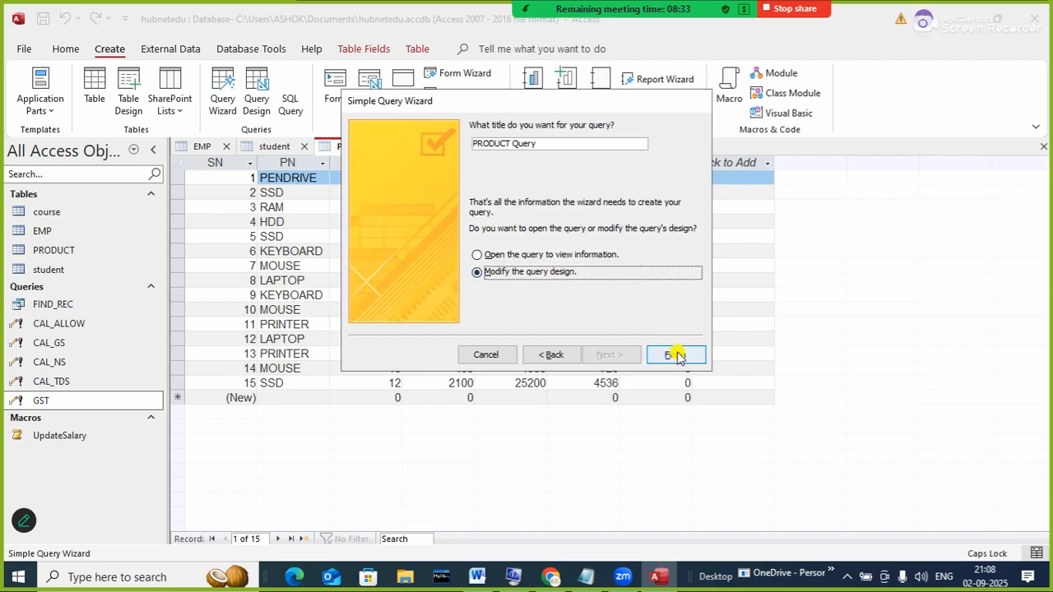
left_click_drag(547, 142, 417, 144)
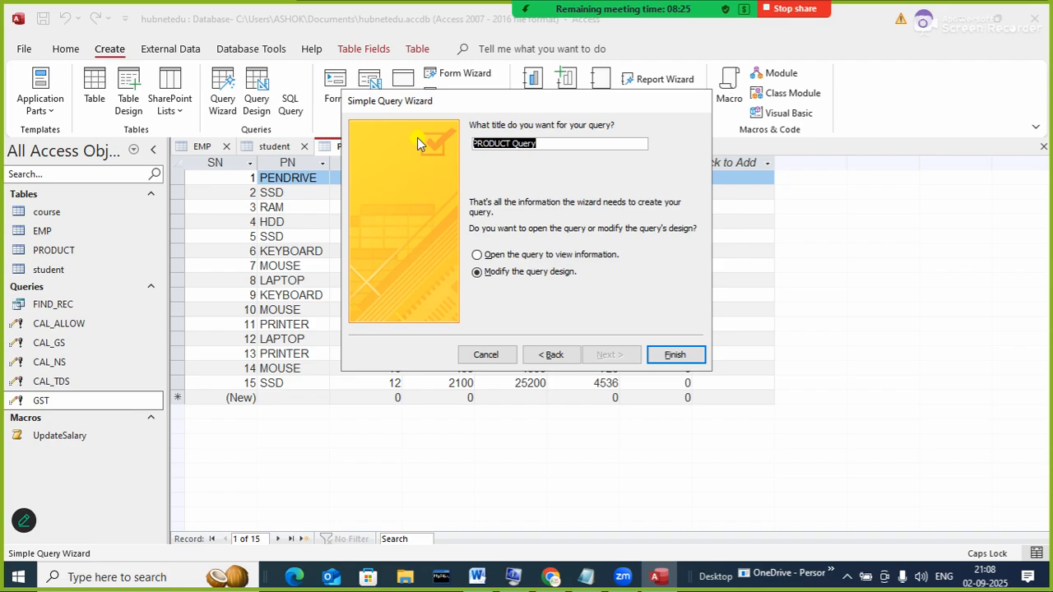
type("TOTAL")
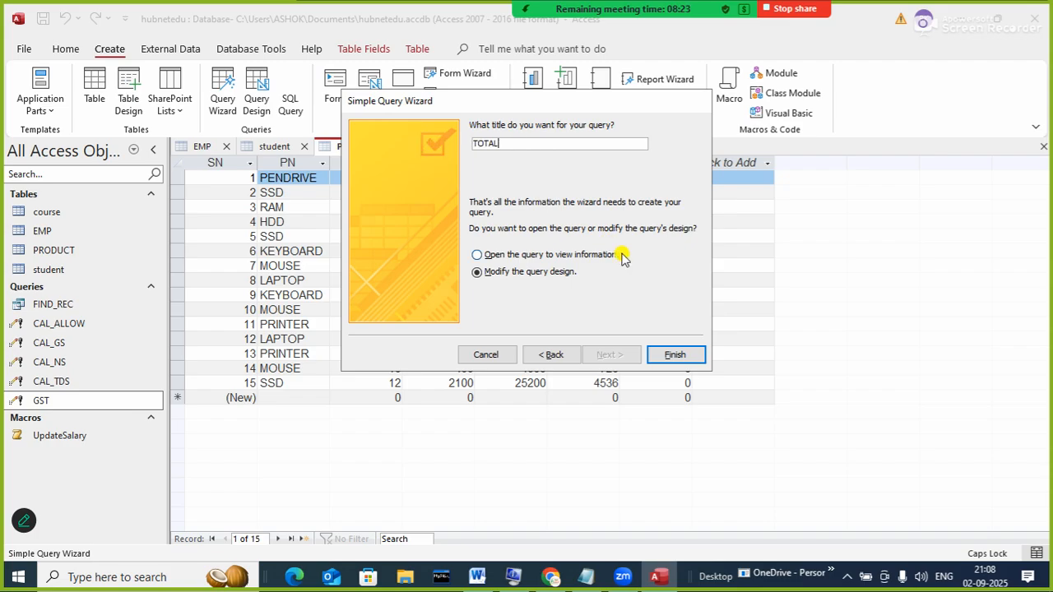
left_click(674, 354)
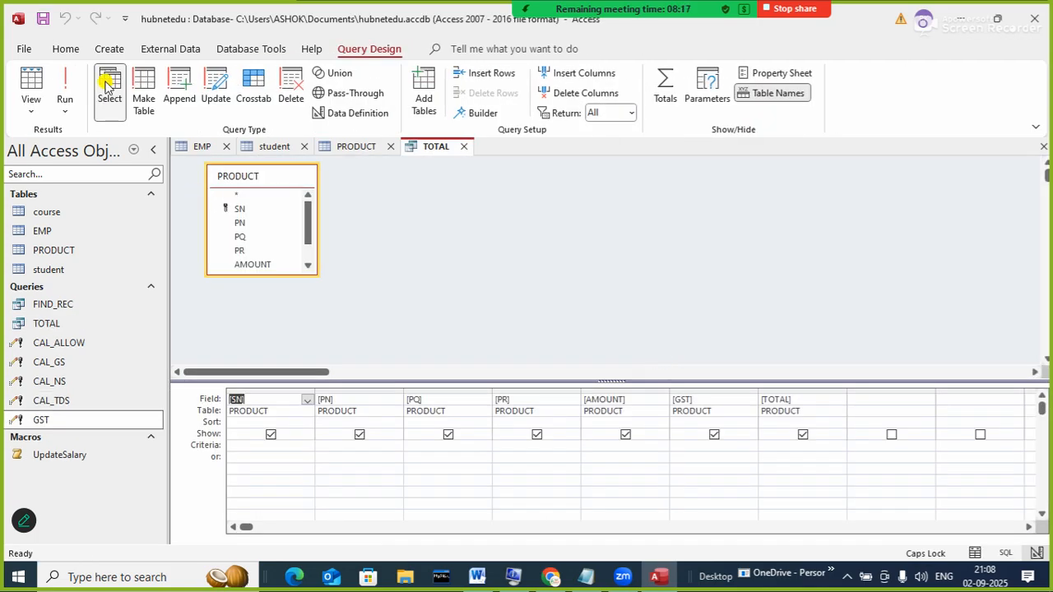
- Make TOTAL an update query with [AMOUNT]+[GST] as TOTAL's Update To value, save and close it
left_click(215, 96)
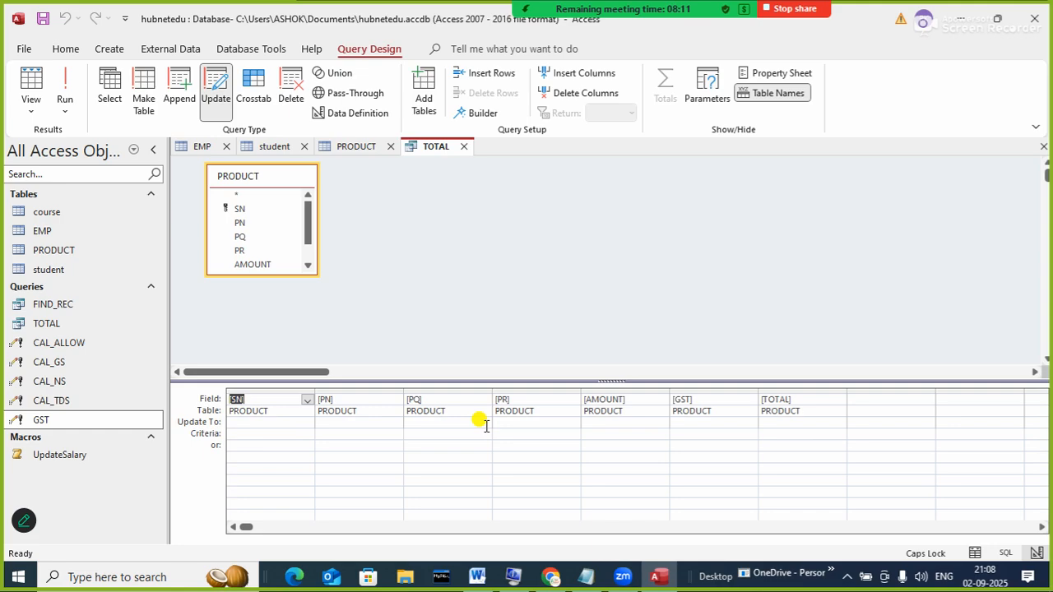
left_click(769, 421)
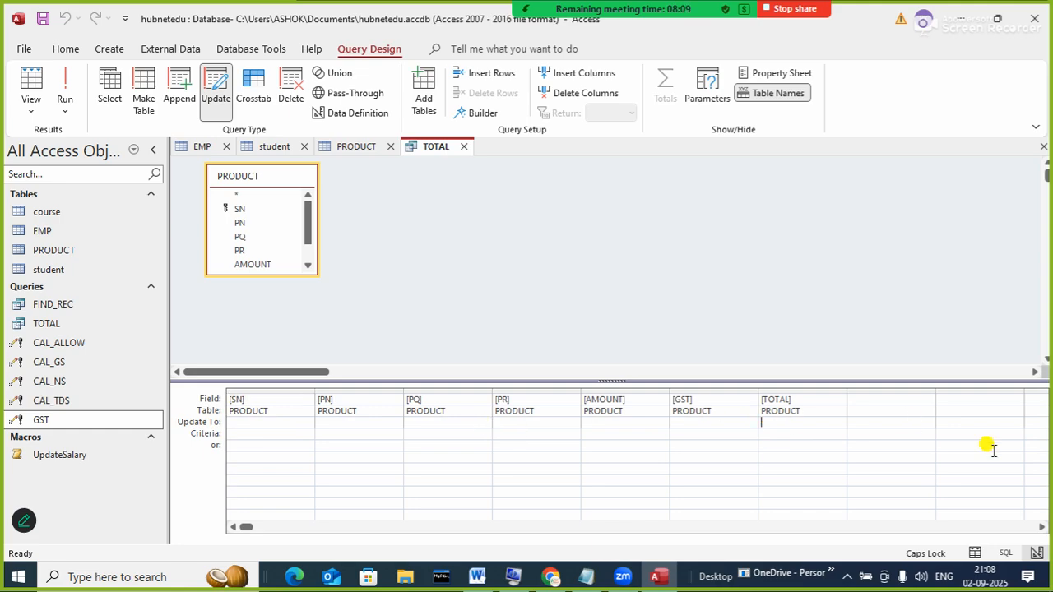
type("[A")
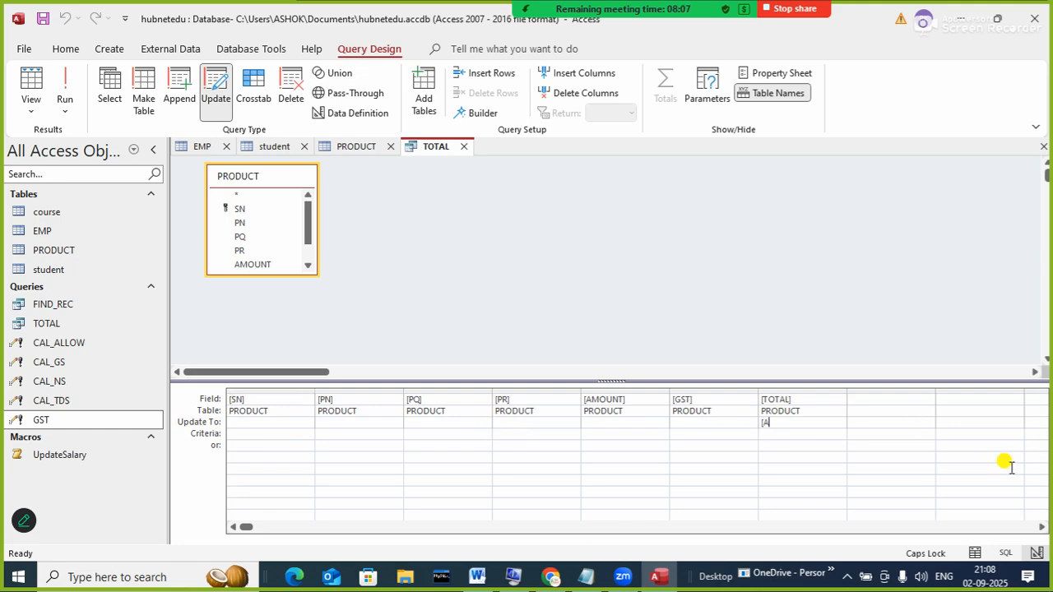
type("M")
key("Tab")
type("+[GS")
key("Tab")
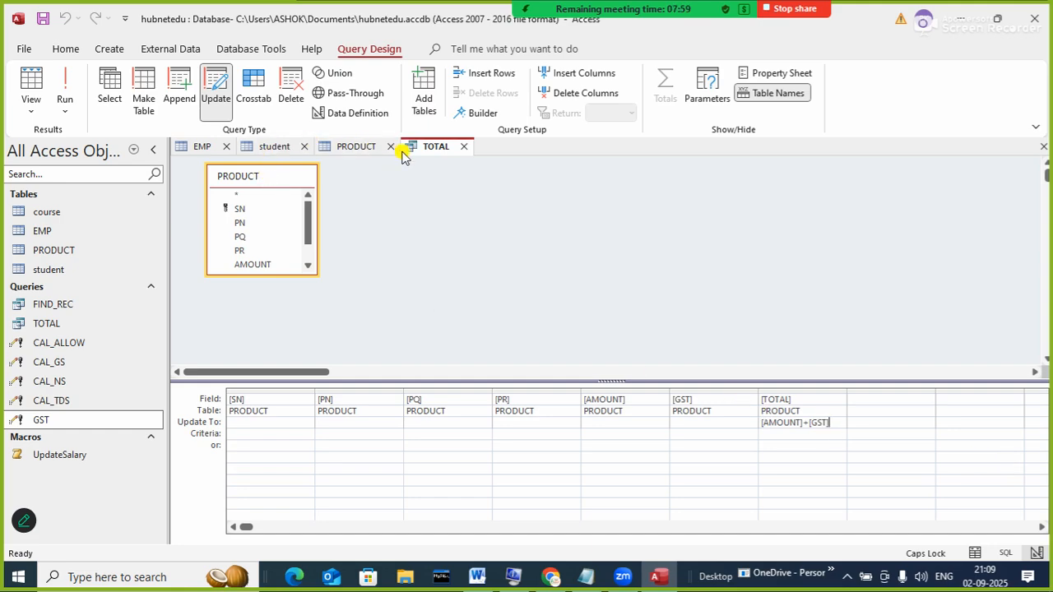
right_click(442, 147)
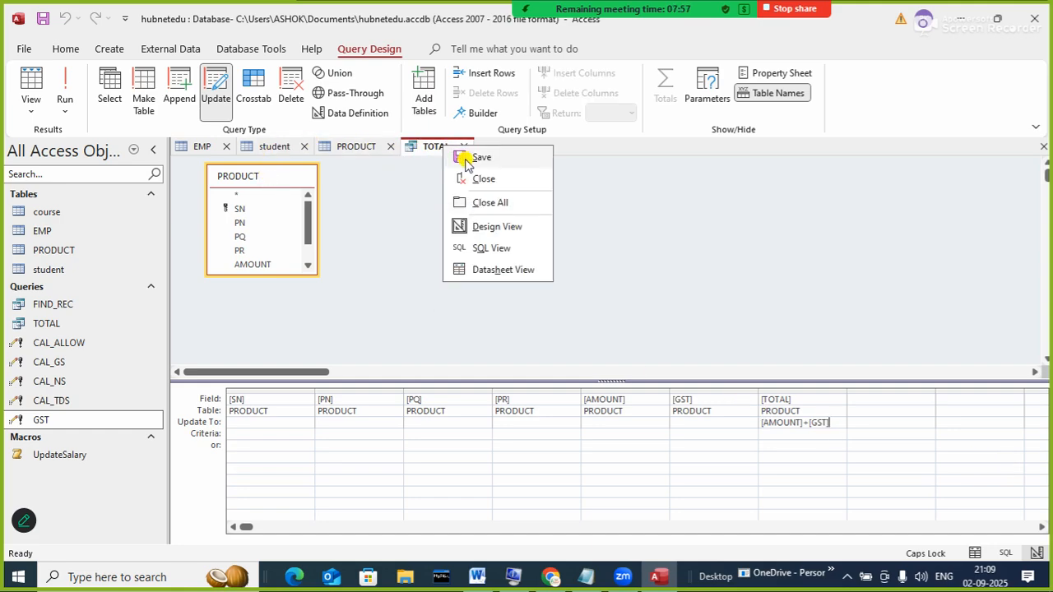
left_click(467, 157)
left_click(465, 146)
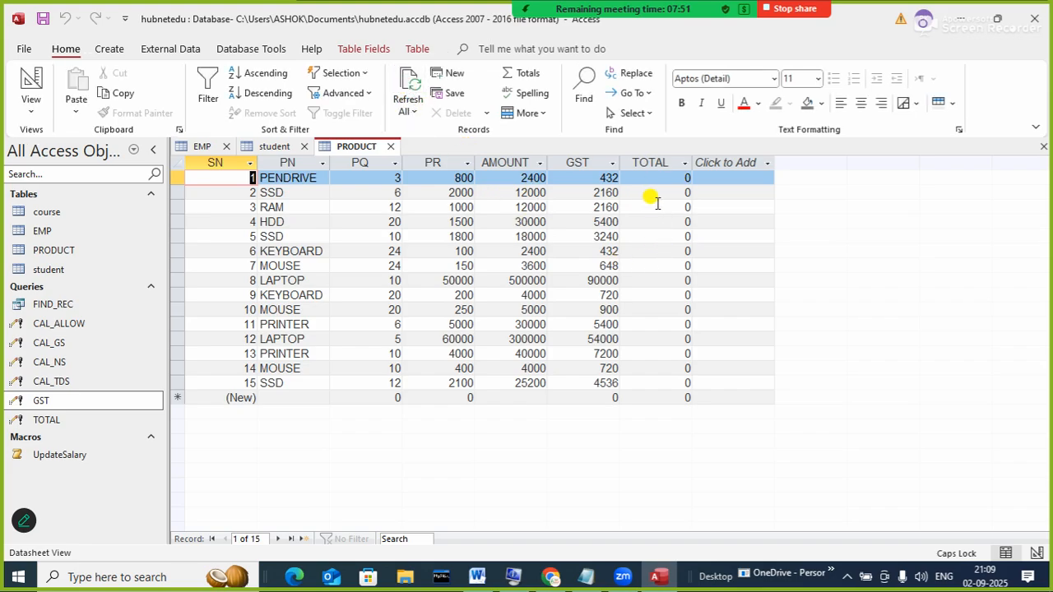
- Run the TOTAL query, approve updating all 15 rows, and refresh to show totals
left_click(64, 423)
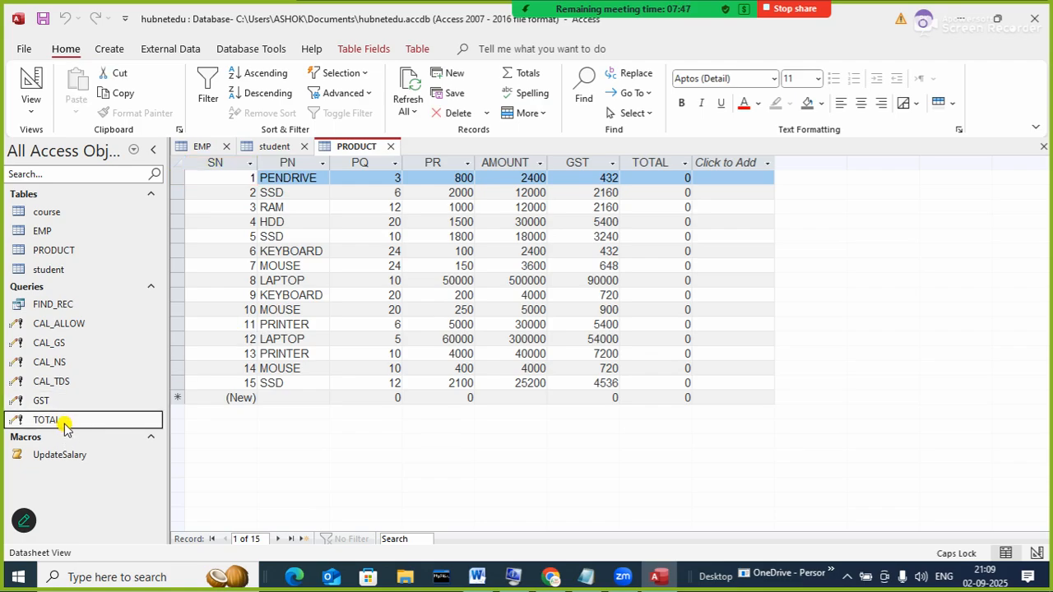
double_click(64, 423)
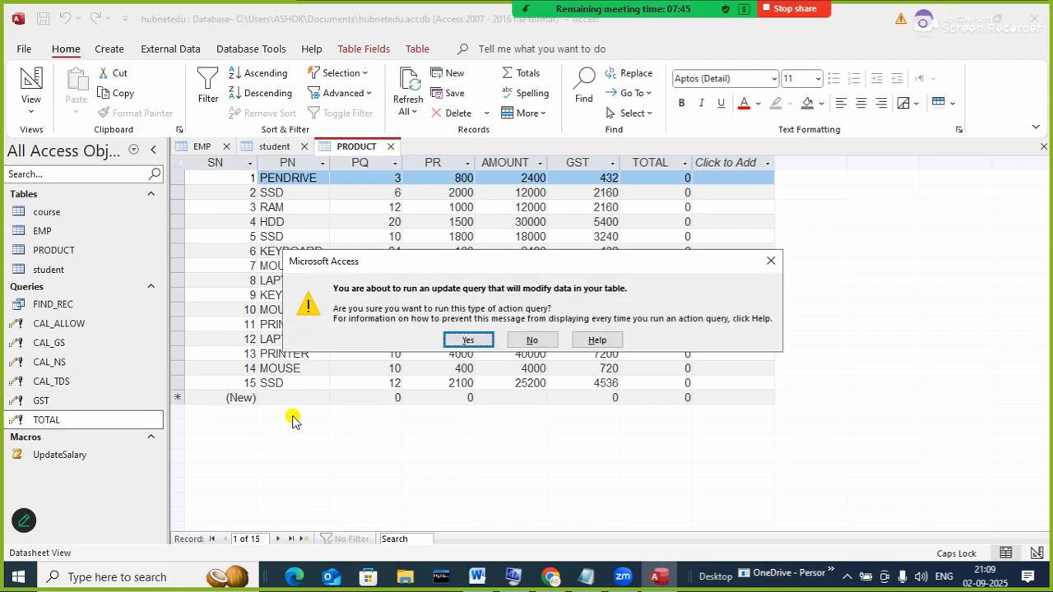
left_click(465, 345)
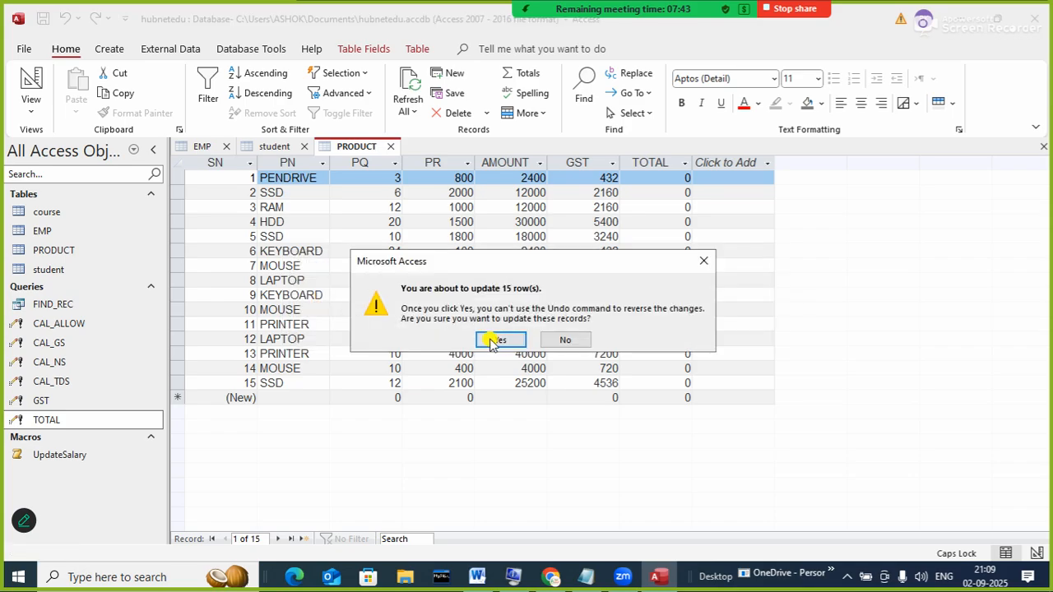
left_click(504, 337)
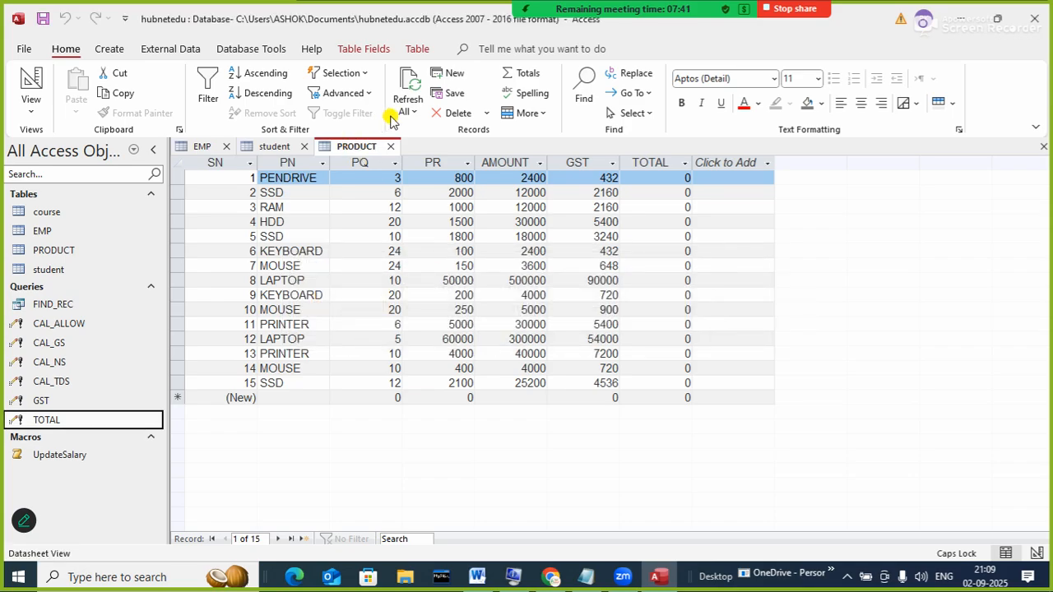
left_click(408, 92)
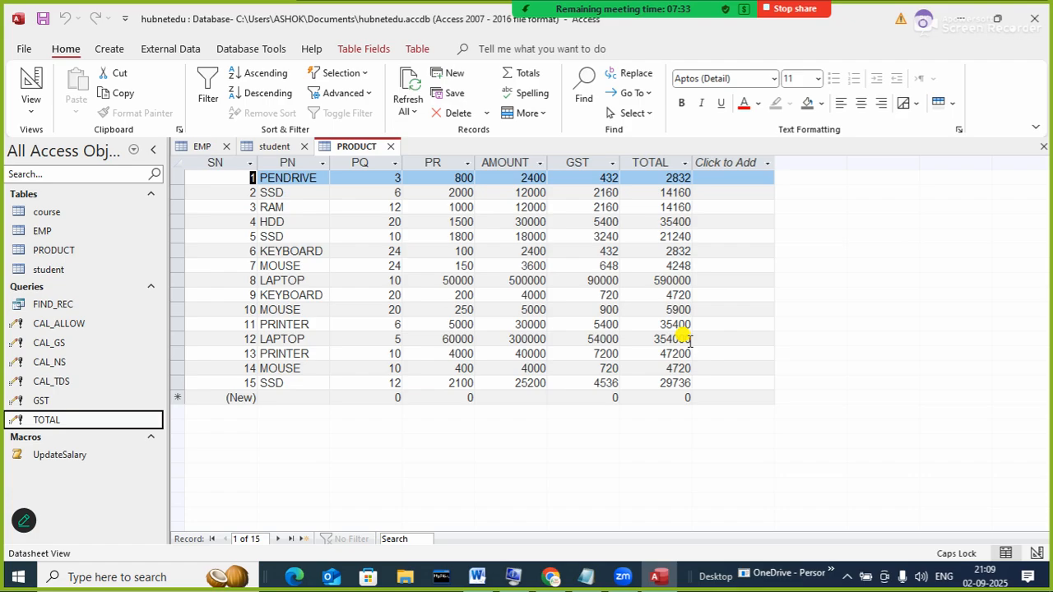
left_click(607, 384)
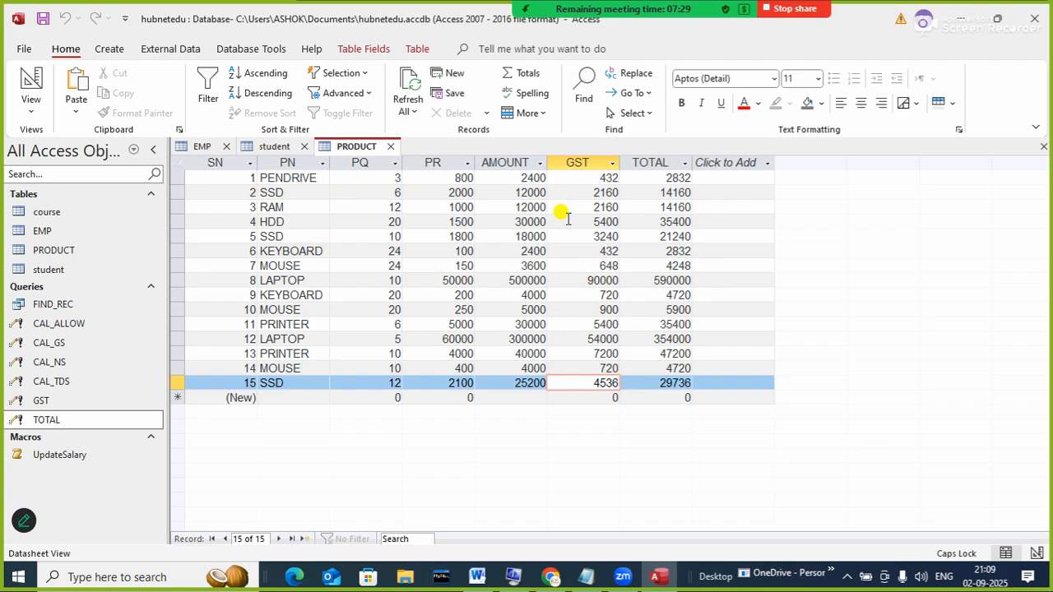
left_click(585, 177)
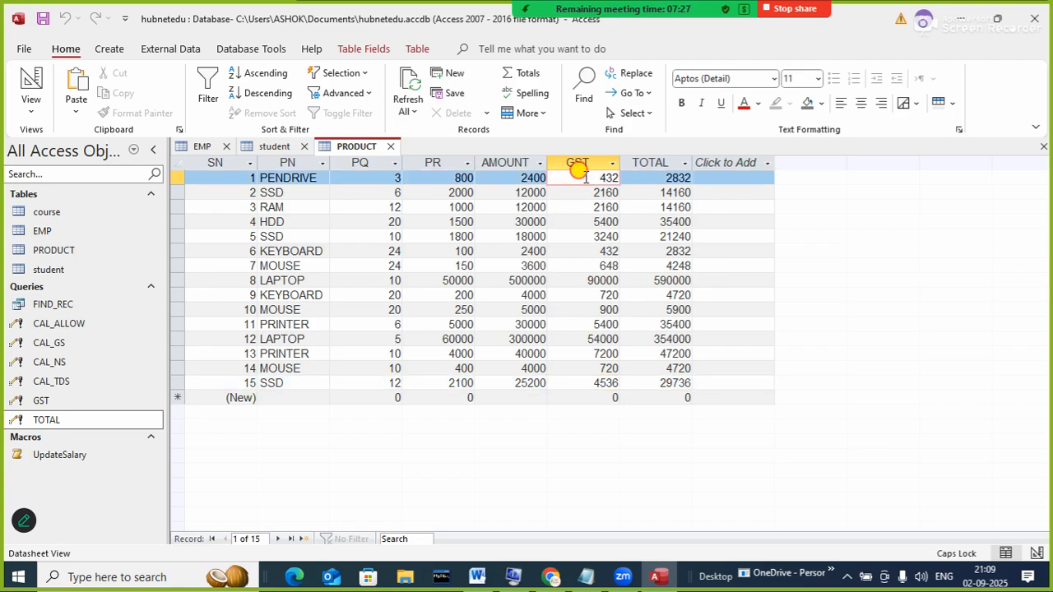
double_click(584, 178)
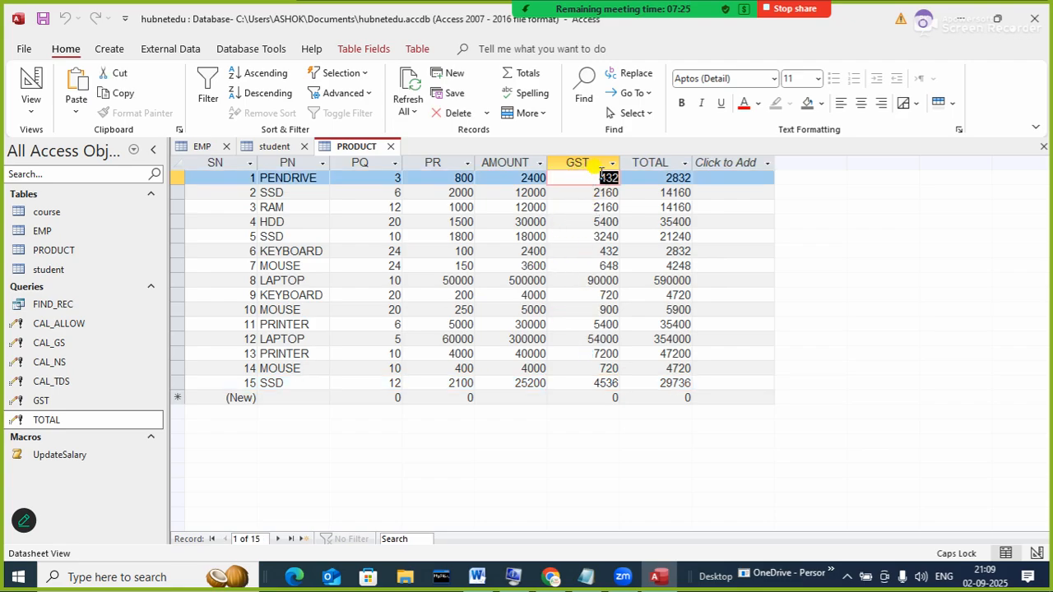
left_click(600, 162)
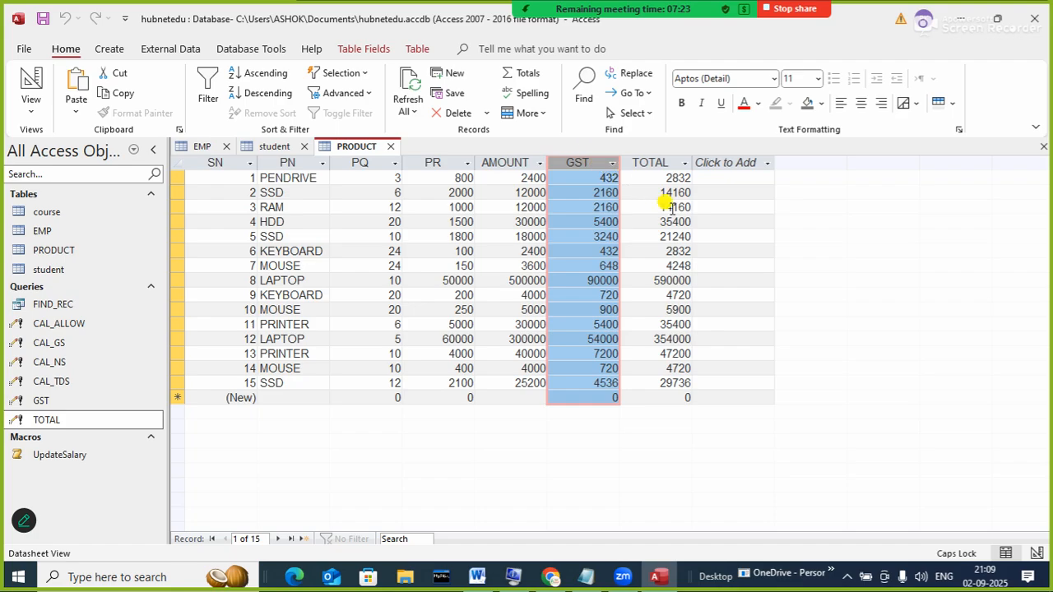
key("Delete")
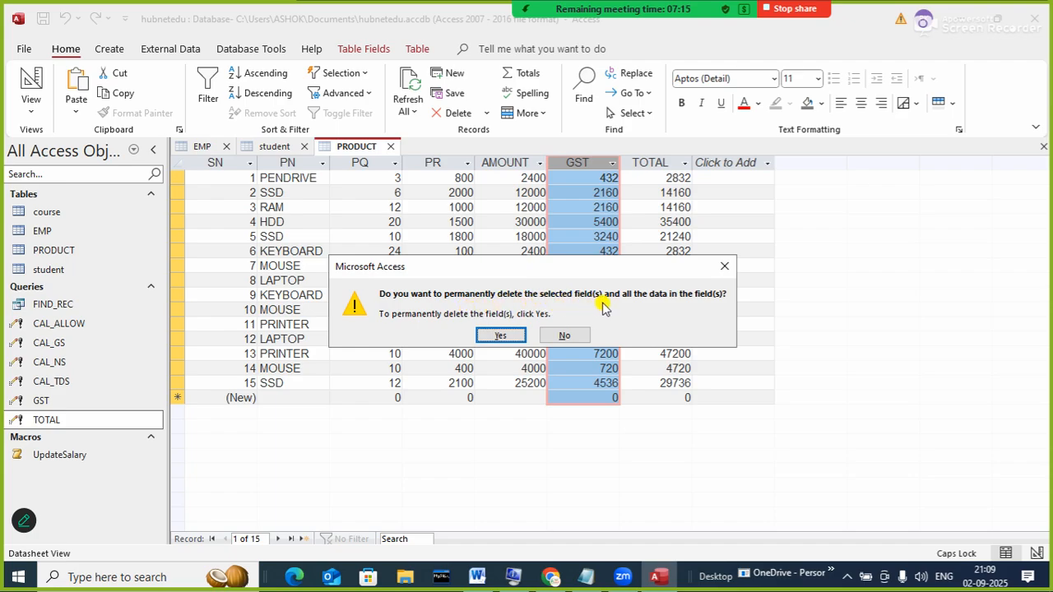
left_click(576, 334)
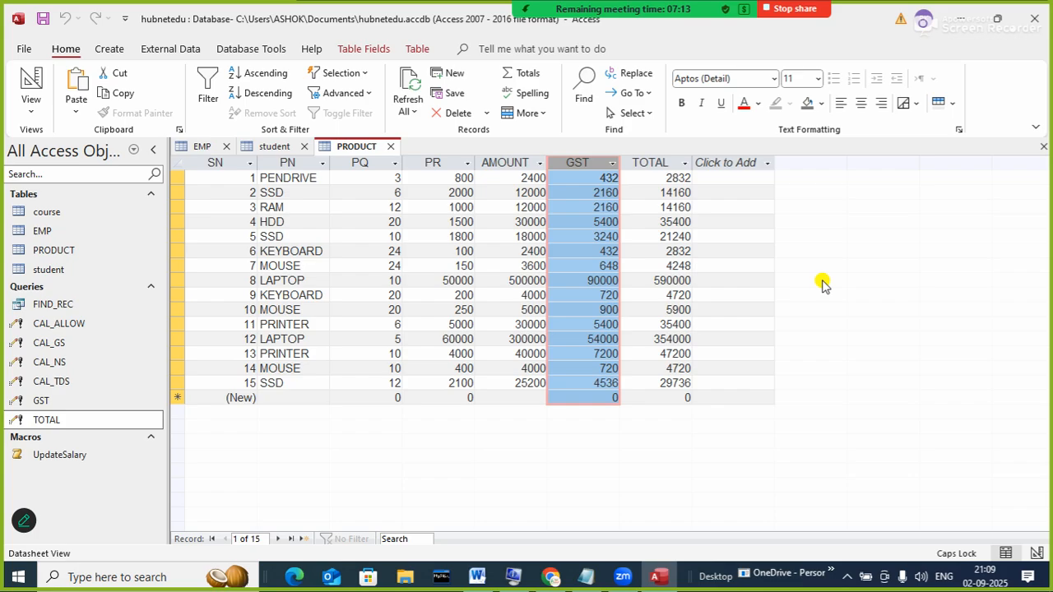
- Empty record 1's GST value 432 and its TOTAL in the PRODUCT datasheet
left_click(699, 221)
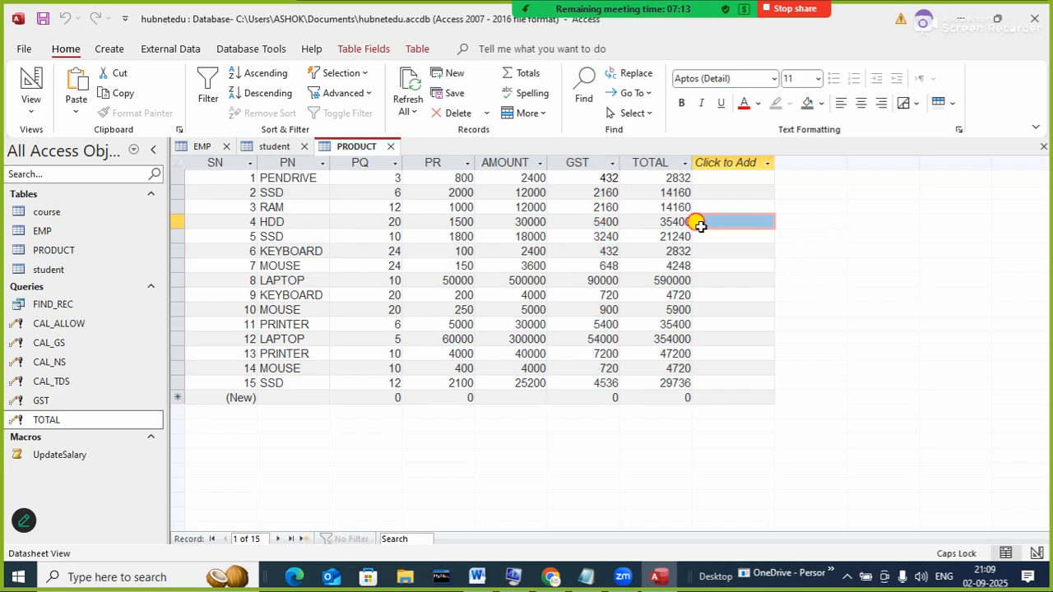
left_click(592, 178)
left_click(580, 265)
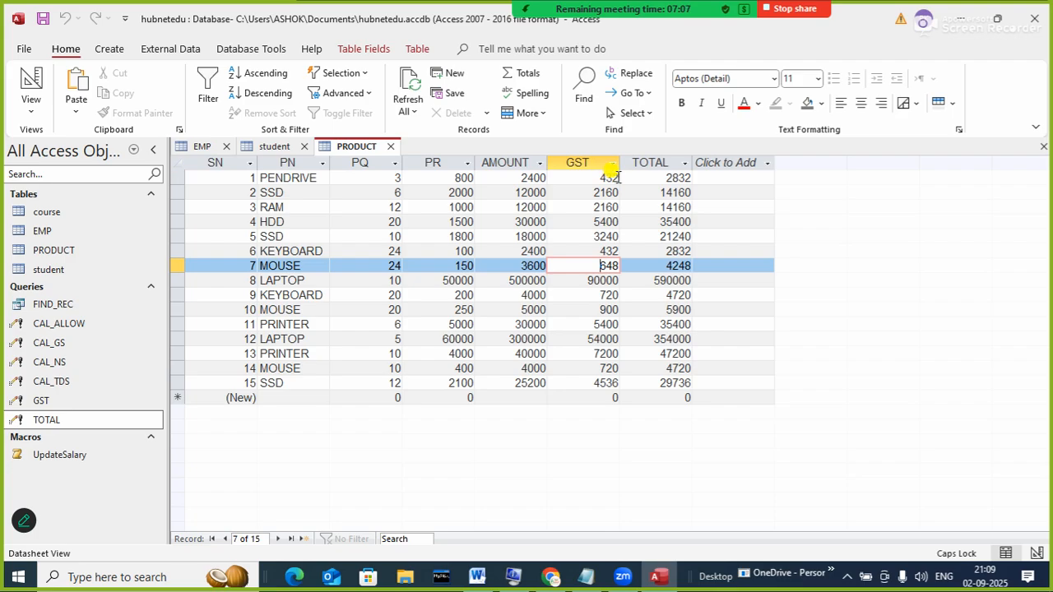
double_click(580, 176)
key("BackSpace")
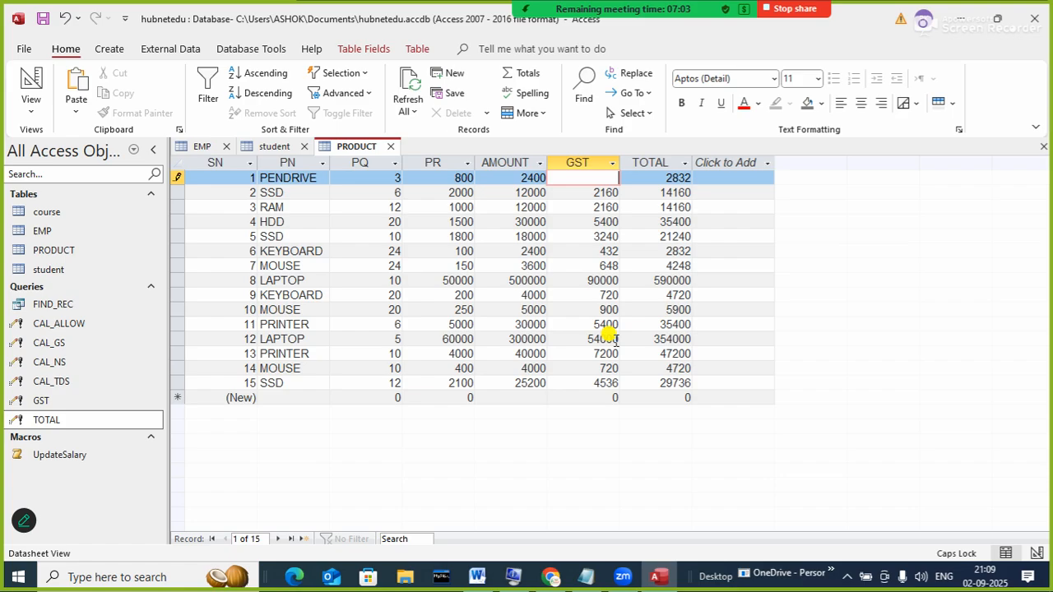
key("Tab")
key("Tab")
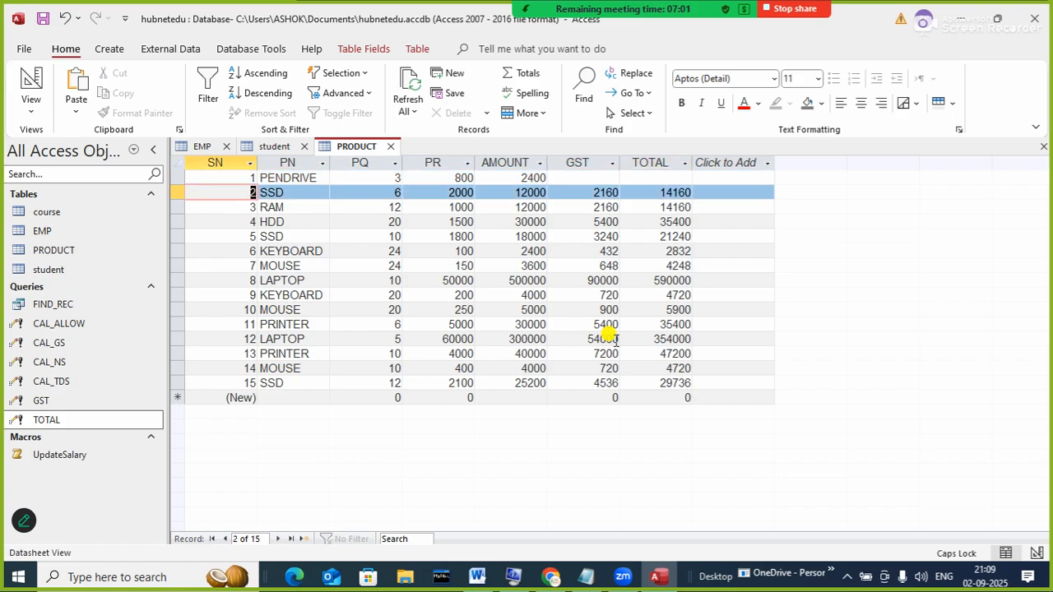
- Clear GST and TOTAL for records 2 and 3 (2160/14160) and record 4's GST 5400
left_click(612, 194)
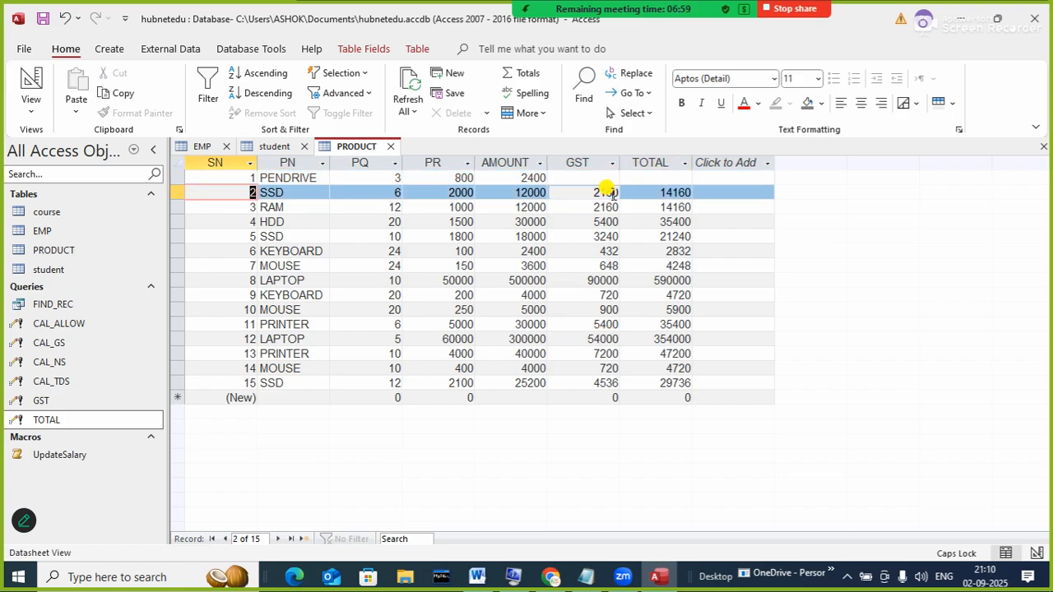
key("BackSpace")
key("BackSpace")
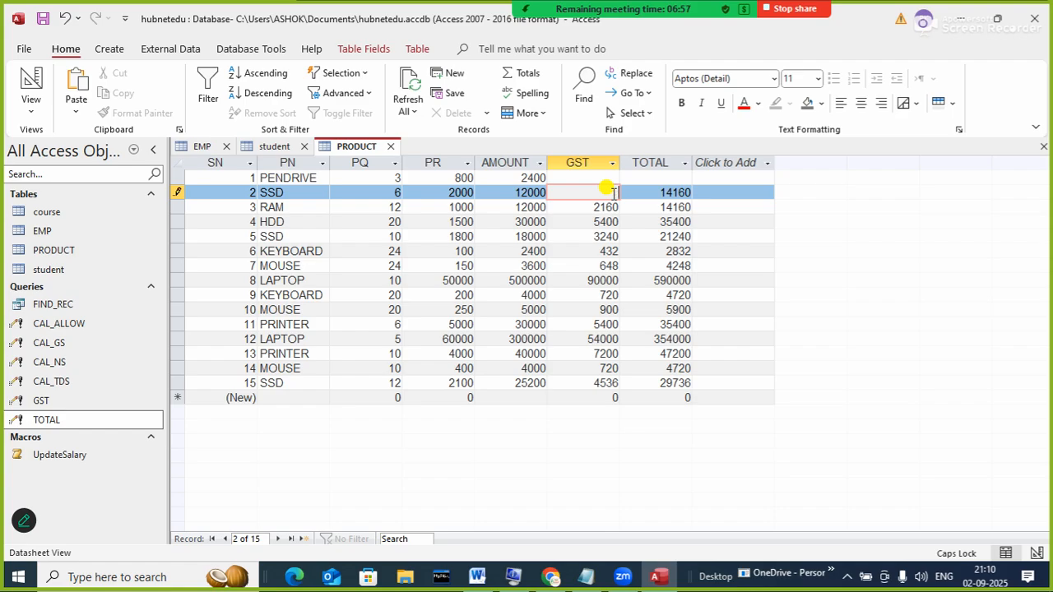
key("Tab")
key("Delete")
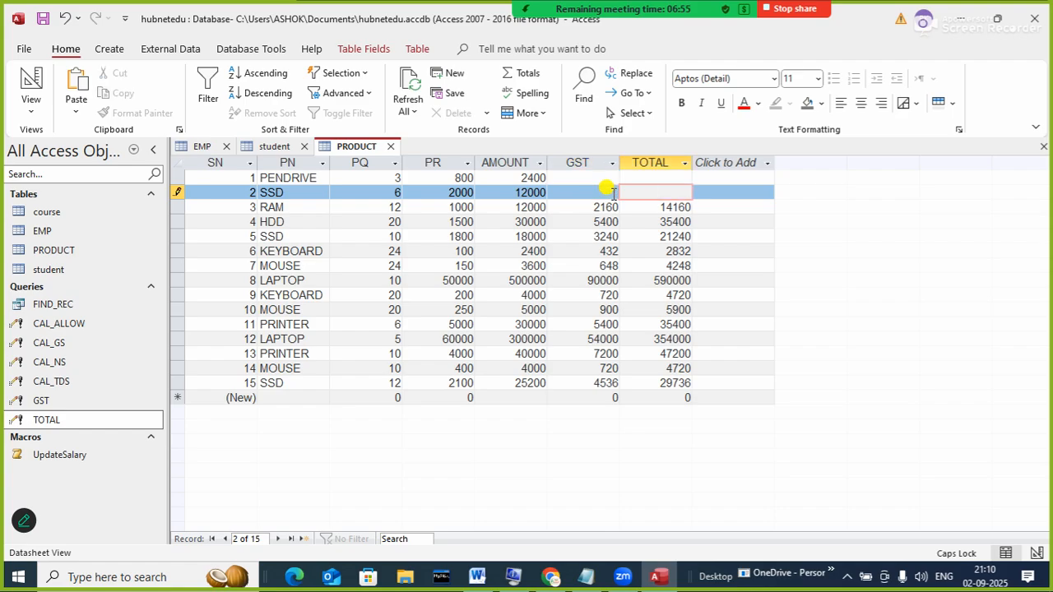
key("Tab")
key("Tab")
key("Tab")
key("Tab")
key("Tab")
key("Tab")
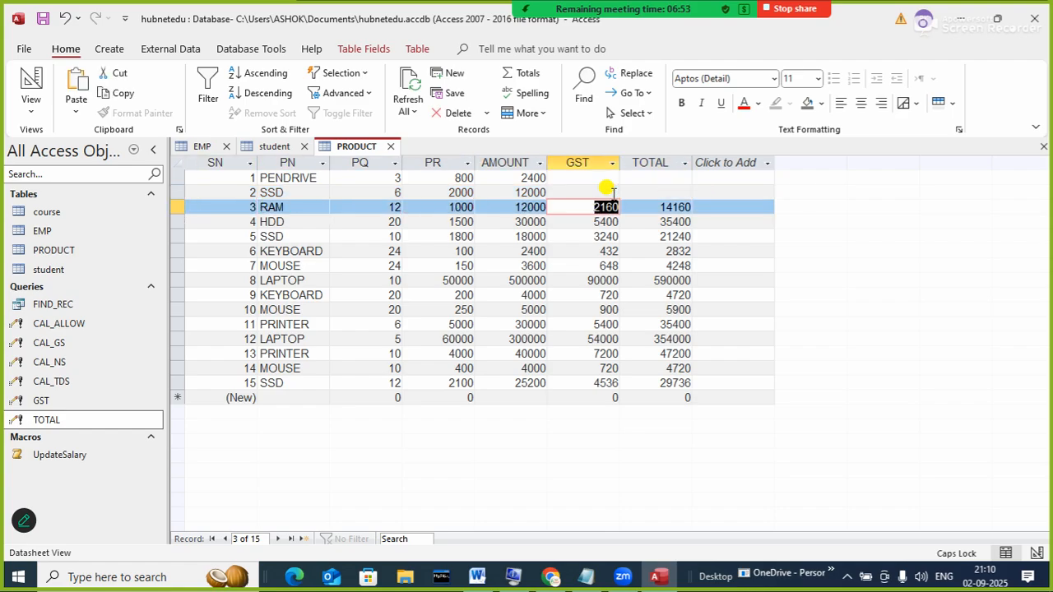
key("Delete")
key("Tab")
key("Delete")
key("Tab")
key("Tab")
key("Tab")
key("Tab")
key("Tab")
key("Tab")
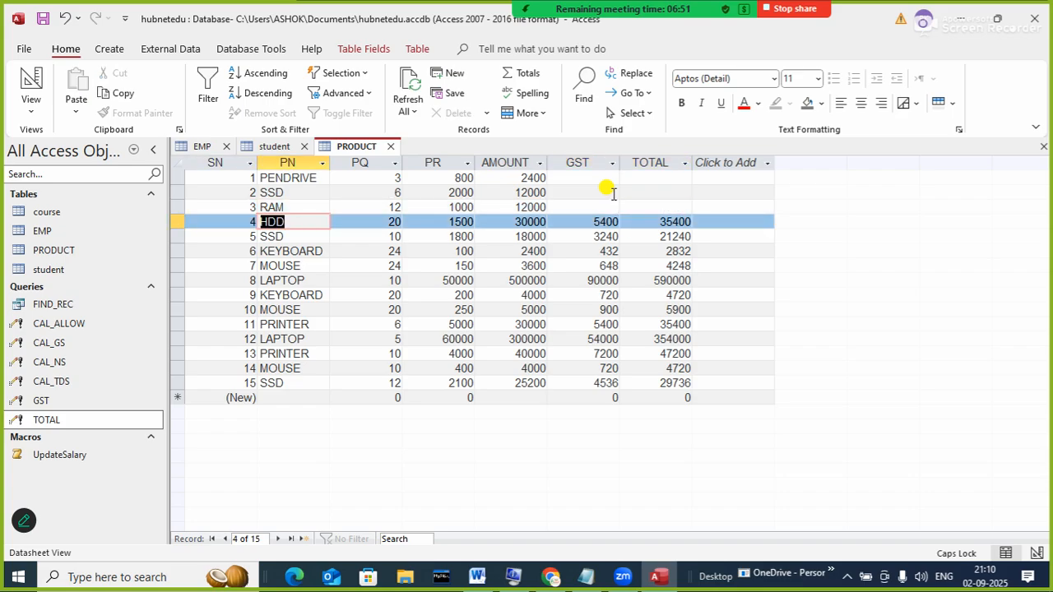
key("Delete")
key("Tab")
key("Tab")
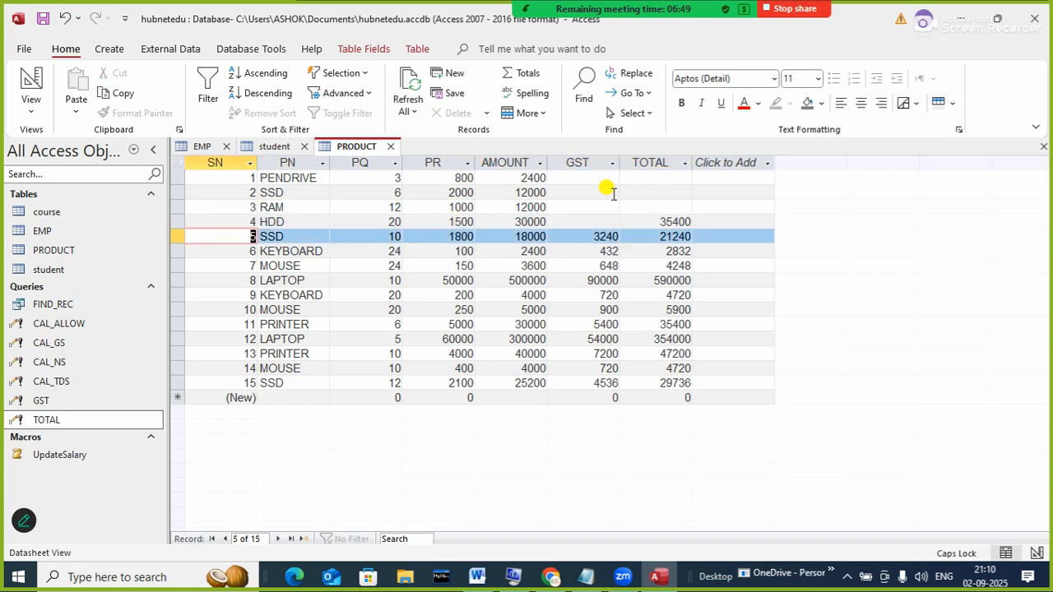
- Clear GST and TOTAL for records 5 to 7 (3240/21240, 432/2832, 648/4248)
key("Tab")
key("Tab")
key("Tab")
key("Tab")
key("Tab")
key("Delete")
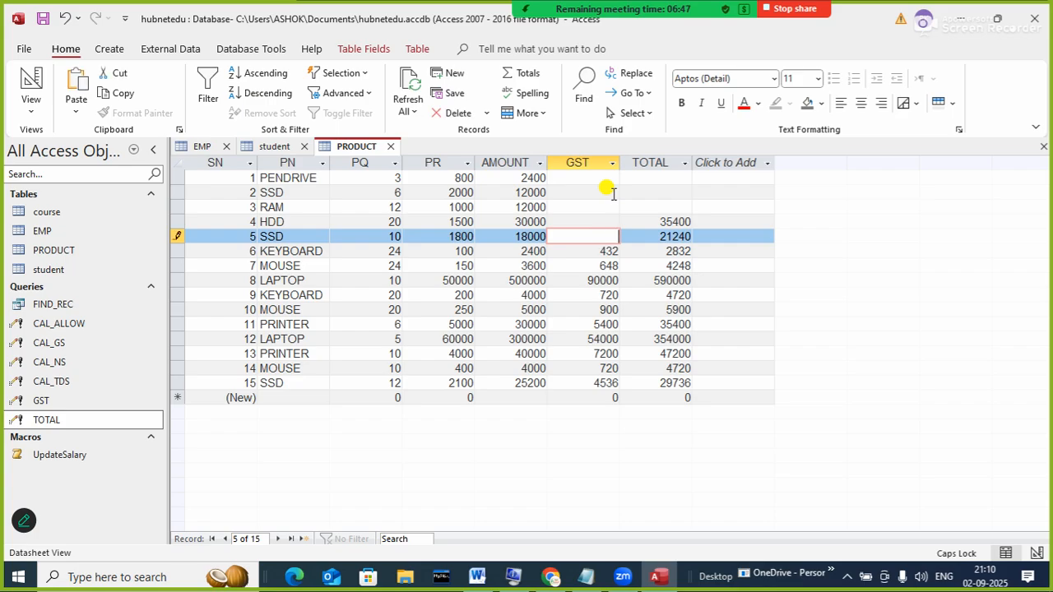
key("Tab")
key("Delete")
key("Tab")
key("Tab")
key("Tab")
key("Tab")
key("Tab")
key("Tab")
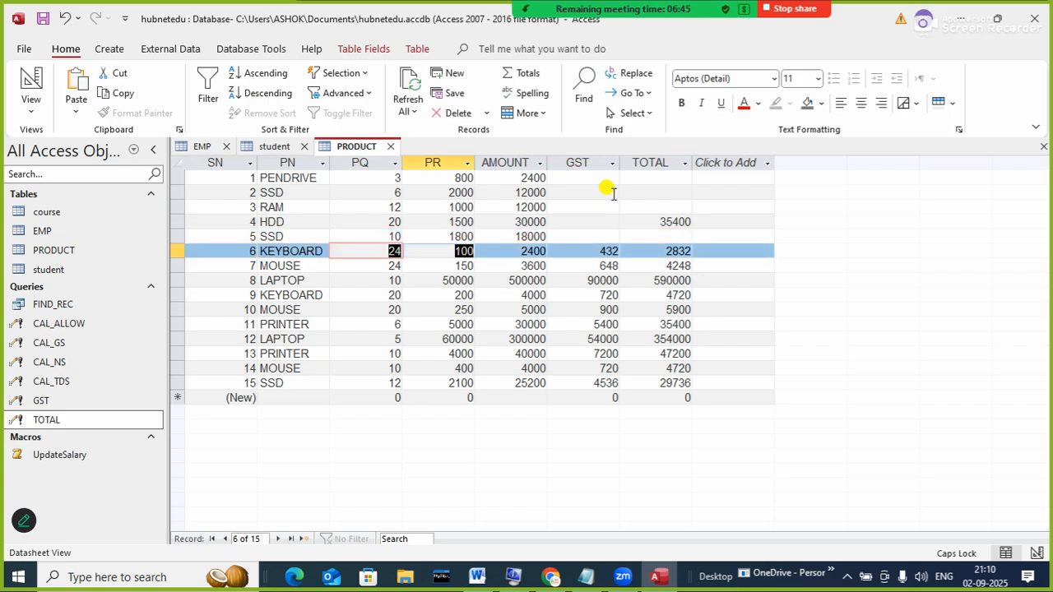
key("Delete")
key("Tab")
key("Delete")
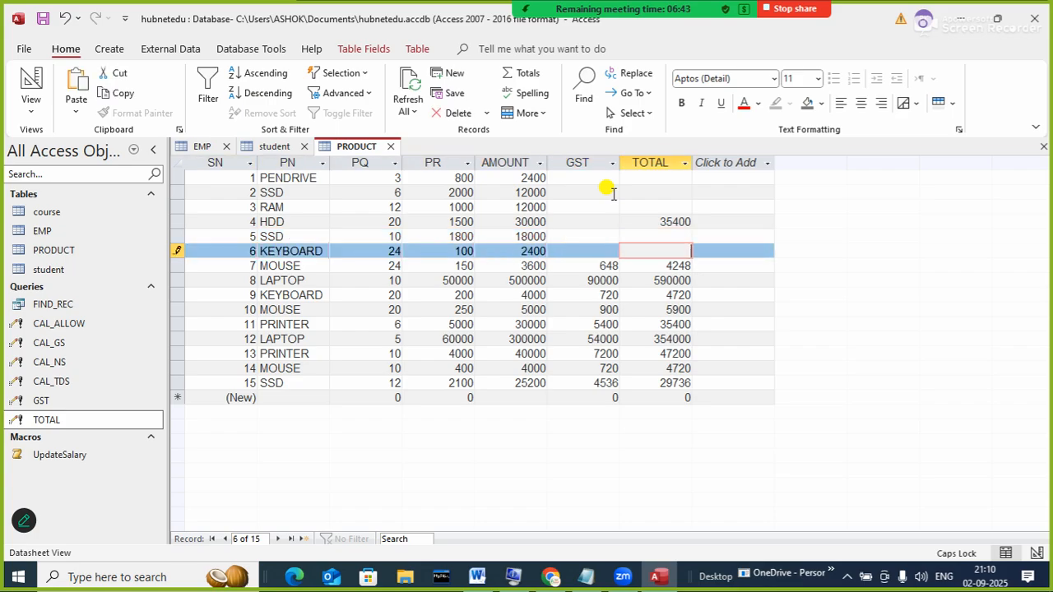
key("Tab")
key("Tab")
key("Tab")
key("Tab")
key("Tab")
key("Tab")
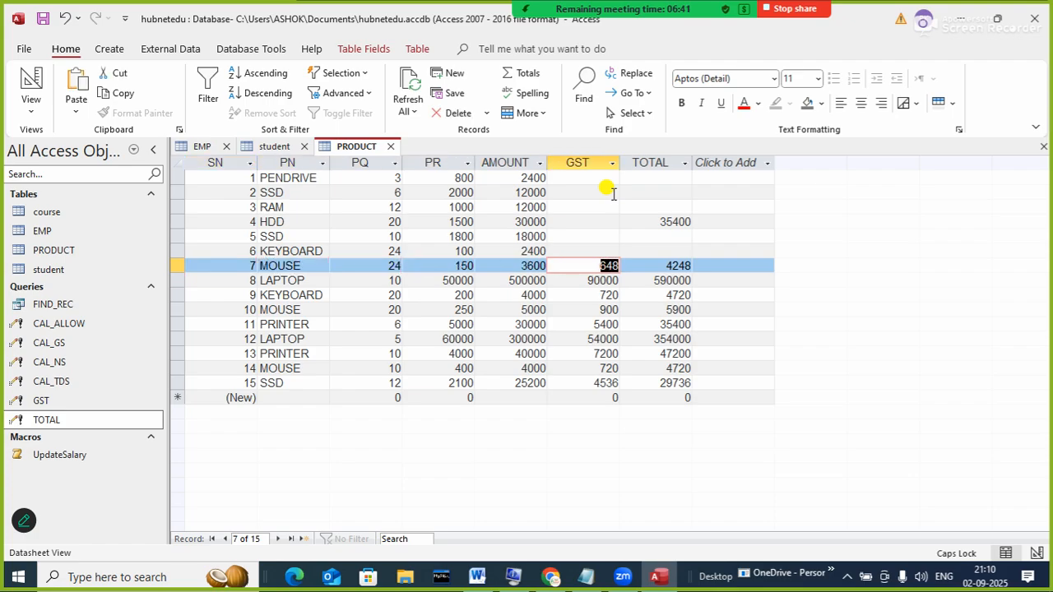
key("Delete")
key("Tab")
key("Tab")
key("shift+Tab")
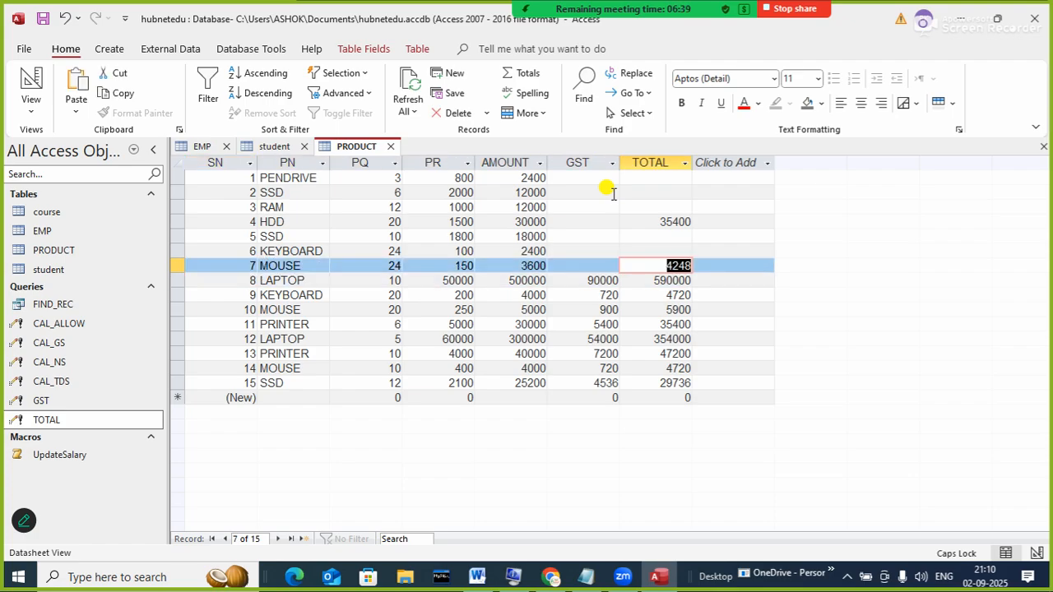
key("Delete")
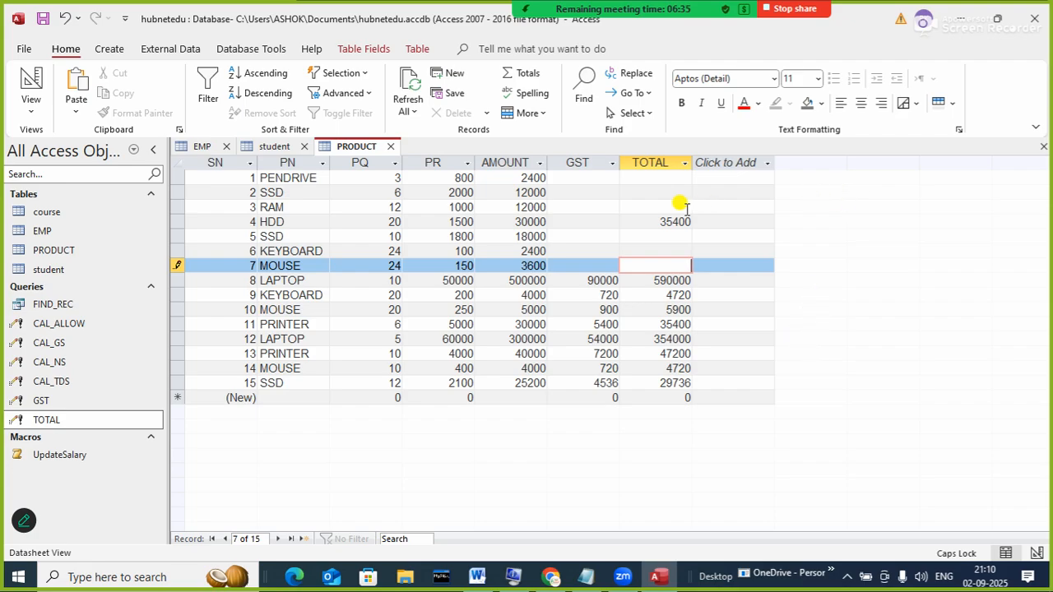
- Erase record 4's leftover TOTAL value 35400
left_click(661, 204)
left_click(661, 221)
key("BackSpace")
key("BackSpace")
key("BackSpace")
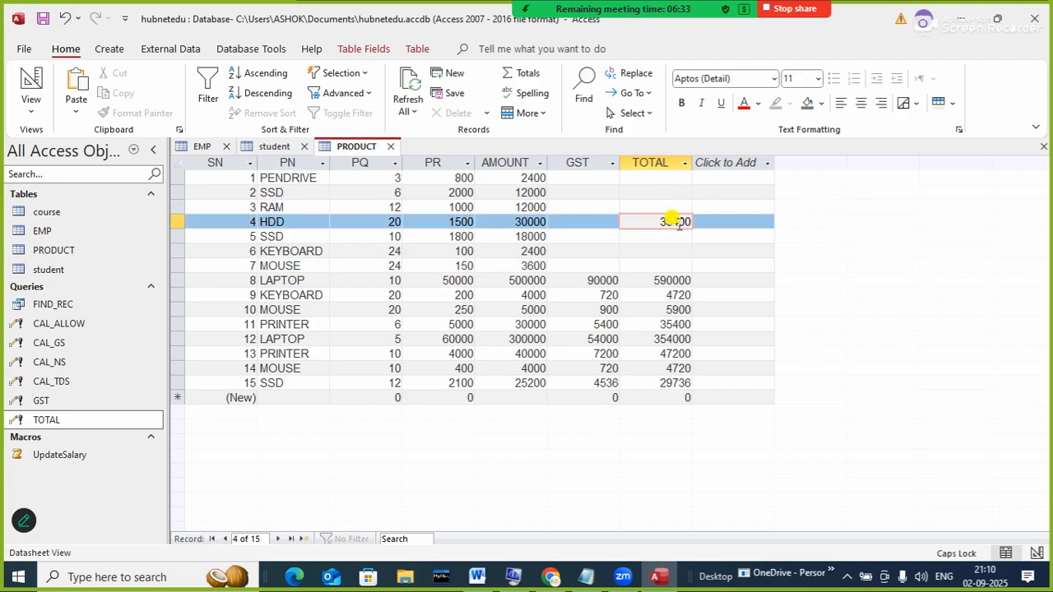
key("BackSpace")
key("BackSpace")
- Clear GST and TOTAL for records 8 and 9 (90000/590000, 720/4720)
key("Tab")
key("Tab")
key("Tab")
key("Tab")
key("Tab")
key("Tab")
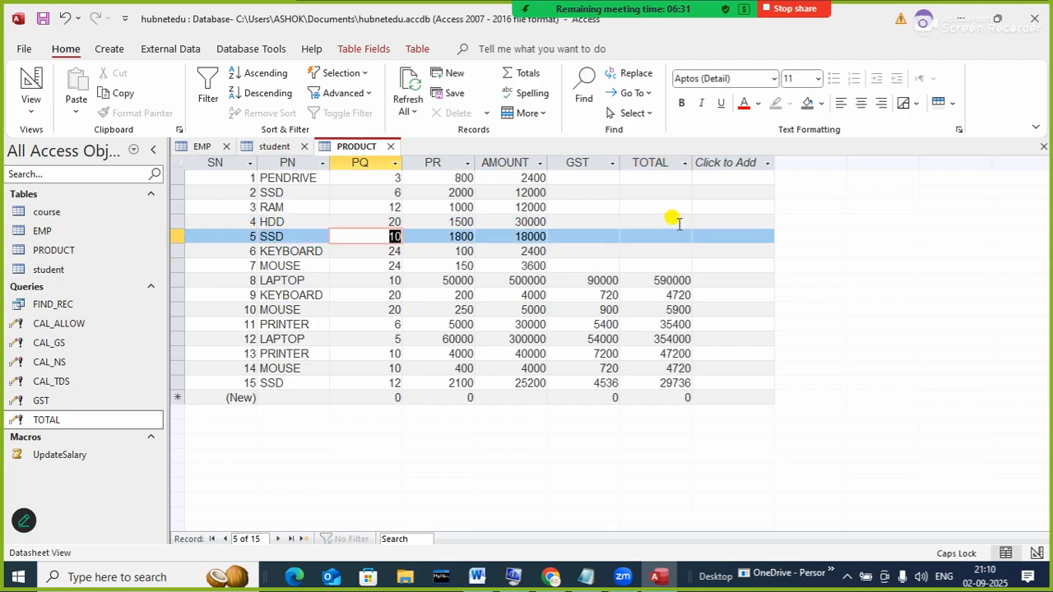
key("Tab")
key("Tab")
key("Tab")
key("Tab")
key("Tab")
key("Tab")
key("Tab")
key("Tab")
key("Tab")
key("Tab")
key("Tab")
key("Tab")
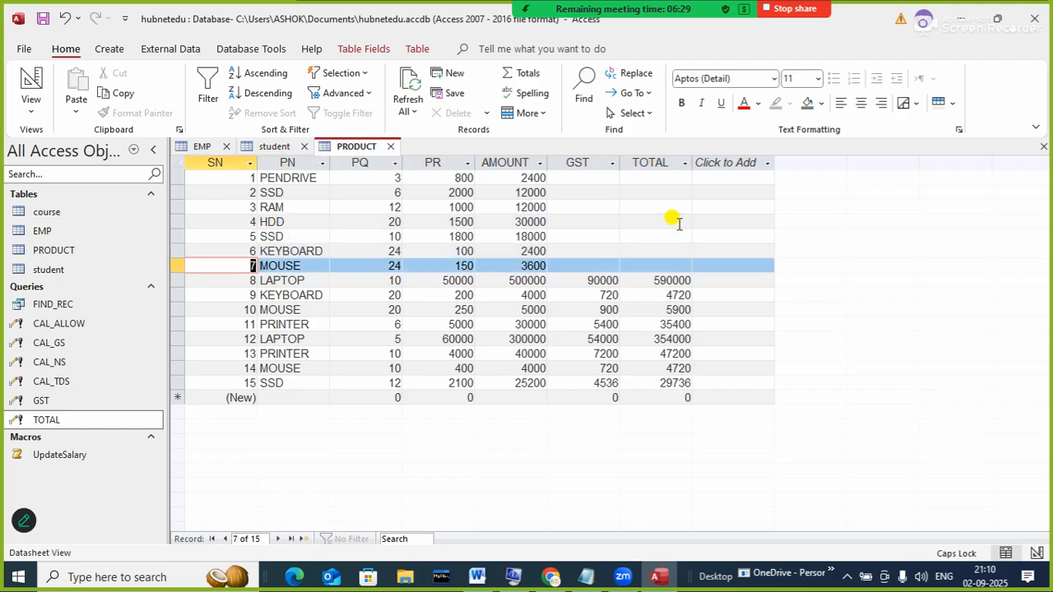
key("Tab")
key("Tab")
key("Tab")
key("Tab")
key("Tab")
key("Tab")
key("Tab")
key("Tab")
key("Tab")
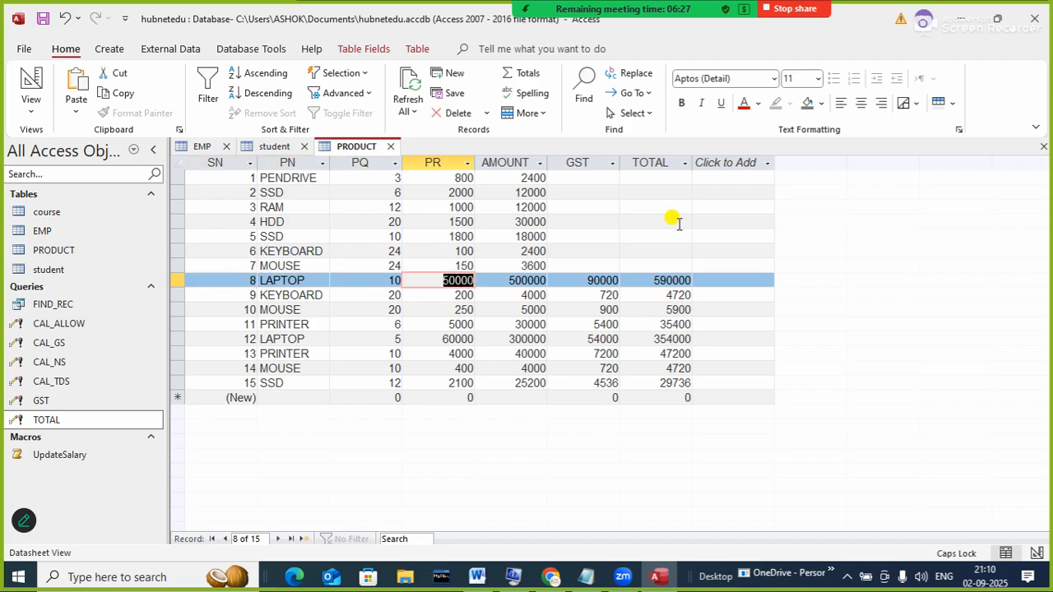
key("BackSpace")
key("Tab")
key("BackSpace")
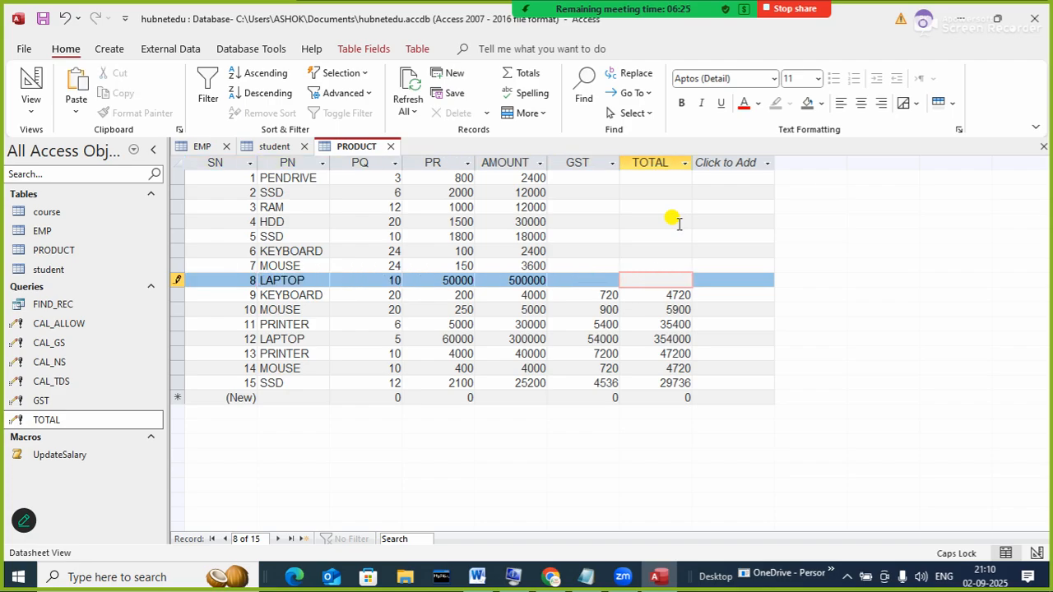
key("Tab")
key("Tab")
key("Tab")
key("Tab")
key("Tab")
key("Tab")
key("Tab")
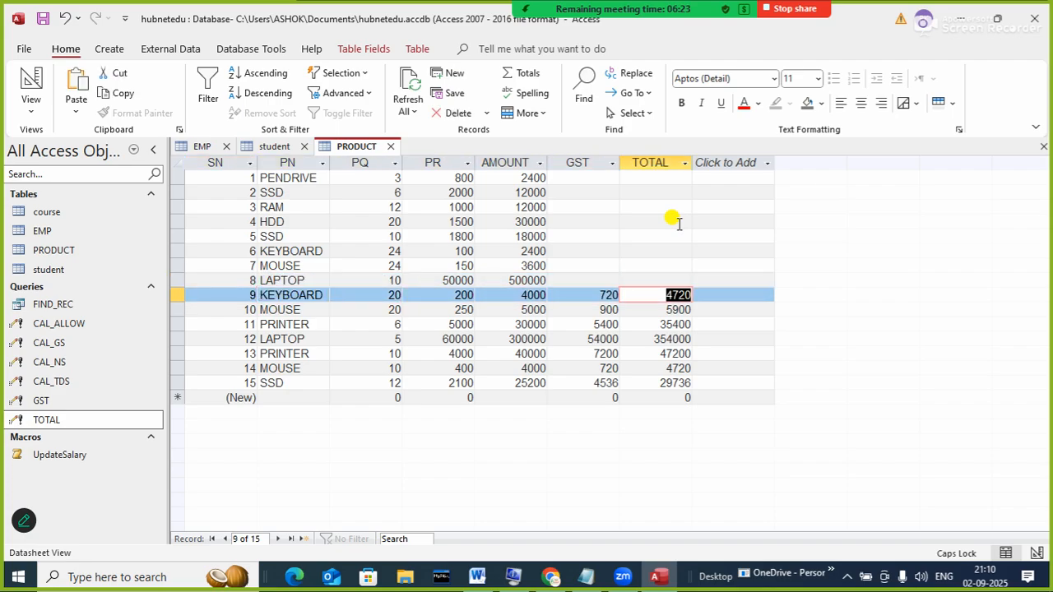
key("BackSpace")
key("shift+Tab")
key("BackSpace")
key("Tab")
key("Tab")
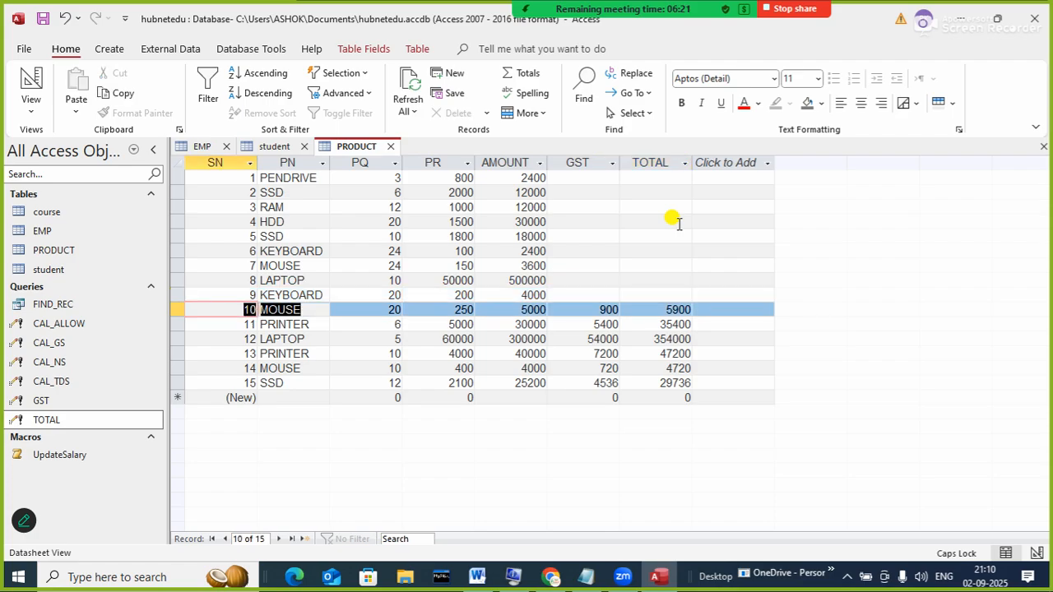
- Clear GST and TOTAL for records 10 to 12 (900/5900, 5400/35400, 54000/354000)
key("Tab")
key("Tab")
key("Tab")
key("Tab")
key("BackSpace")
key("Tab")
key("Tab")
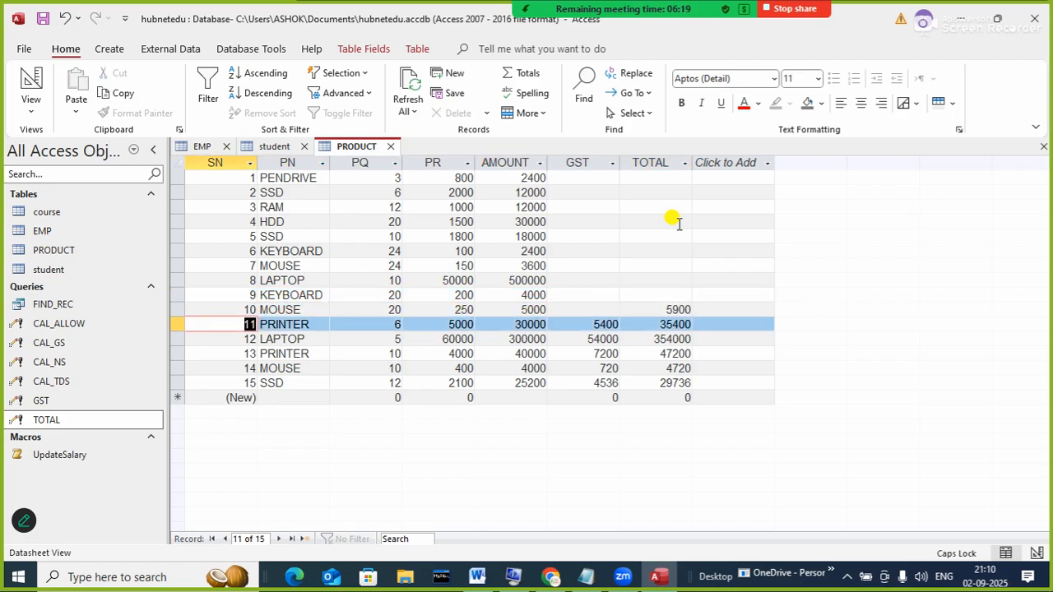
key("shift+Tab")
key("BackSpace")
key("Tab")
key("Tab")
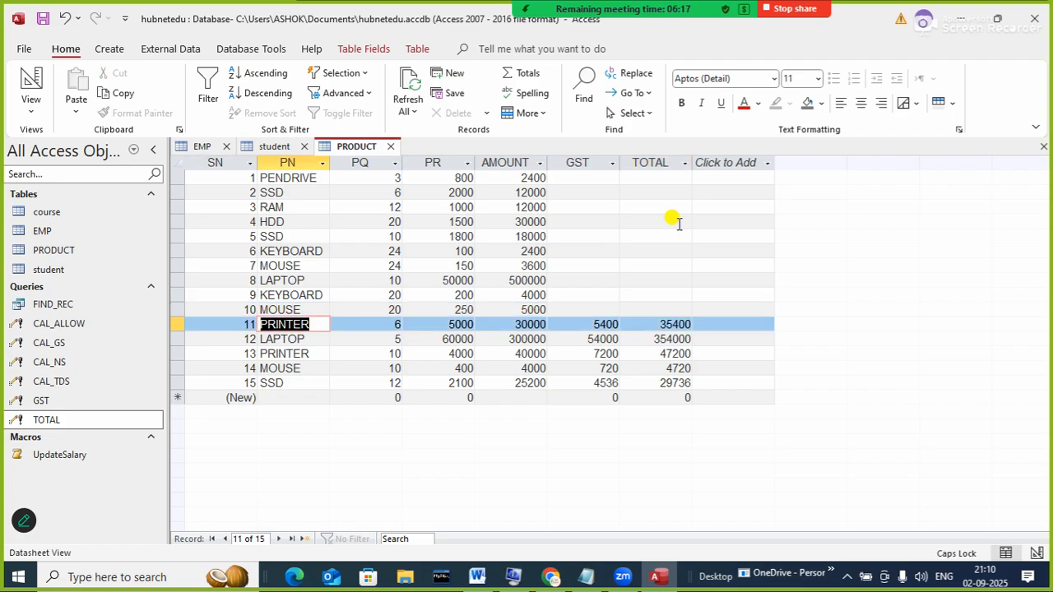
key("Tab")
key("Tab")
key("Tab")
key("Tab")
key("Tab")
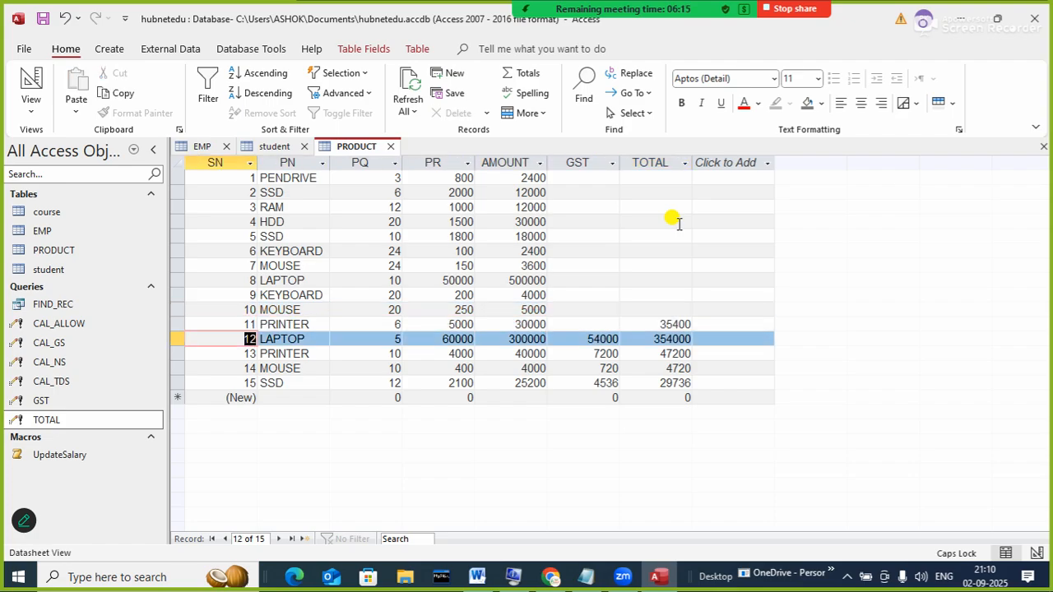
key("shift+Tab")
key("Tab")
key("Tab")
key("Tab")
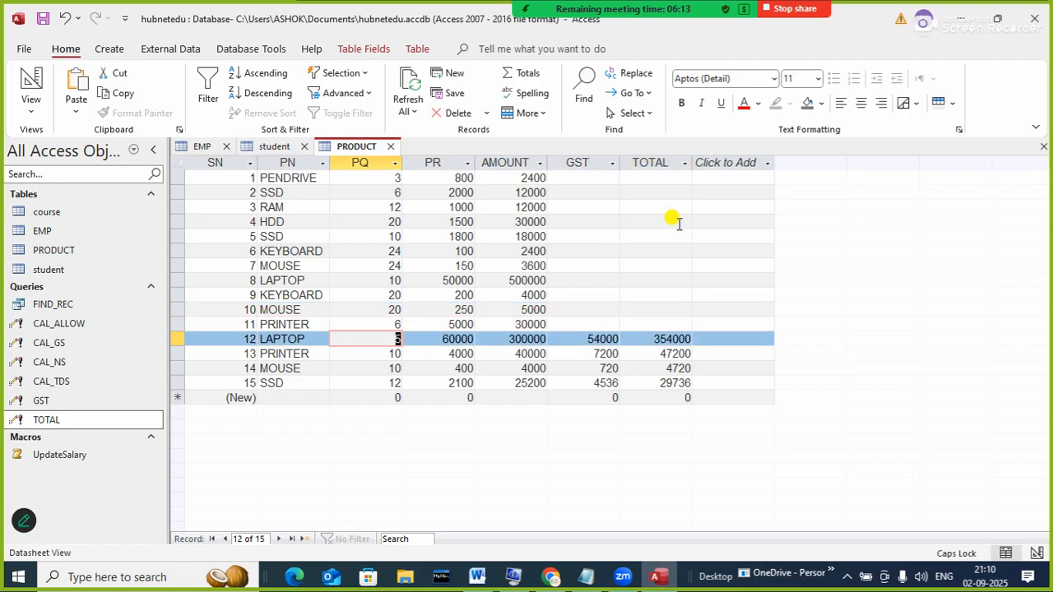
key("Tab")
key("Tab")
key("Tab")
key("Delete")
key("Tab")
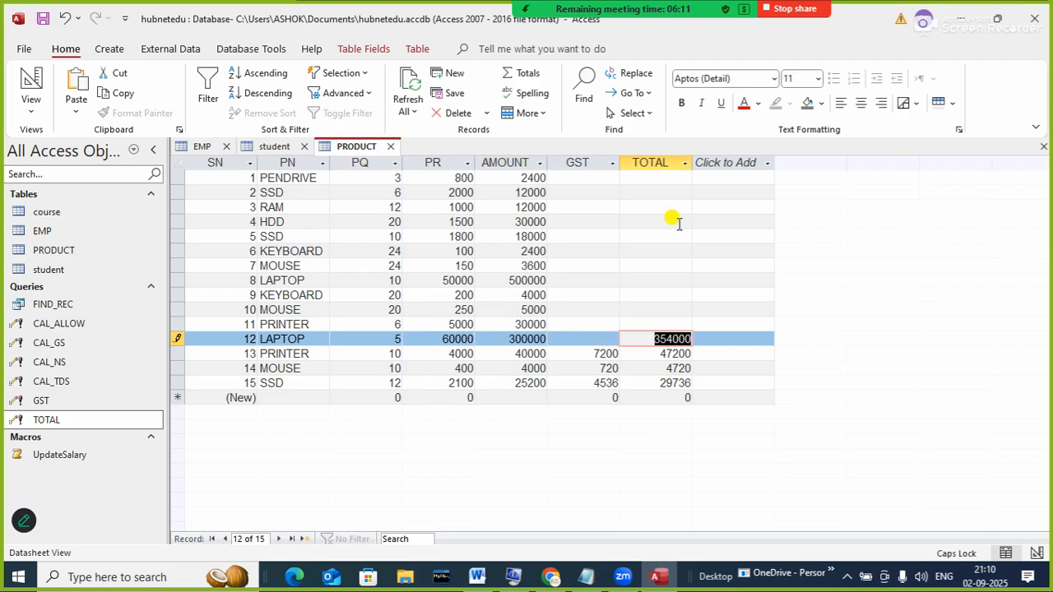
key("Delete")
key("Tab")
- Clear GST and TOTAL for records 13 to 15 (7200/47200, 720/4720, 4536/29736)
key("Tab")
key("Tab")
key("Tab")
key("Tab")
key("Tab")
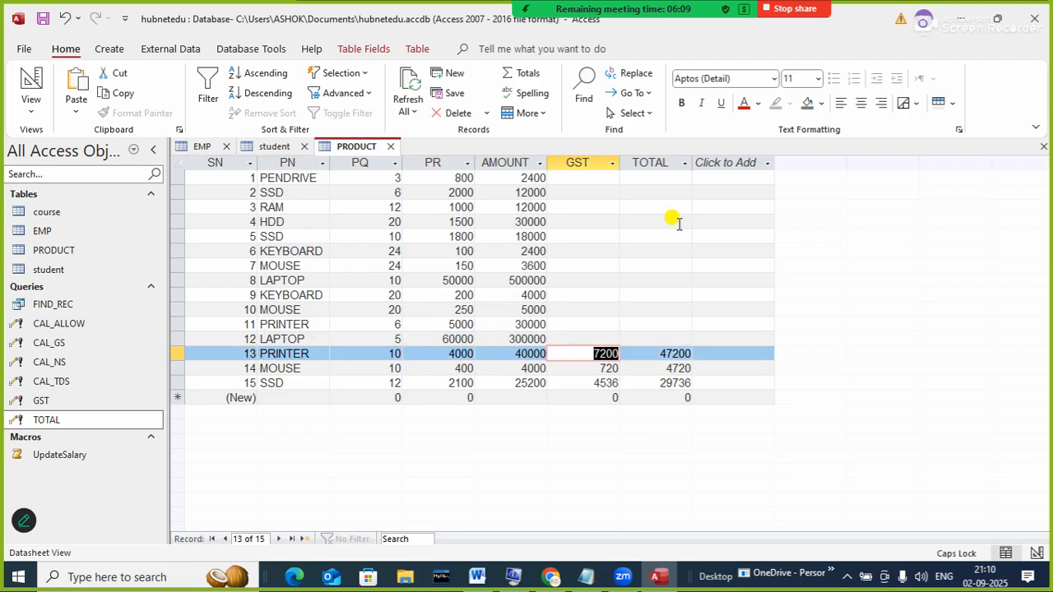
key("Delete")
key("Tab")
key("Delete")
key("Tab")
key("Tab")
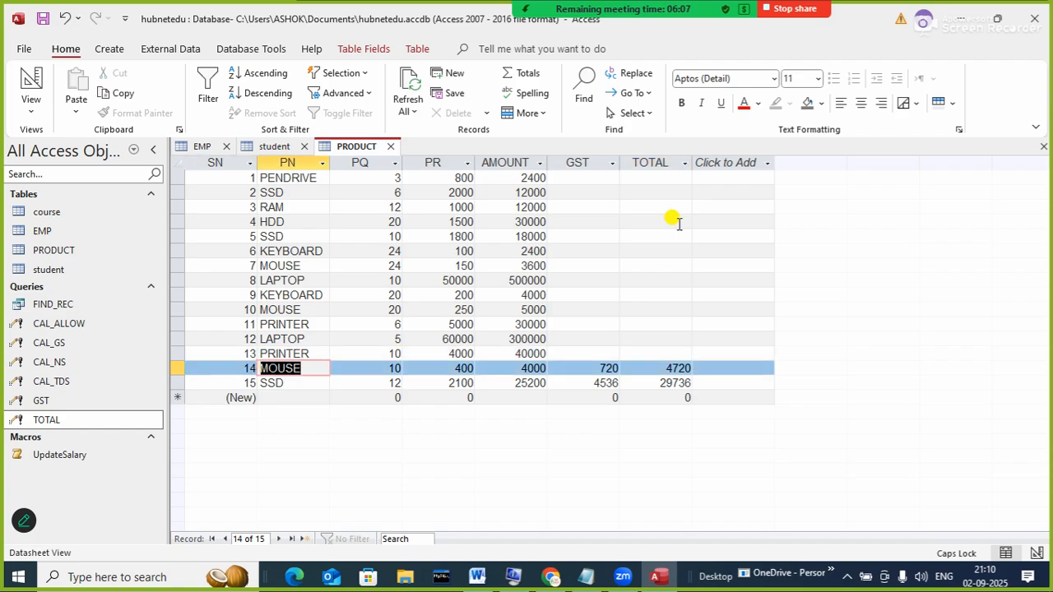
key("Tab")
key("Tab")
key("Tab")
key("Tab")
key("Delete")
key("Tab")
key("Tab")
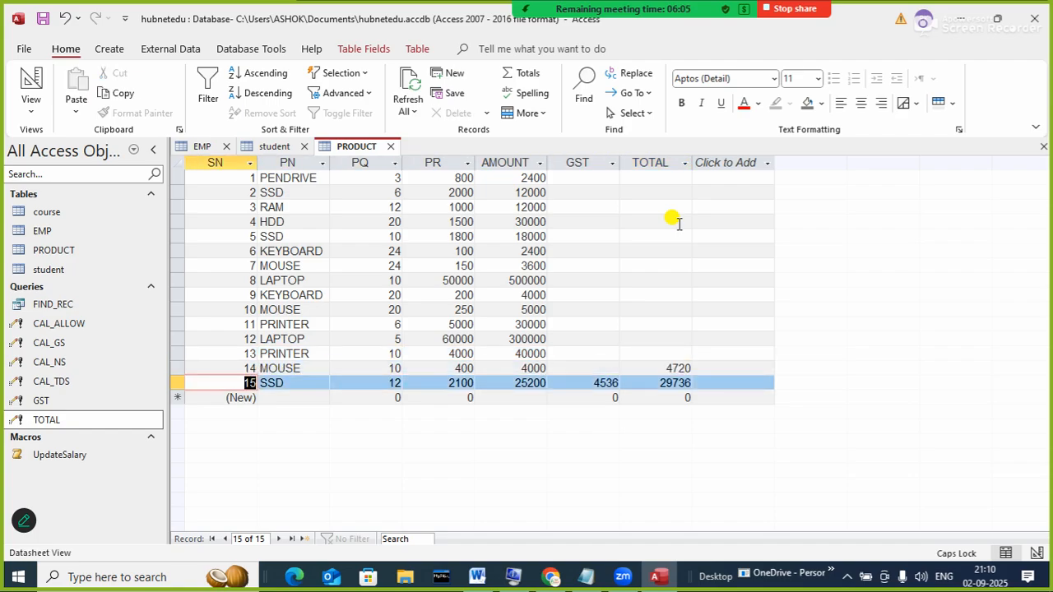
key("shift+Tab")
key("Delete")
key("Tab")
key("Tab")
key("Tab")
key("Tab")
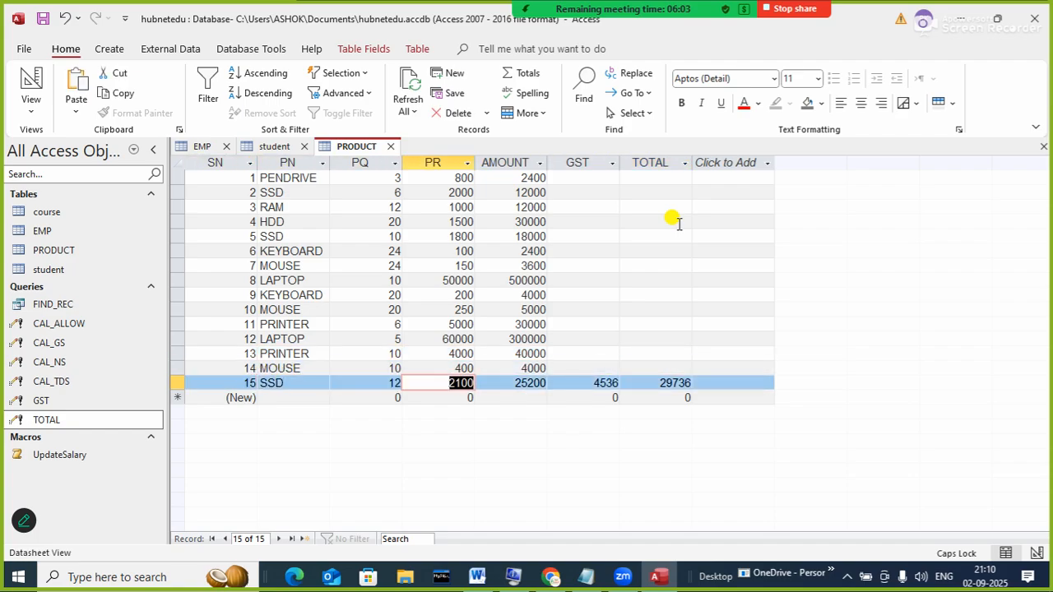
key("Tab")
key("Tab")
key("Delete")
key("Tab")
key("Delete")
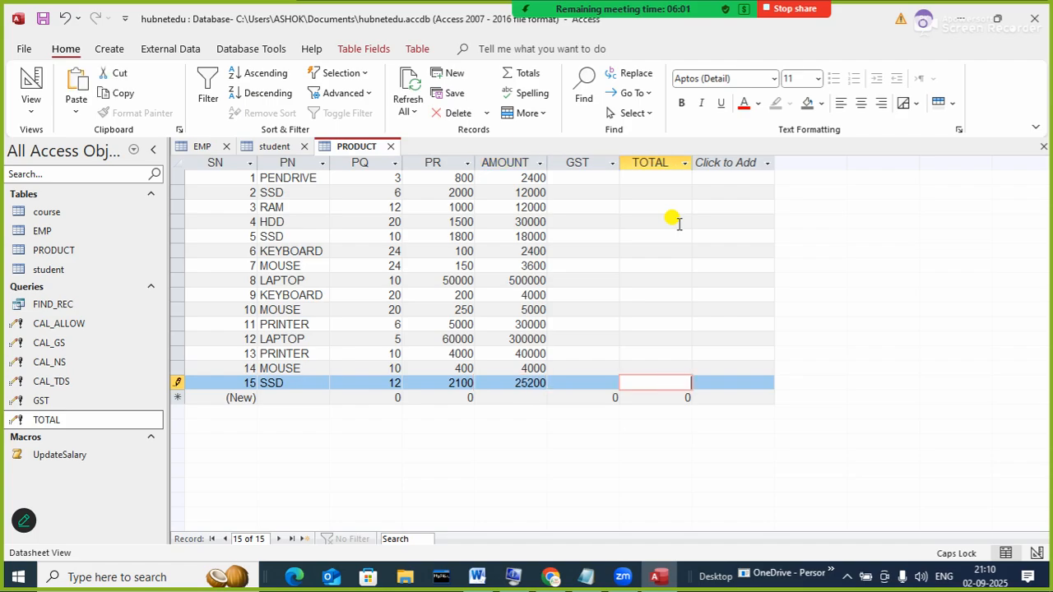
key("Tab")
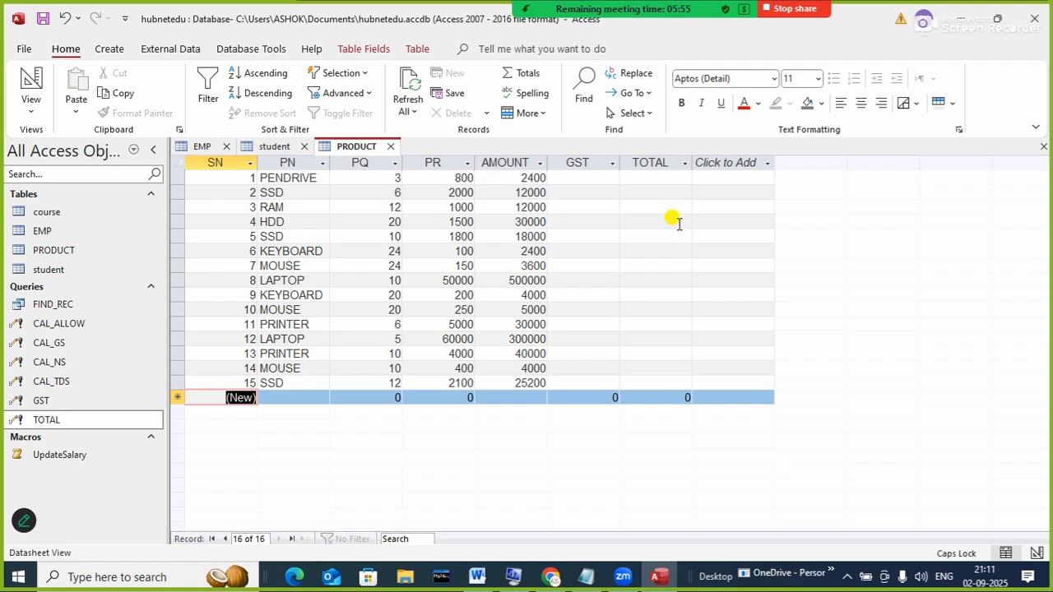
- Check that the GST column cells are now empty
left_click(616, 192)
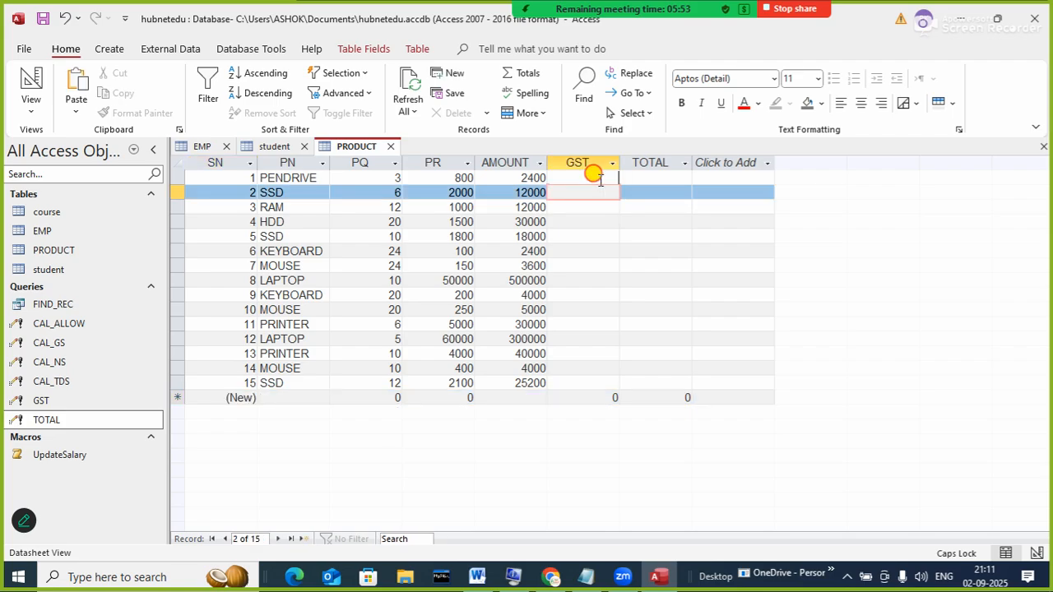
left_click(596, 177)
left_click(597, 192)
left_click(593, 180)
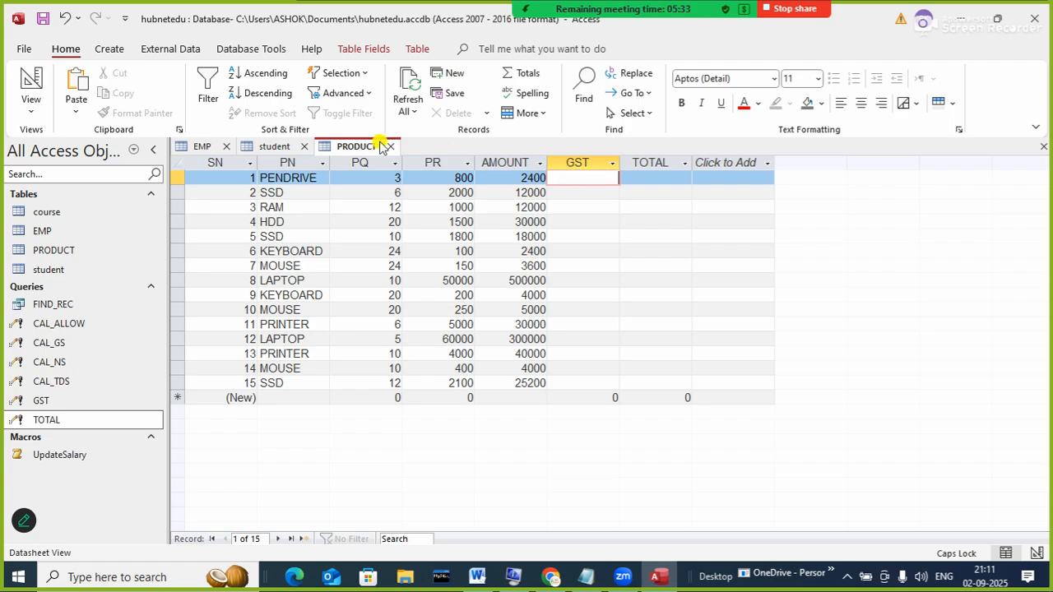
- Build a Simple Query Wizard query with all PRODUCT fields, titled G&T, and open its design
left_click(107, 50)
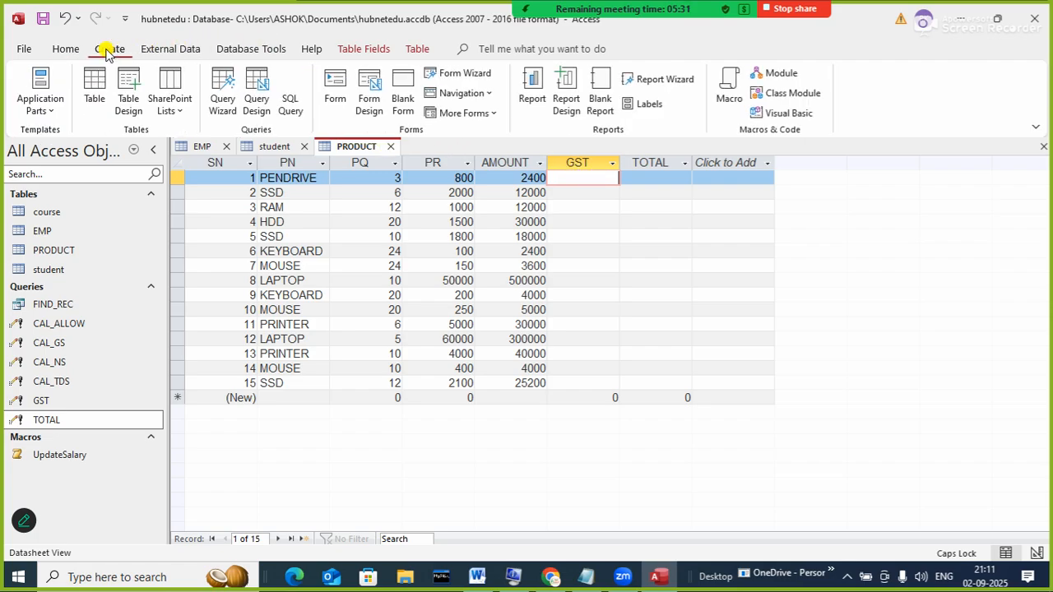
left_click(224, 95)
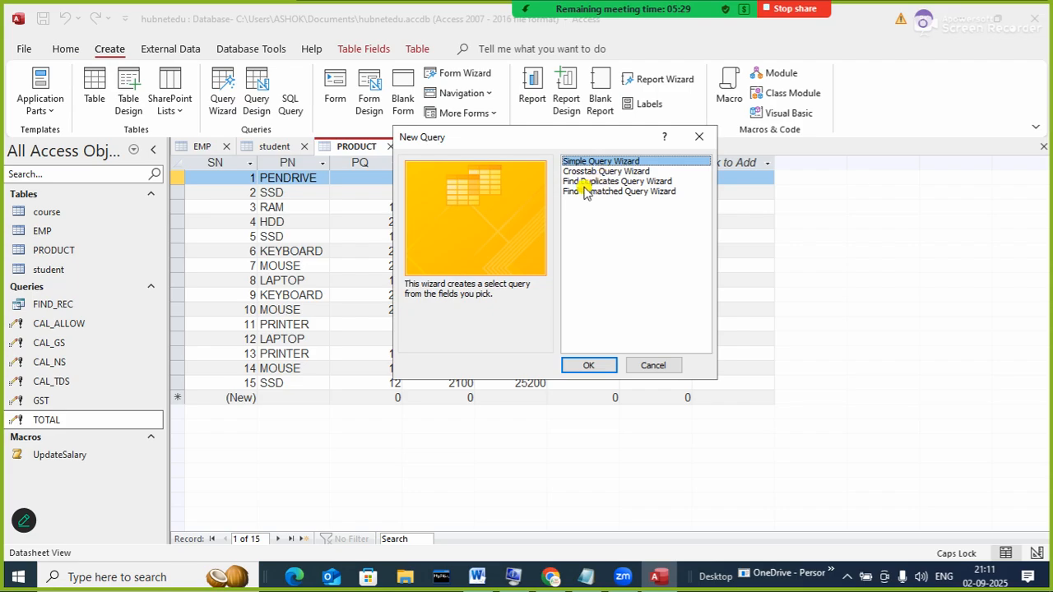
left_click(586, 363)
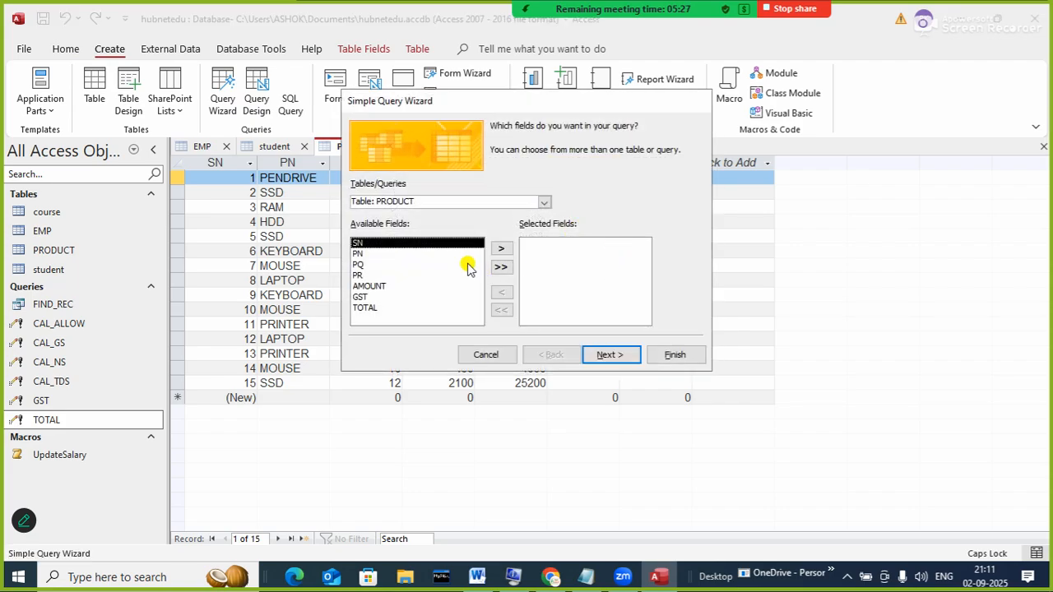
left_click(500, 267)
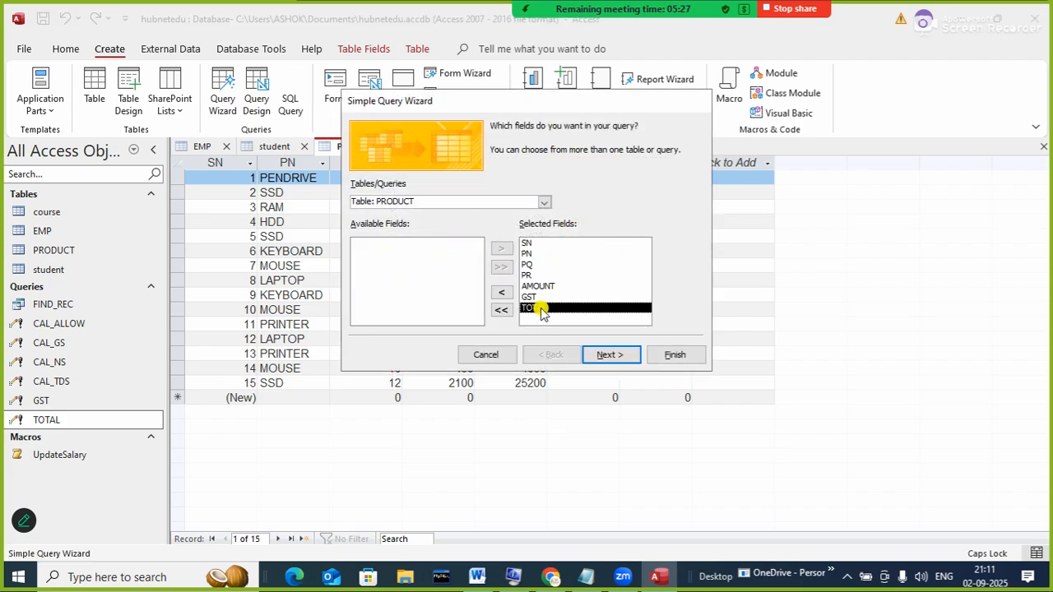
left_click(607, 356)
left_click(599, 355)
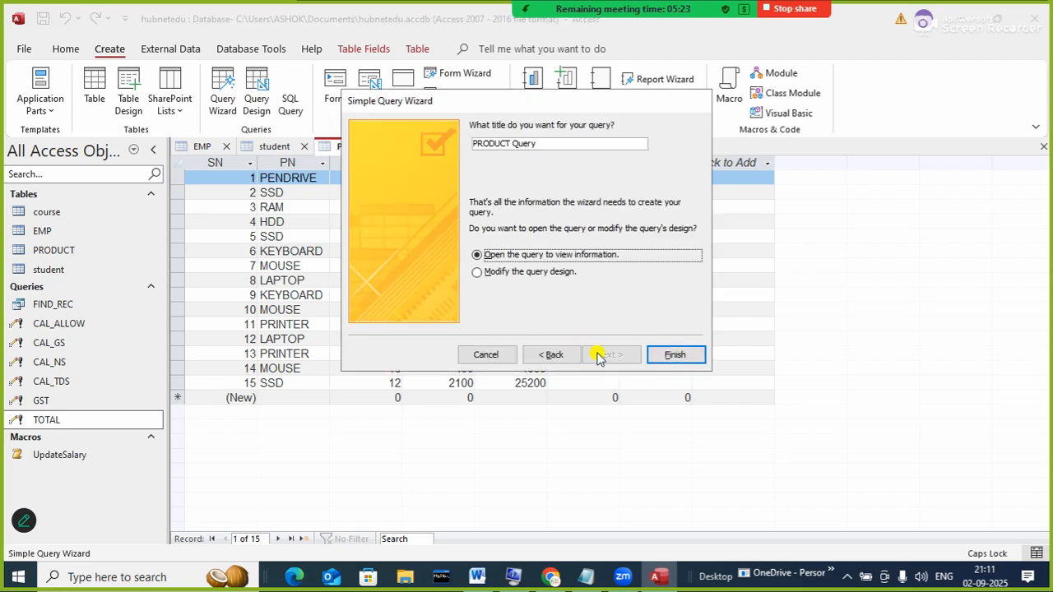
left_click(498, 272)
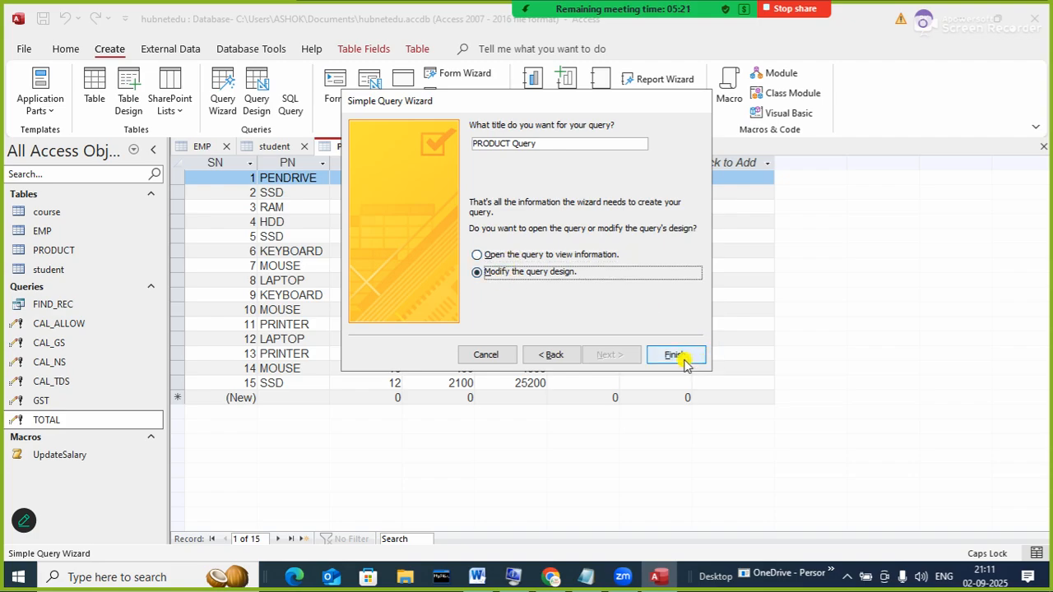
left_click_drag(539, 144, 414, 134)
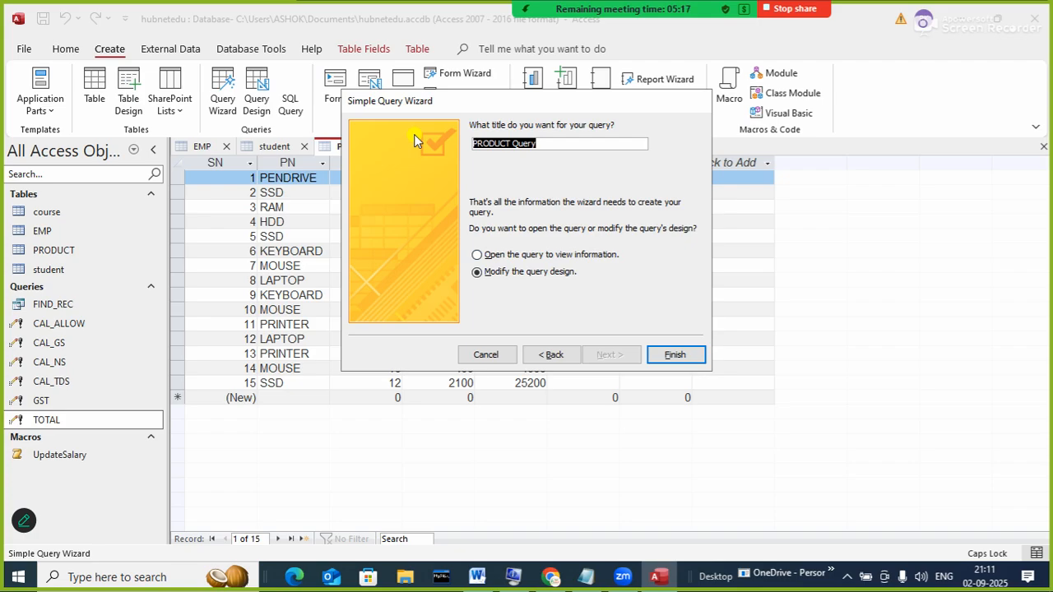
type("G")
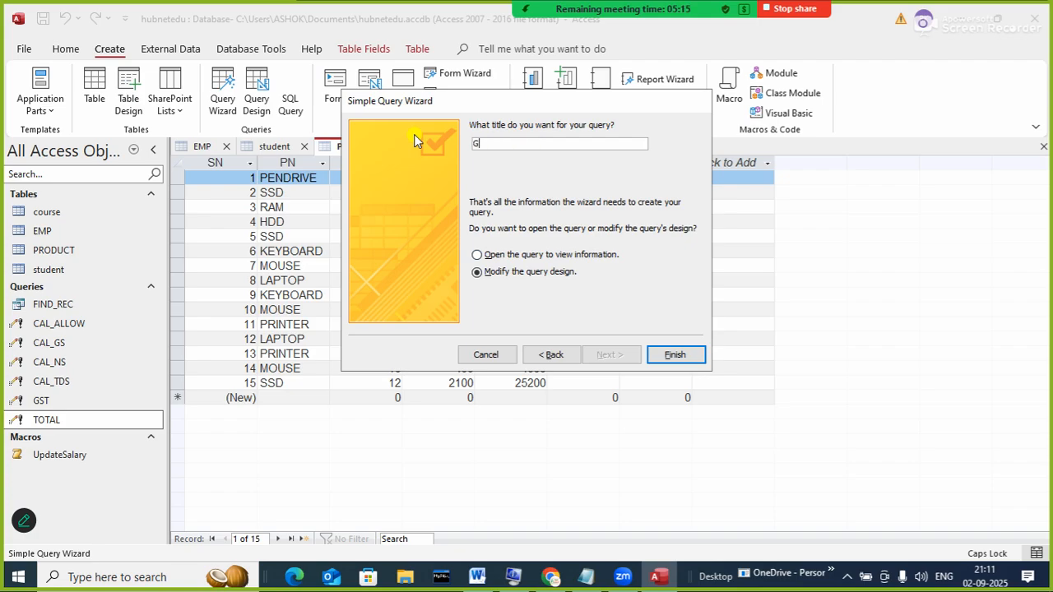
type("&T")
key("Return")
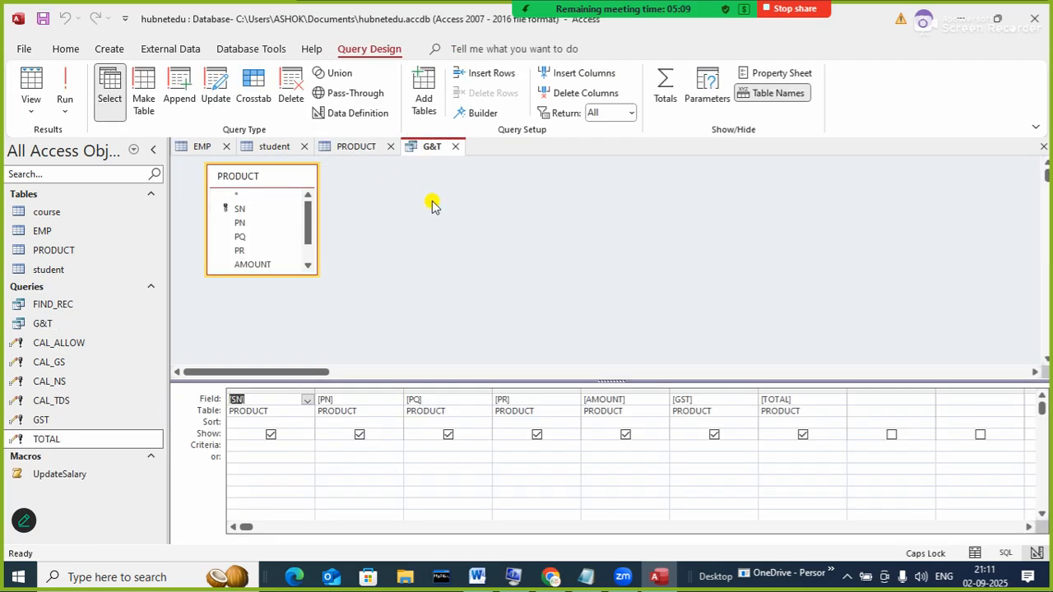
- Make G&T an update query with GST's Update To set to [AMOUNT]*18/100
left_click(217, 84)
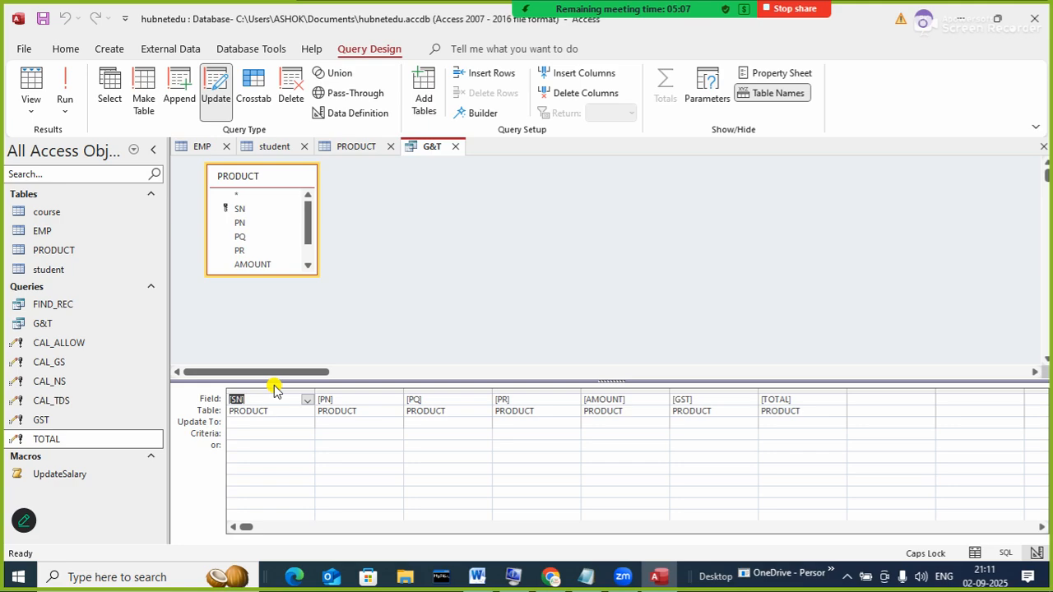
left_click(682, 422)
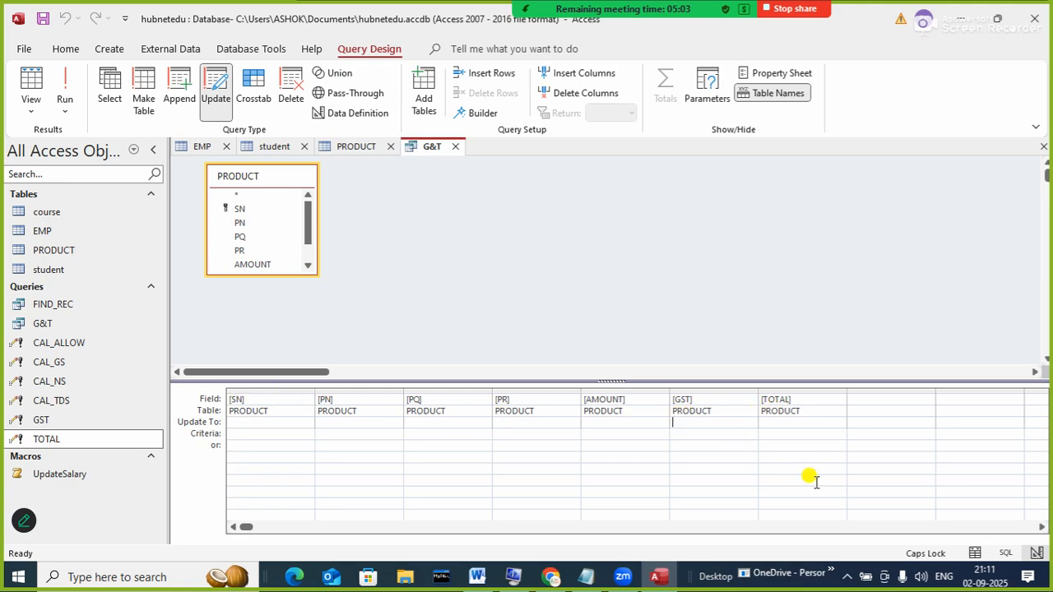
type("[am")
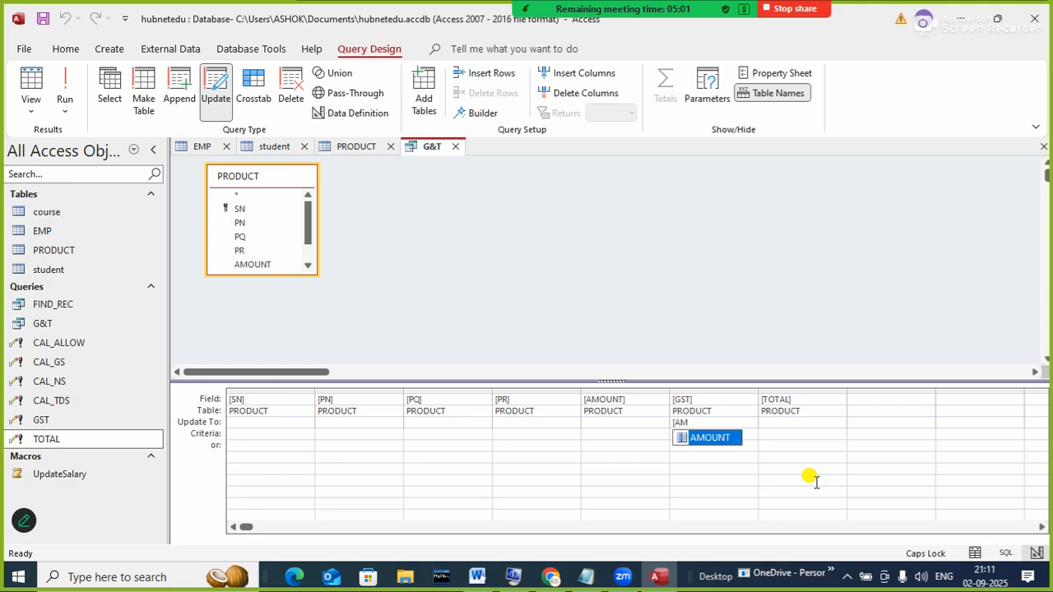
key("Tab")
type("*")
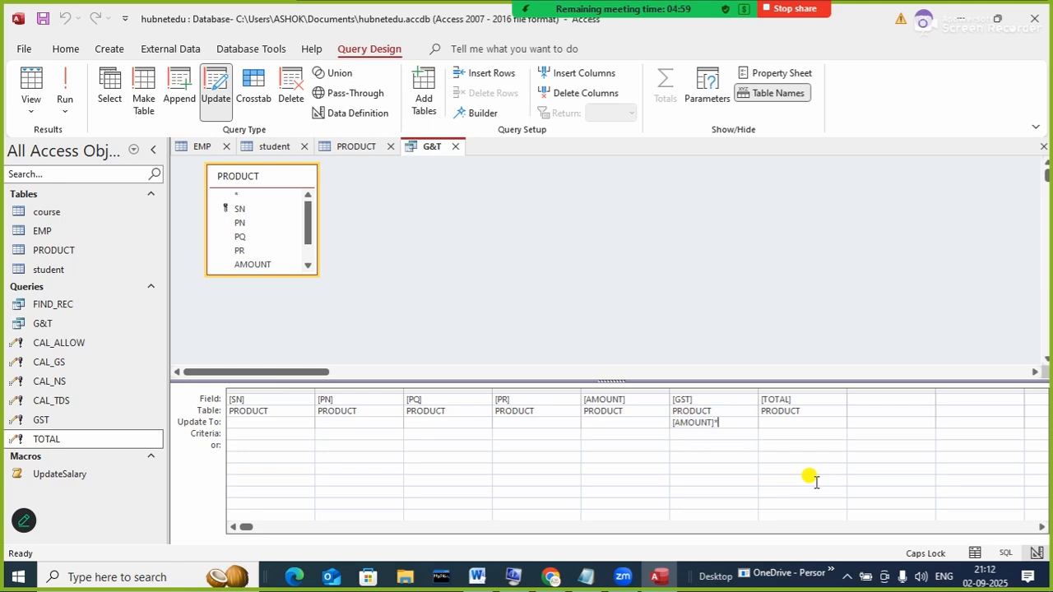
type("18/100")
key("Tab")
- Set TOTAL's Update To expression to [AMOUNT]+[GST]
type("[G")
key("BackSpace")
type("AMOU")
key("Tab")
type("+[GS")
key("Tab")
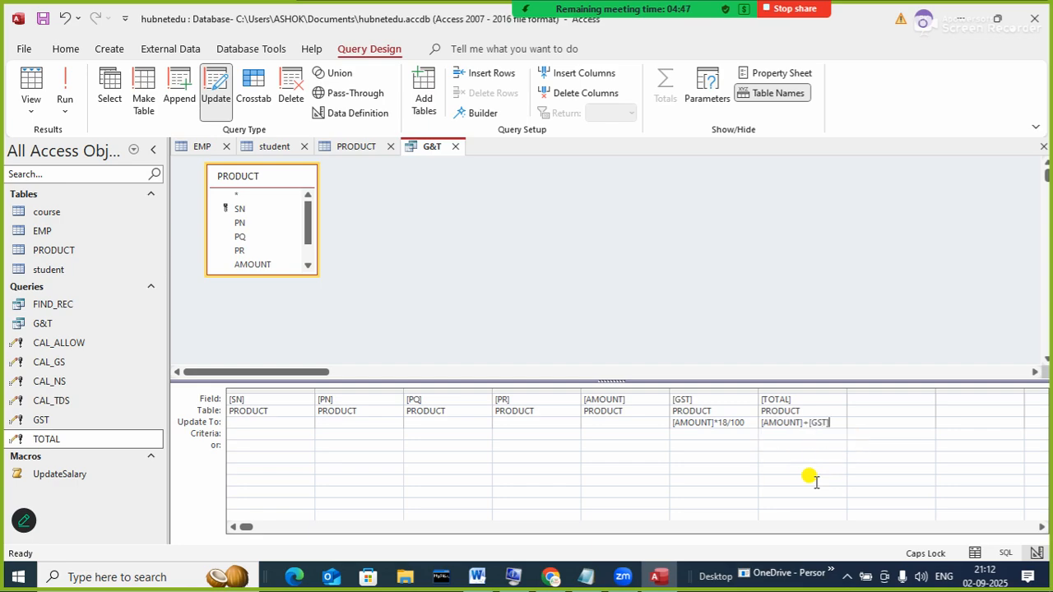
- Save and close the G&T query
right_click(437, 151)
left_click(472, 159)
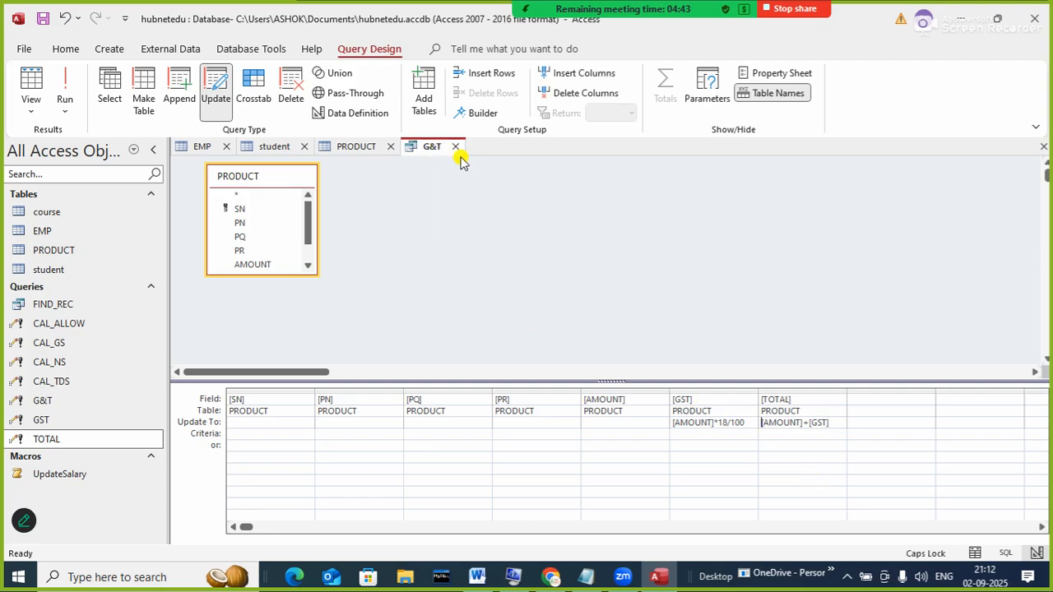
left_click(455, 147)
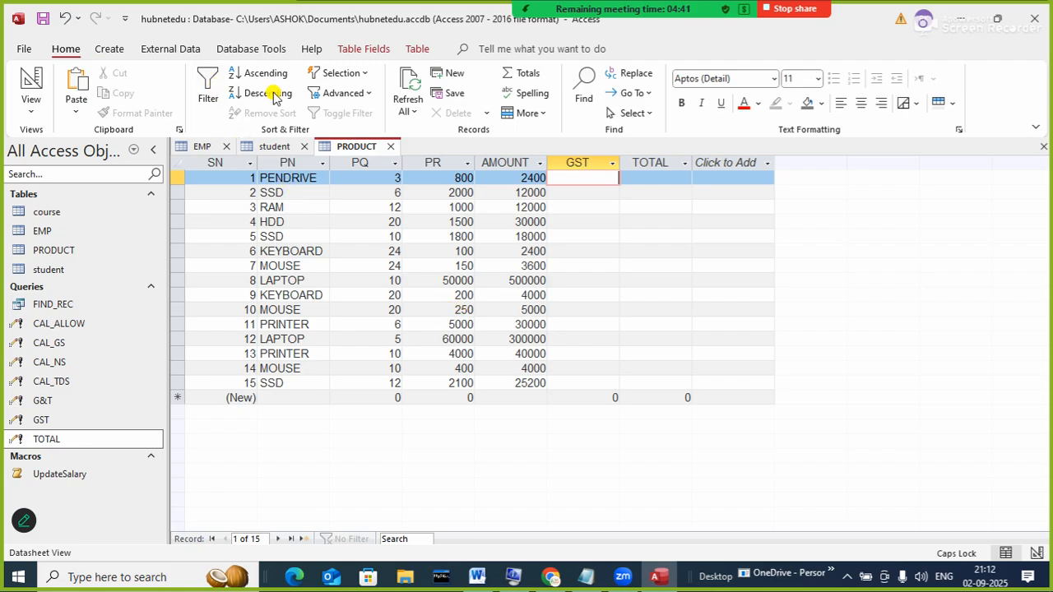
- Run the G&T update on all 15 rows and refresh PRODUCT to show GST values like 432
left_click(411, 84)
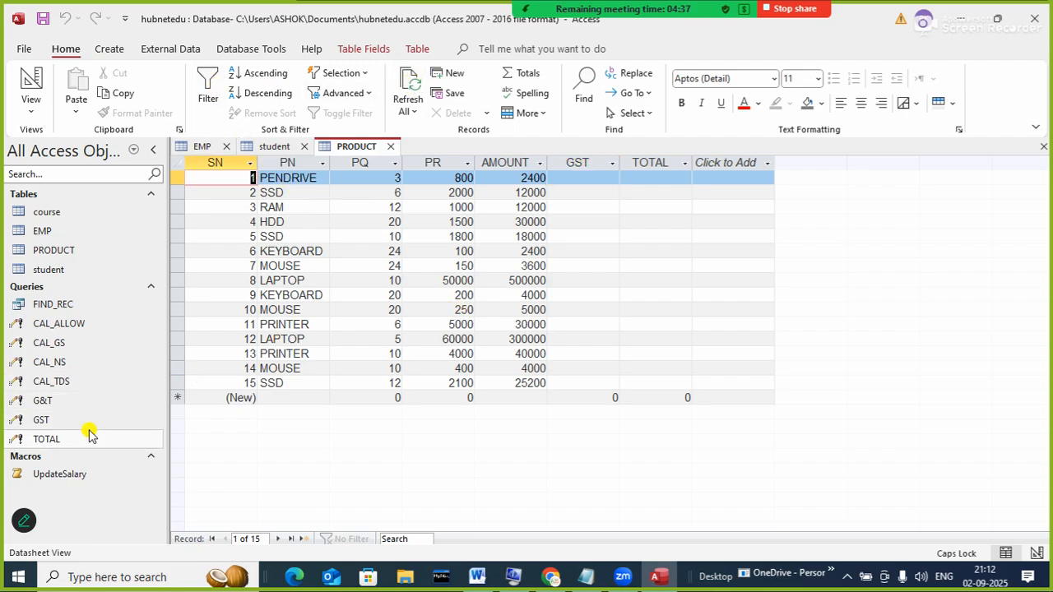
left_click(43, 401)
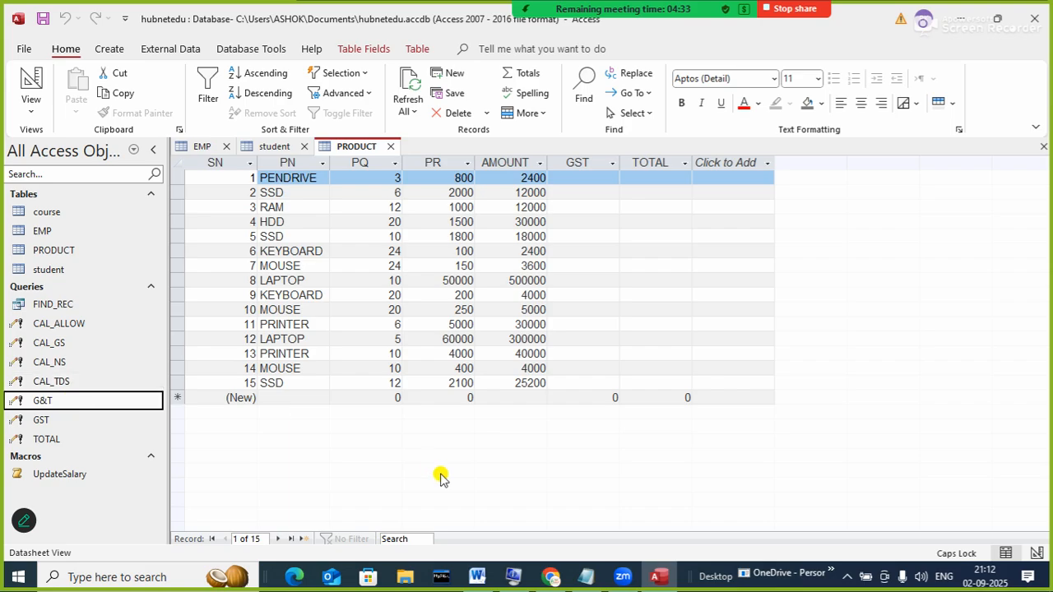
key("Return")
key("Return")
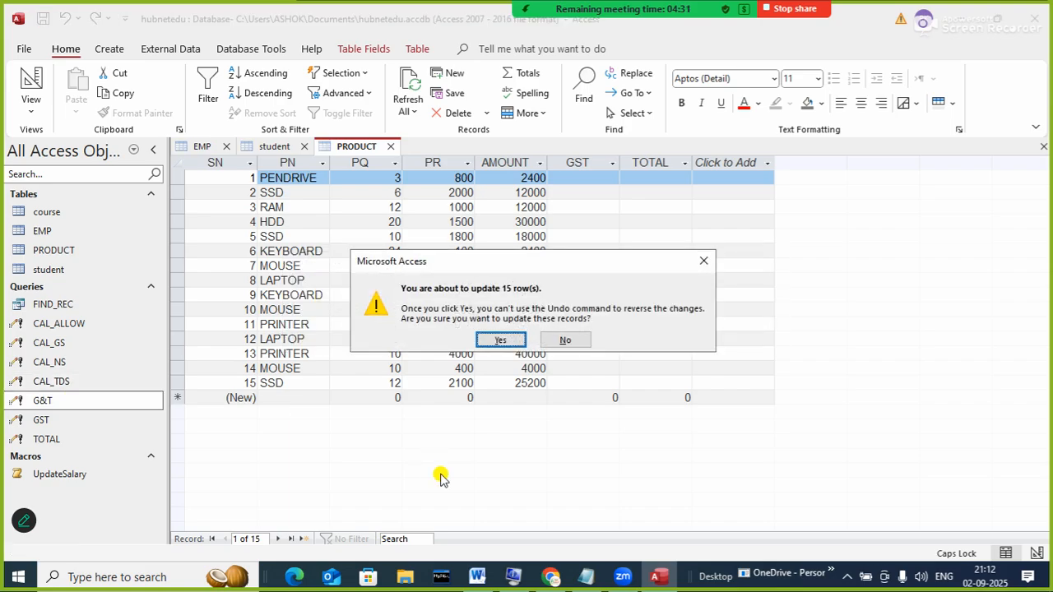
key("Return")
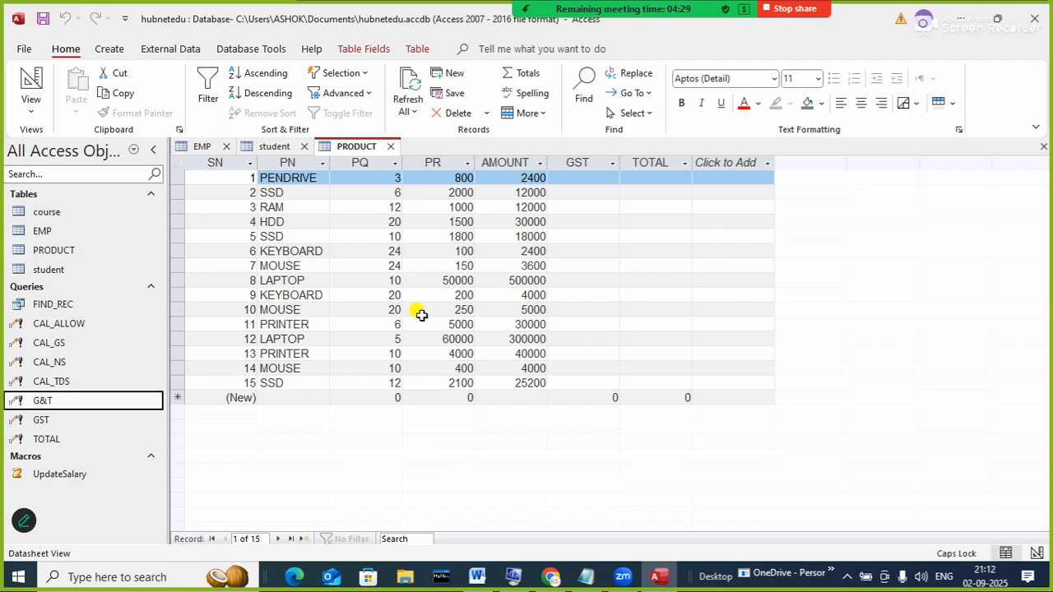
left_click(409, 83)
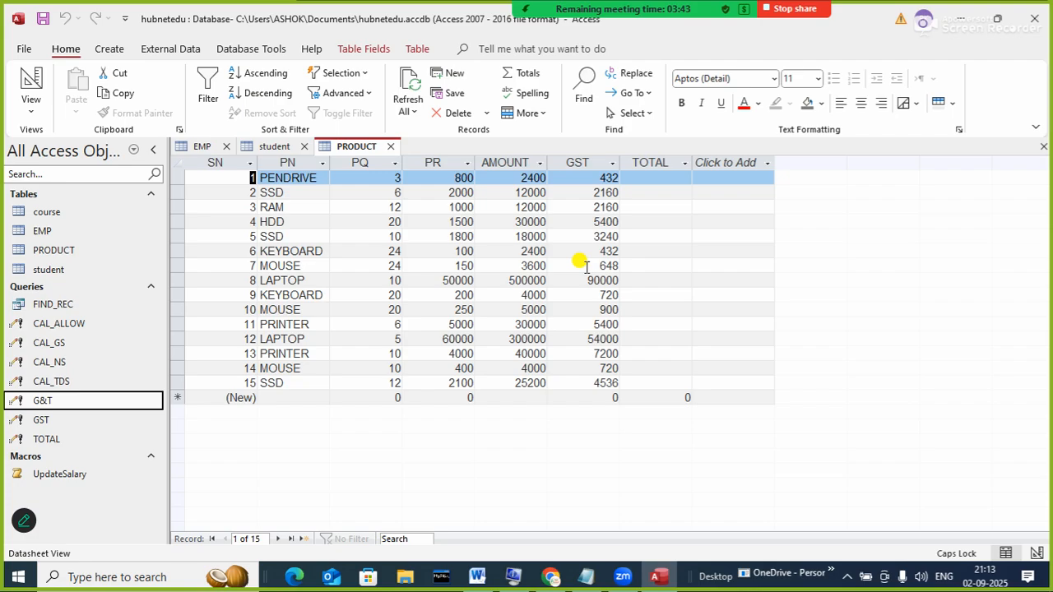
- Run the G&T update query, accept both warnings, and refresh PRODUCT to fill TOTAL
double_click(66, 402)
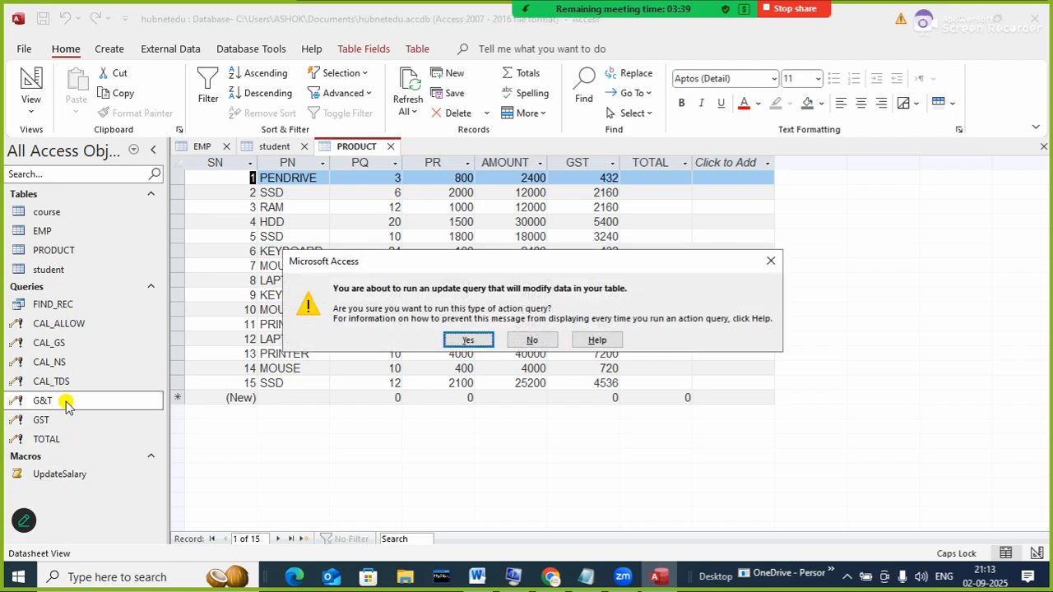
left_click(464, 342)
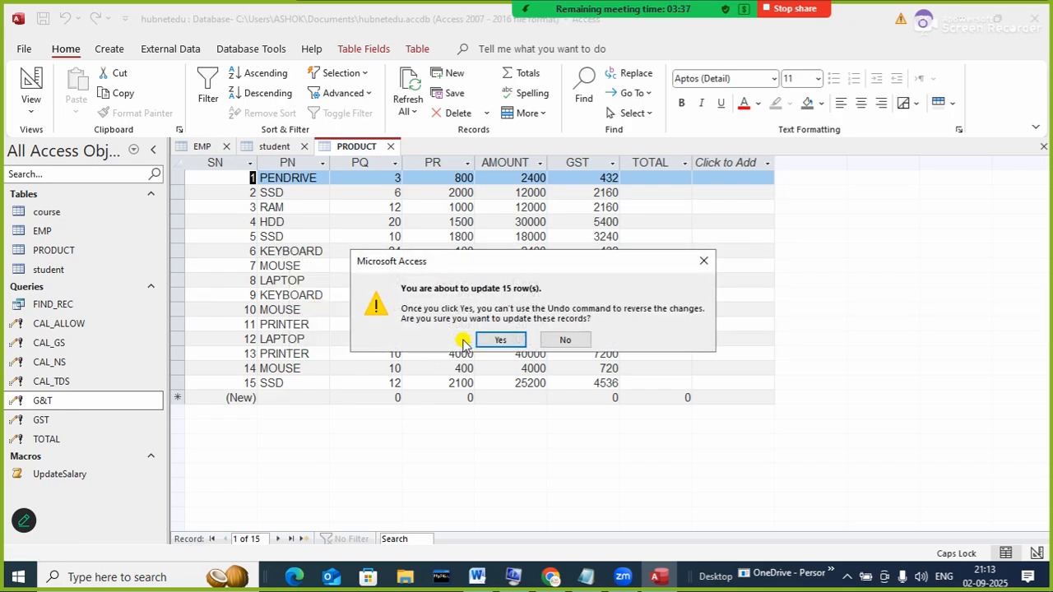
left_click(481, 338)
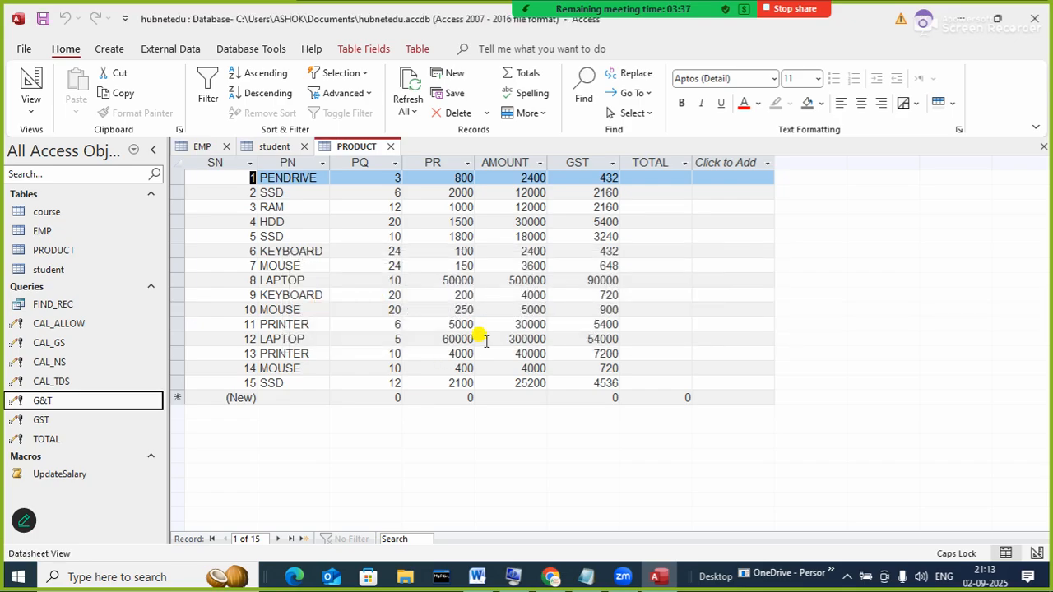
left_click(407, 89)
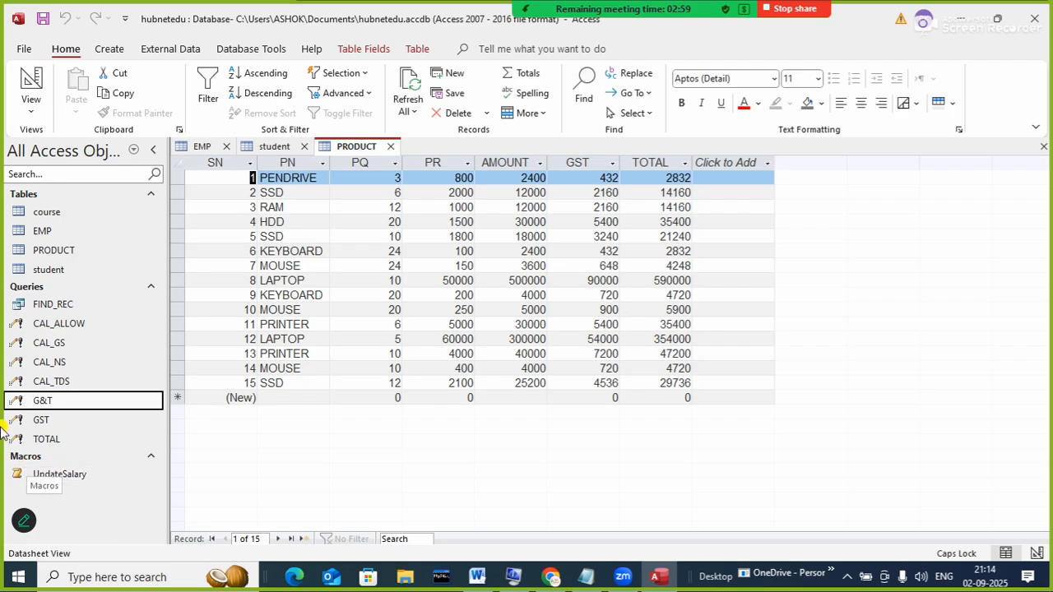
left_click(90, 322)
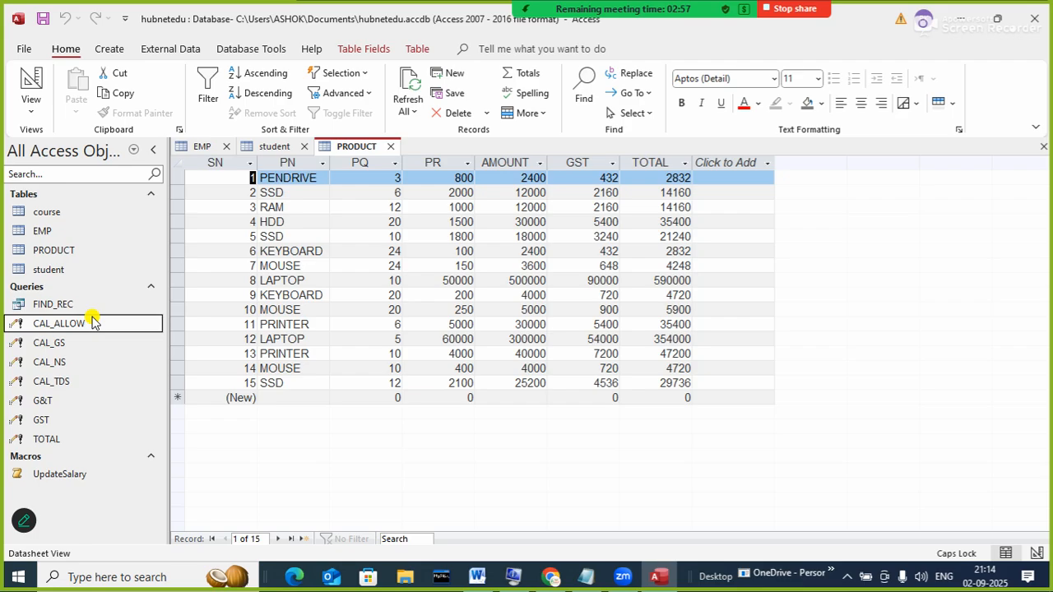
right_click(92, 321)
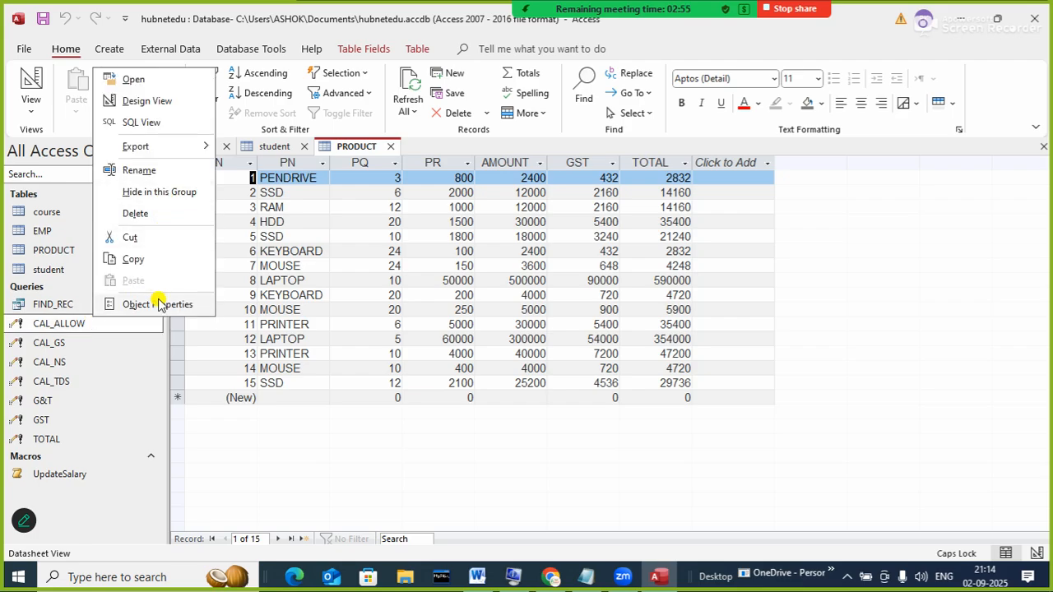
left_click(145, 100)
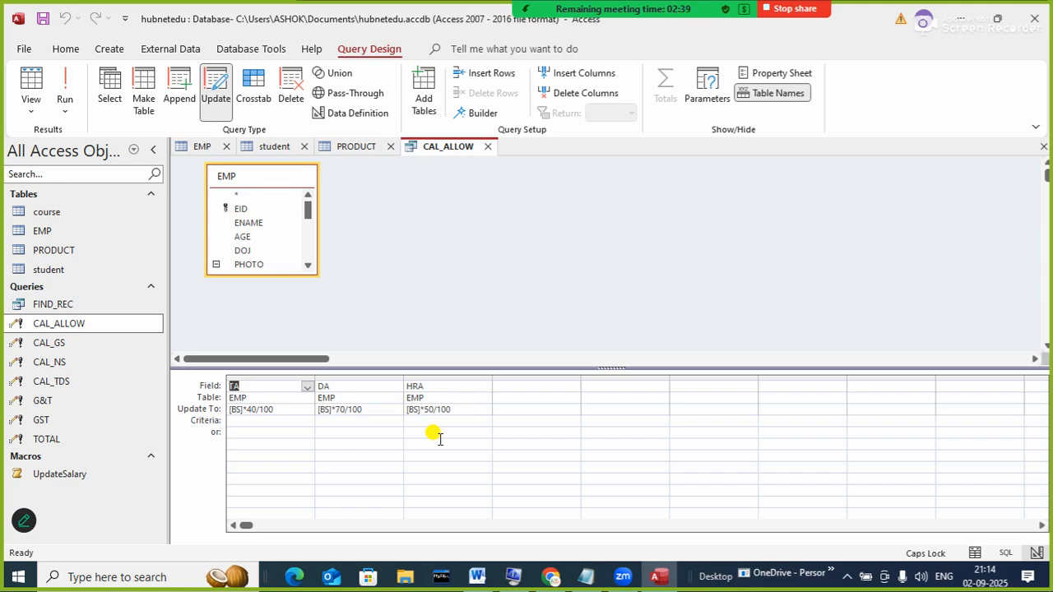
left_click(488, 146)
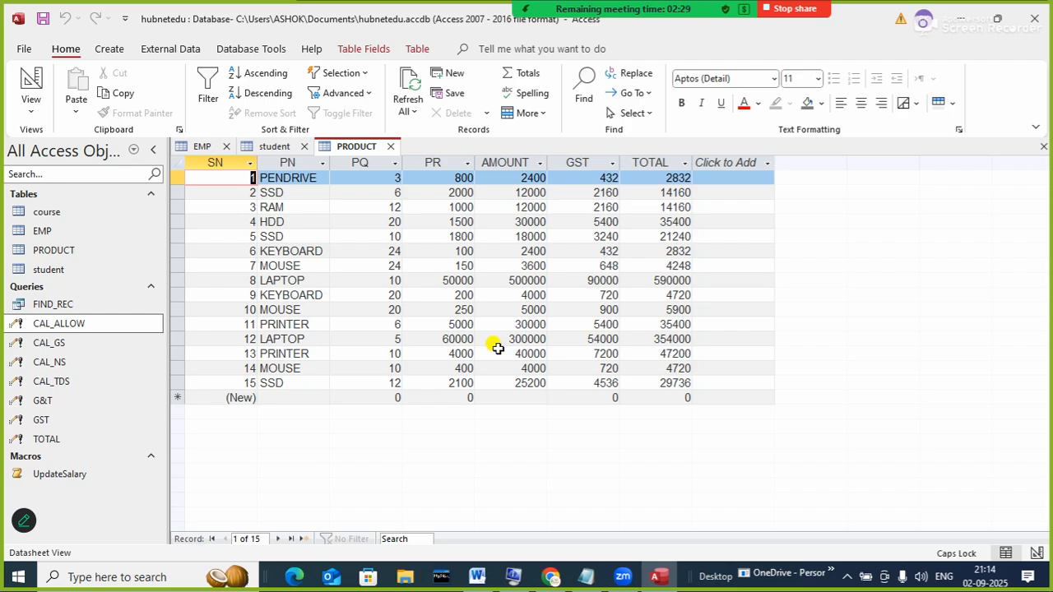
left_click(589, 264)
left_click(587, 238)
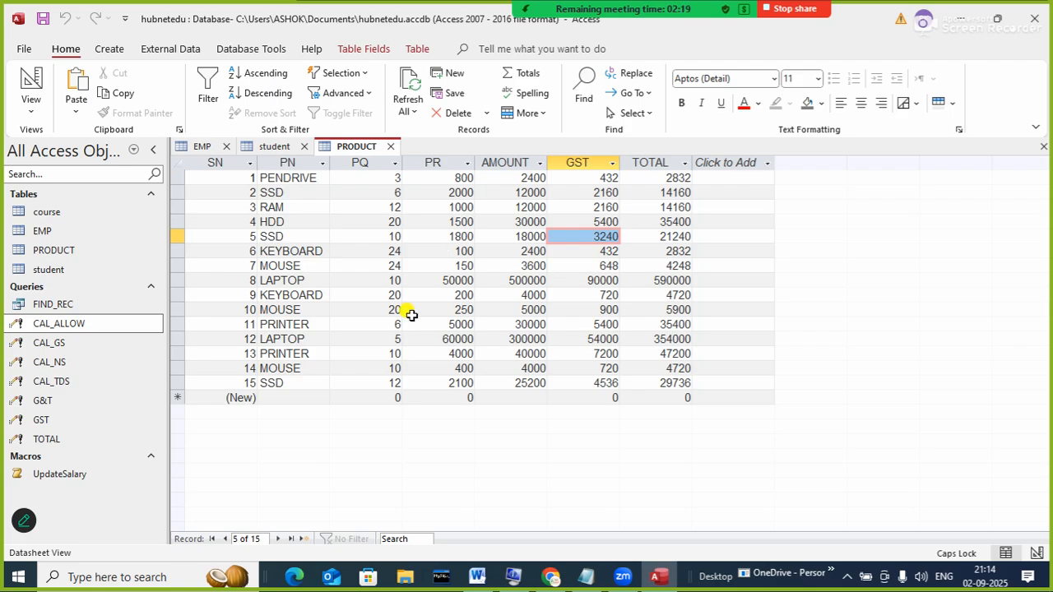
left_click(409, 267)
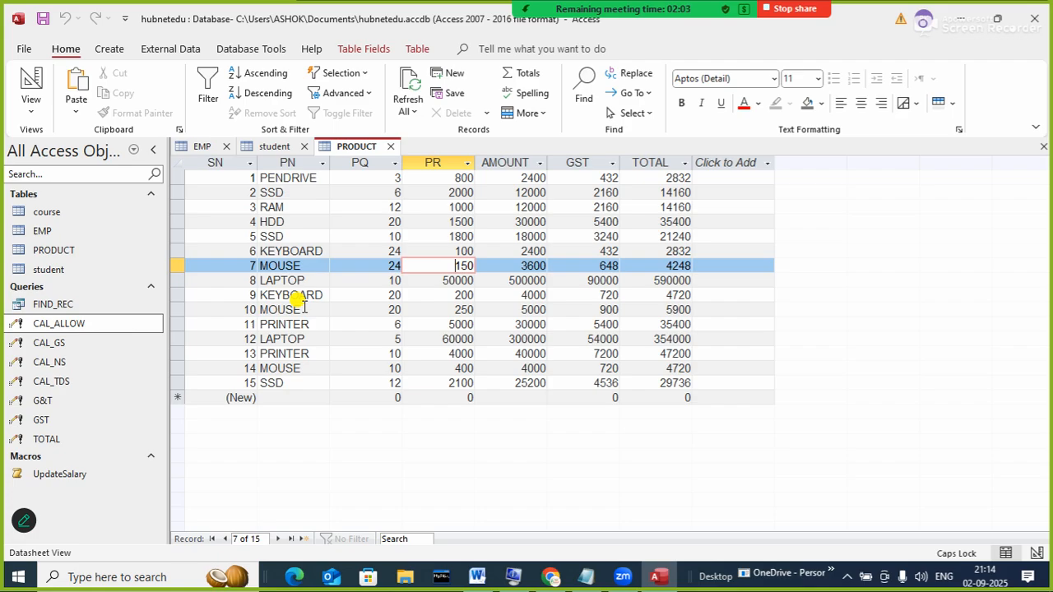
left_click(257, 206)
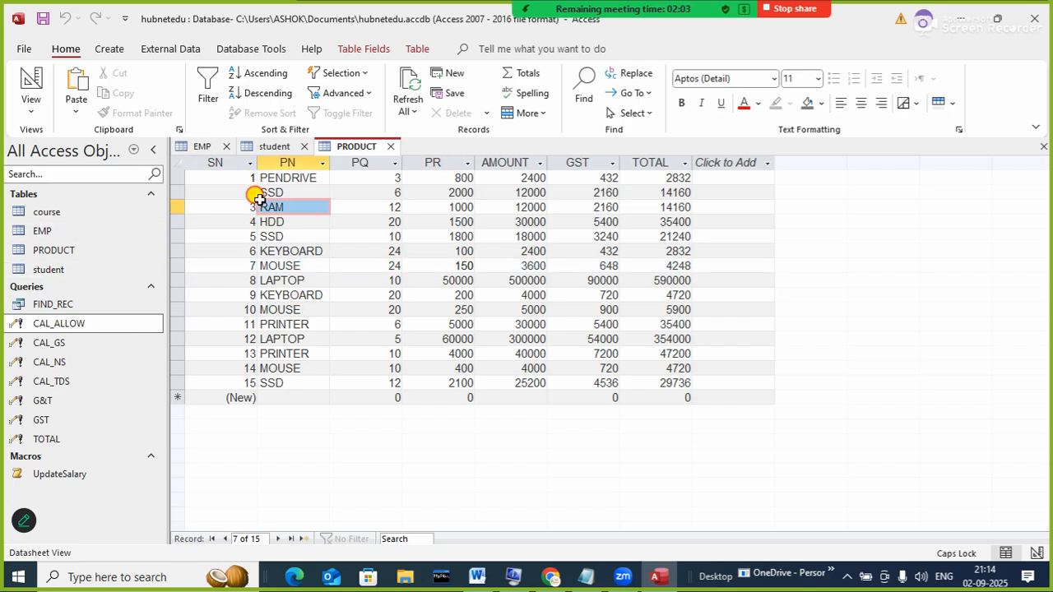
- Build a Simple Query Wizard detail query with all PRODUCT fields, set to modify design
left_click(109, 49)
left_click(221, 91)
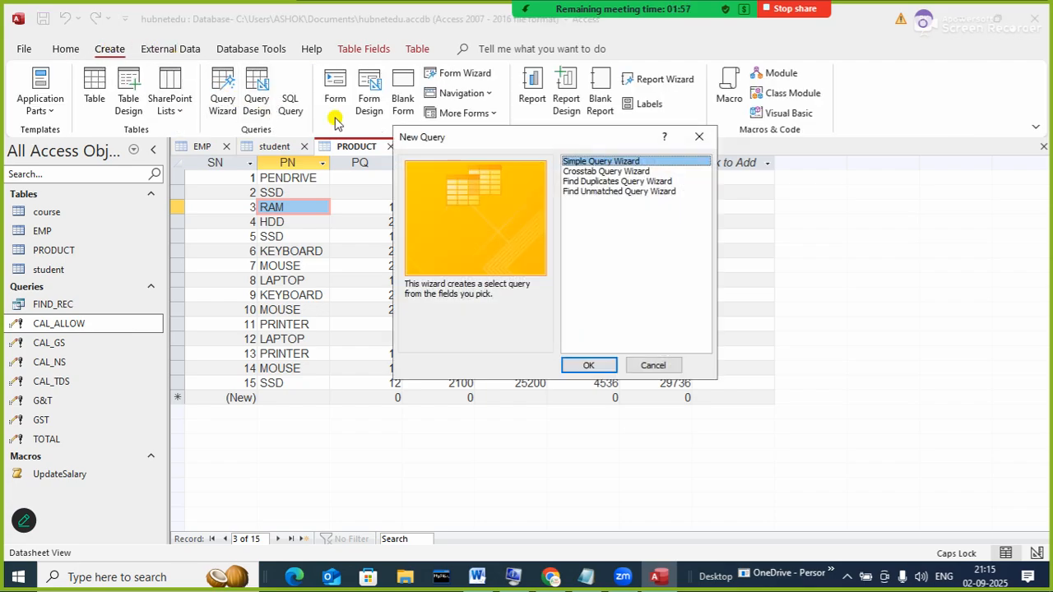
left_click(600, 365)
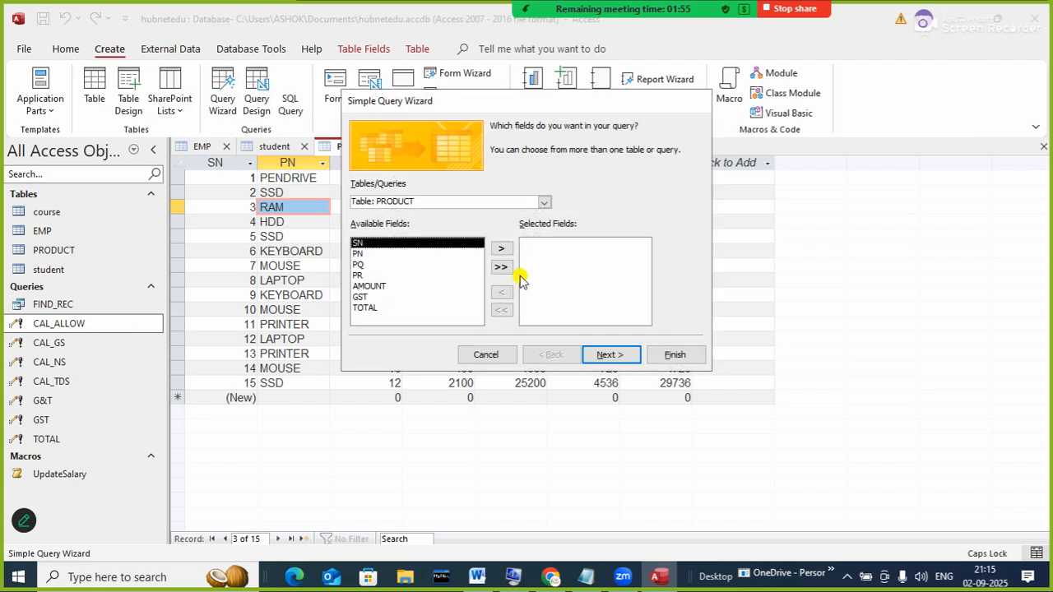
left_click(501, 268)
left_click(609, 355)
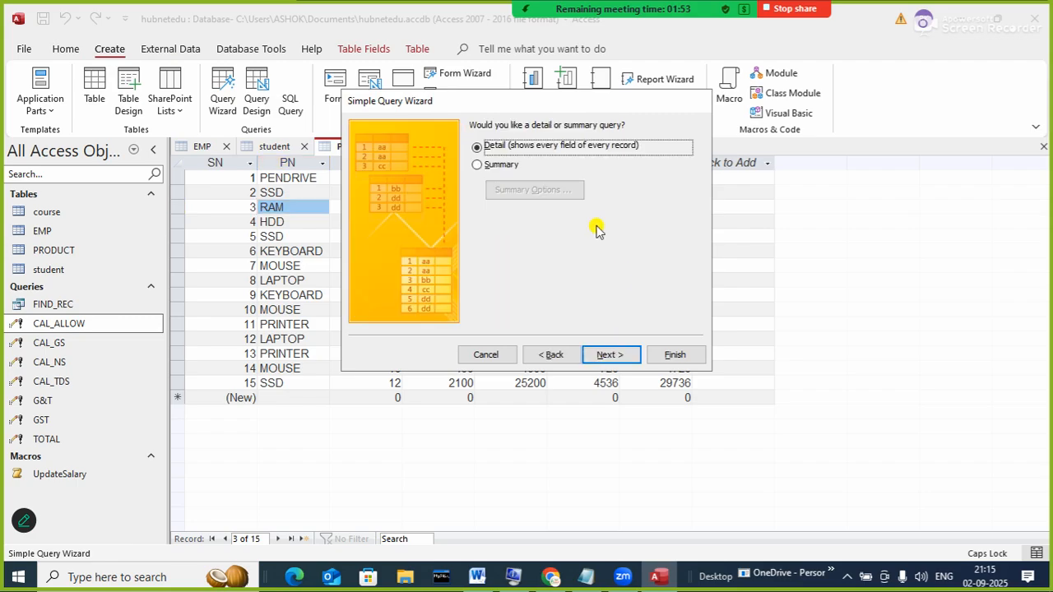
left_click(605, 354)
left_click(494, 272)
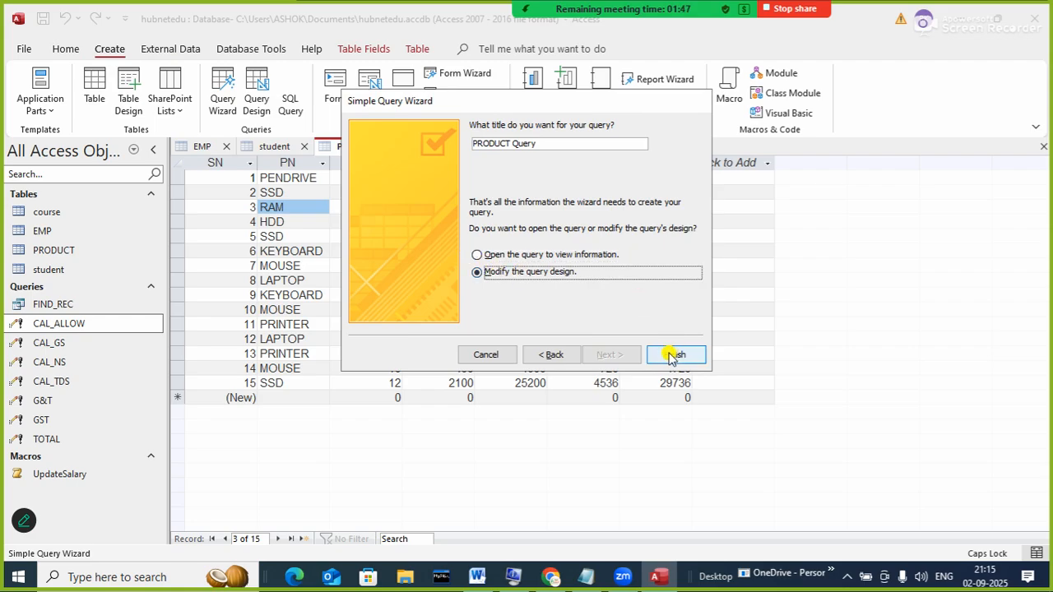
- Title the query 'FIND PRODUCT' and finish the wizard
left_click_drag(556, 140, 408, 122)
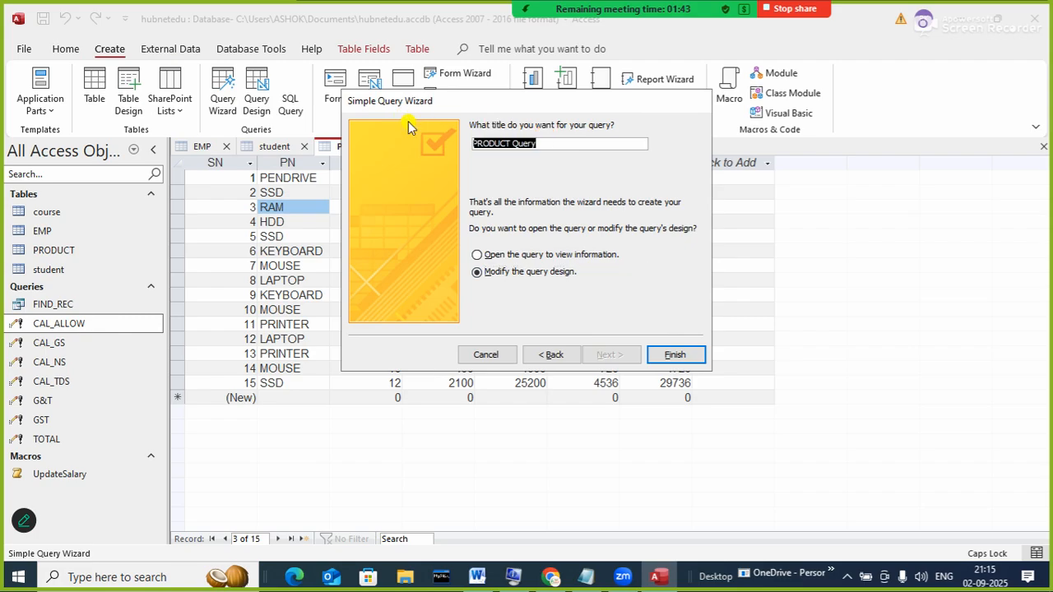
type("FIND")
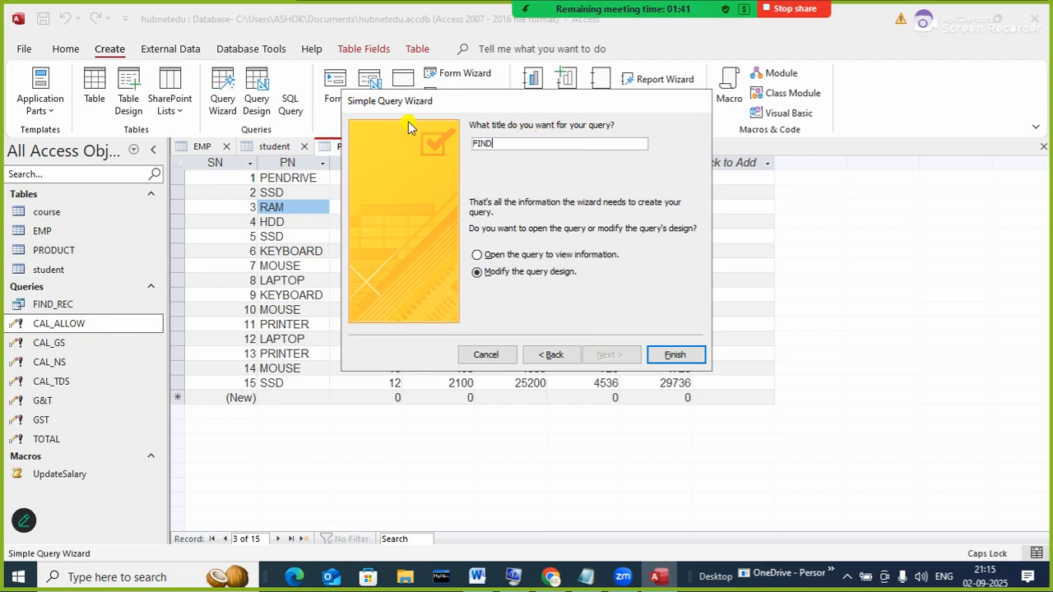
type(" pRO")
key("BackSpace")
key("BackSpace")
key("BackSpace")
type("PRODUCT")
left_click(676, 360)
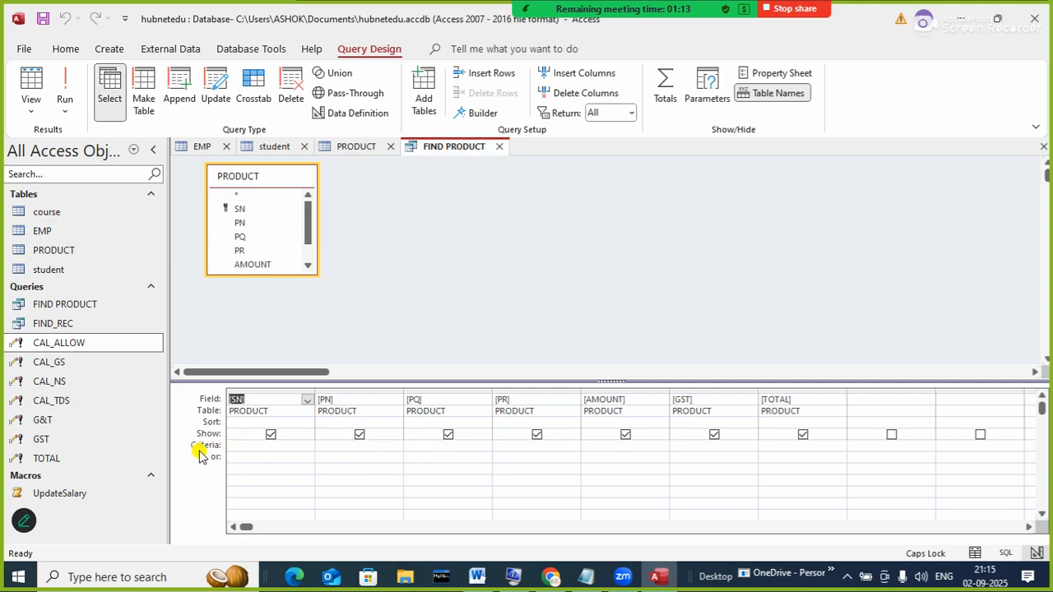
- Give the PN column the criterion [ENTER NAME OF PRODUCT] and save the query
left_click(329, 445)
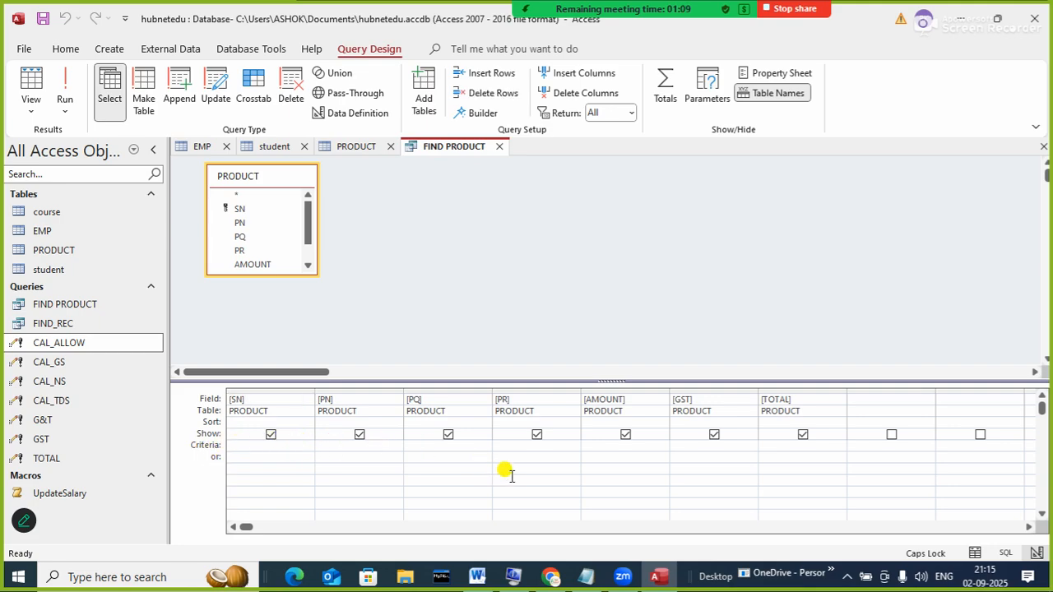
type("[")
type("EN")
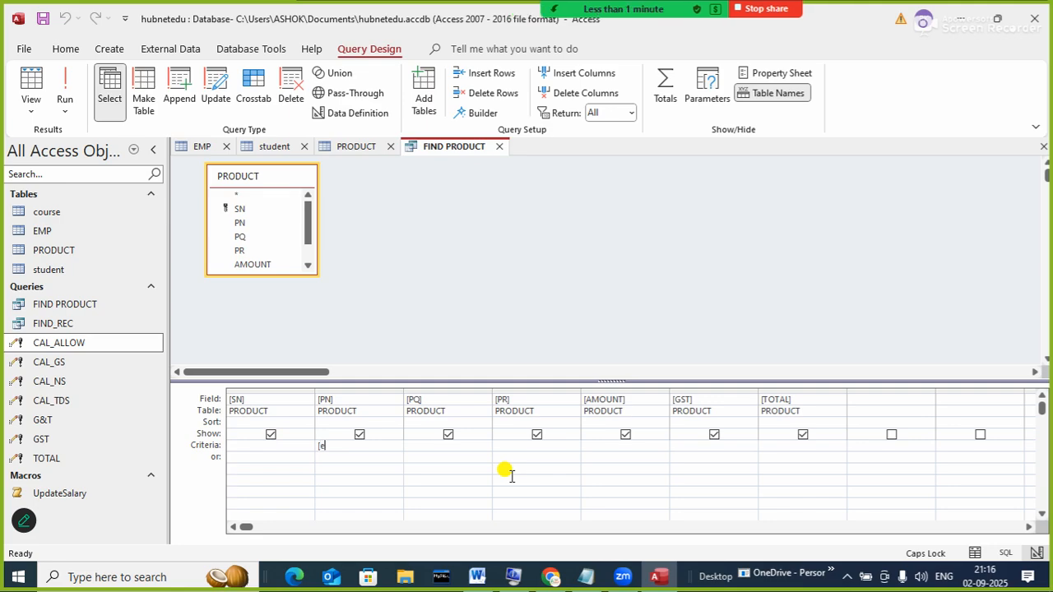
key("BackSpace")
key("BackSpace")
type("EN")
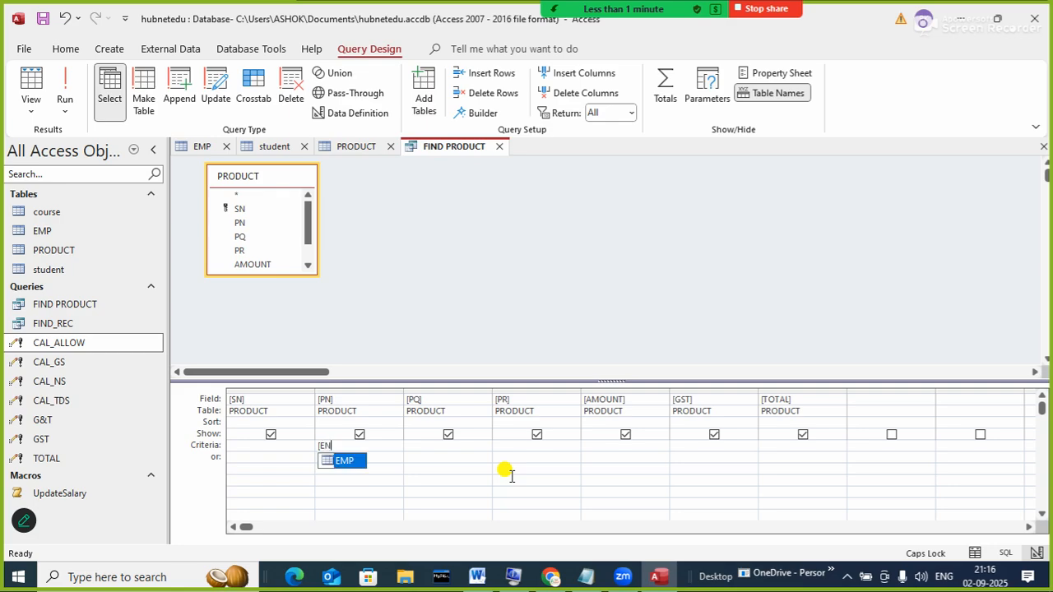
type("TER NAME OF ")
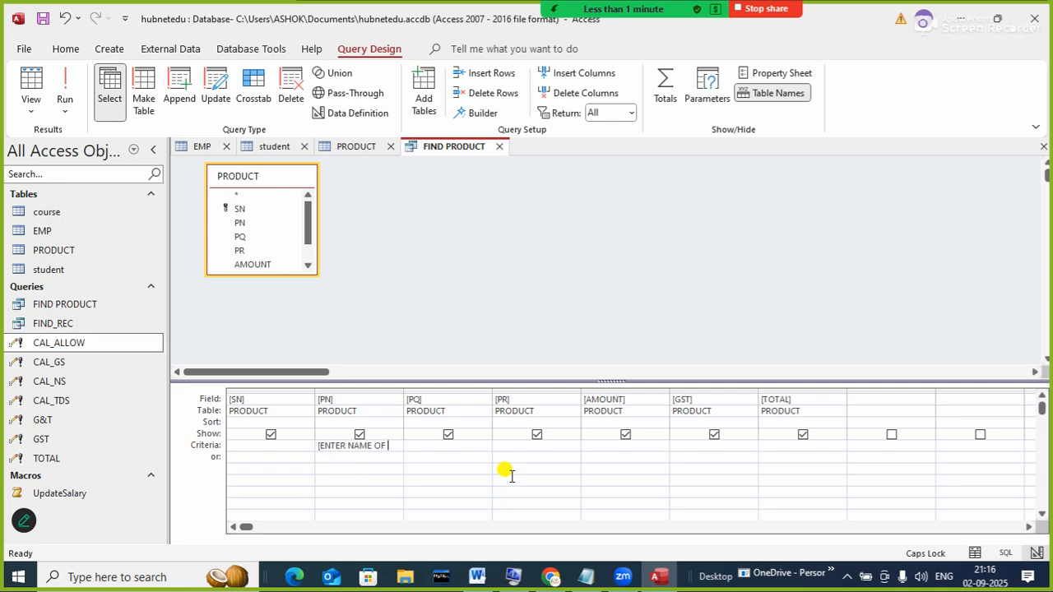
type("PRODUCT]")
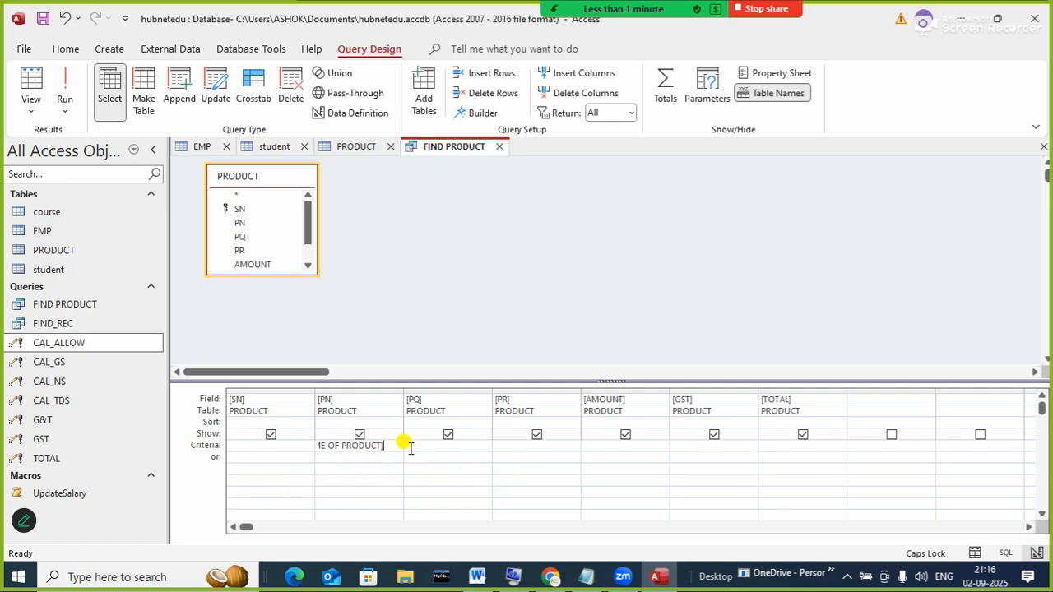
right_click(469, 147)
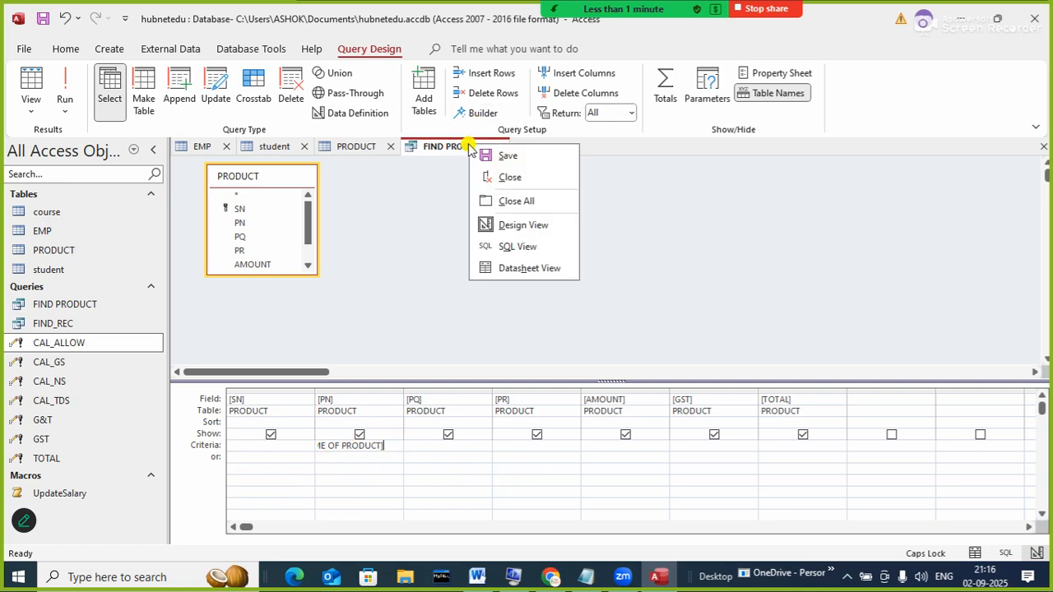
left_click(496, 157)
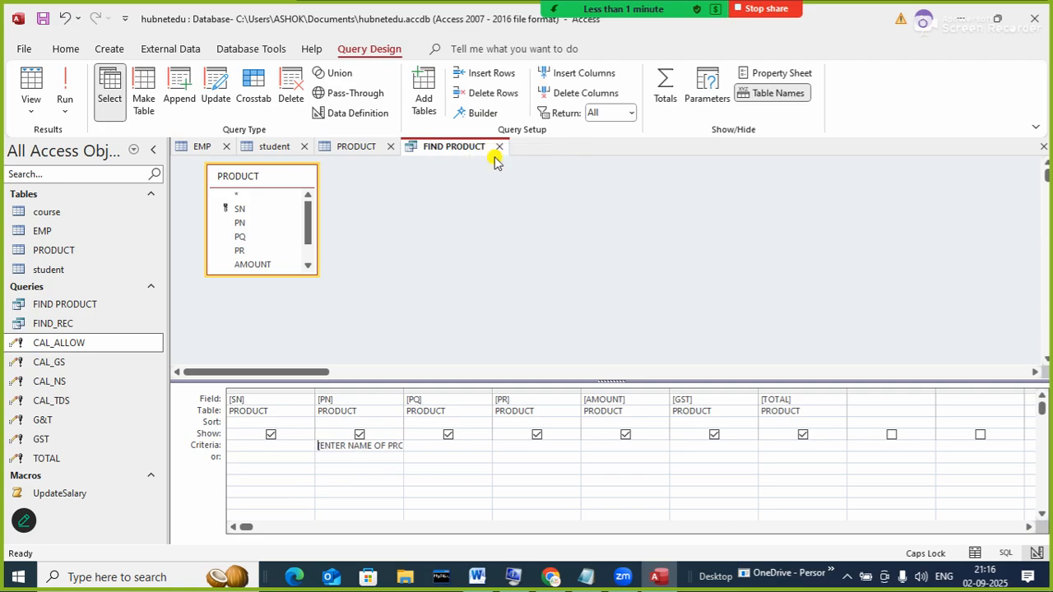
- Run FIND PRODUCT for LAPTOP, then dismiss the meeting-ended popup and feedback panel
left_click(498, 148)
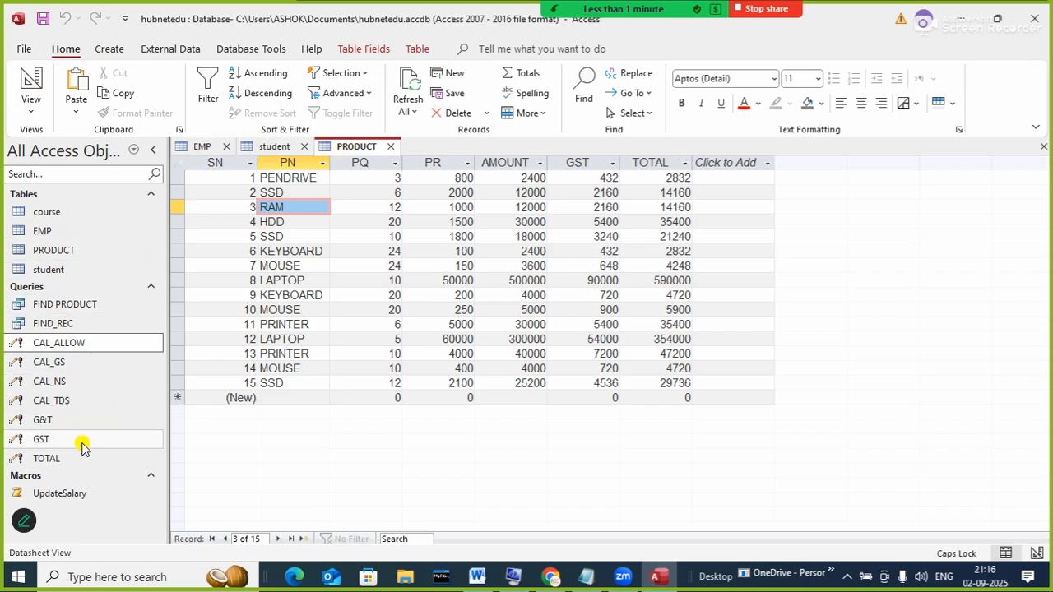
left_click(78, 306)
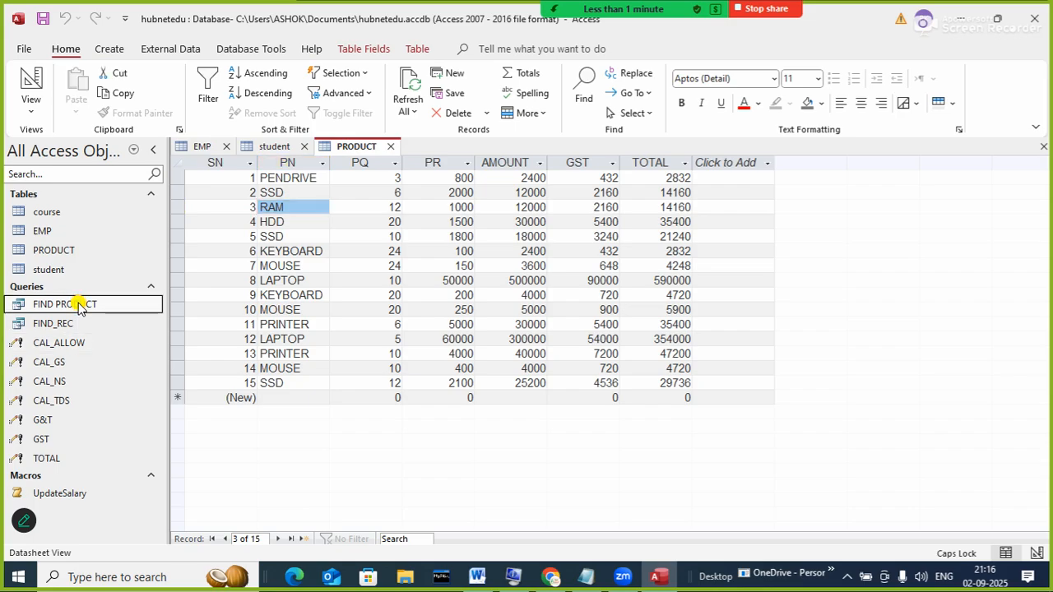
double_click(79, 306)
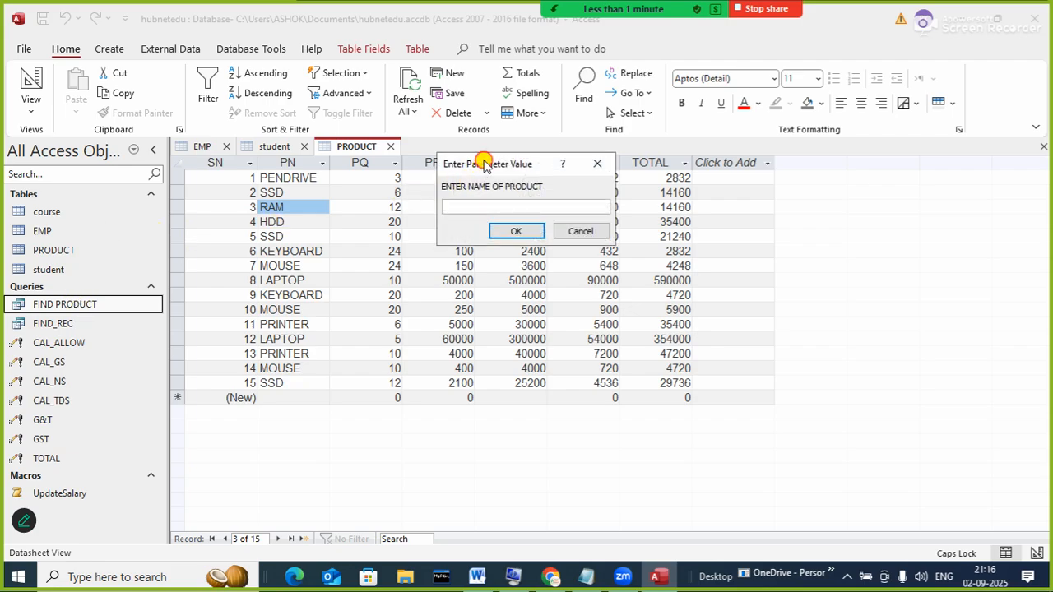
left_click_drag(485, 164, 594, 277)
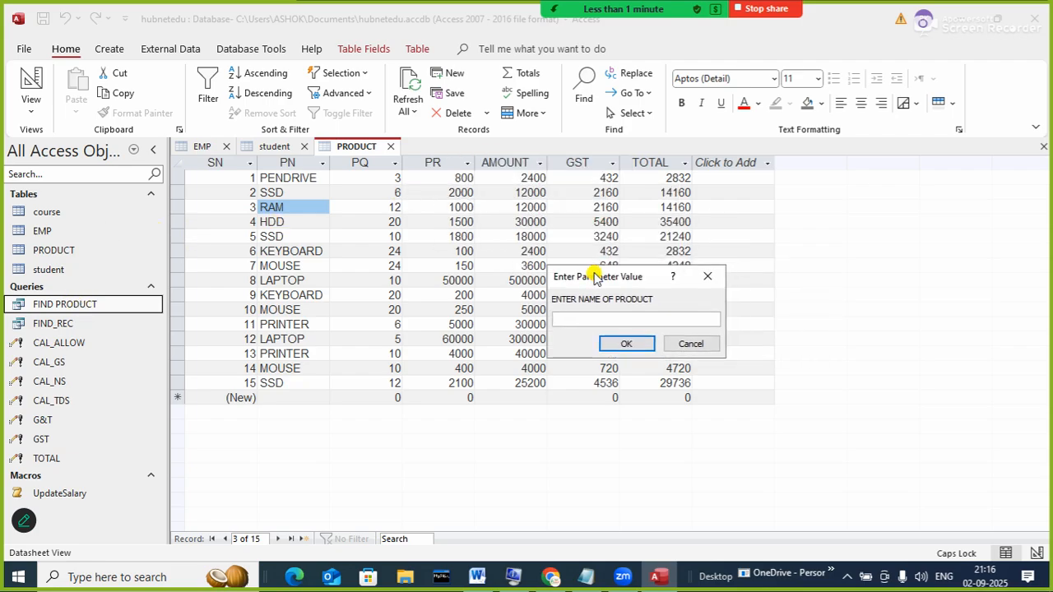
type("LAPTOP")
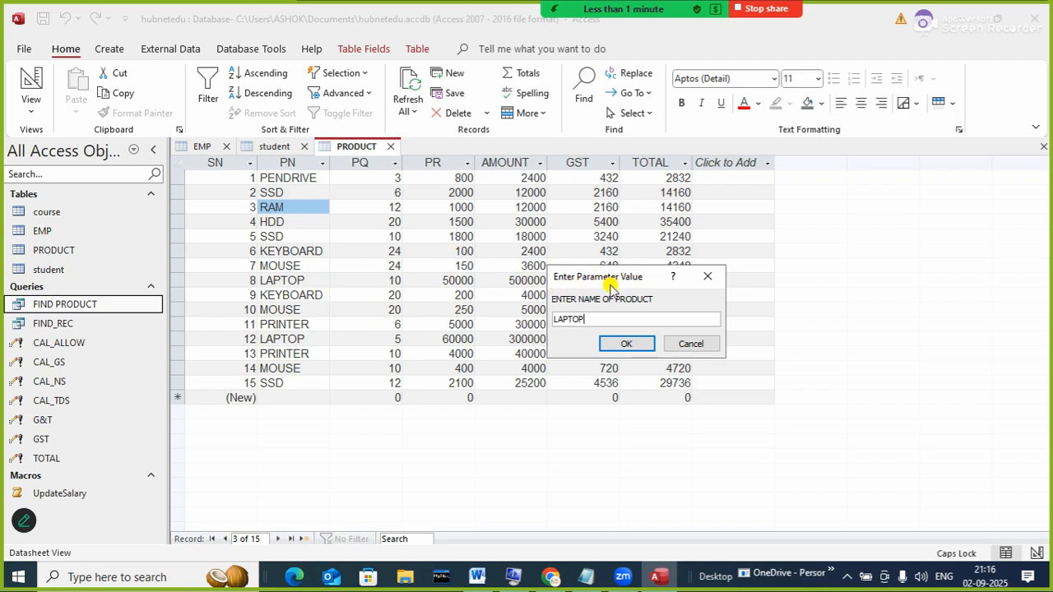
left_click_drag(610, 284, 708, 273)
left_click(705, 333)
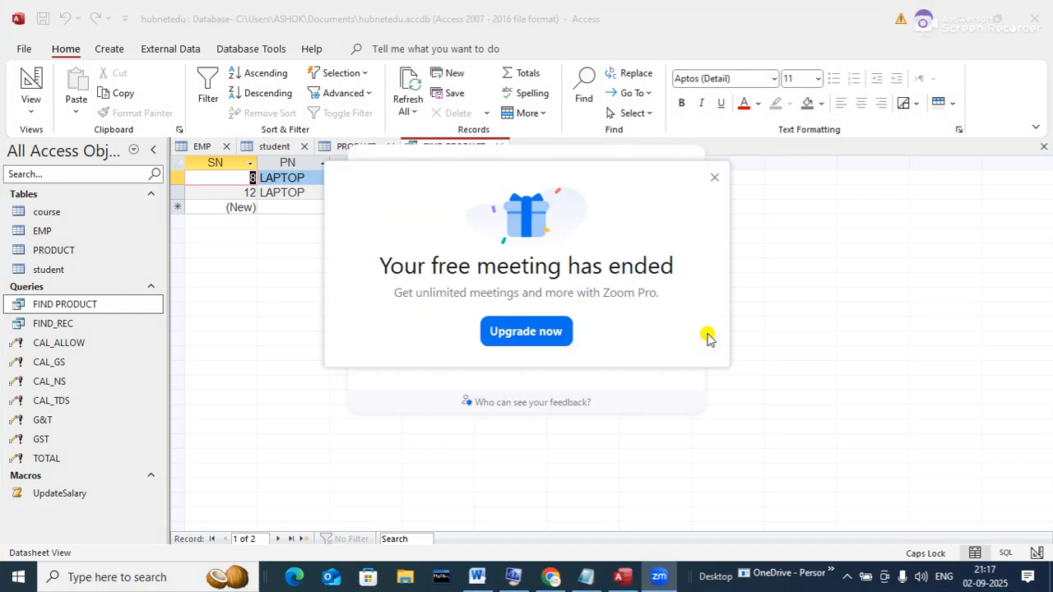
left_click(714, 177)
left_click(689, 165)
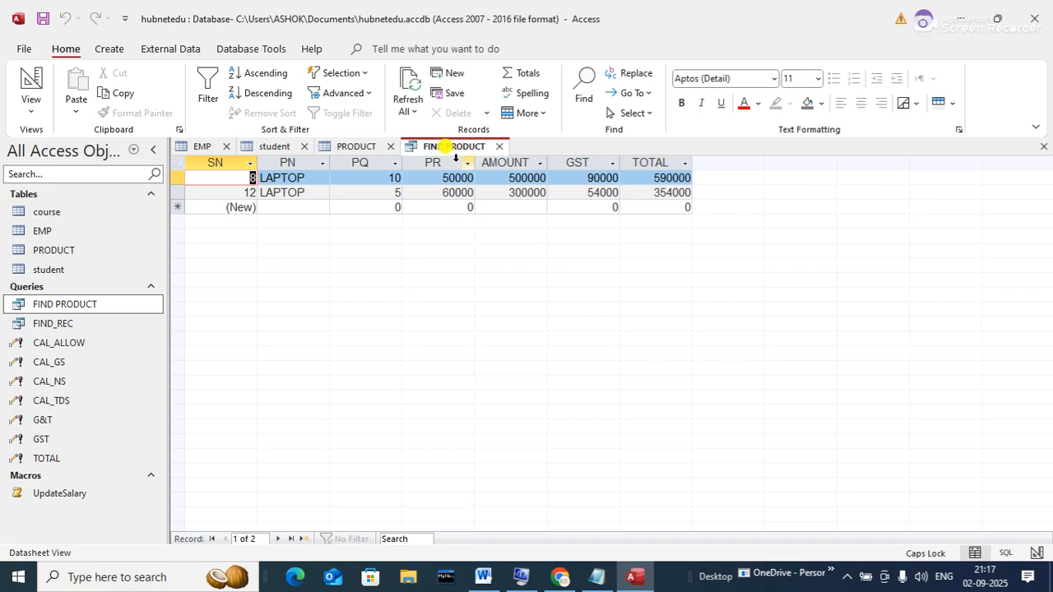
- Rerun FIND PRODUCT for SSD, close its results, and switch to the notes
left_click(502, 146)
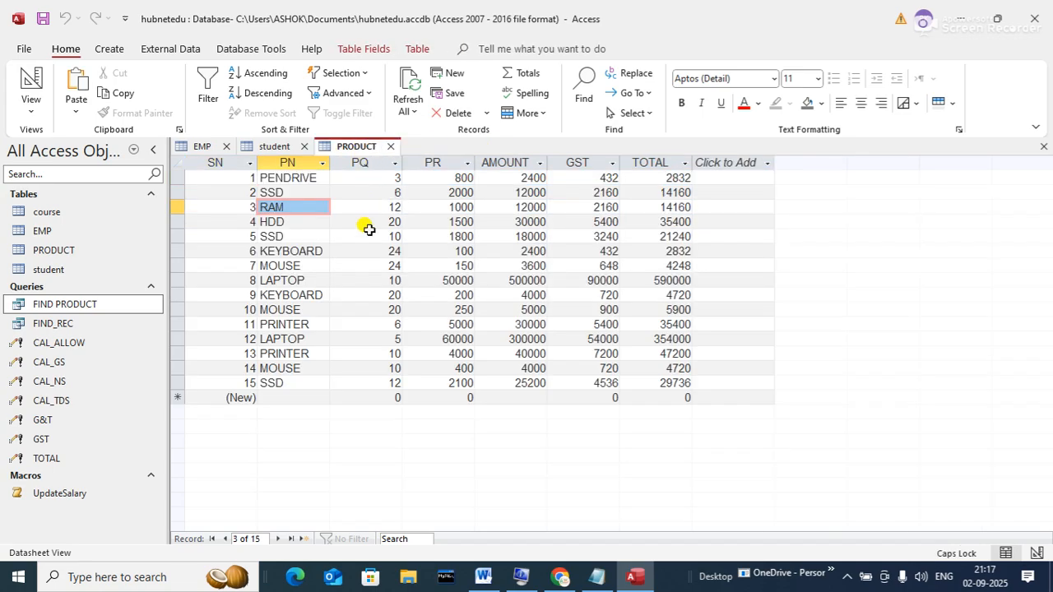
left_click(96, 306)
double_click(96, 306)
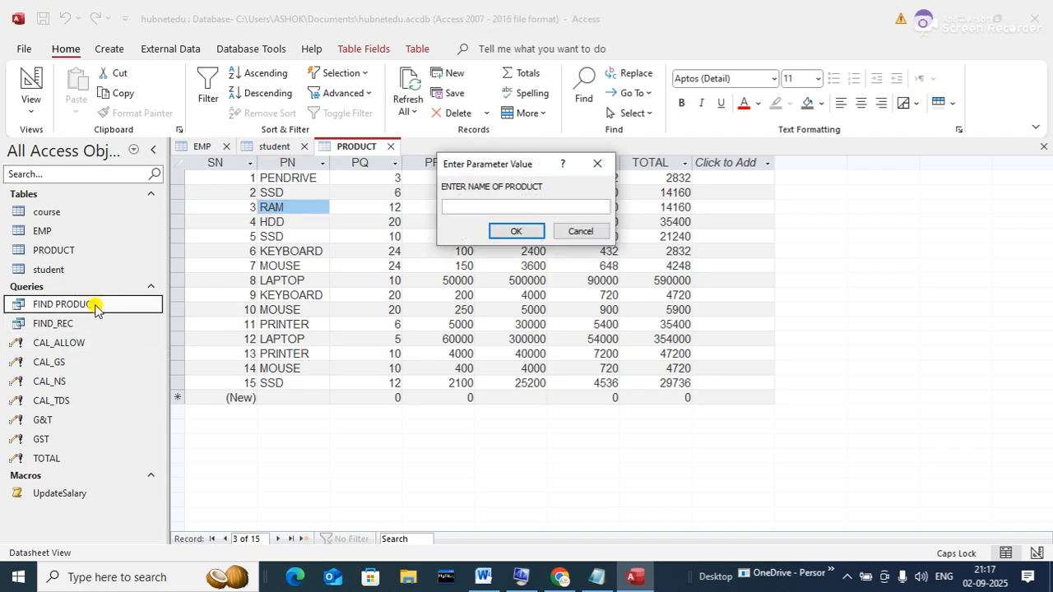
type("SSD")
key("Return")
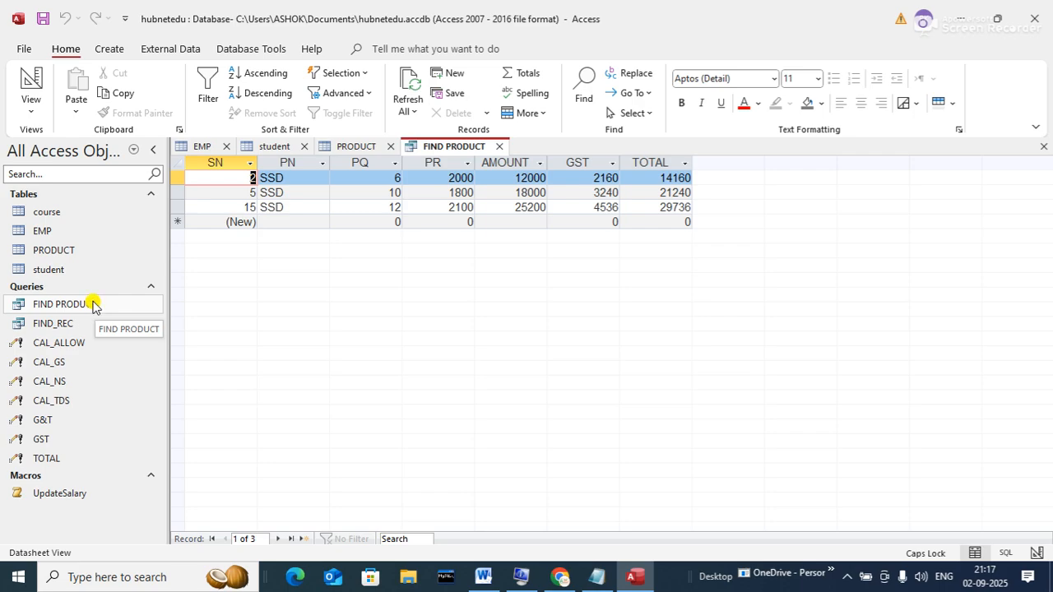
left_click(94, 306)
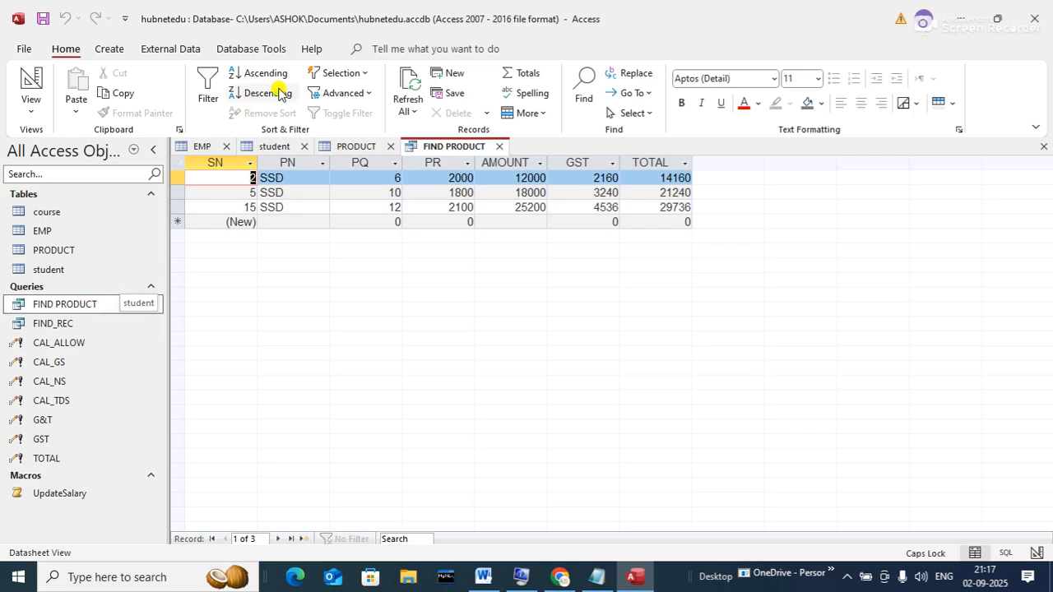
left_click(499, 147)
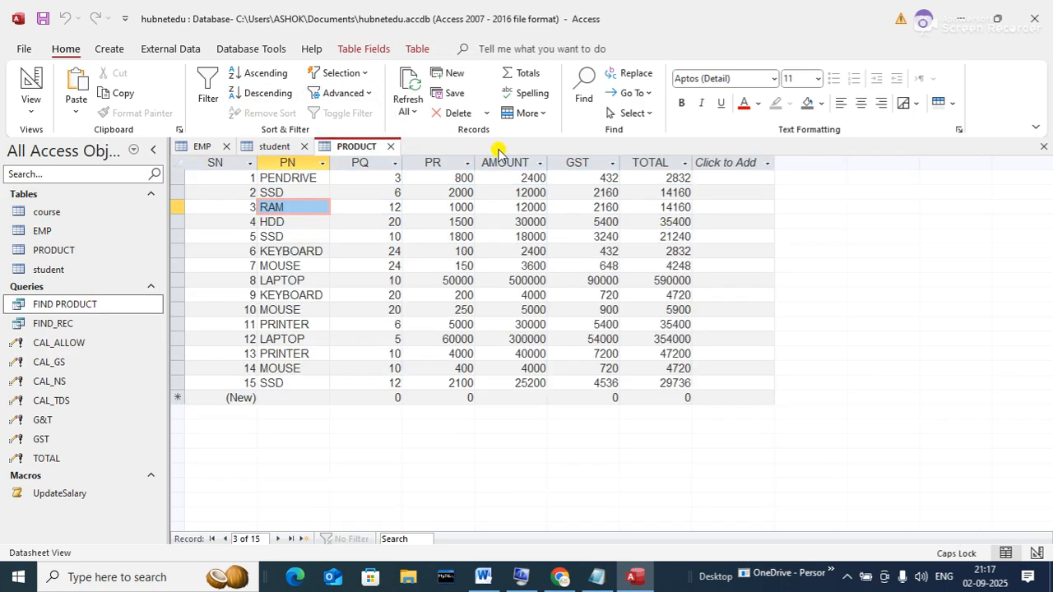
left_click(596, 576)
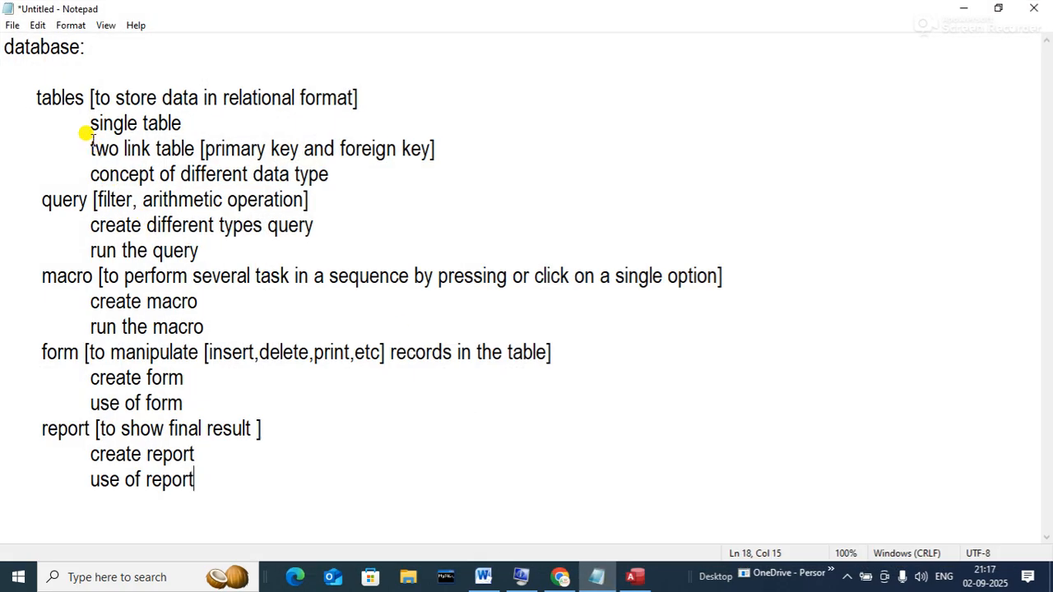
left_click_drag(34, 89, 233, 174)
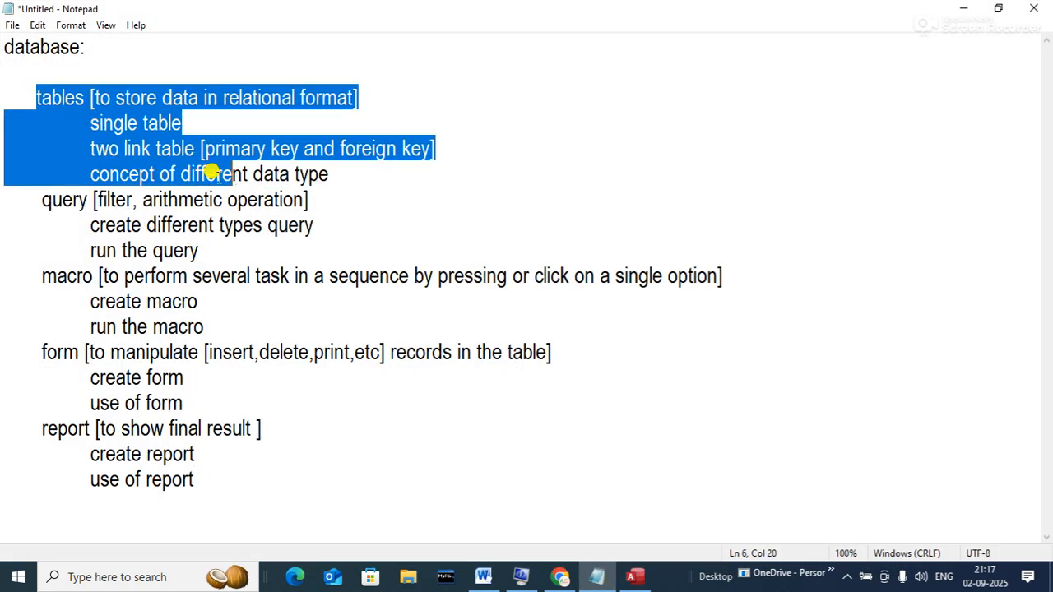
left_click_drag(36, 201, 208, 254)
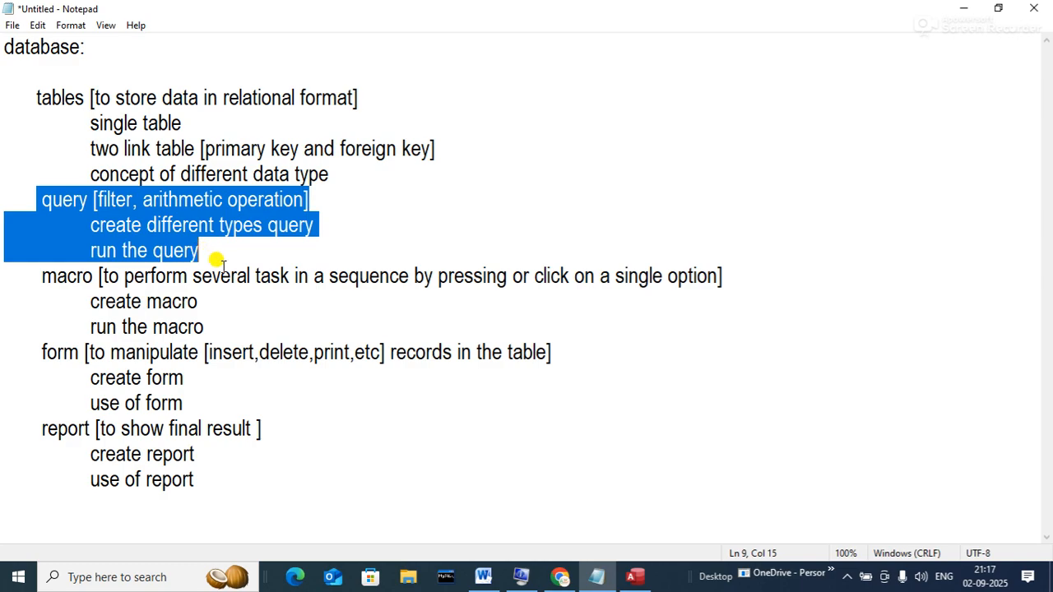
left_click(219, 264)
left_click_drag(37, 269, 201, 327)
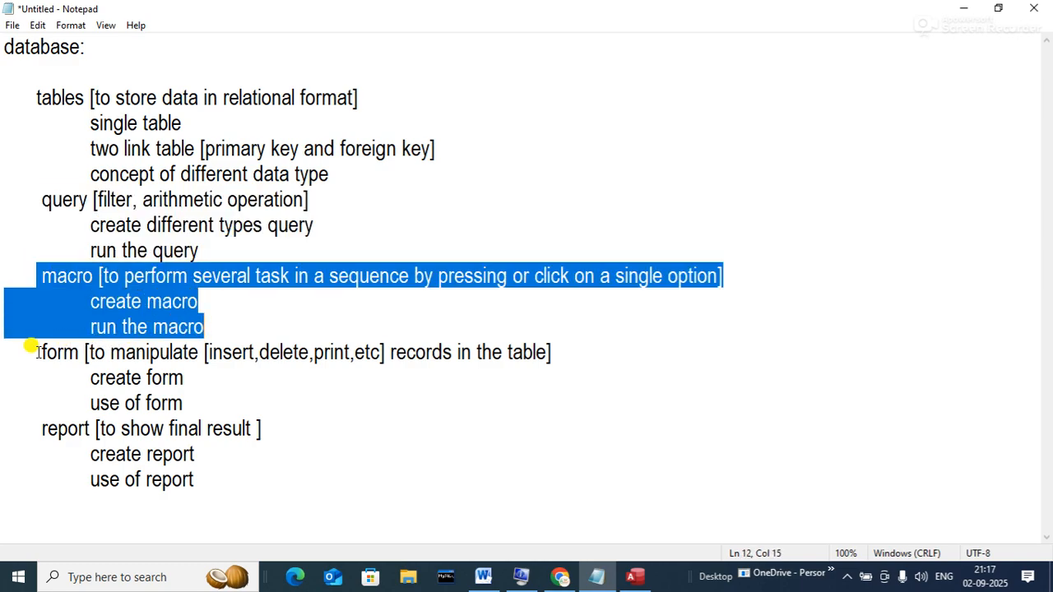
left_click_drag(33, 352, 174, 397)
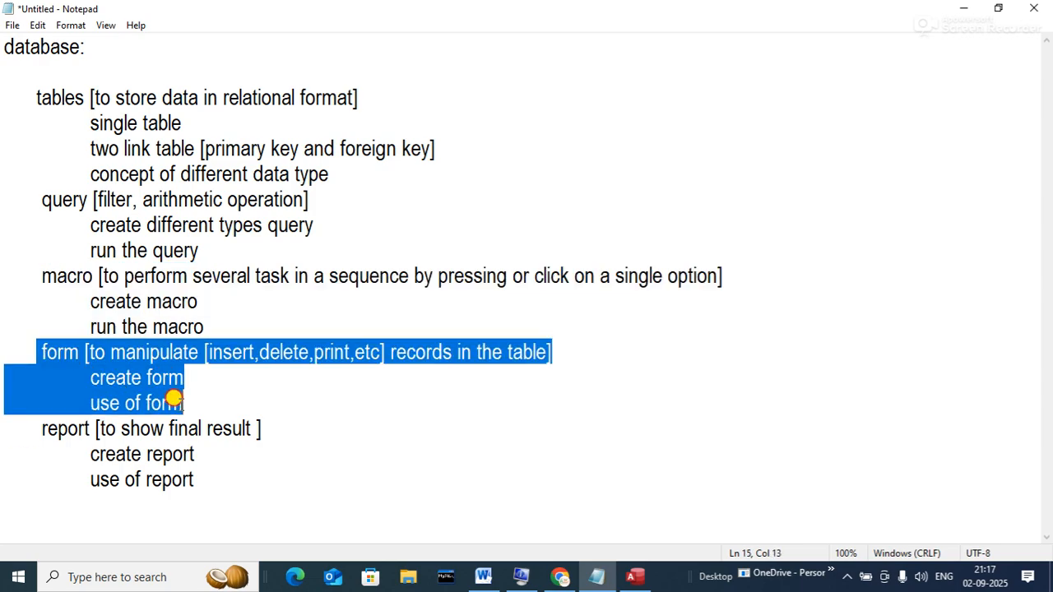
left_click(345, 422)
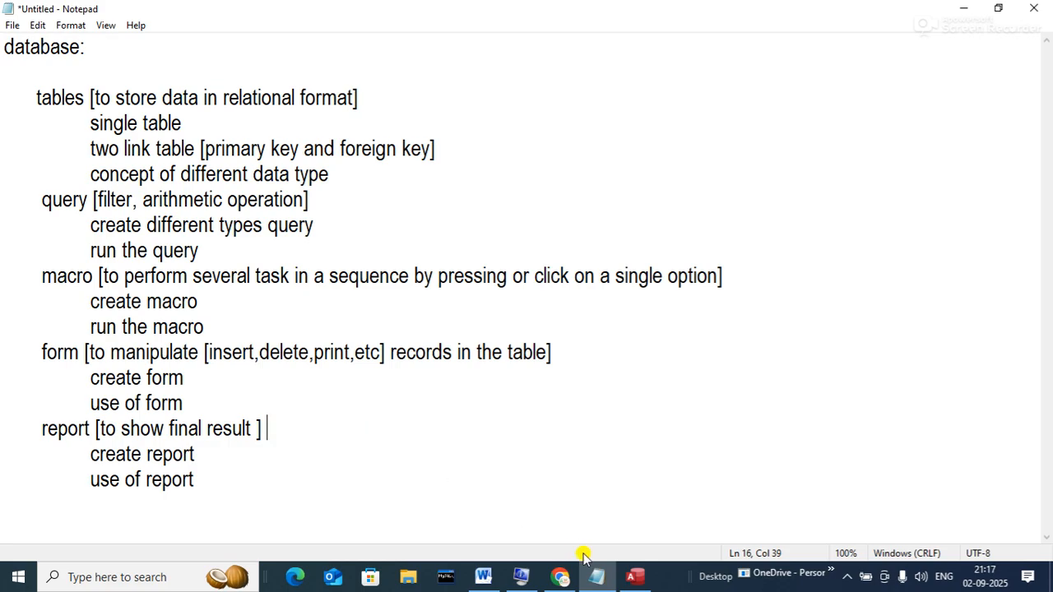
left_click(486, 577)
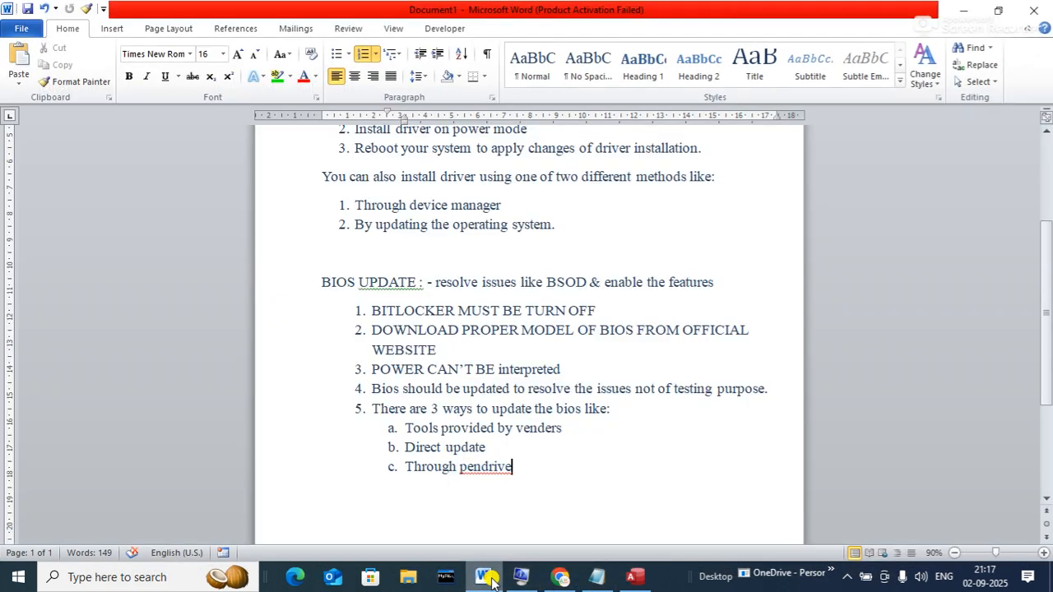
left_click(963, 10)
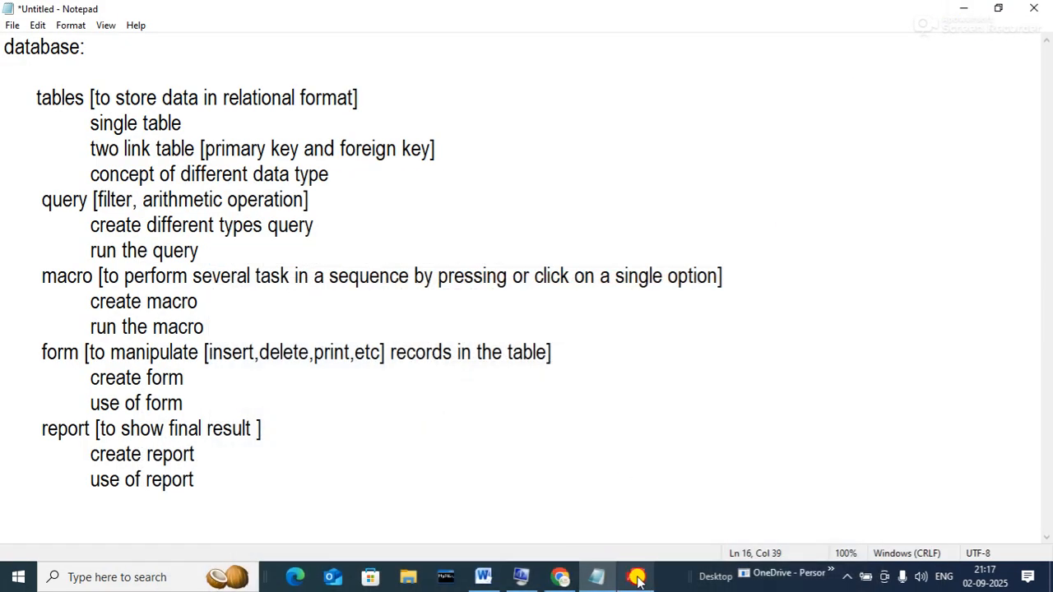
left_click(636, 578)
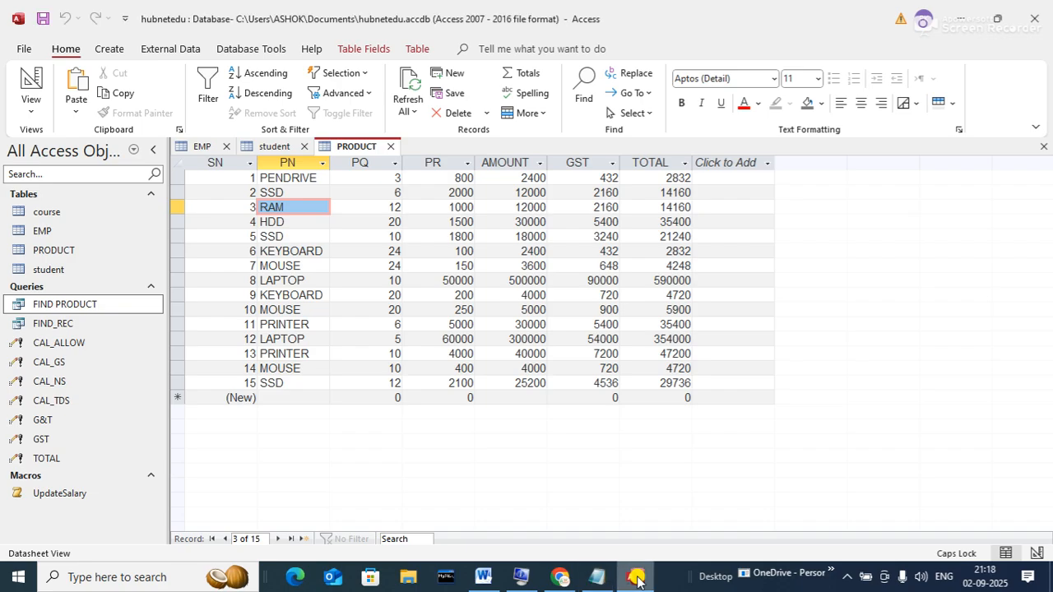
- Open the student and course tables, then return to the student records
left_click(47, 272)
double_click(47, 271)
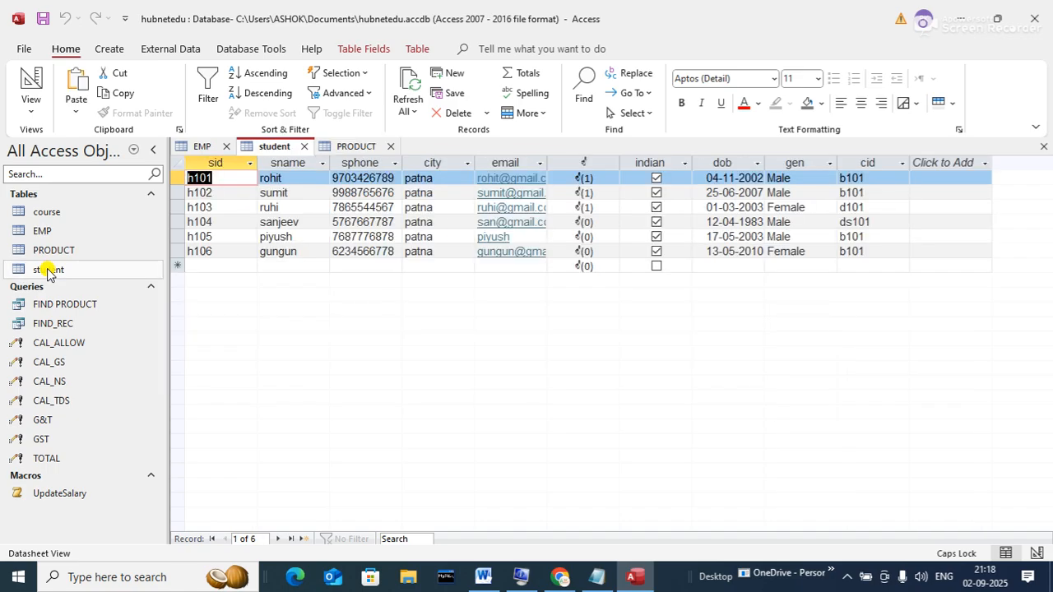
double_click(38, 213)
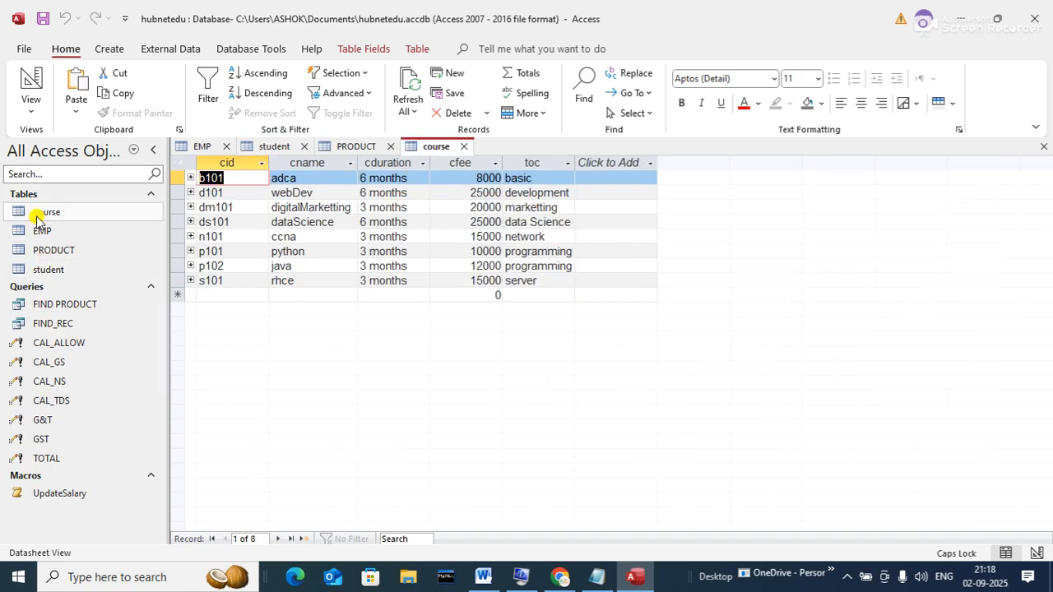
left_click(47, 271)
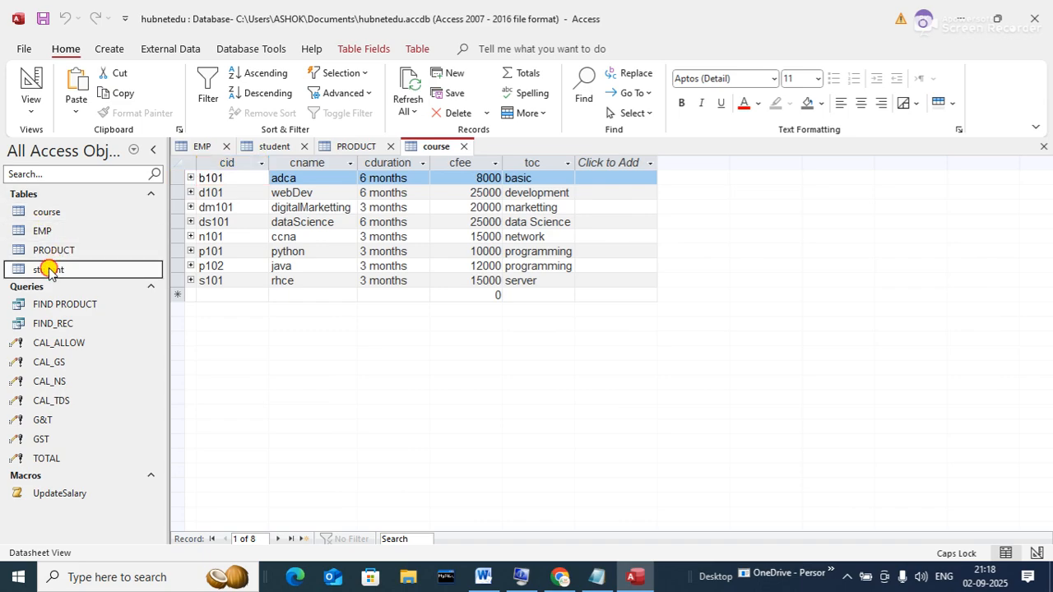
double_click(47, 272)
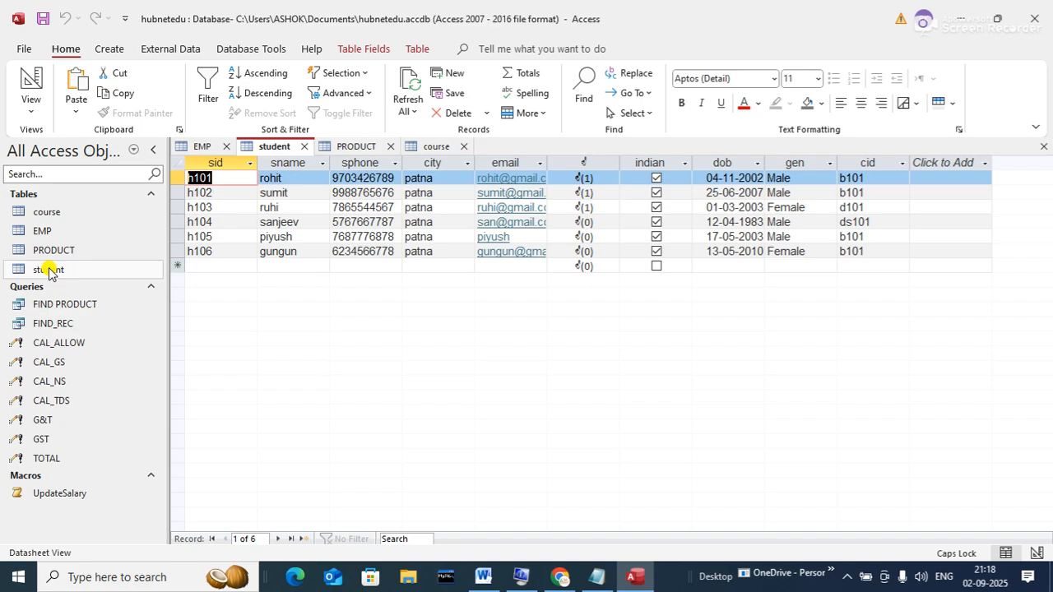
left_click(50, 271)
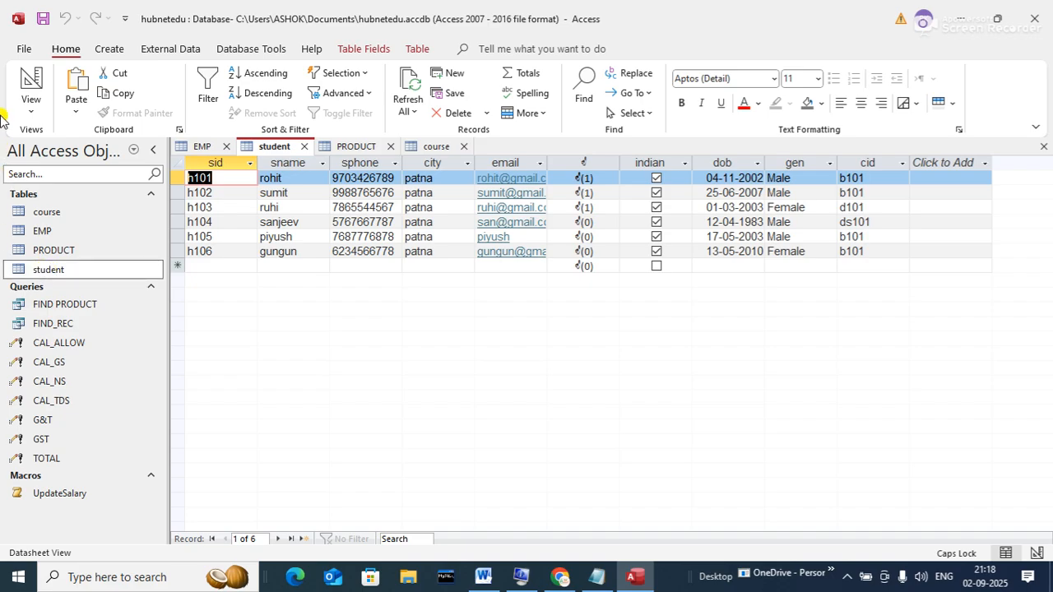
left_click(107, 49)
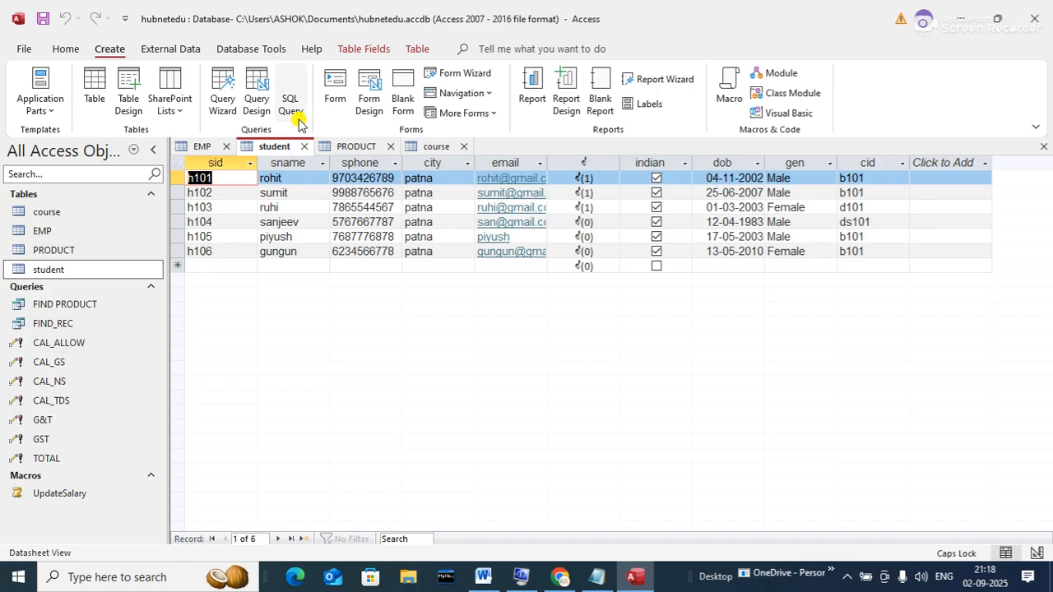
left_click(330, 85)
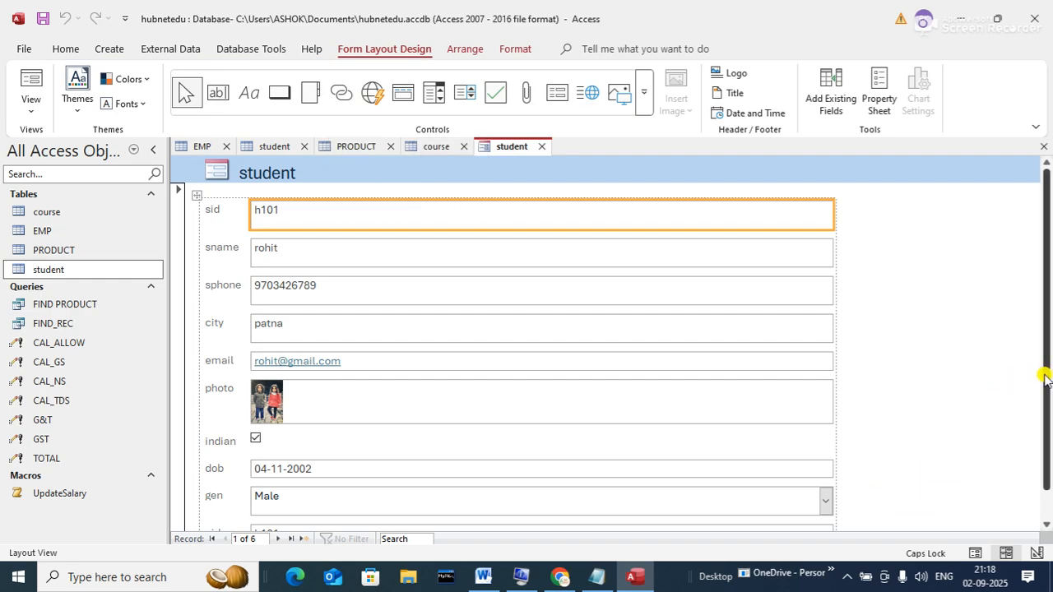
left_click_drag(1044, 435, 1050, 343)
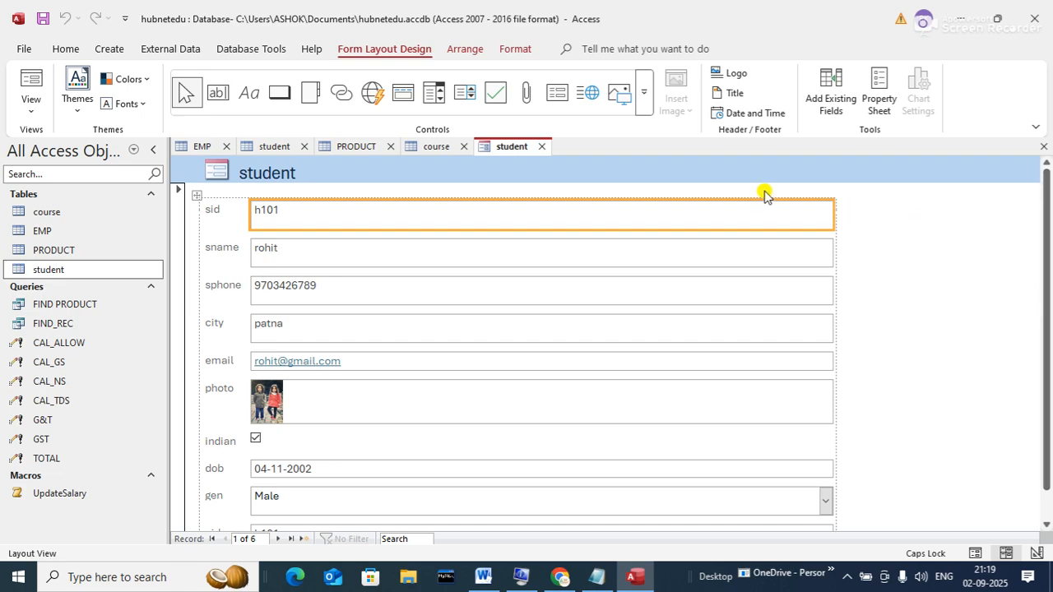
left_click(543, 146)
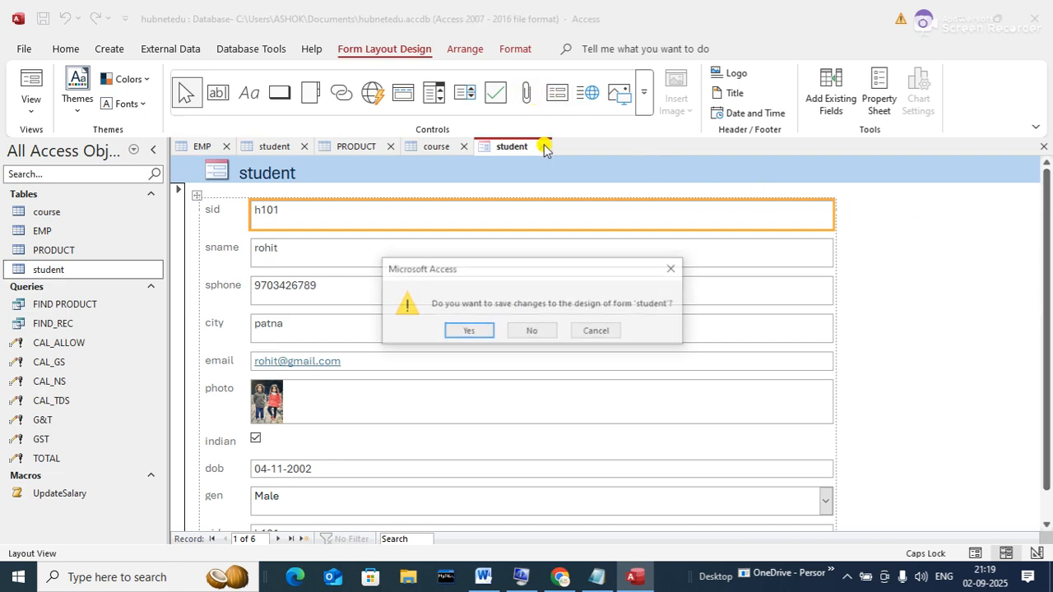
left_click(528, 331)
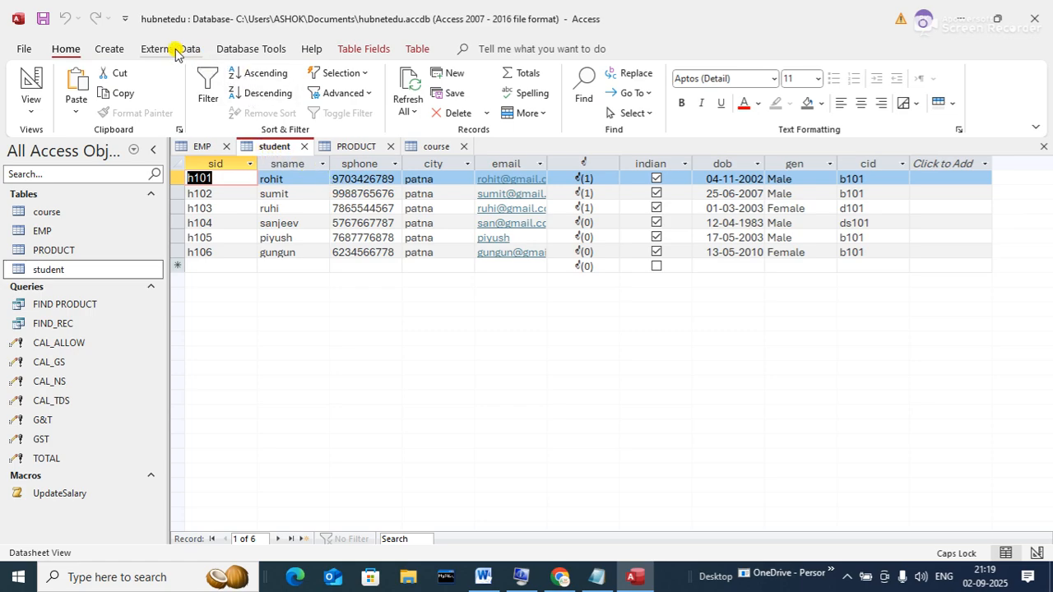
- Generate a new student form from the student table and keep it open
left_click(109, 50)
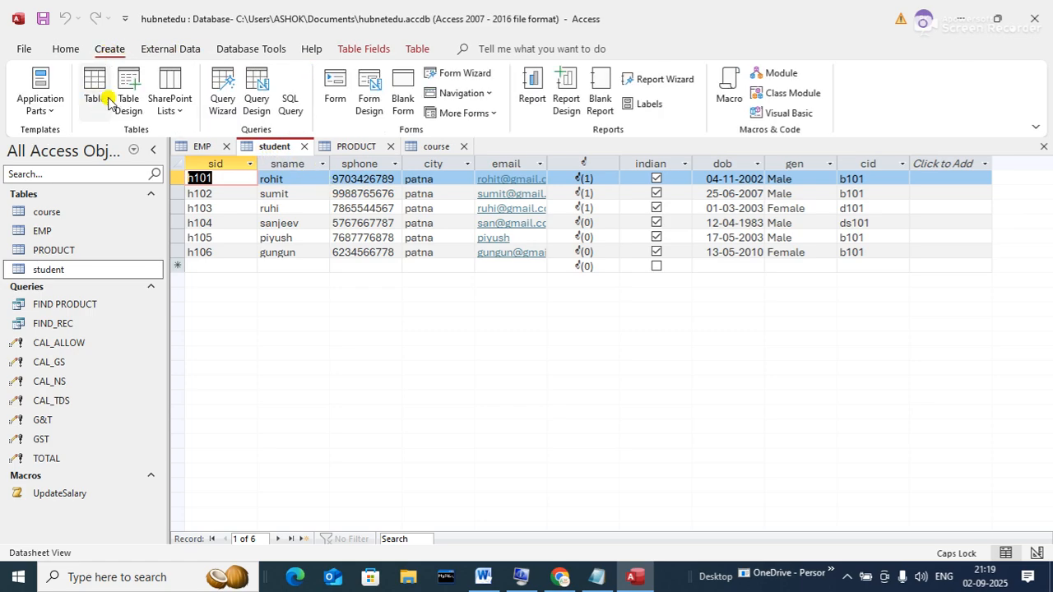
left_click(335, 89)
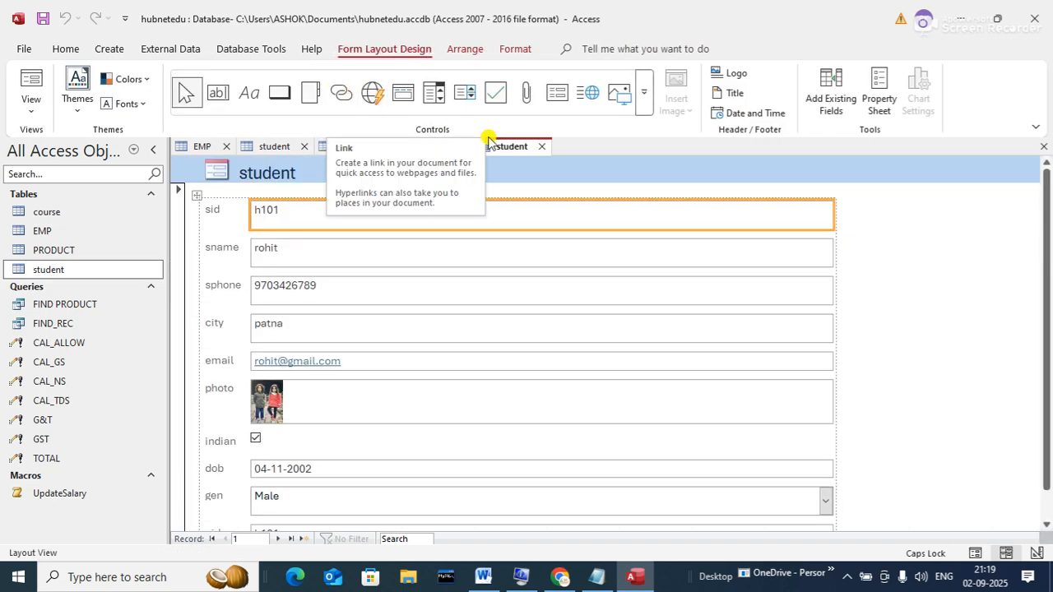
left_click(541, 148)
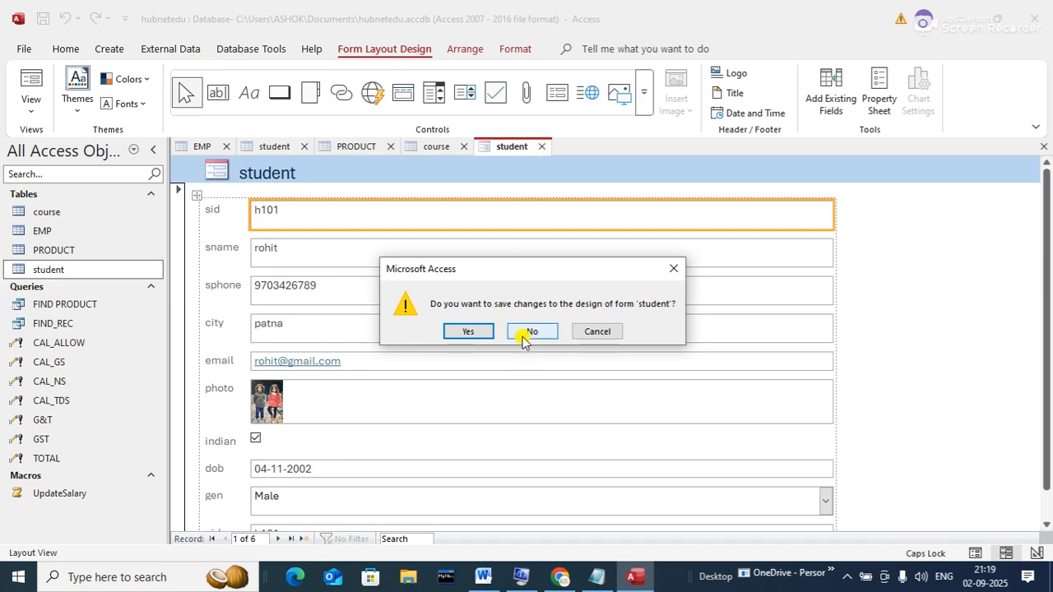
left_click(583, 333)
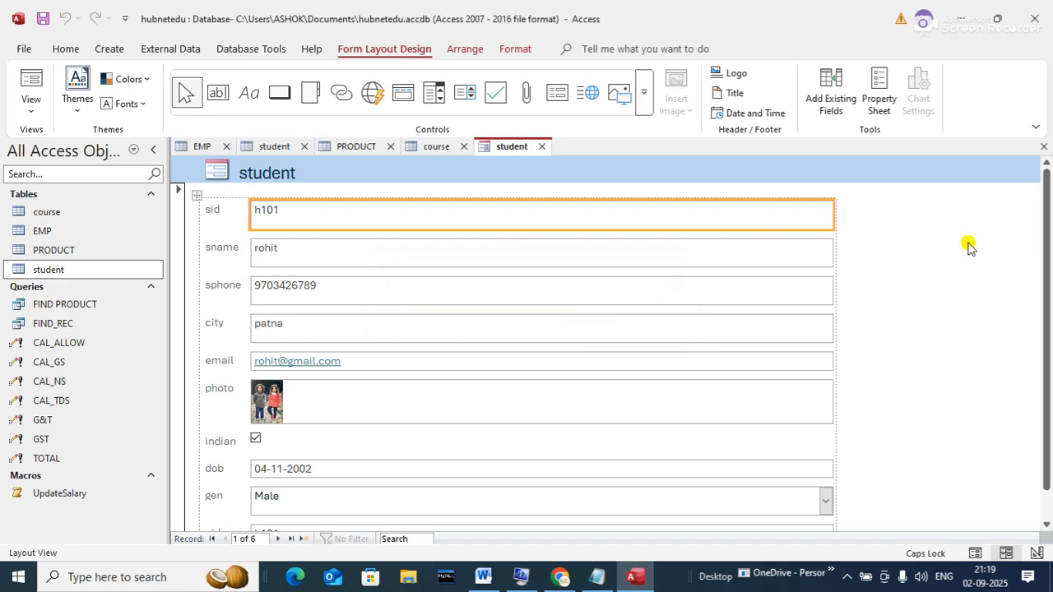
left_click_drag(1045, 264, 1045, 428)
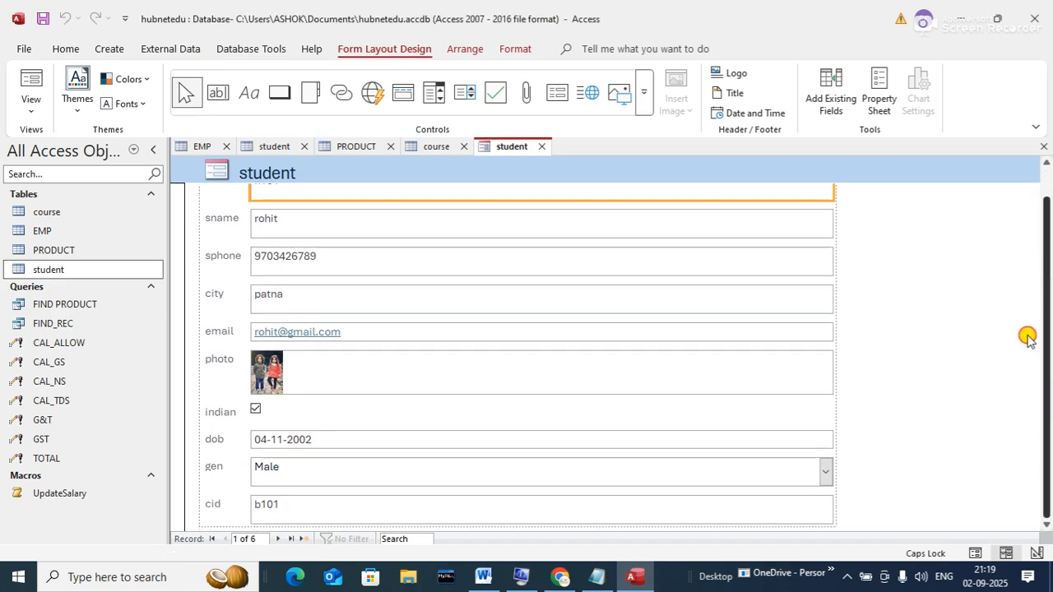
- Advance to the third student record, then close the form without saving
left_click(281, 540)
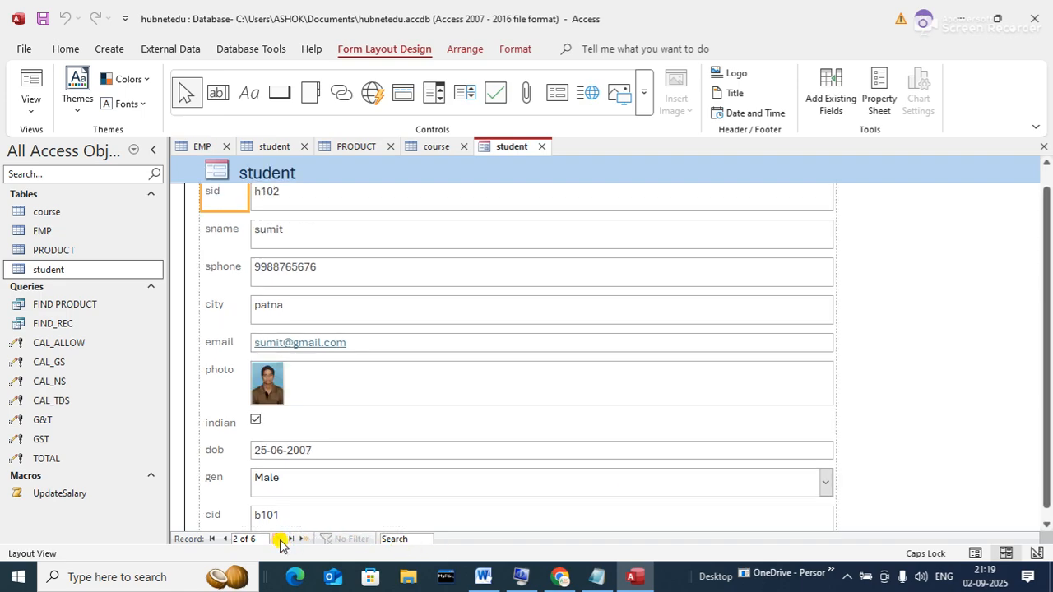
left_click(280, 540)
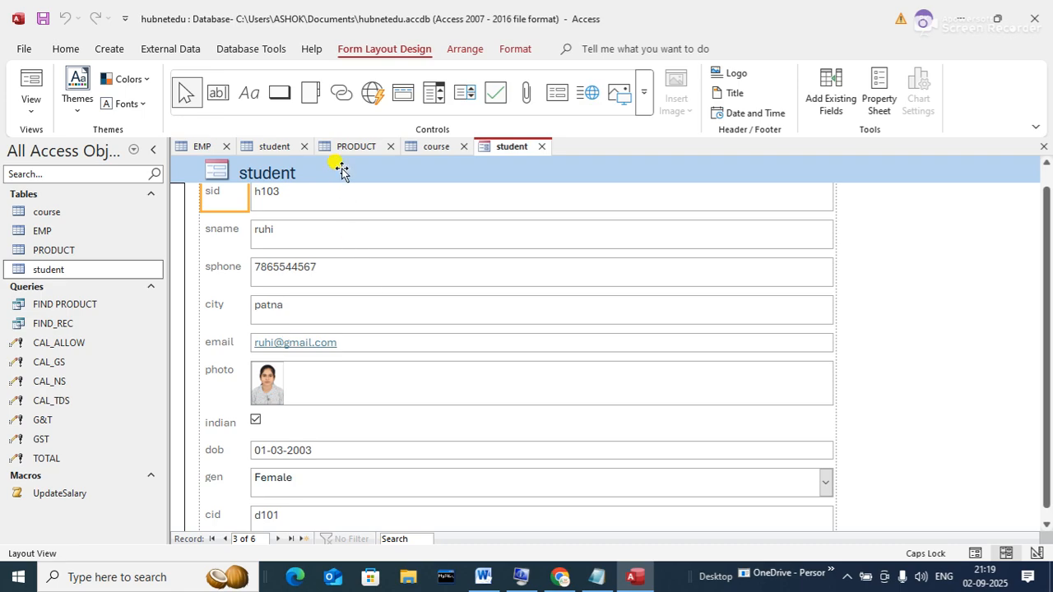
left_click(542, 147)
left_click(528, 337)
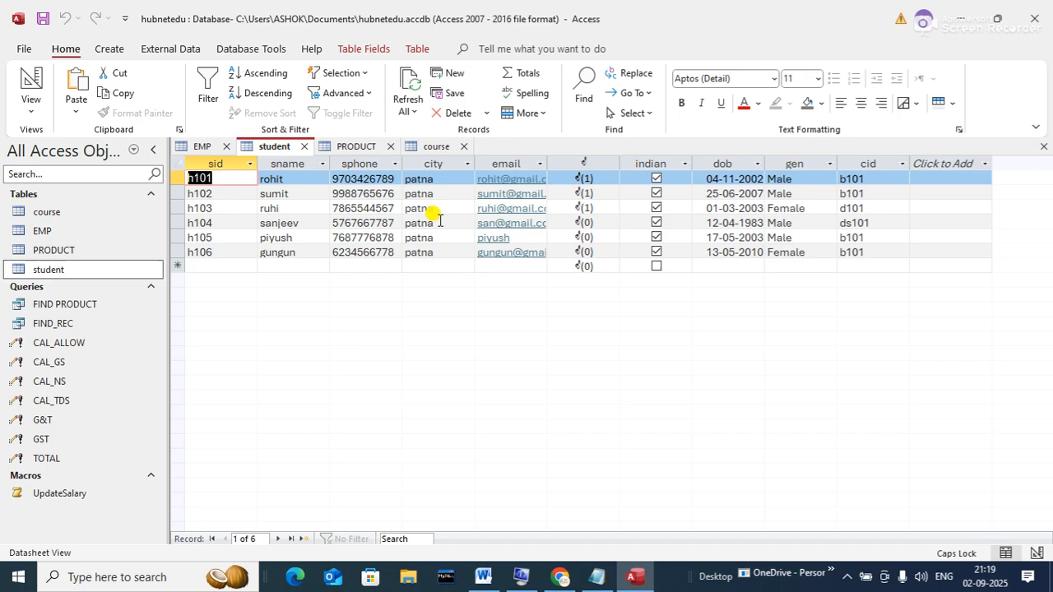
- Create a blank Form1 in Design View and select its Detail section
left_click(108, 48)
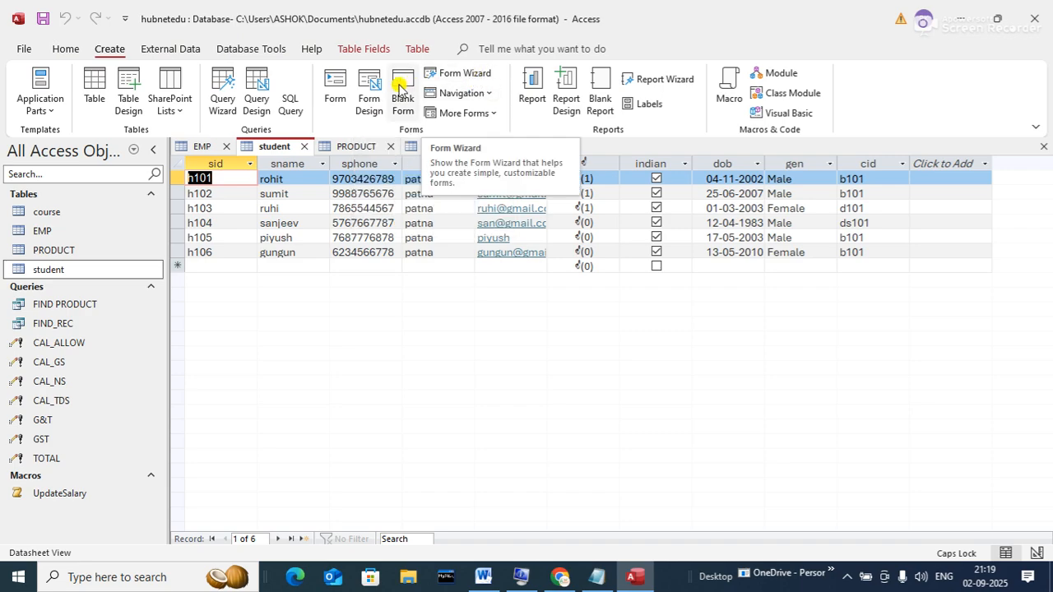
left_click(375, 97)
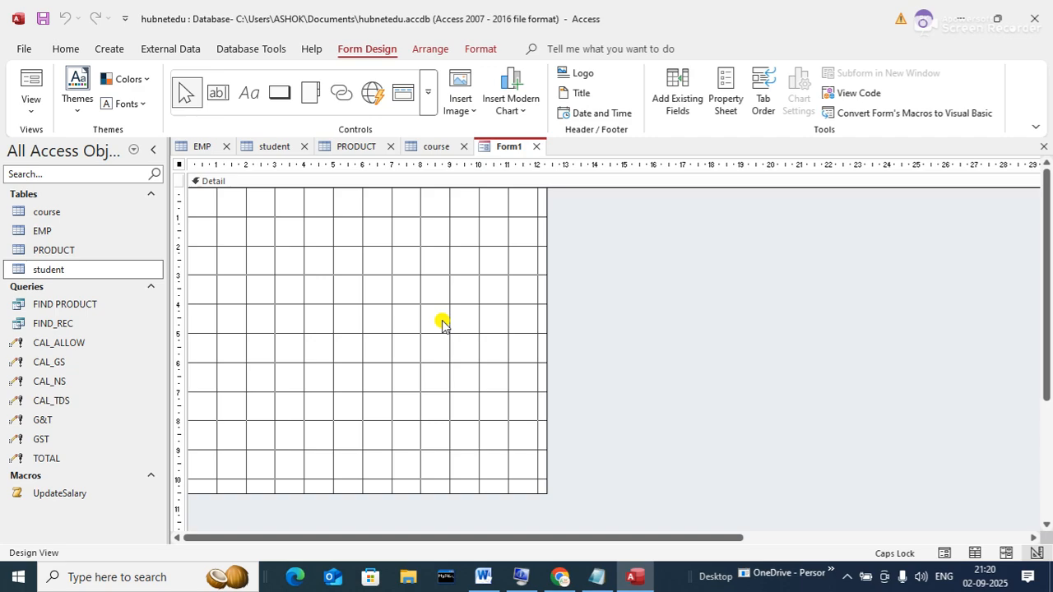
left_click(406, 345)
left_click(405, 345)
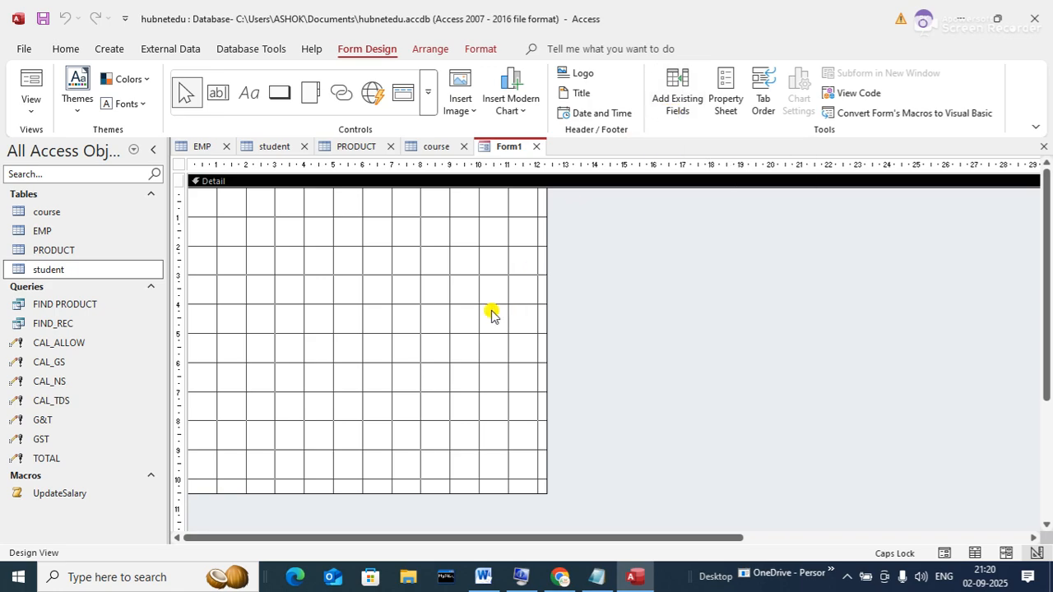
- List fields from all tables and place the student sid field on Form1
left_click(673, 100)
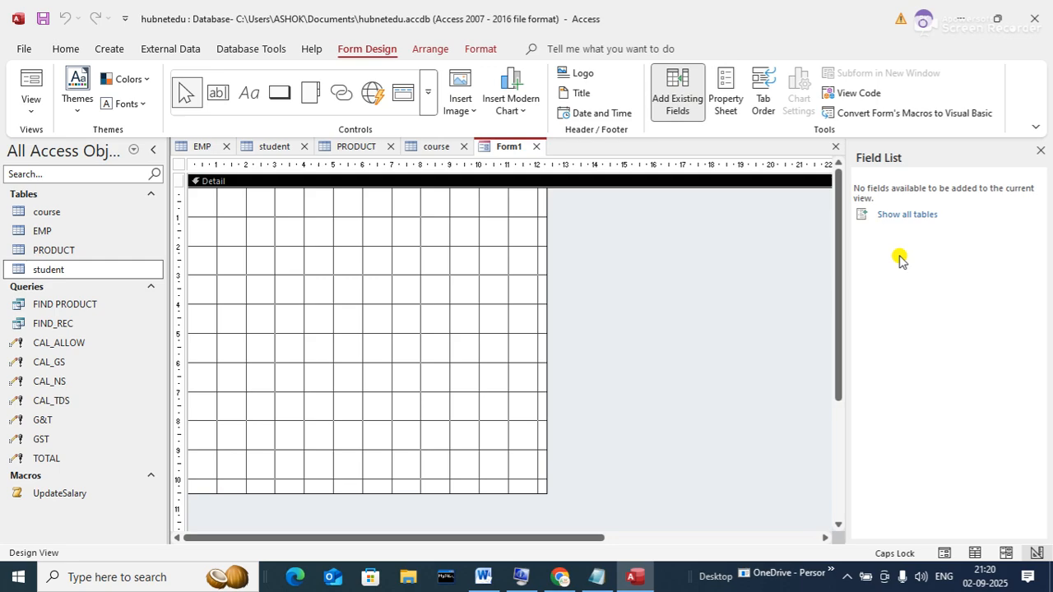
left_click(888, 217)
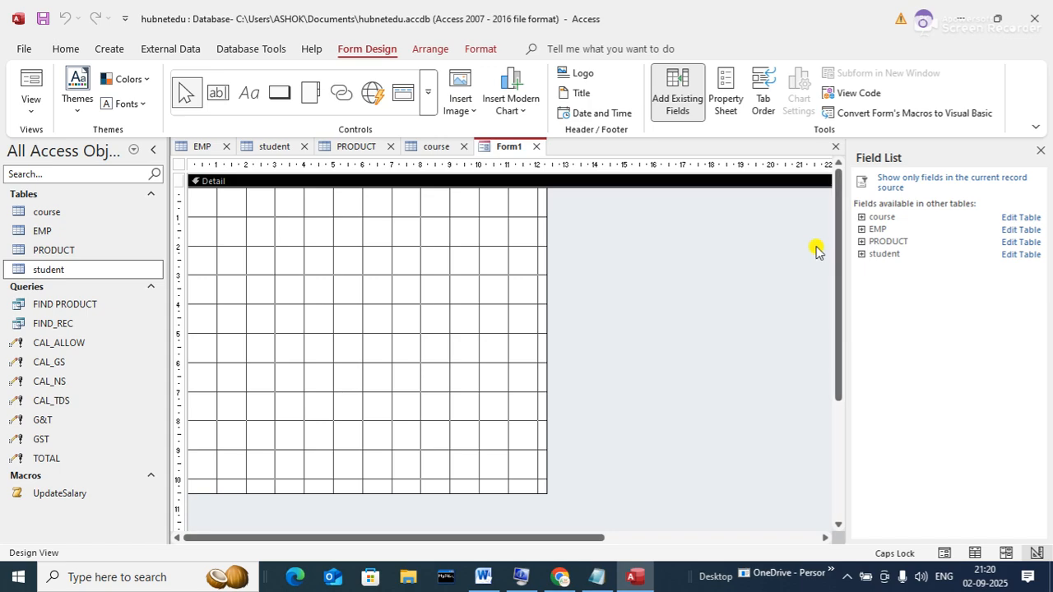
left_click(861, 253)
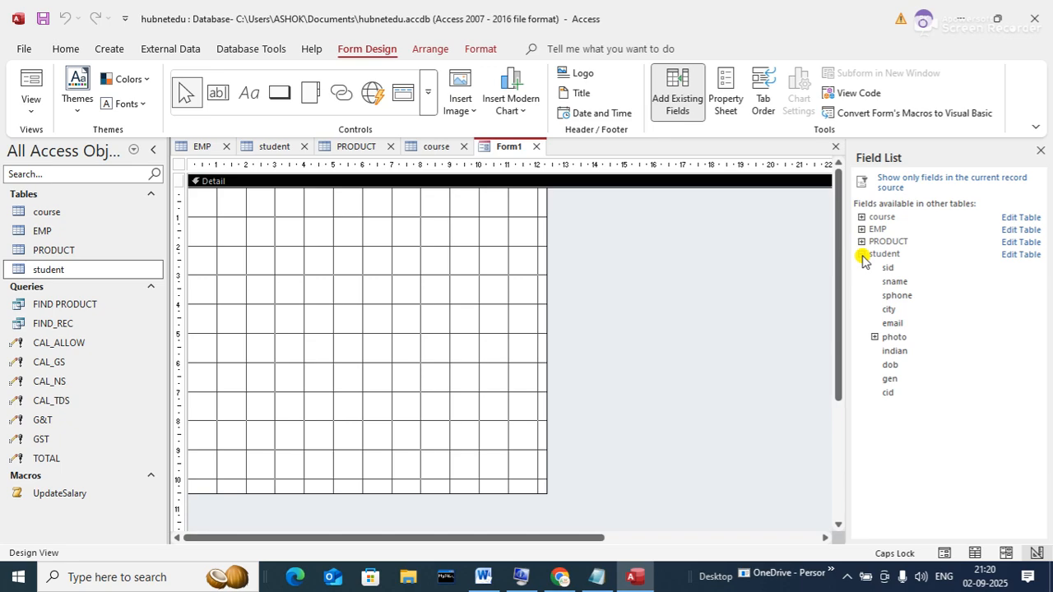
left_click(888, 268)
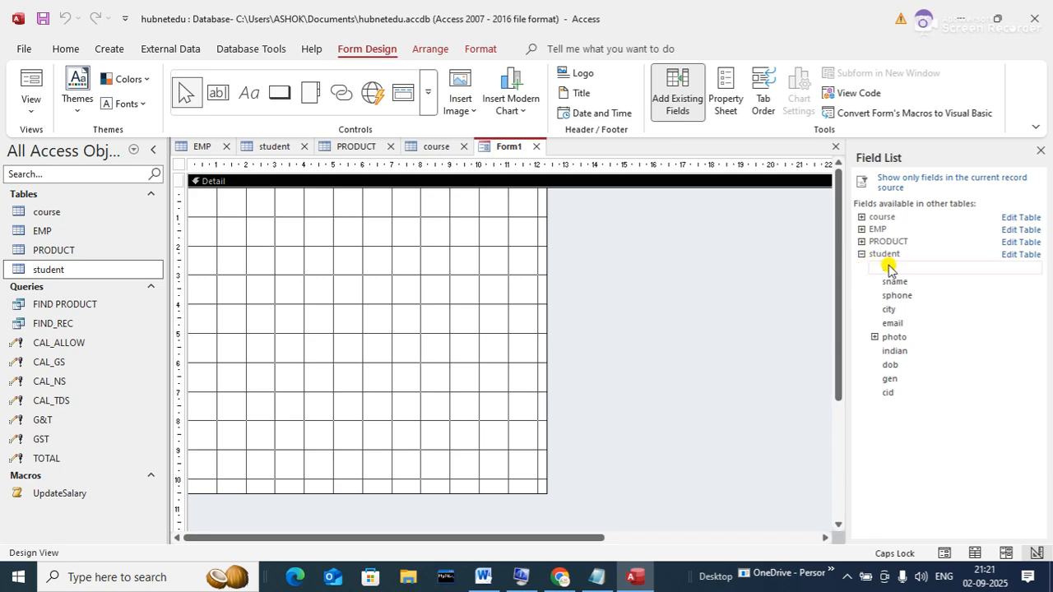
left_click(887, 267)
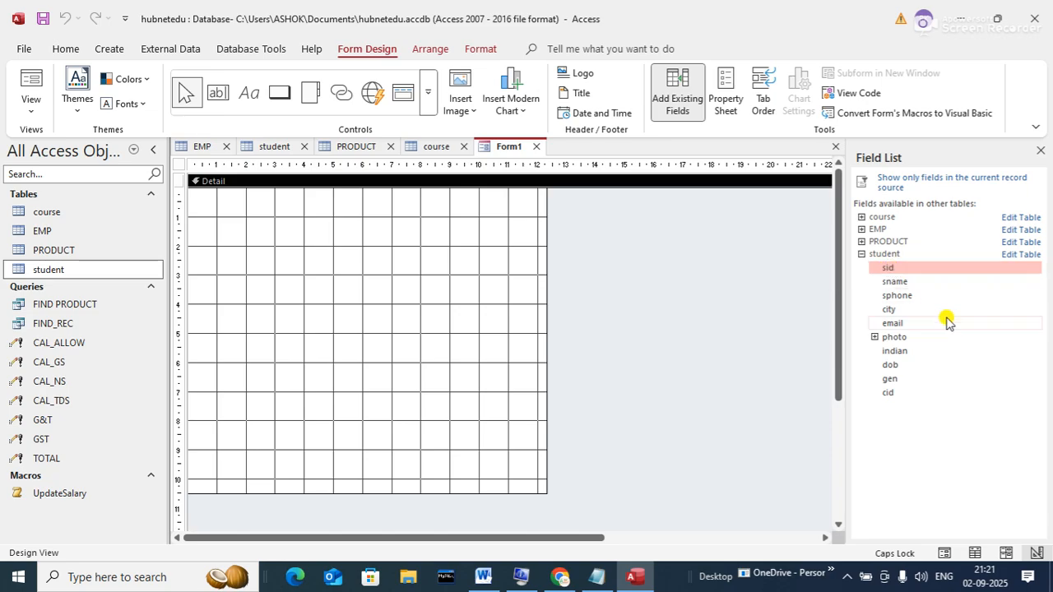
left_click(892, 269)
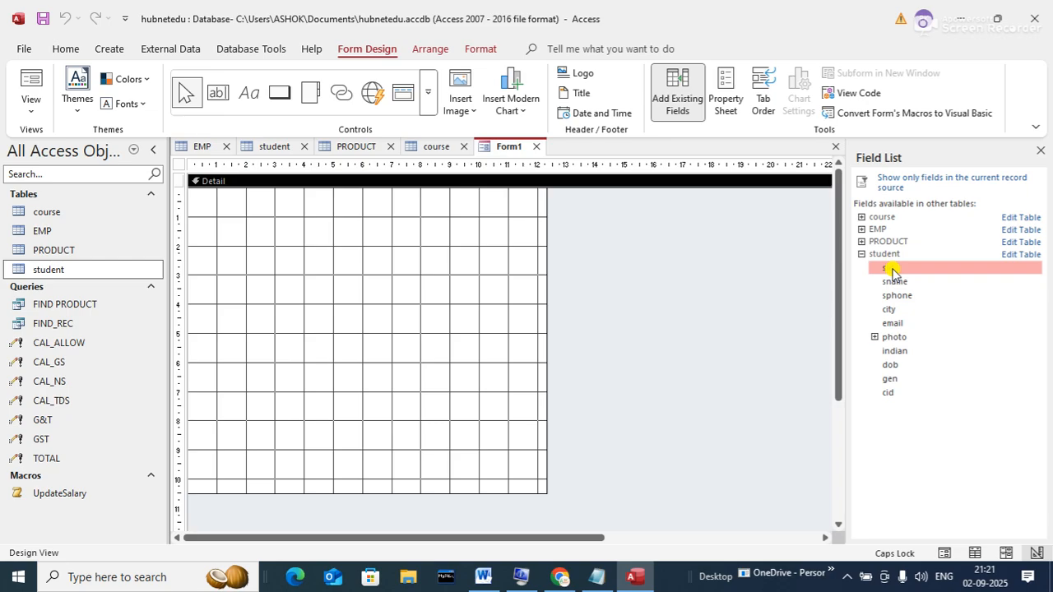
left_click_drag(893, 271, 304, 208)
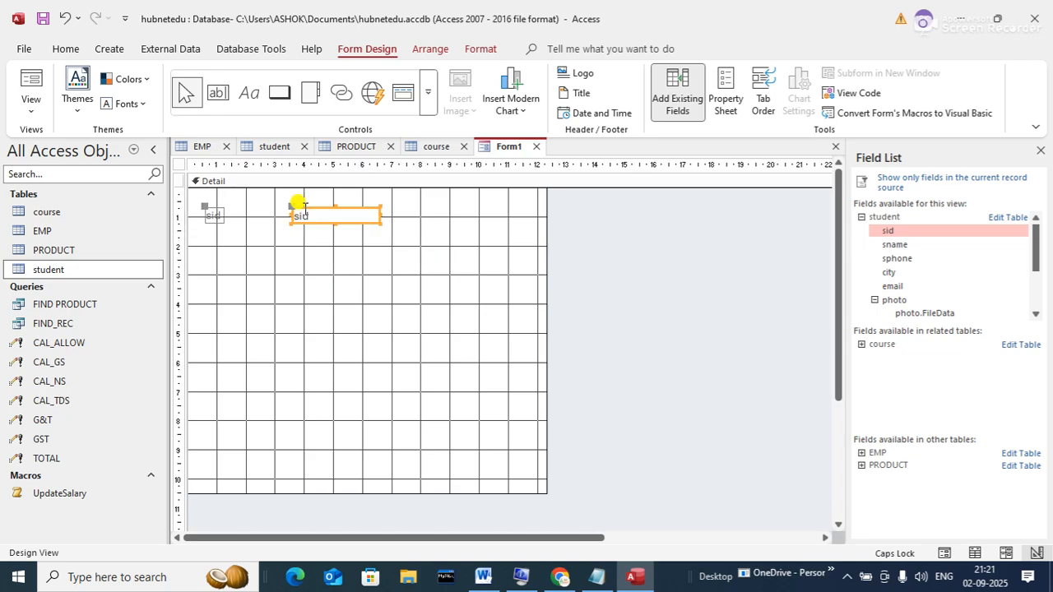
left_click(303, 209)
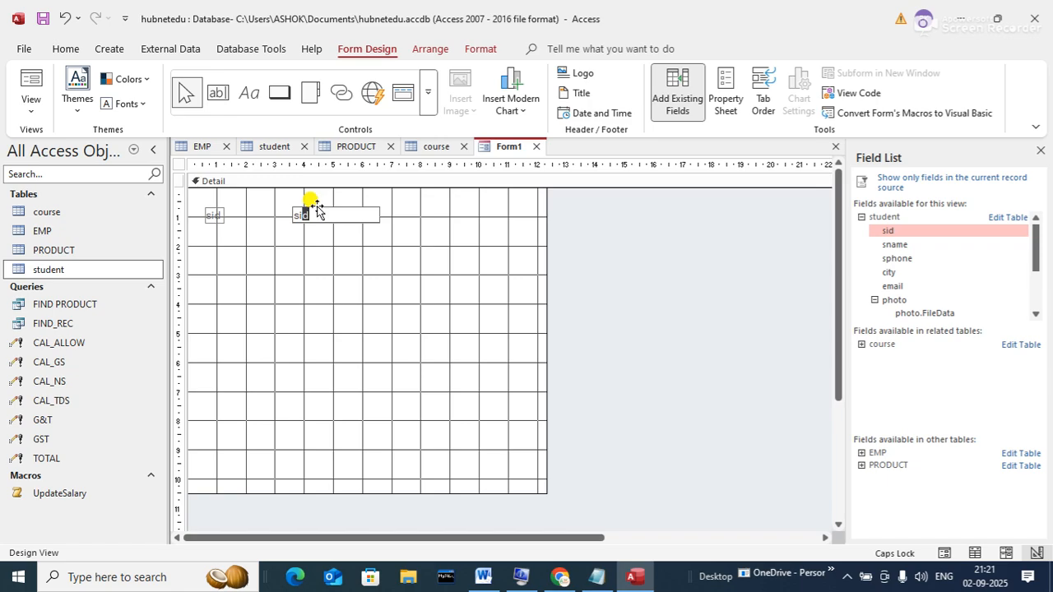
left_click_drag(317, 210, 352, 219)
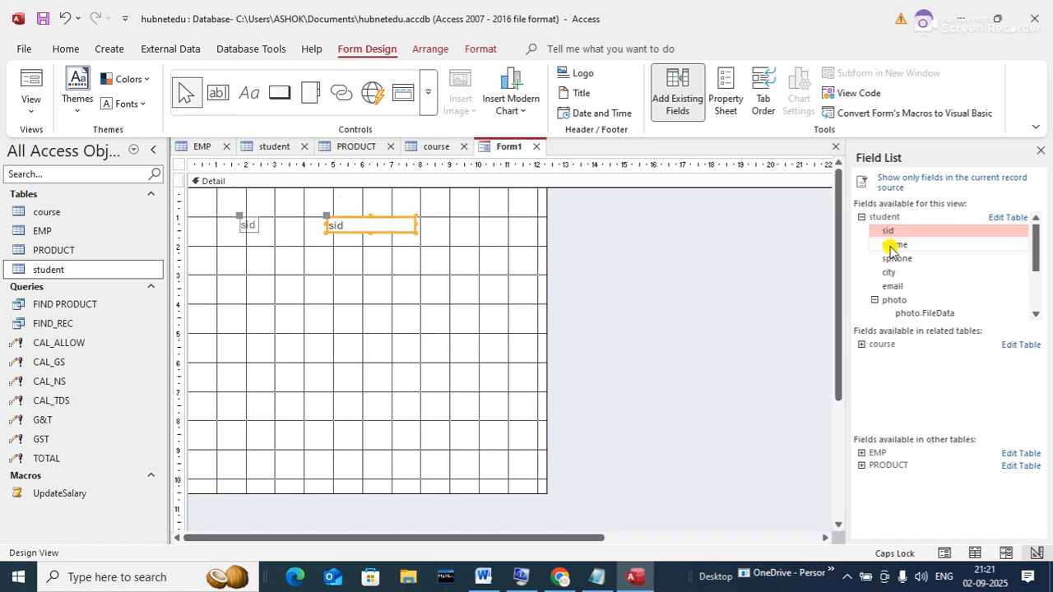
- Place sname, sphone, city and email onto the Detail section below sid
left_click_drag(891, 247, 442, 284)
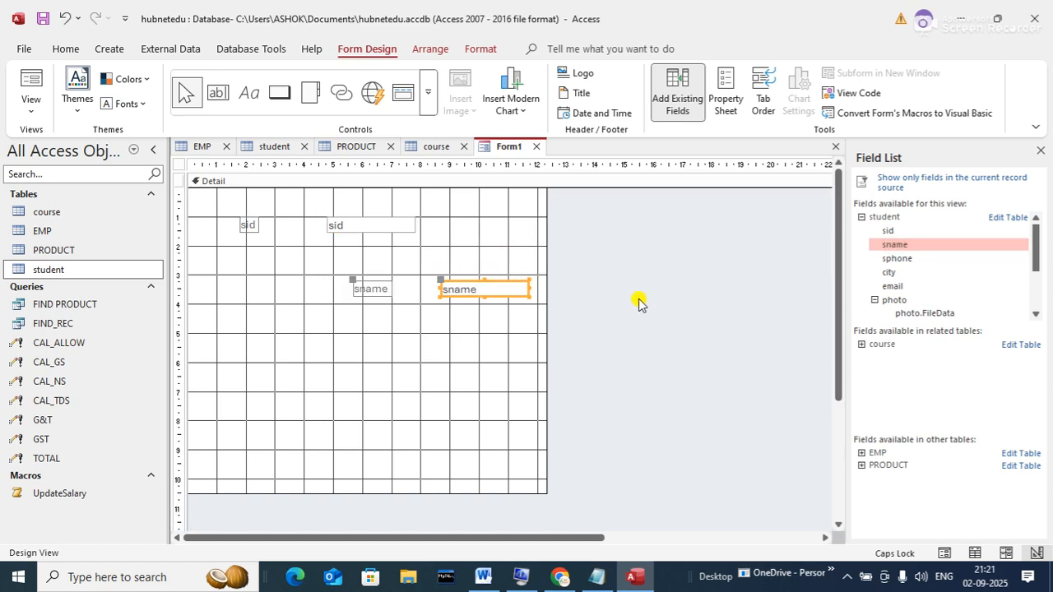
left_click_drag(892, 258, 431, 347)
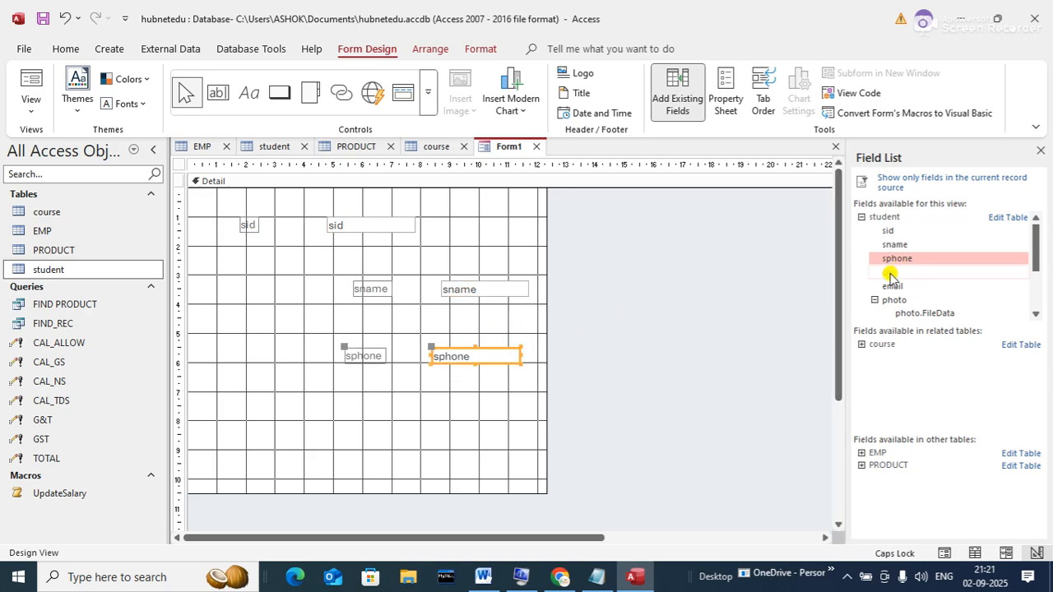
left_click_drag(889, 273, 395, 406)
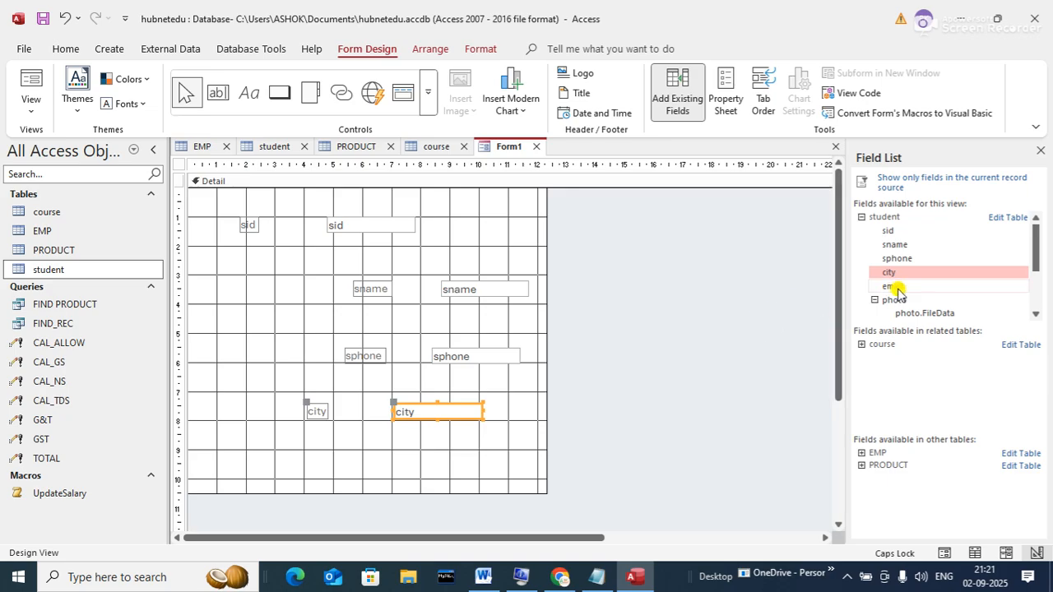
left_click_drag(893, 286, 366, 442)
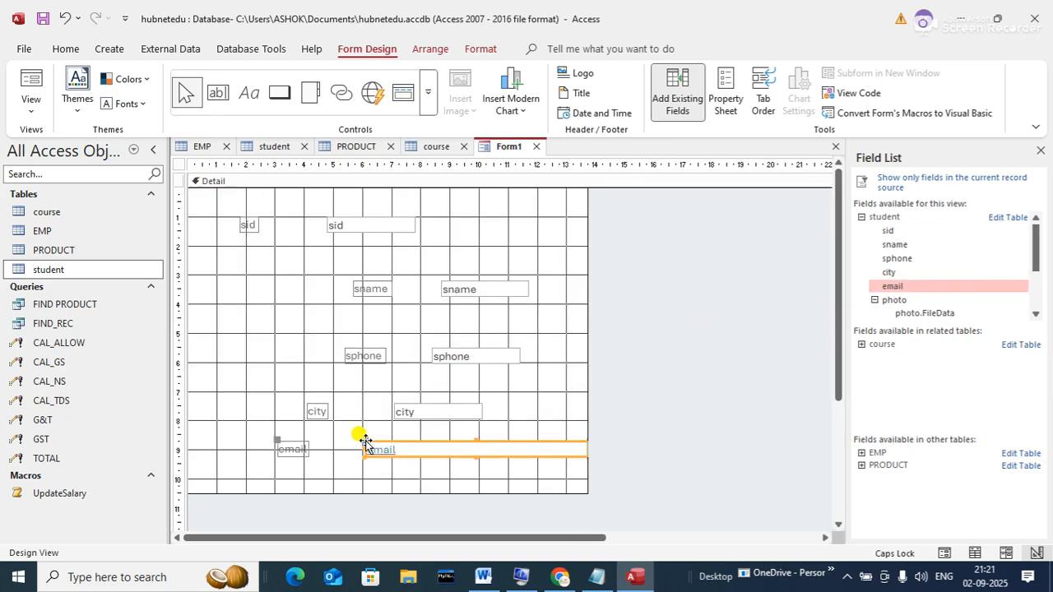
scroll(1036, 316, "down", 3)
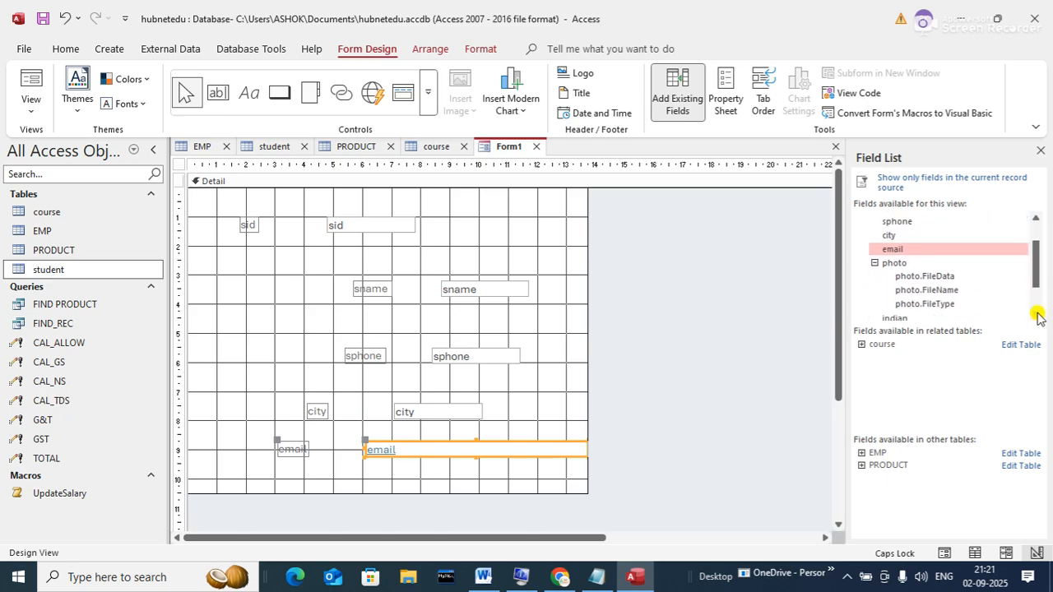
- Add the photo field and enlarge Form1's design area
left_click_drag(892, 264, 503, 222)
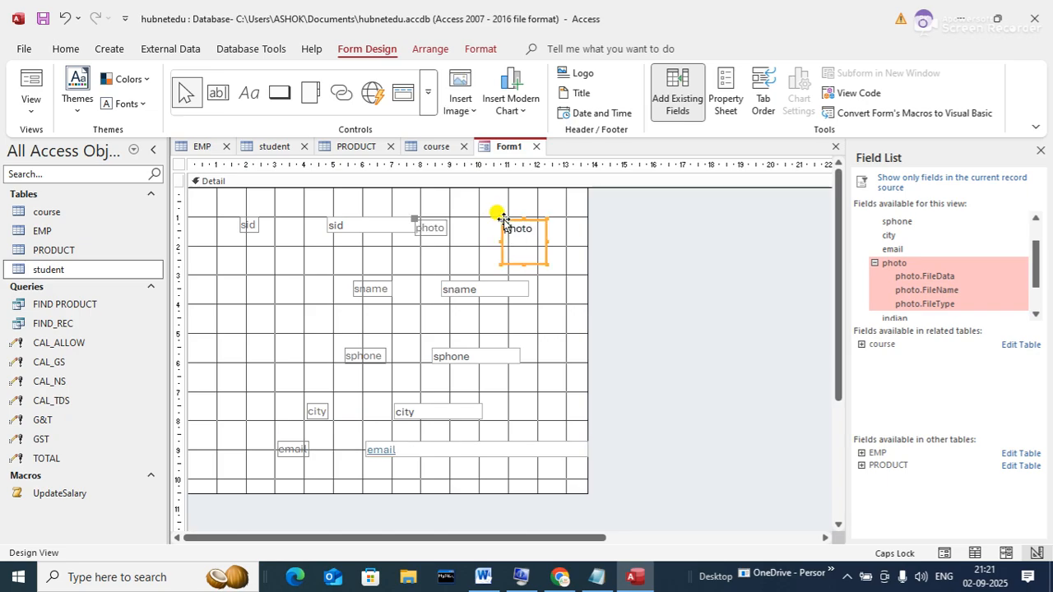
left_click(1036, 314)
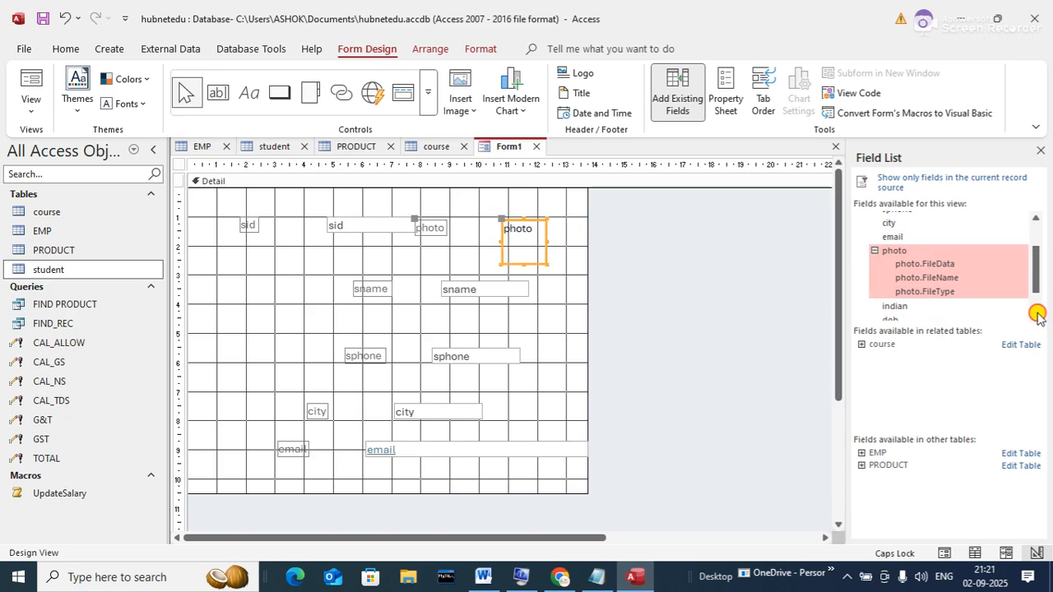
left_click(1037, 314)
left_click(1037, 314)
left_click(1036, 315)
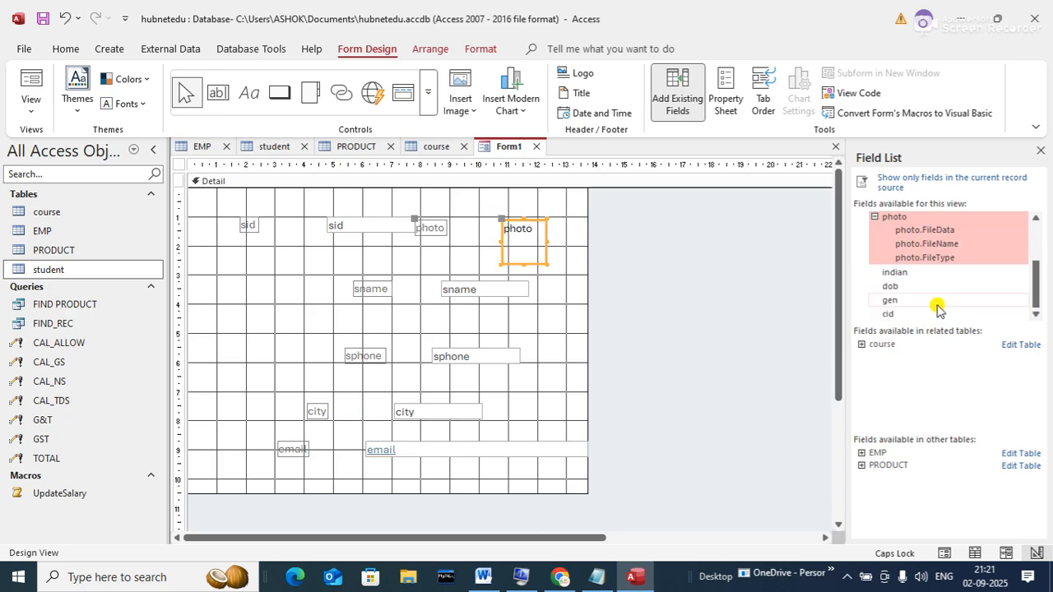
left_click(587, 492)
left_click_drag(587, 492, 698, 513)
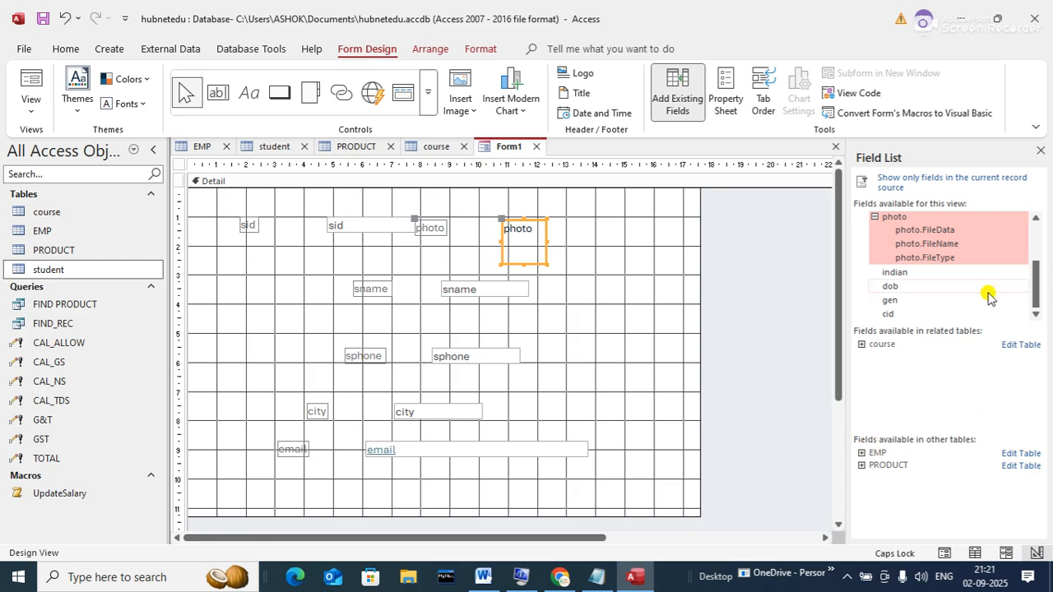
- Place the indian, dob and gen student fields onto the form
left_click_drag(912, 275, 625, 333)
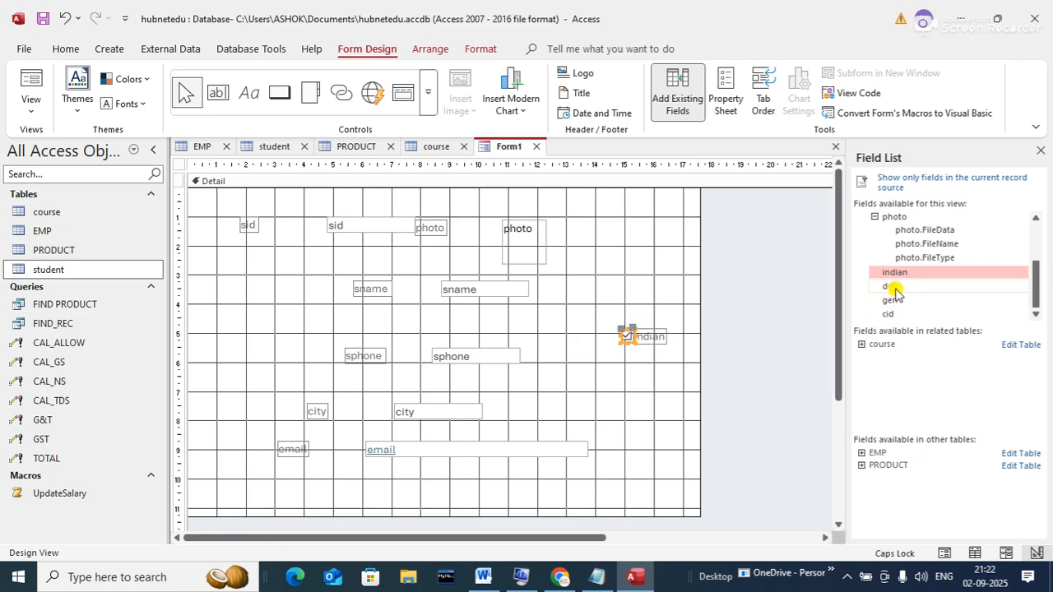
left_click_drag(888, 286, 612, 278)
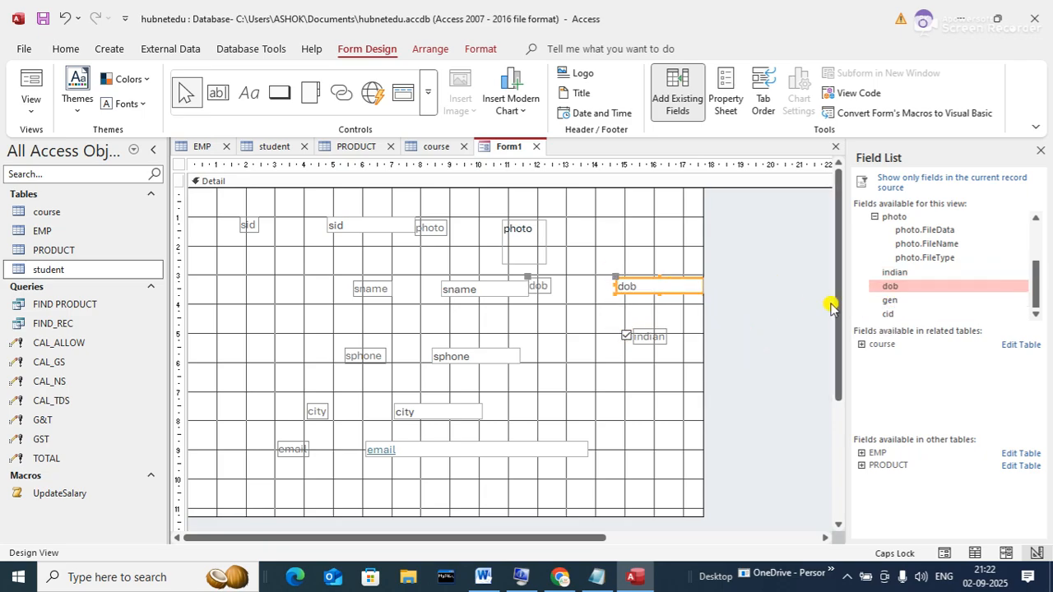
left_click_drag(888, 301, 653, 364)
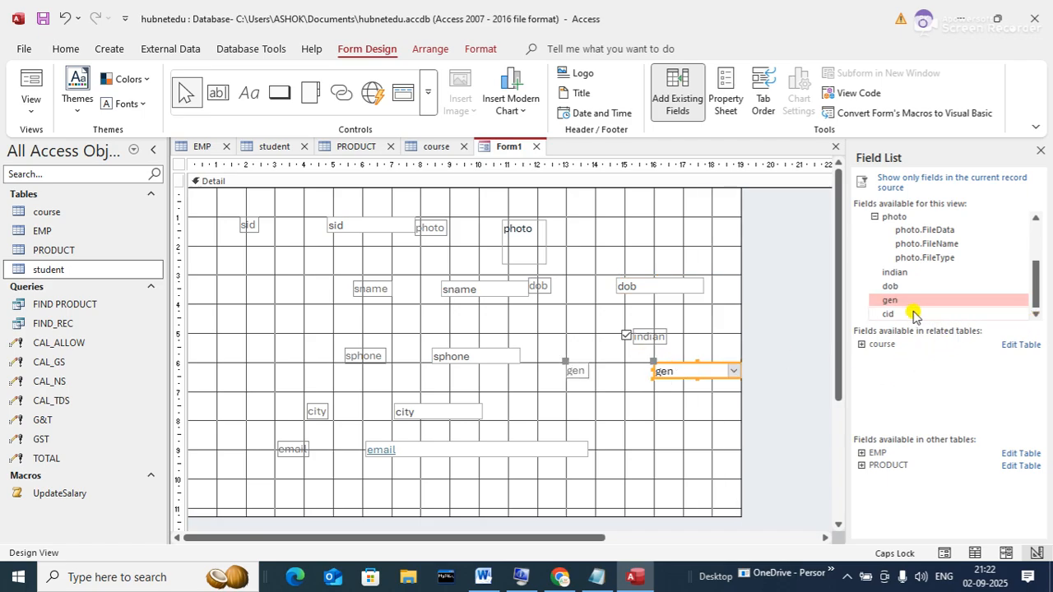
left_click_drag(912, 315, 566, 414)
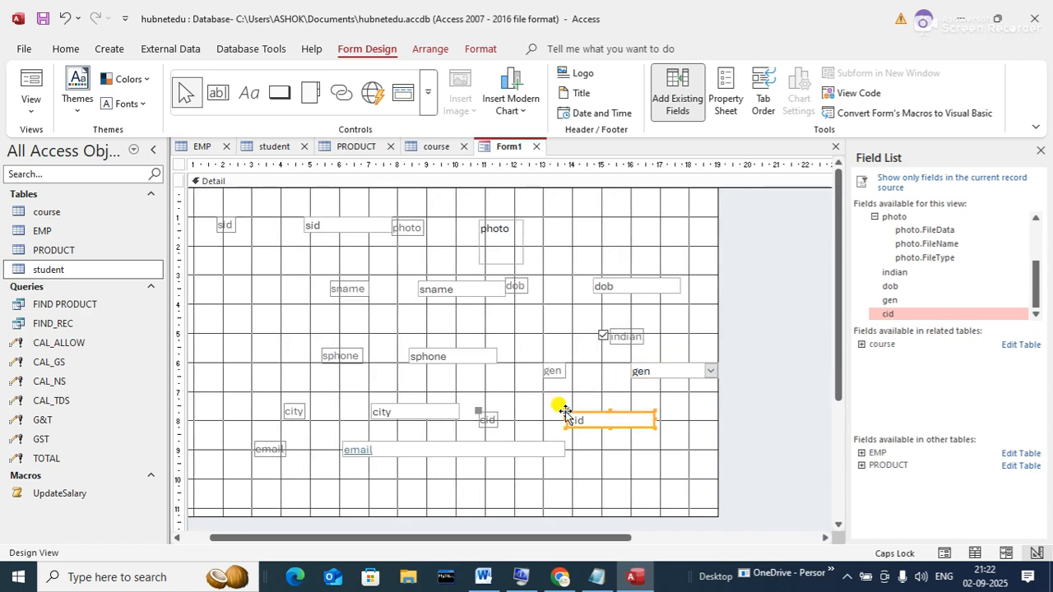
left_click_drag(1034, 286, 1015, 216)
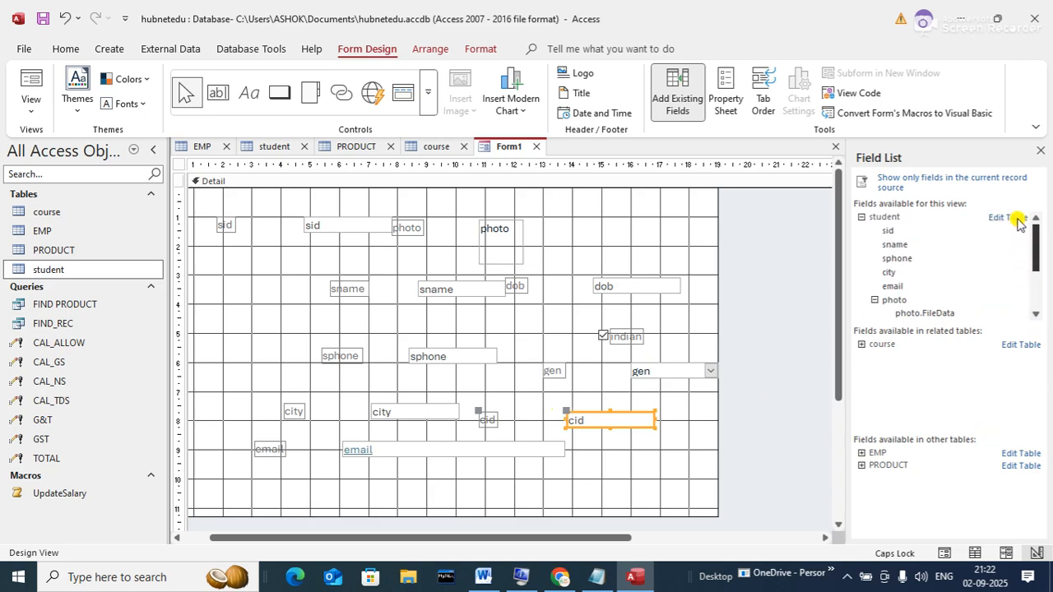
- Add the course table's cname field, then close the field list
left_click(862, 216)
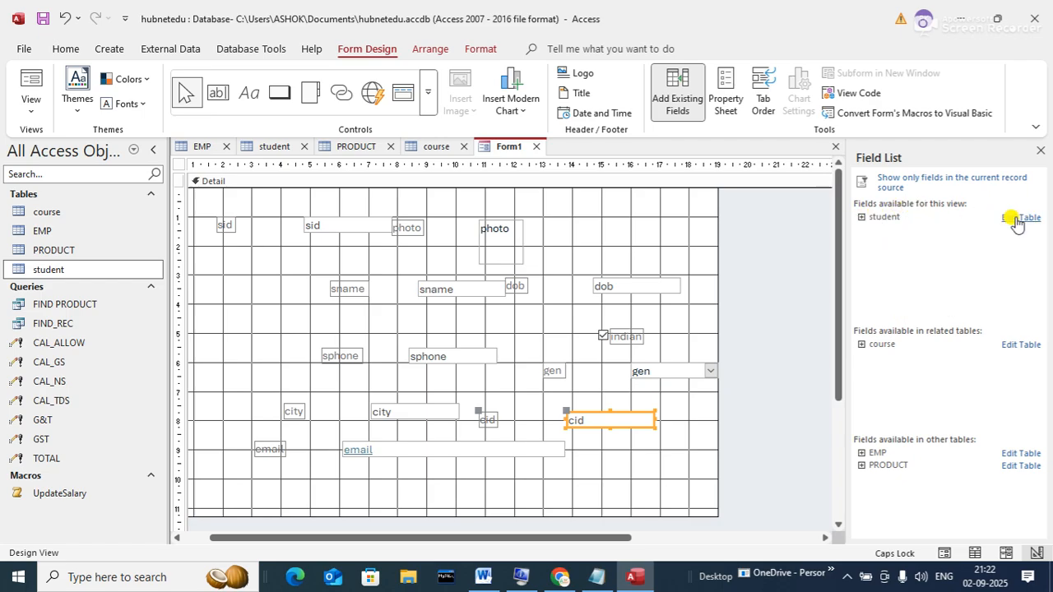
left_click(860, 345)
left_click(904, 372)
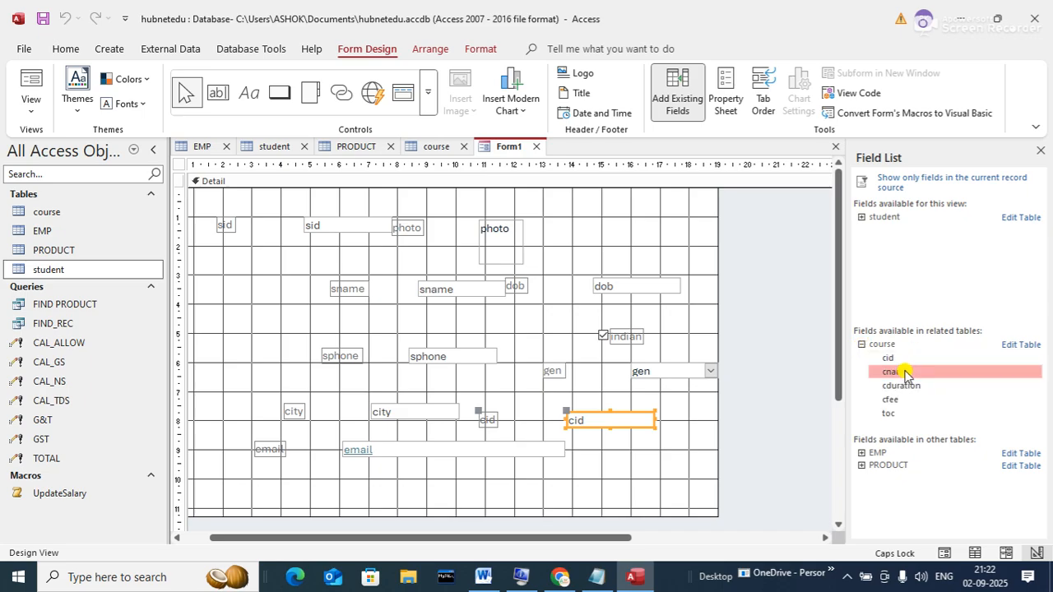
left_click_drag(904, 372, 625, 462)
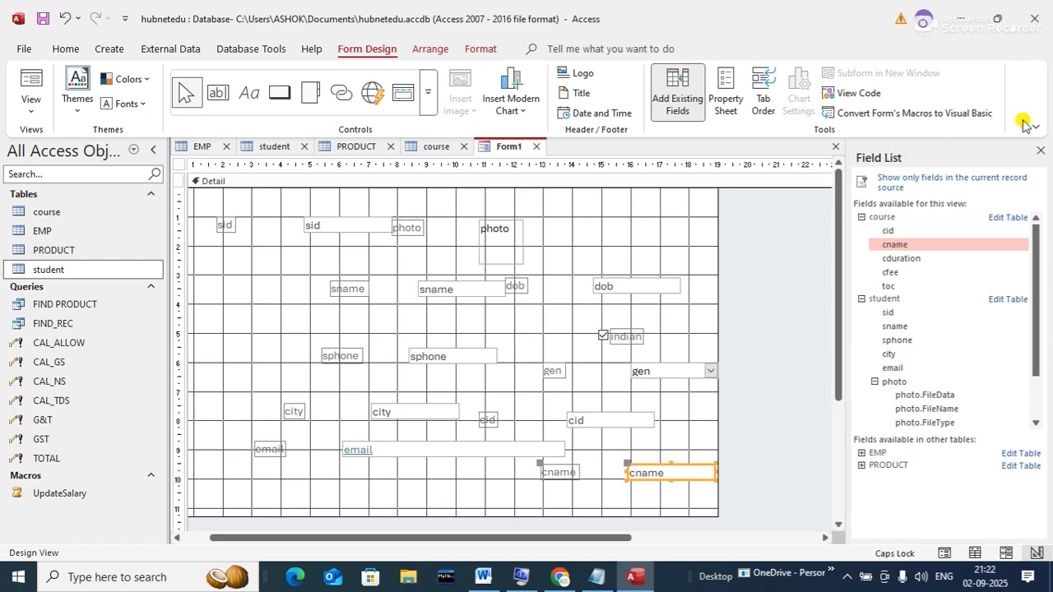
left_click(1041, 150)
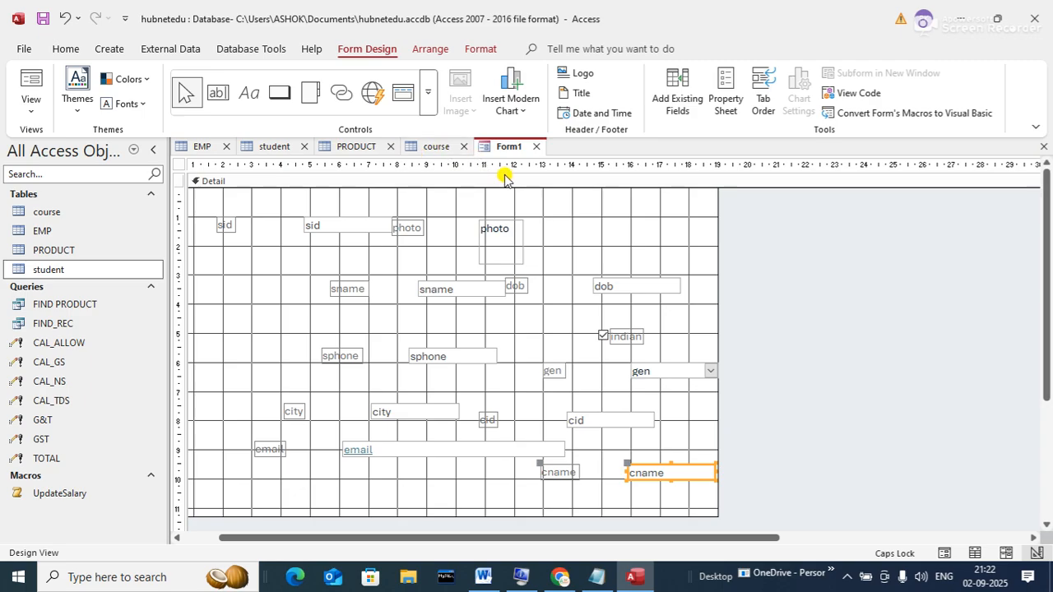
- Switch Form1 to Form View, showing student record 1 of 6 with its photo
left_click(27, 113)
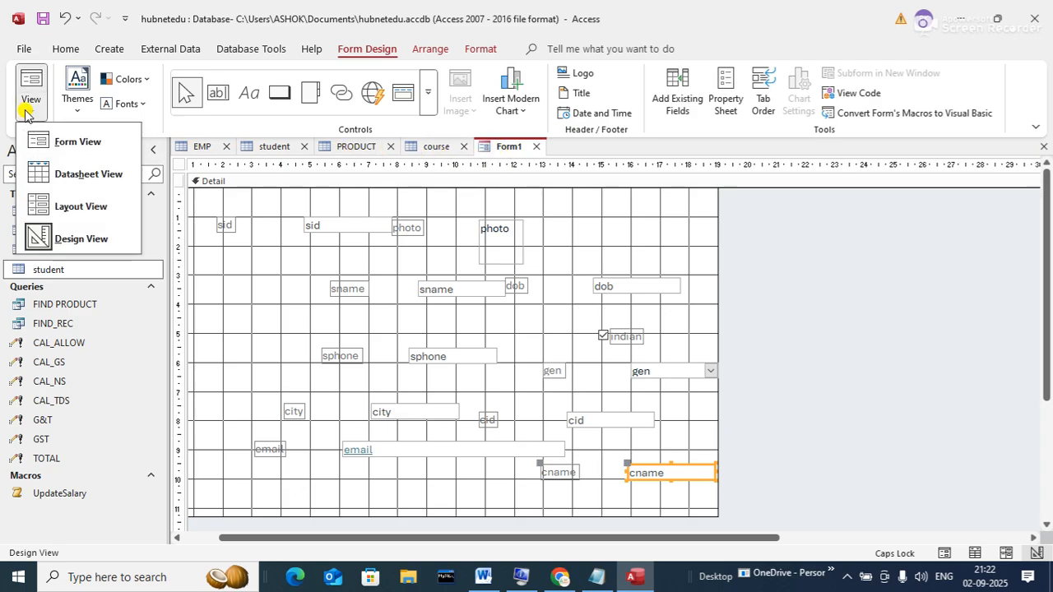
left_click(78, 142)
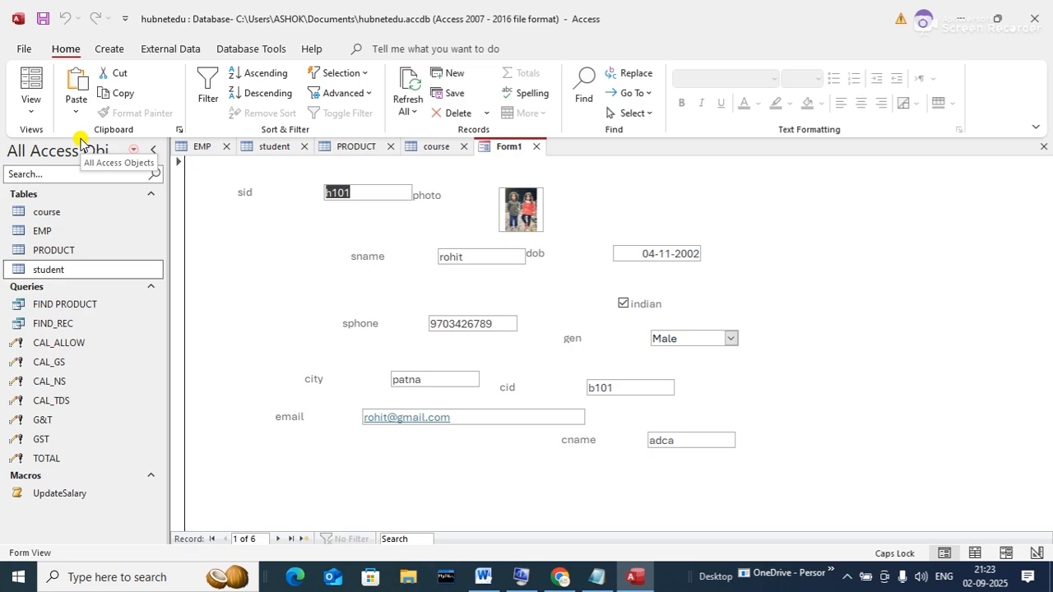
left_click(29, 103)
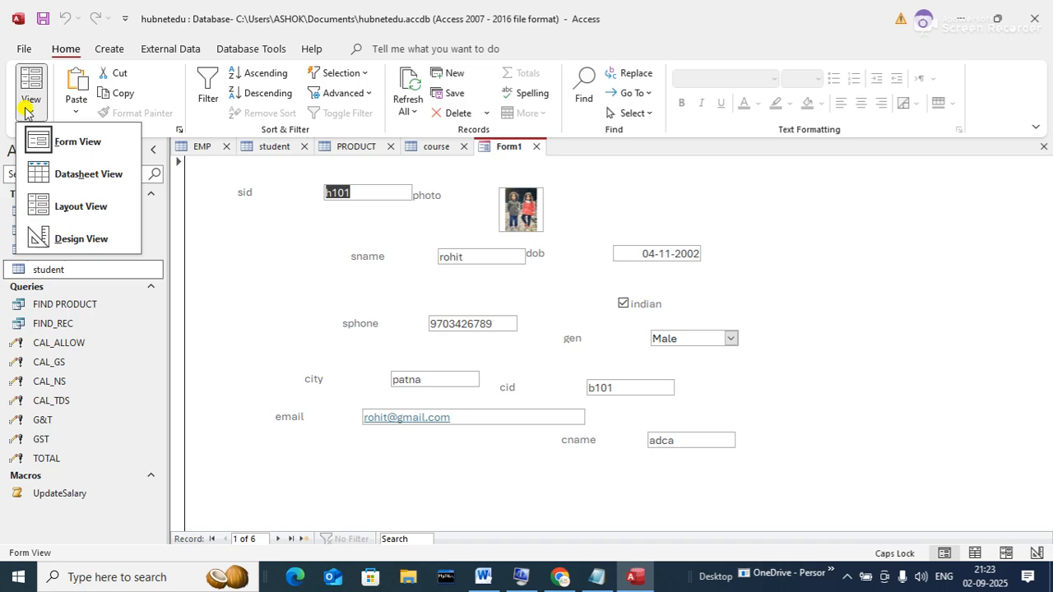
- Return Form1 to Design View and create a new blank form, Form2
left_click(75, 237)
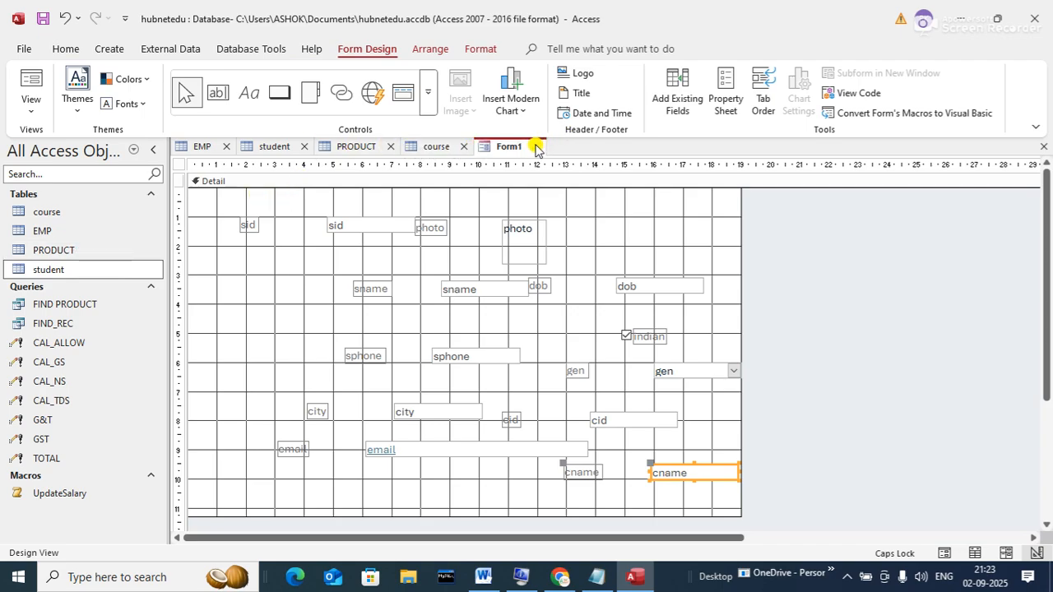
left_click(110, 50)
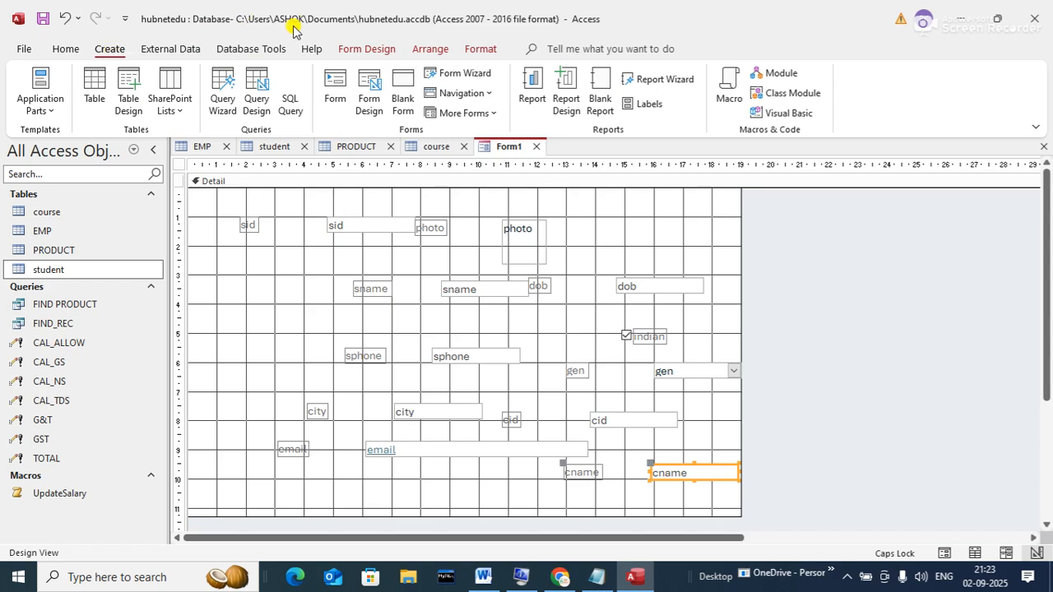
left_click(394, 74)
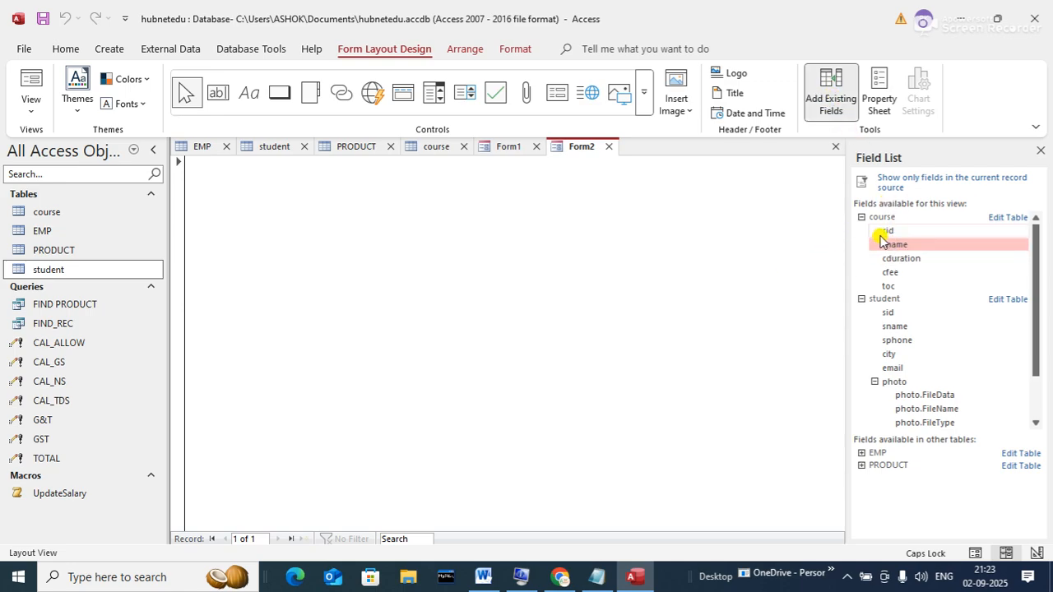
- Add sid, sname, sphone, city, email, photo, cname and cfee to Form2
left_click_drag(888, 312, 409, 246)
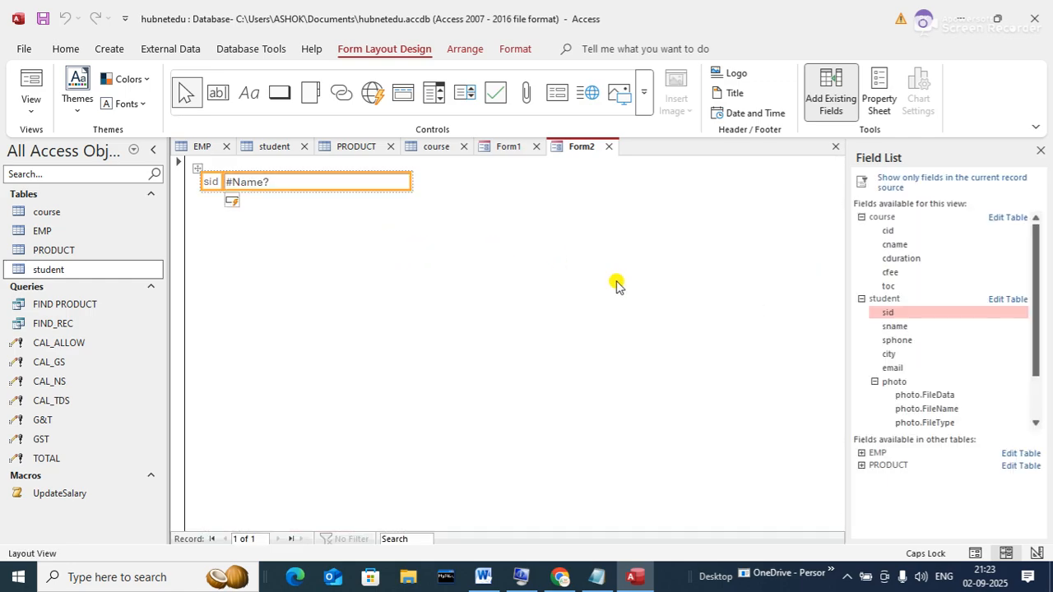
left_click_drag(898, 329, 590, 303)
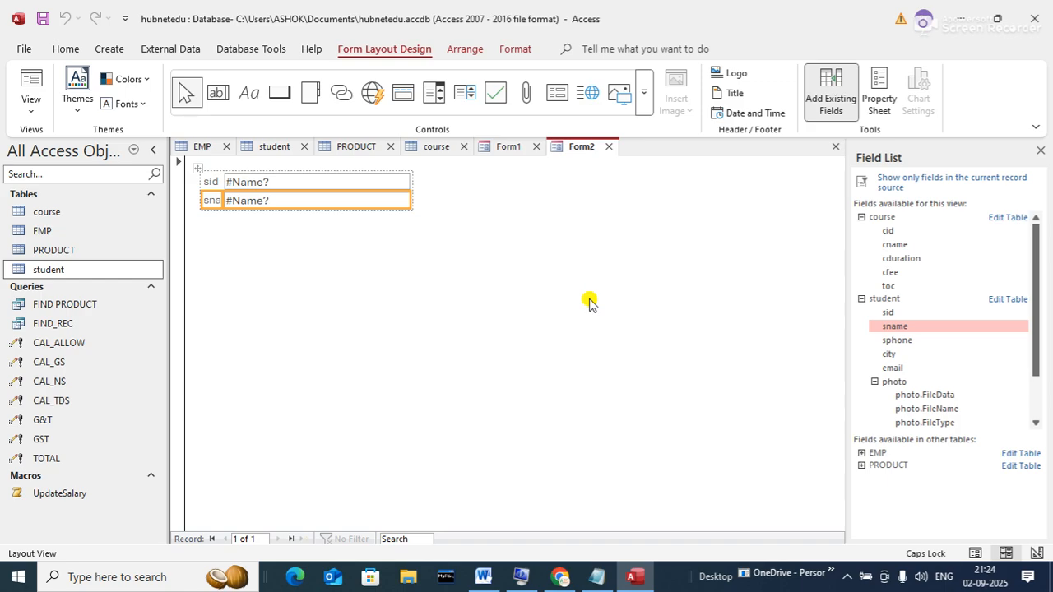
left_click_drag(905, 339, 664, 320)
left_click_drag(897, 356, 728, 361)
left_click_drag(896, 368, 740, 400)
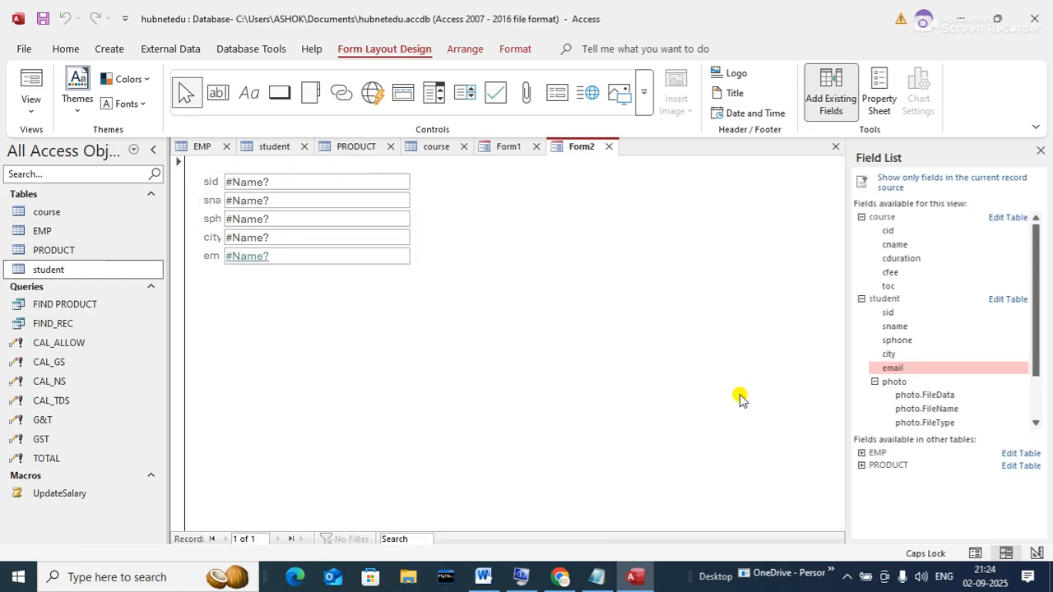
left_click_drag(884, 382, 705, 384)
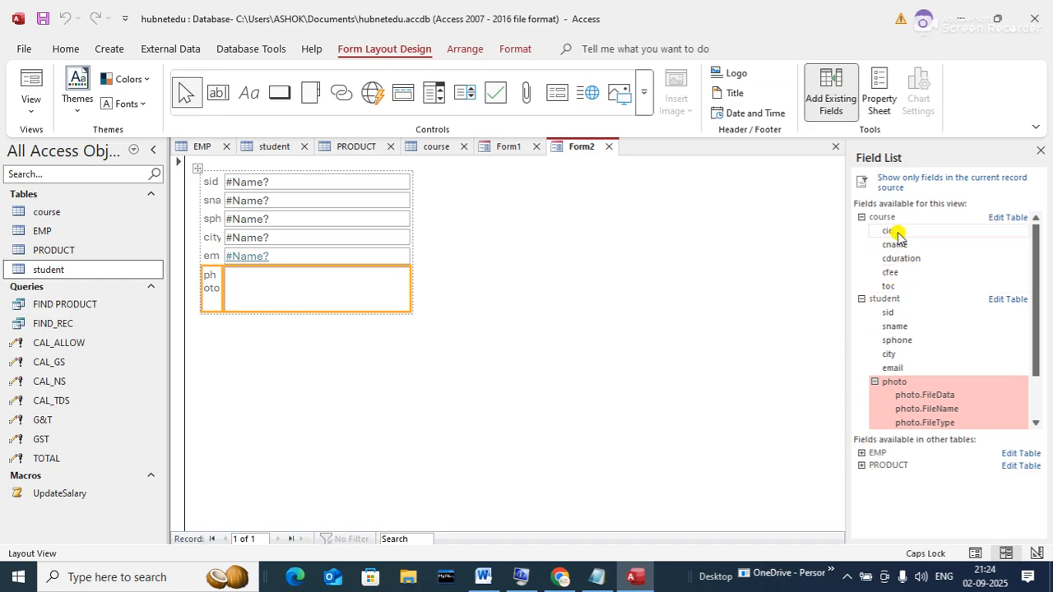
left_click_drag(895, 244, 594, 349)
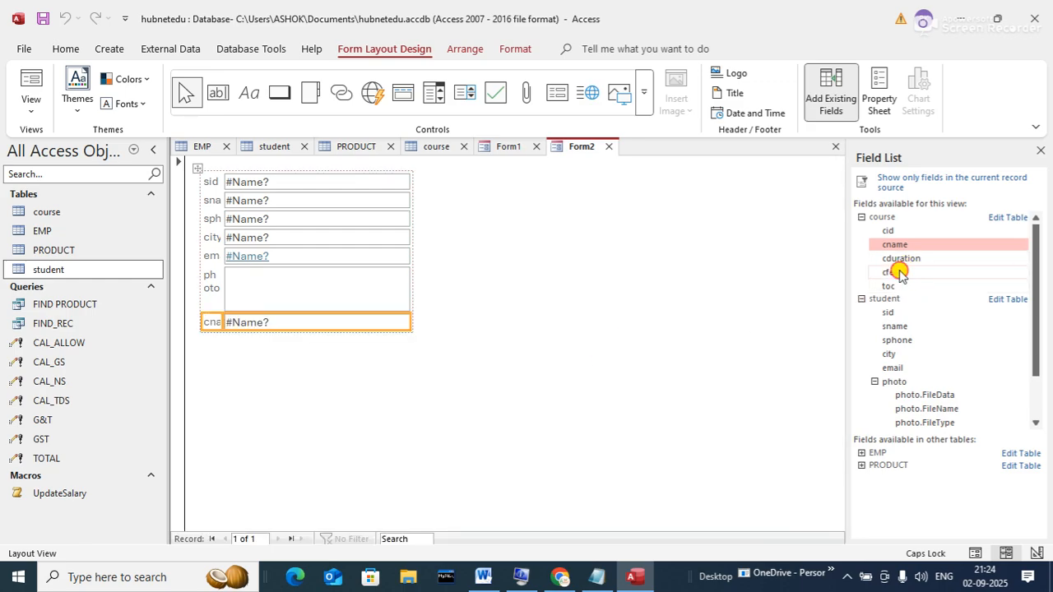
left_click_drag(899, 274, 552, 367)
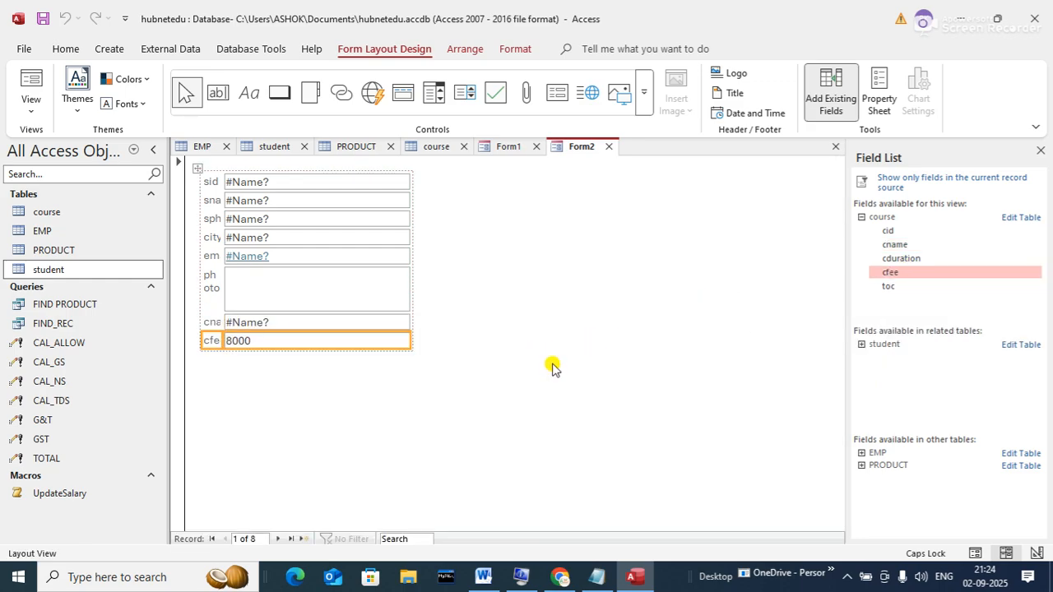
- Cycle Form2 through Form View, Layout View and Design View
left_click(31, 92)
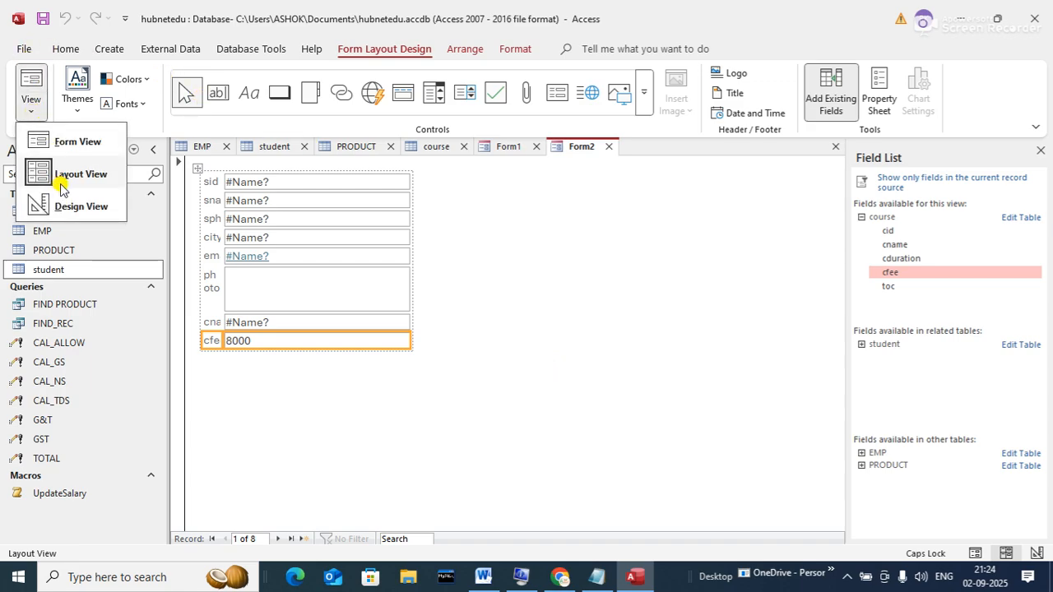
left_click(64, 140)
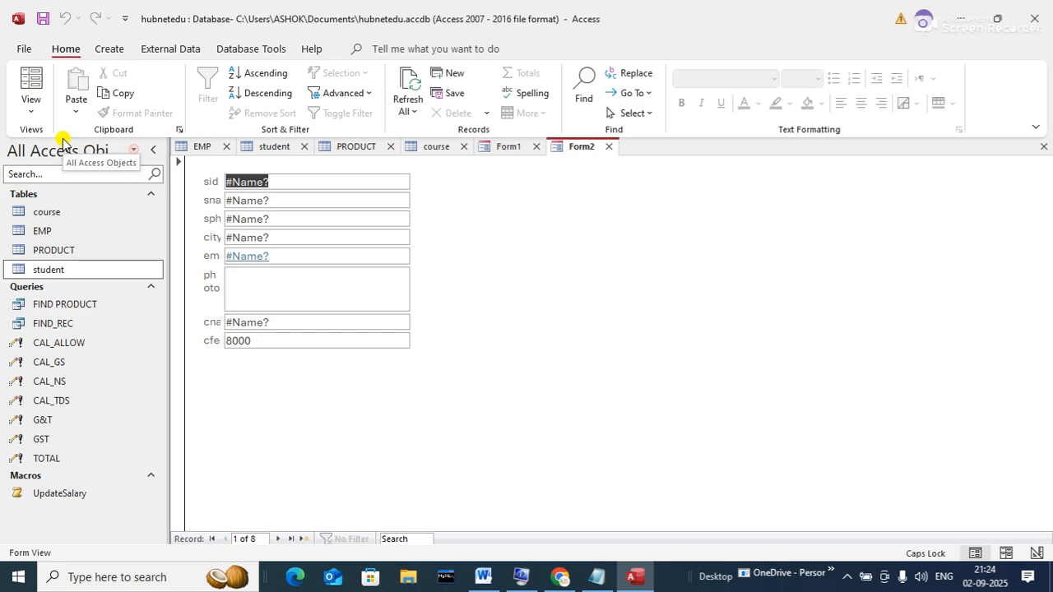
left_click(36, 107)
left_click(32, 99)
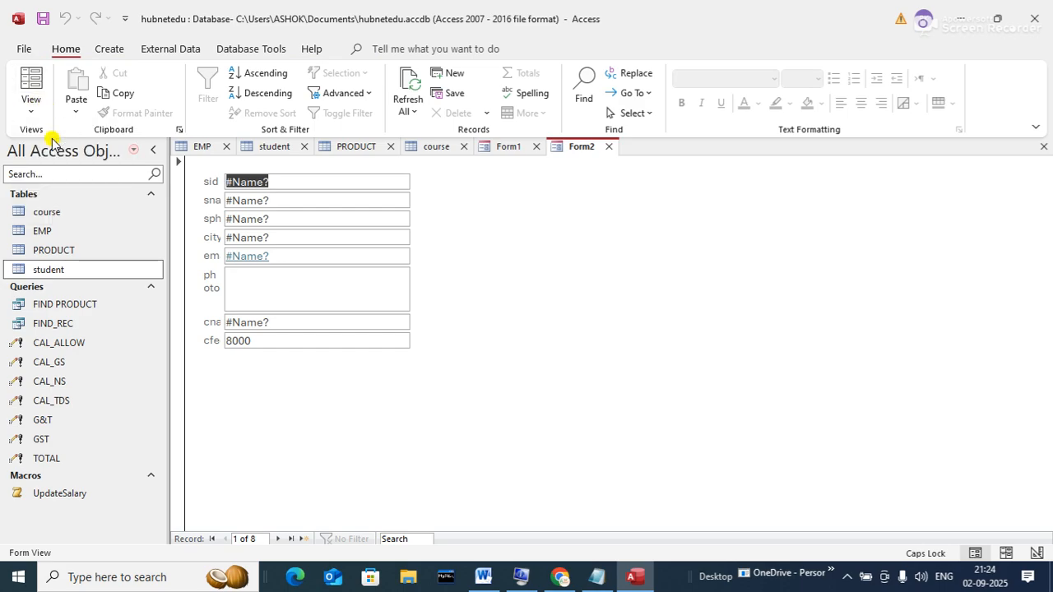
left_click(31, 101)
left_click(56, 181)
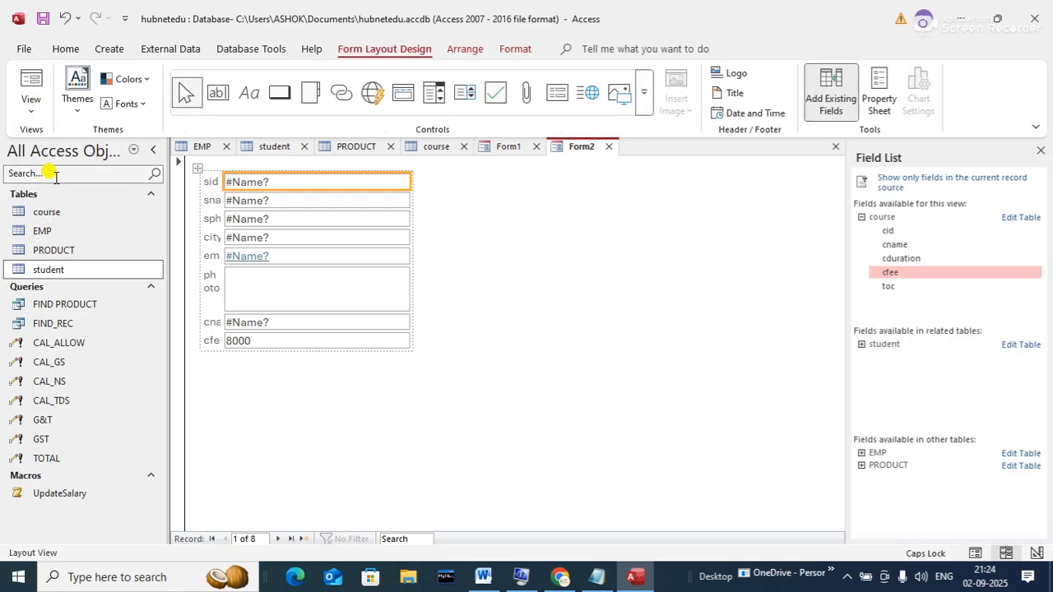
left_click(37, 95)
left_click(49, 204)
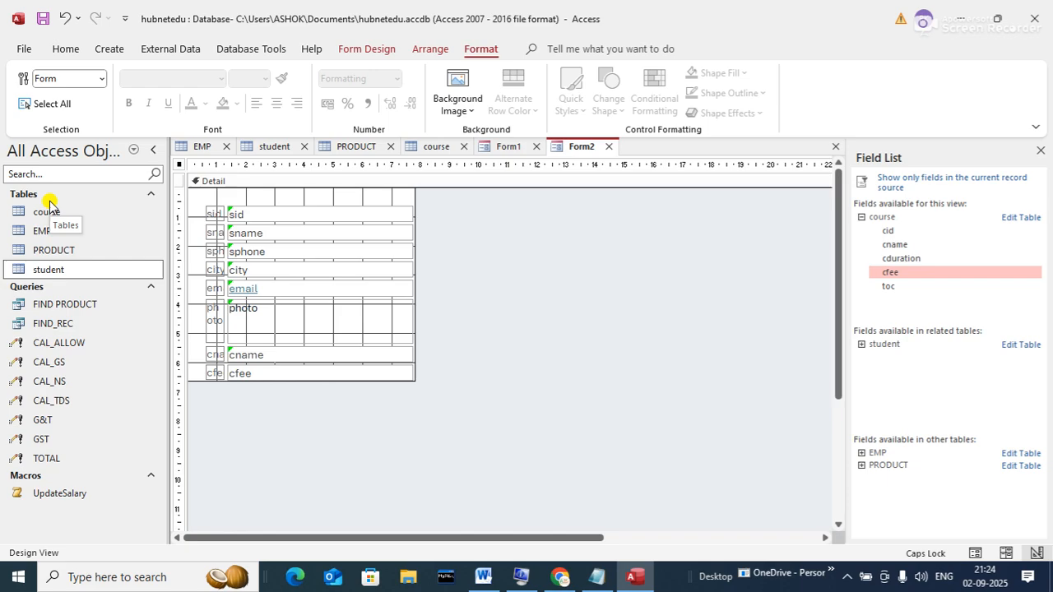
- On Form1, select the Detail section, toggle Form and Design View, and close the Field List
left_click(507, 147)
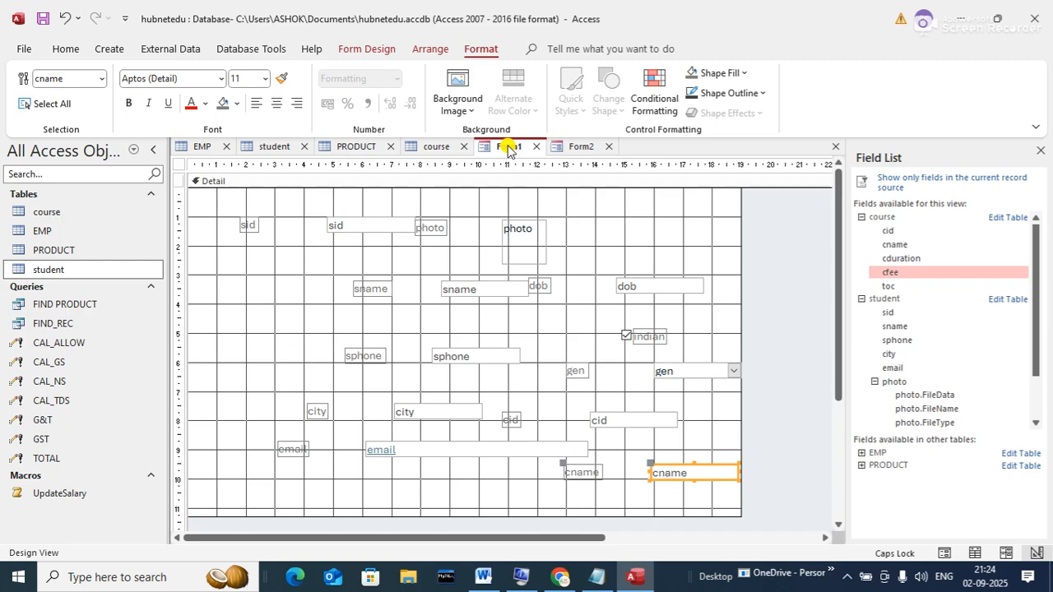
left_click(343, 249)
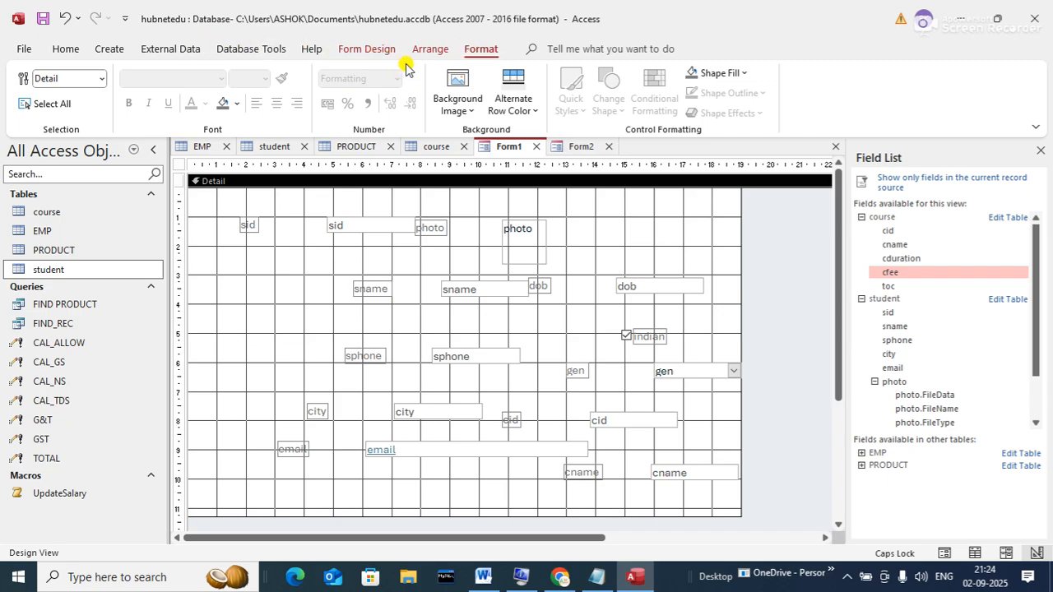
left_click(375, 48)
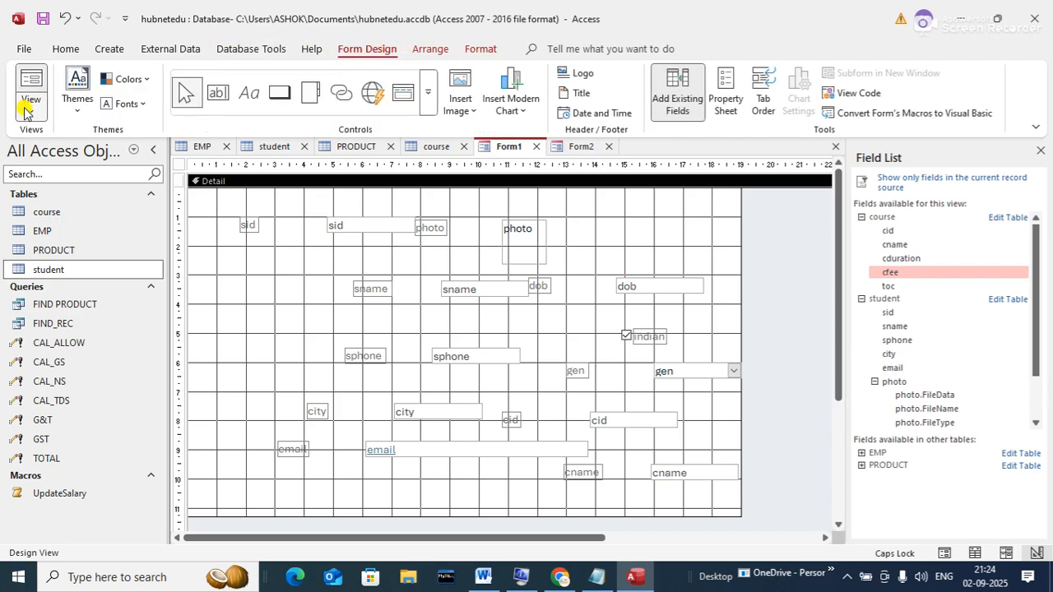
left_click(30, 100)
left_click(51, 141)
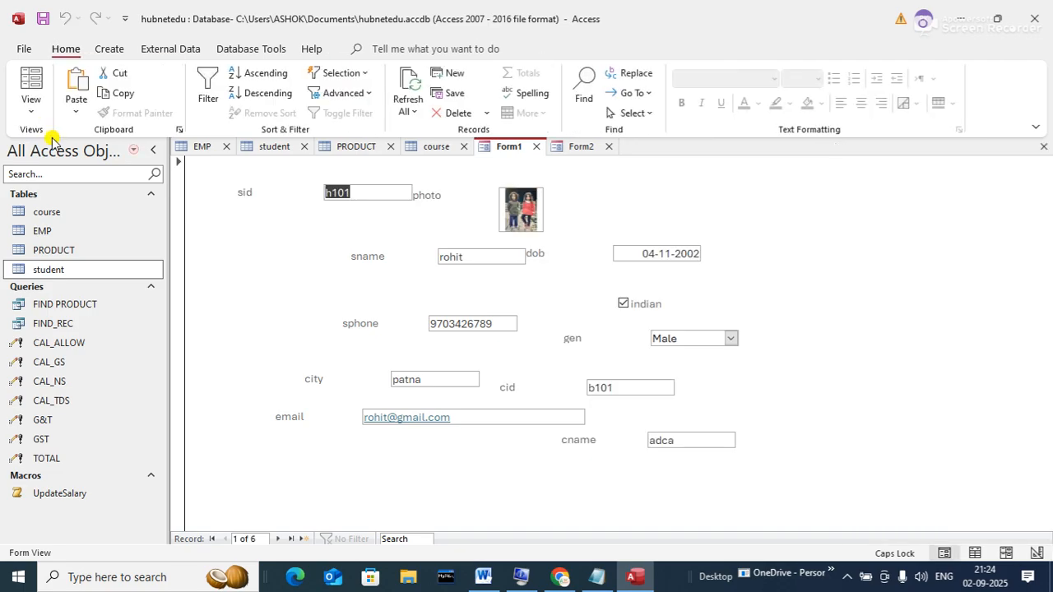
left_click(33, 103)
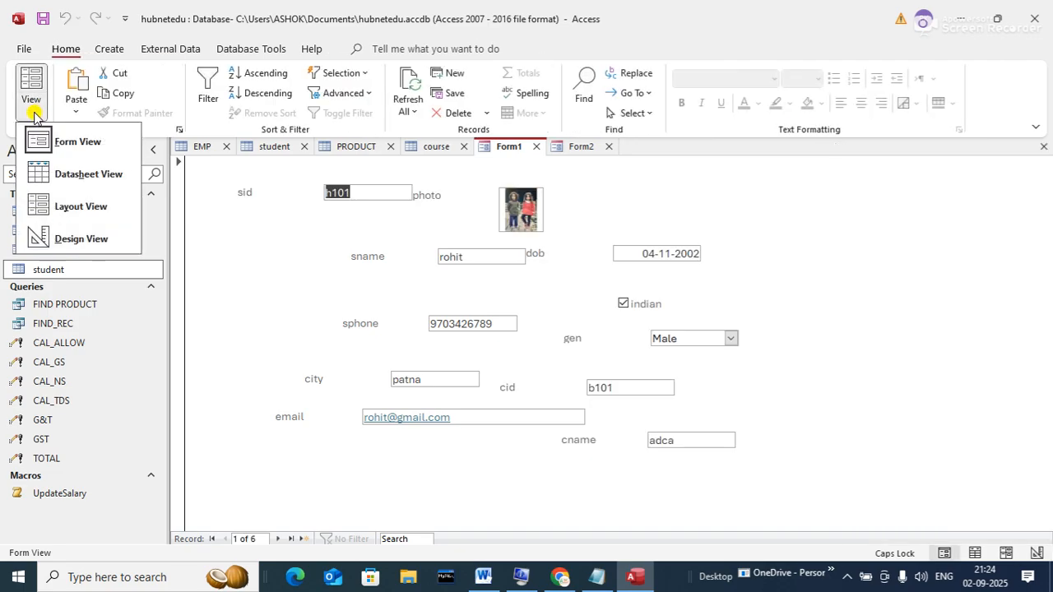
left_click(41, 231)
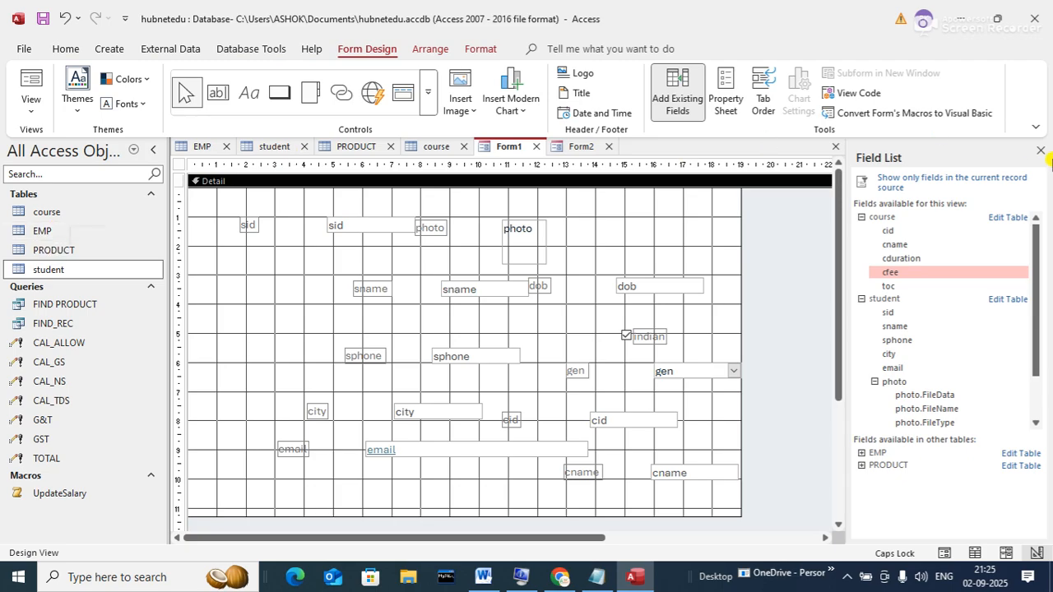
left_click(1040, 151)
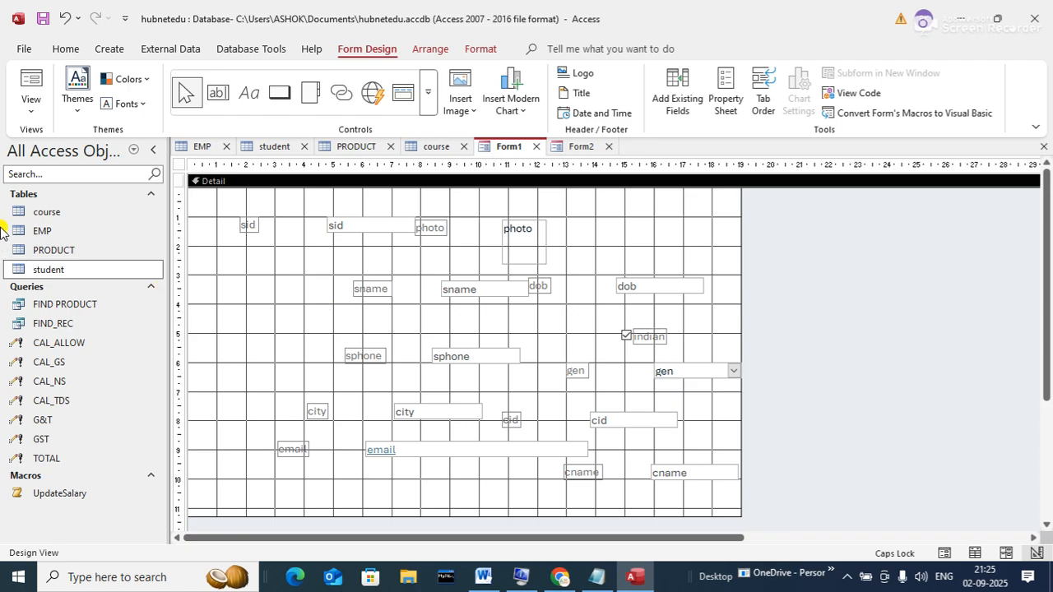
- Show Form1 in Form View at student record 1, then select the PRODUCT table
left_click(31, 105)
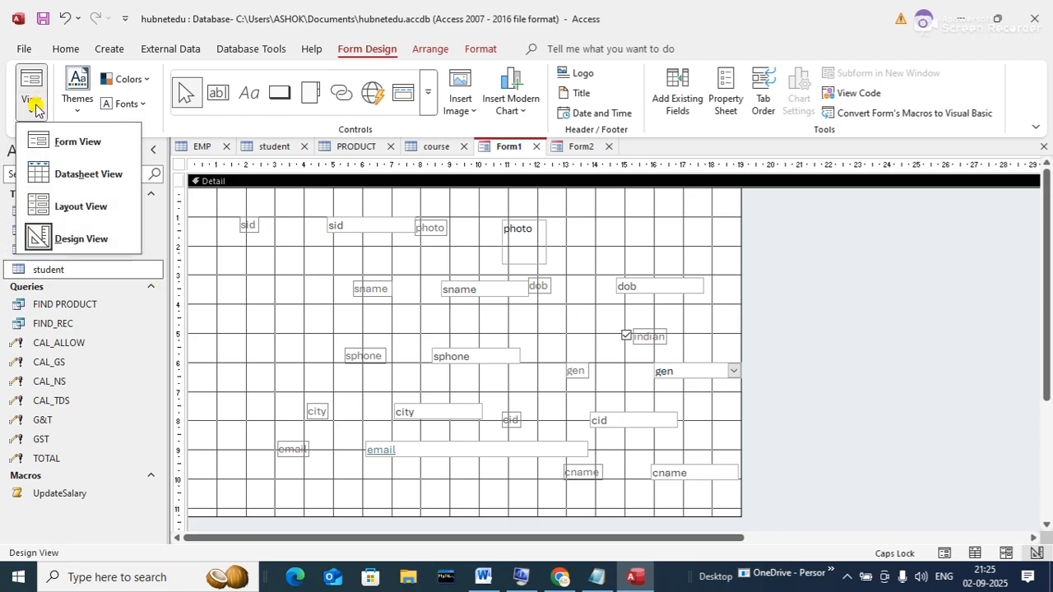
left_click(66, 142)
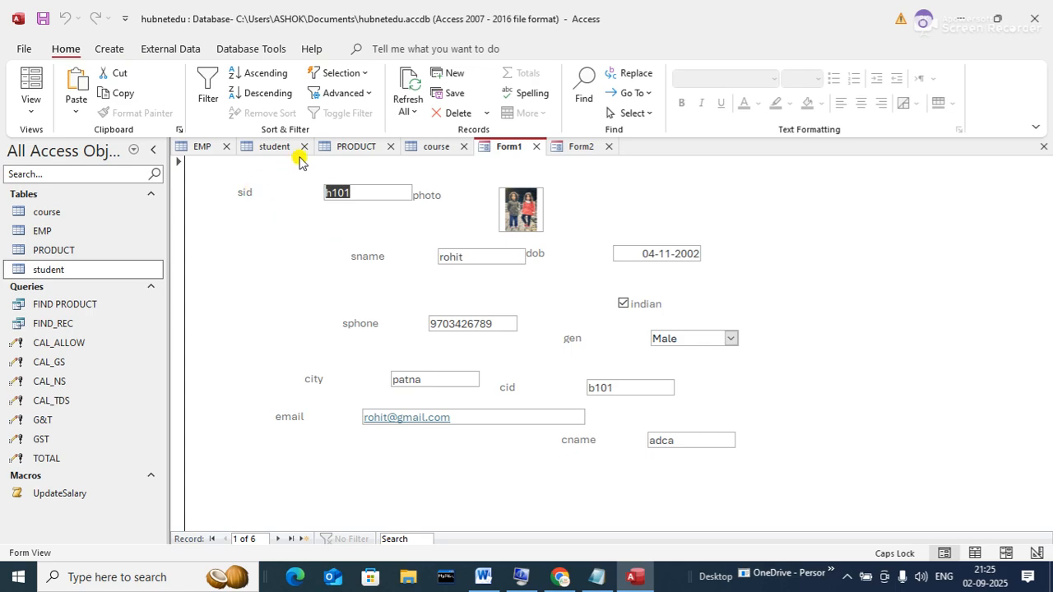
left_click(33, 116)
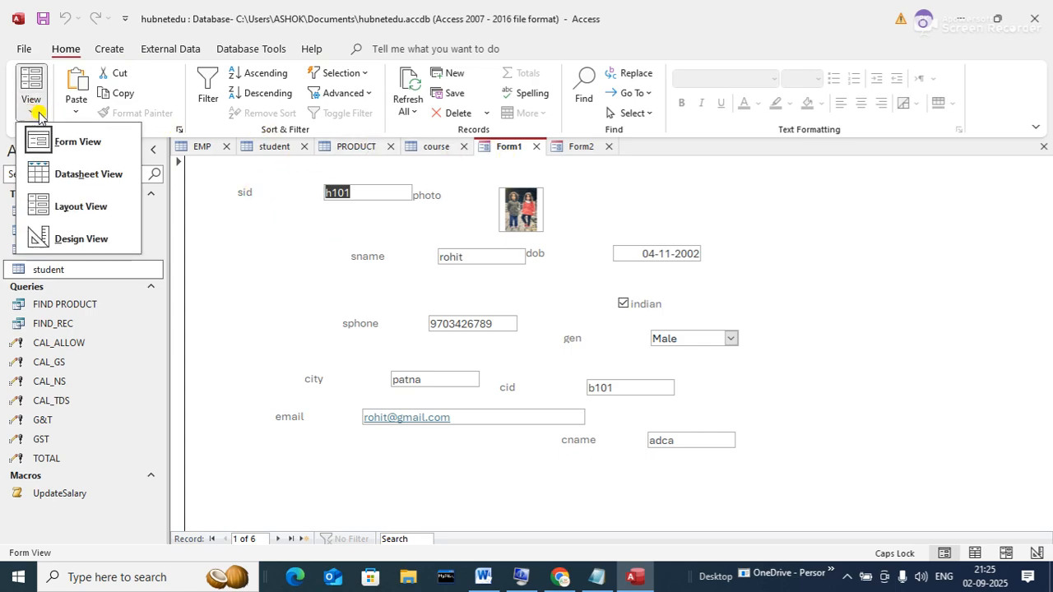
left_click(59, 139)
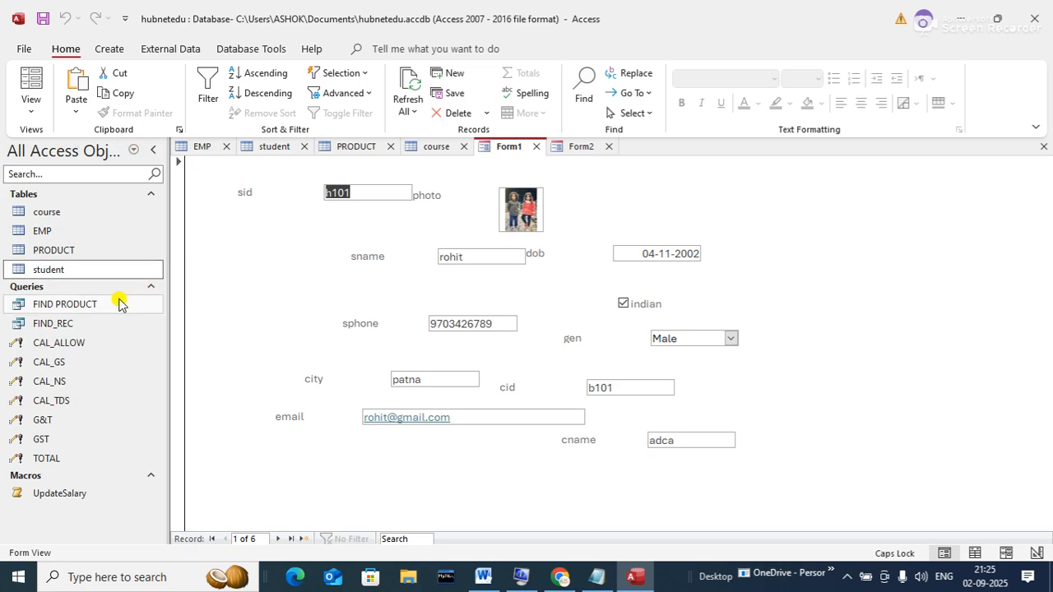
left_click(80, 251)
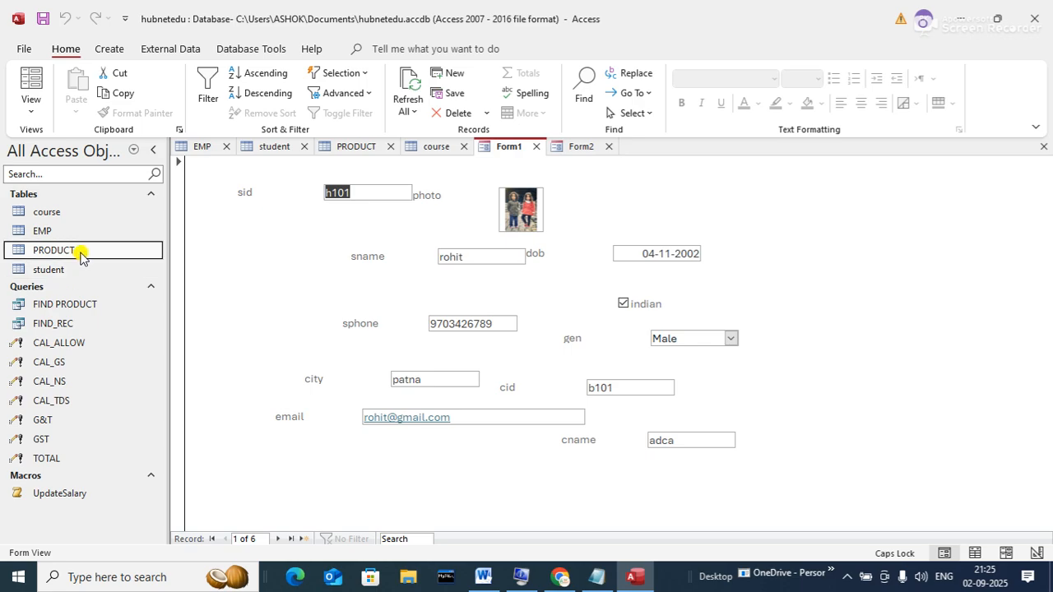
- Open the PRODUCT table and auto-generate a report from it
double_click(88, 251)
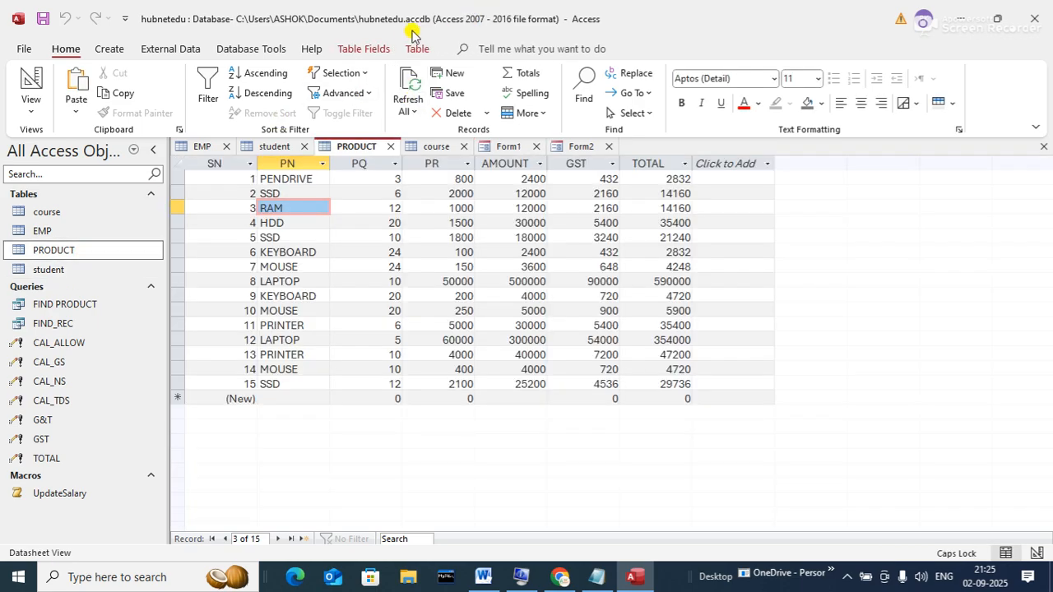
left_click(115, 49)
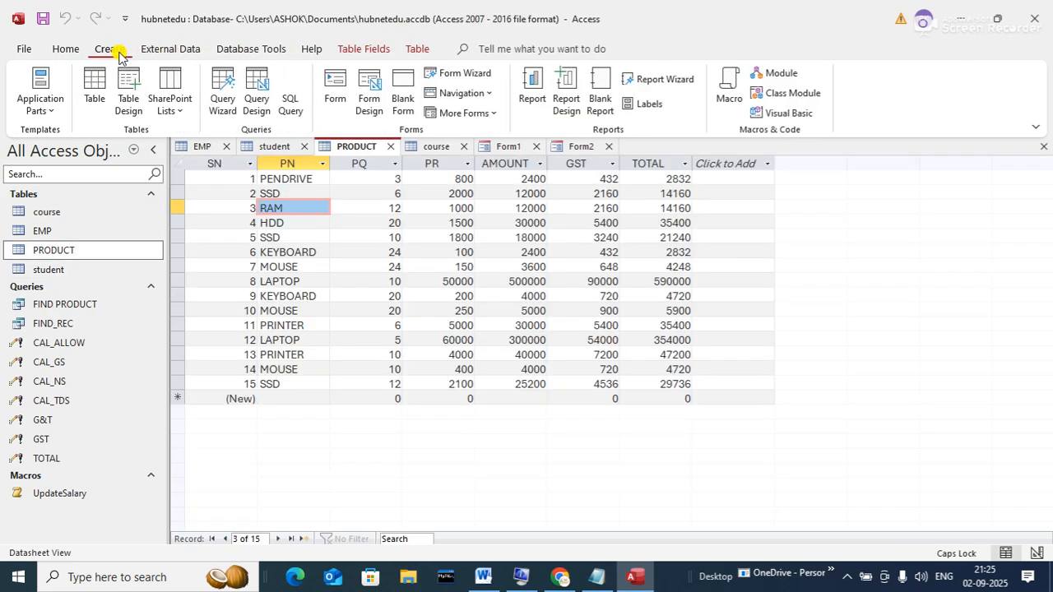
left_click(525, 75)
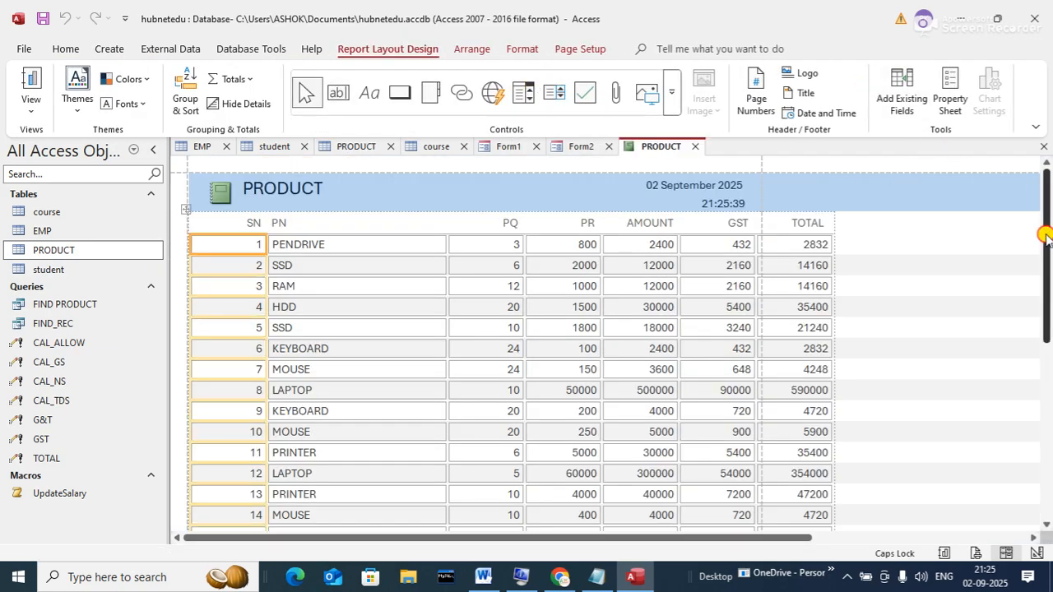
left_click_drag(1044, 235, 1040, 173)
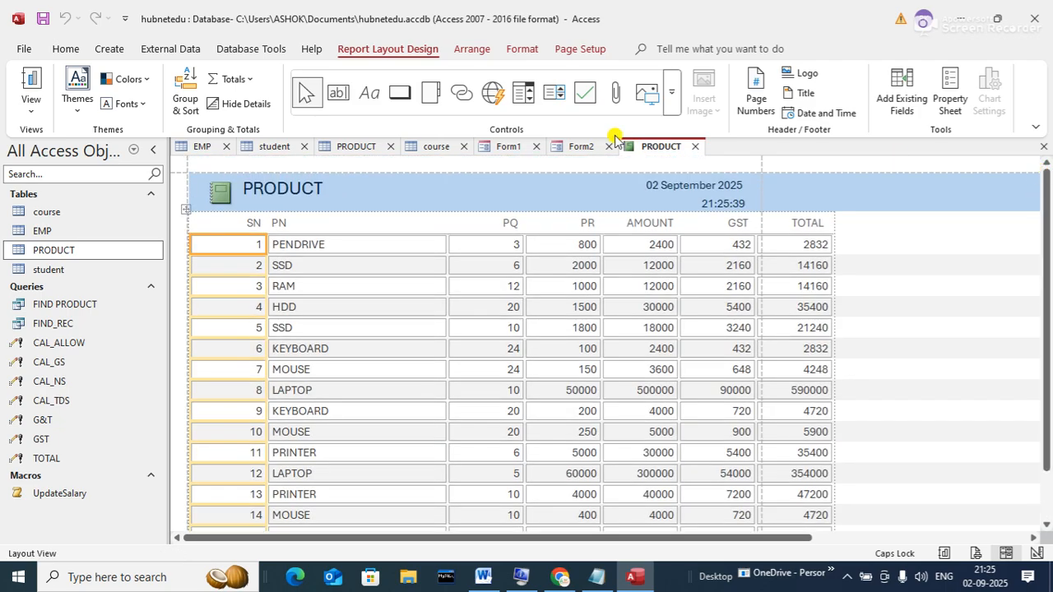
- Switch the PRODUCT report to Design View
left_click(28, 116)
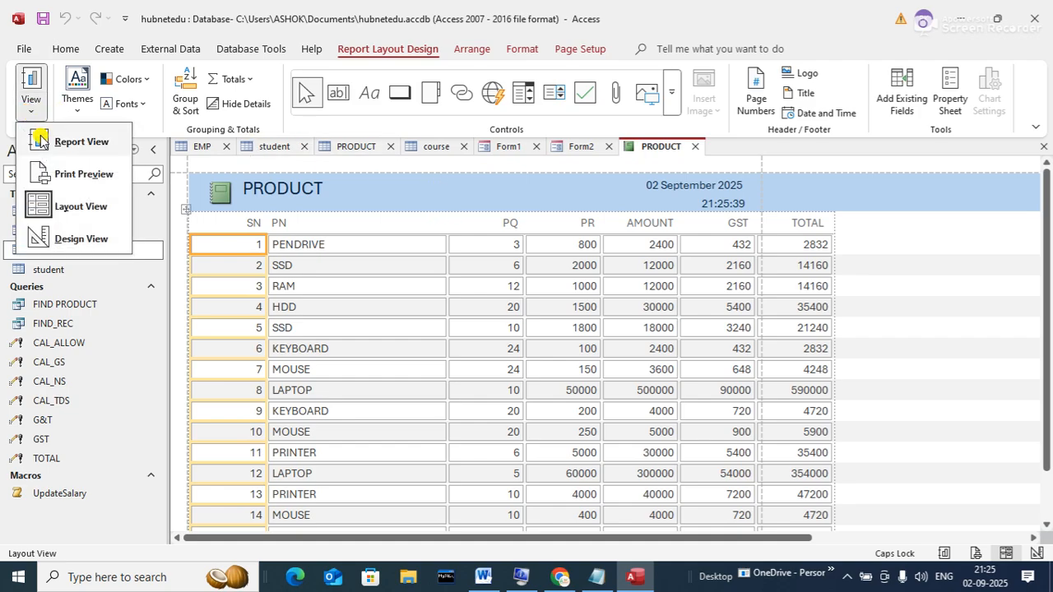
left_click(60, 202)
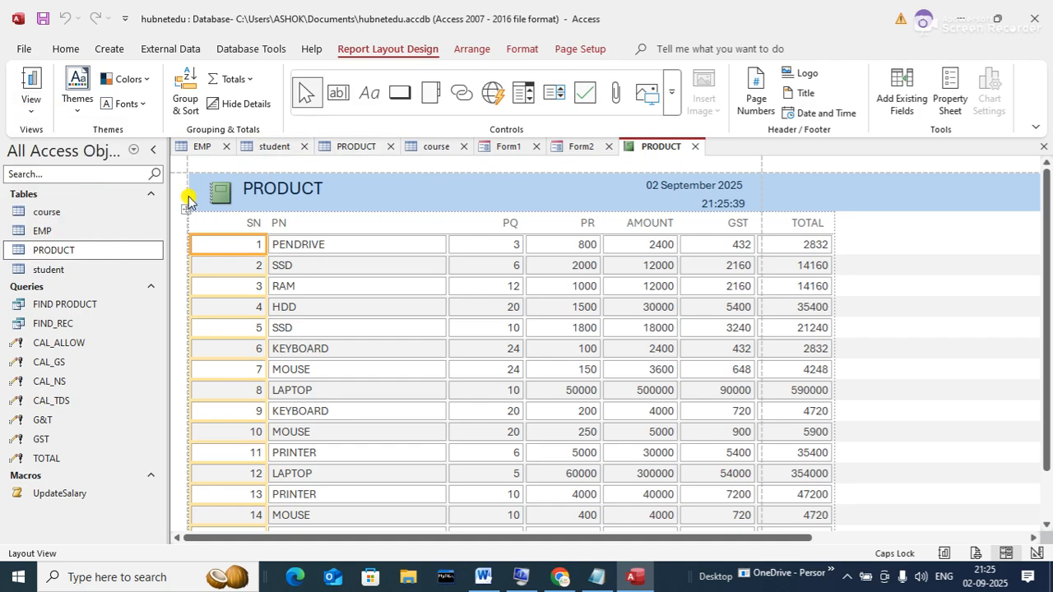
left_click(34, 113)
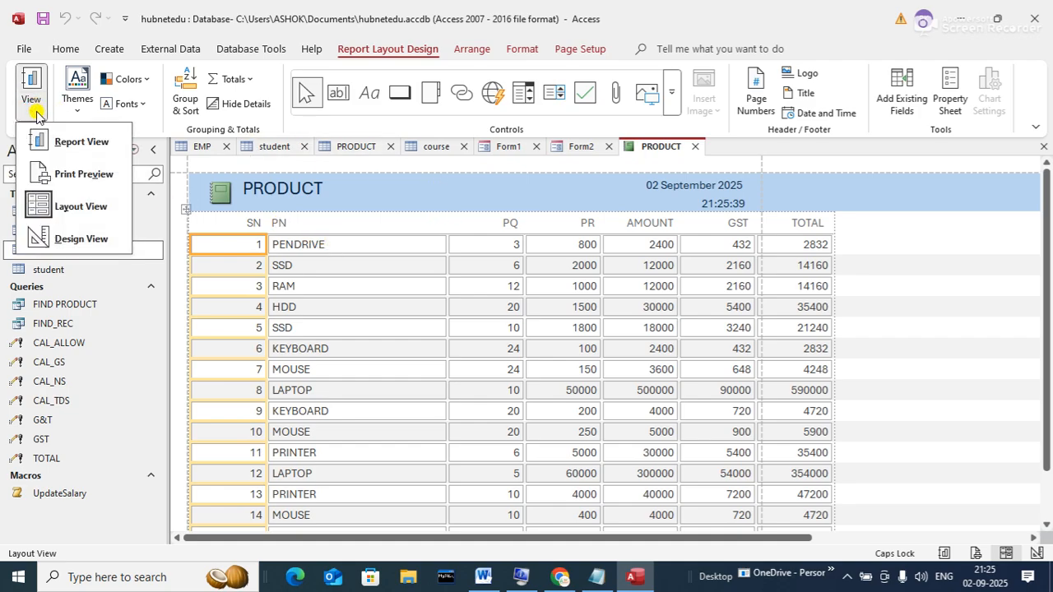
left_click(39, 207)
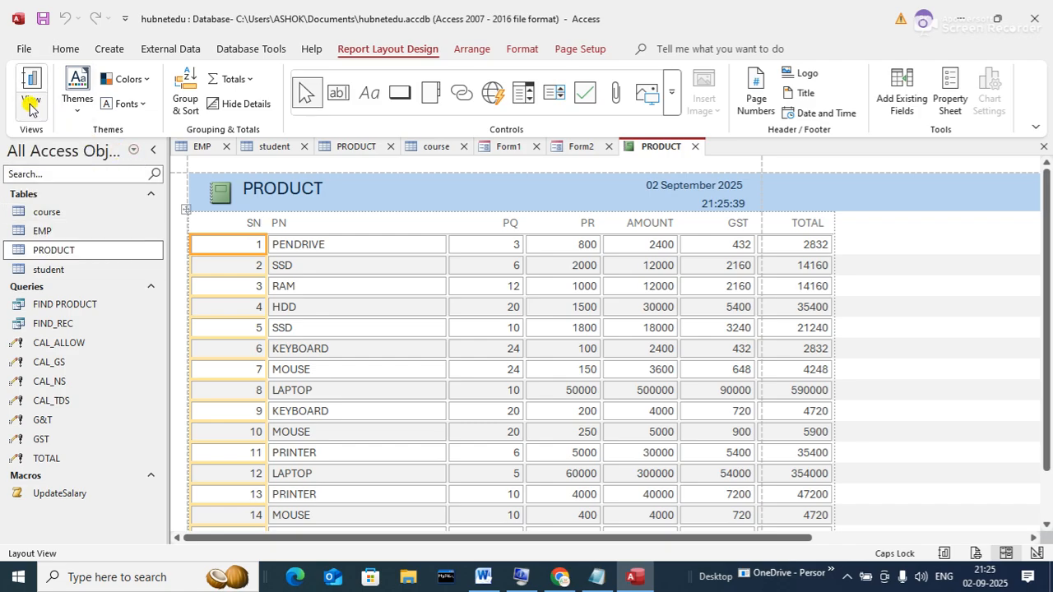
left_click(29, 107)
left_click(66, 236)
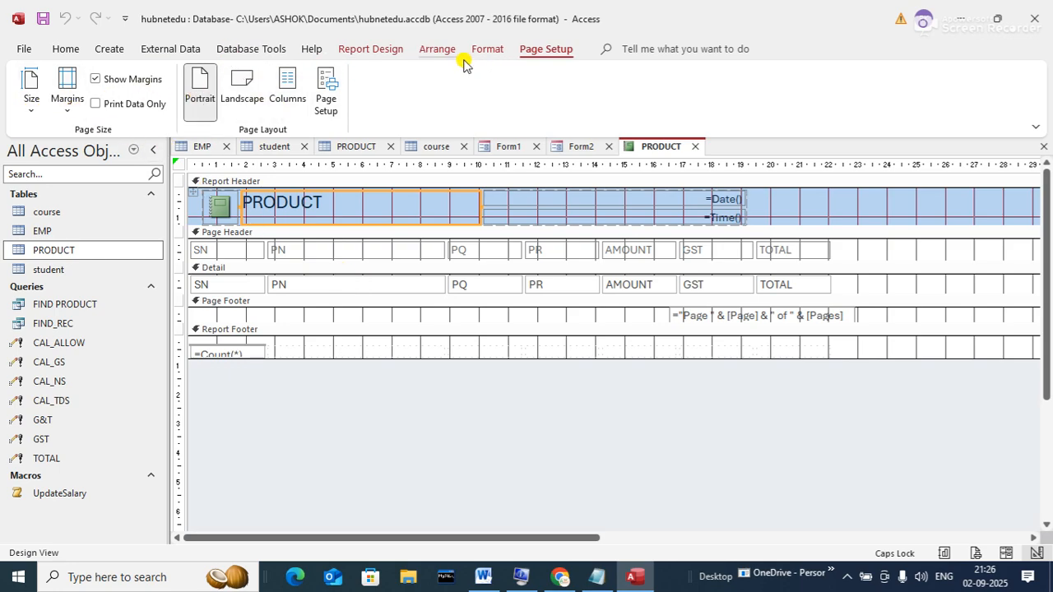
- In Layout View, narrow the PN and PQ columns so later columns shift left
left_click(389, 51)
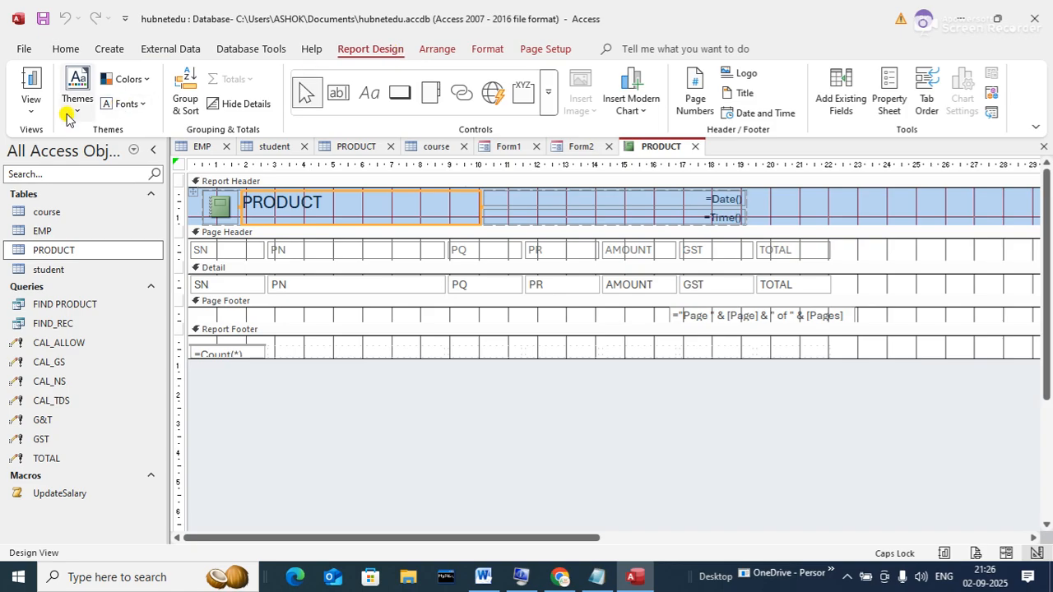
left_click(34, 113)
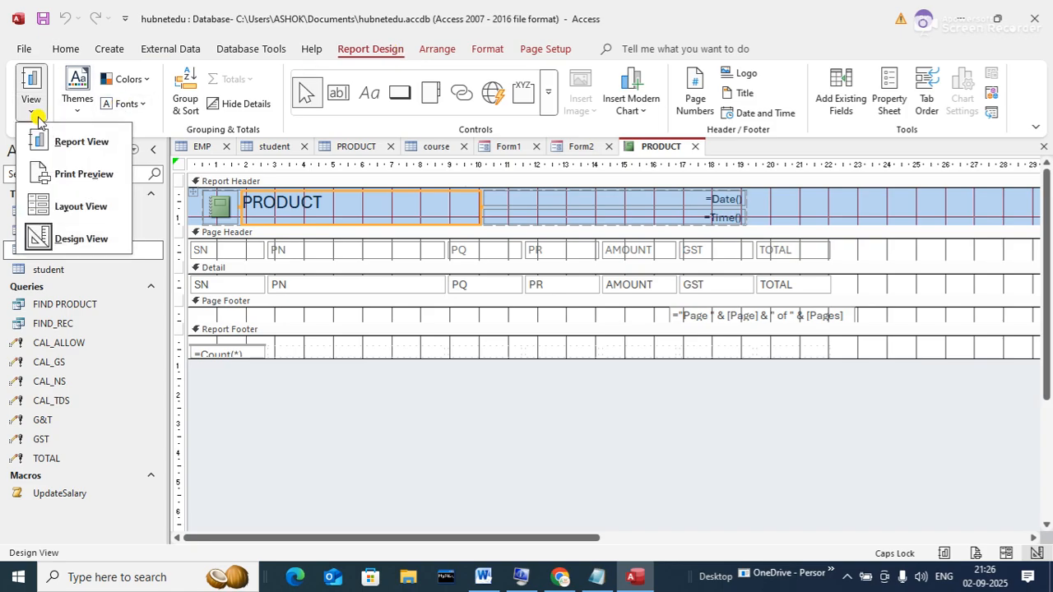
left_click(59, 212)
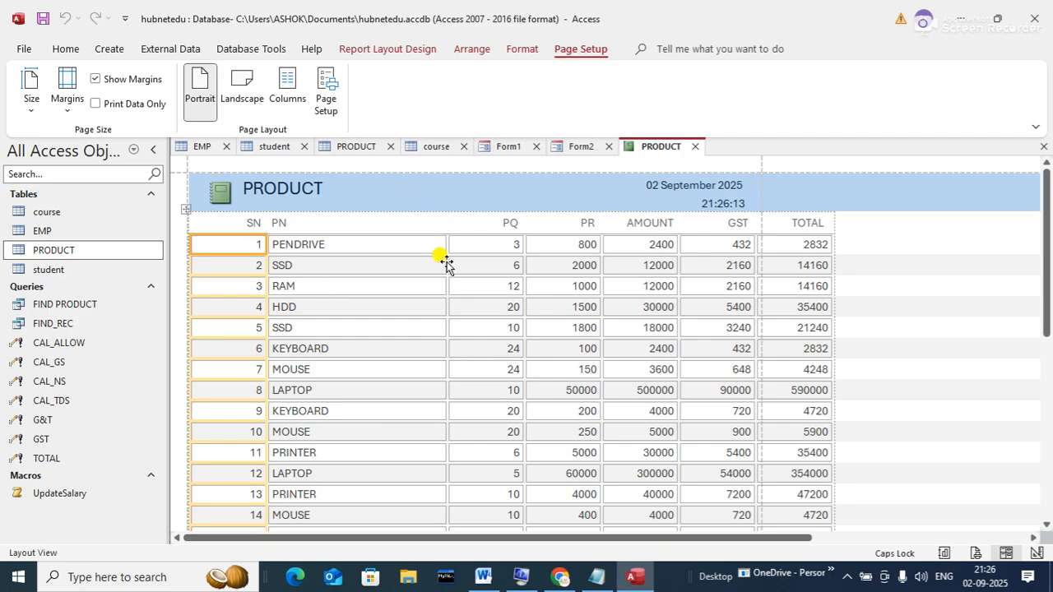
left_click(446, 241)
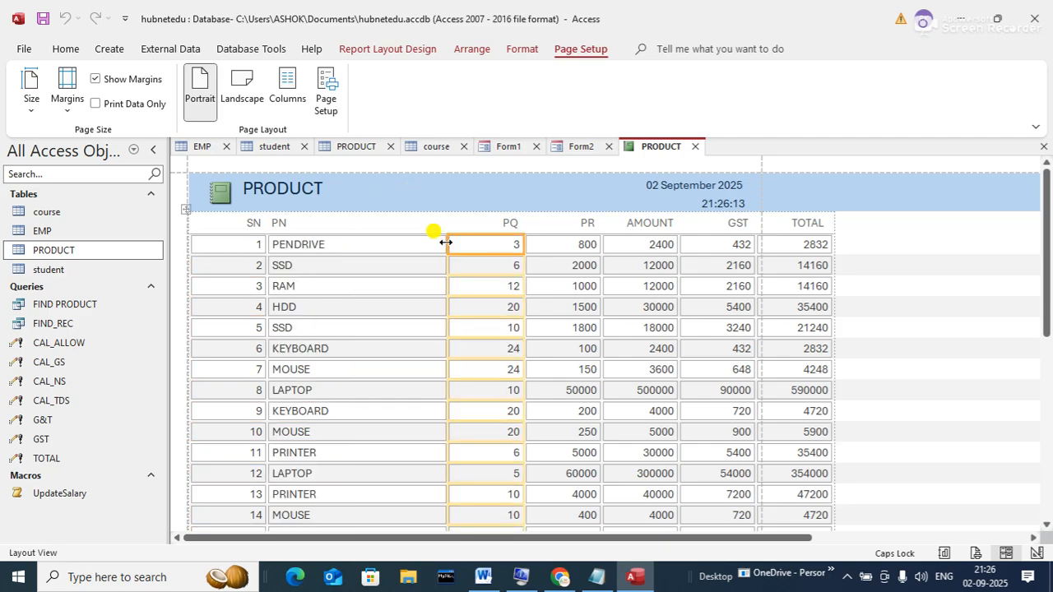
left_click_drag(445, 242, 372, 242)
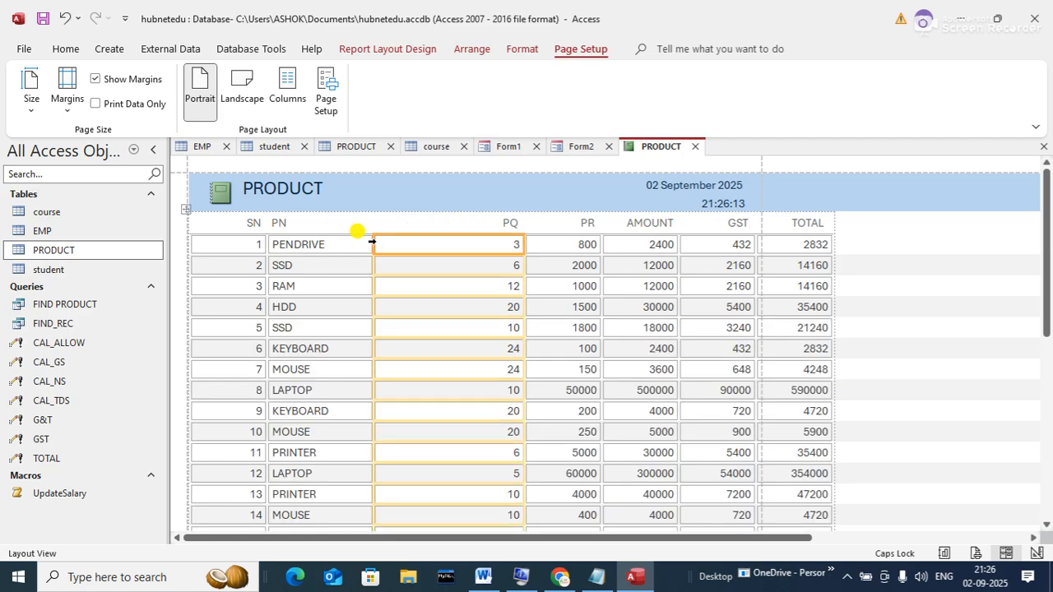
left_click(524, 241)
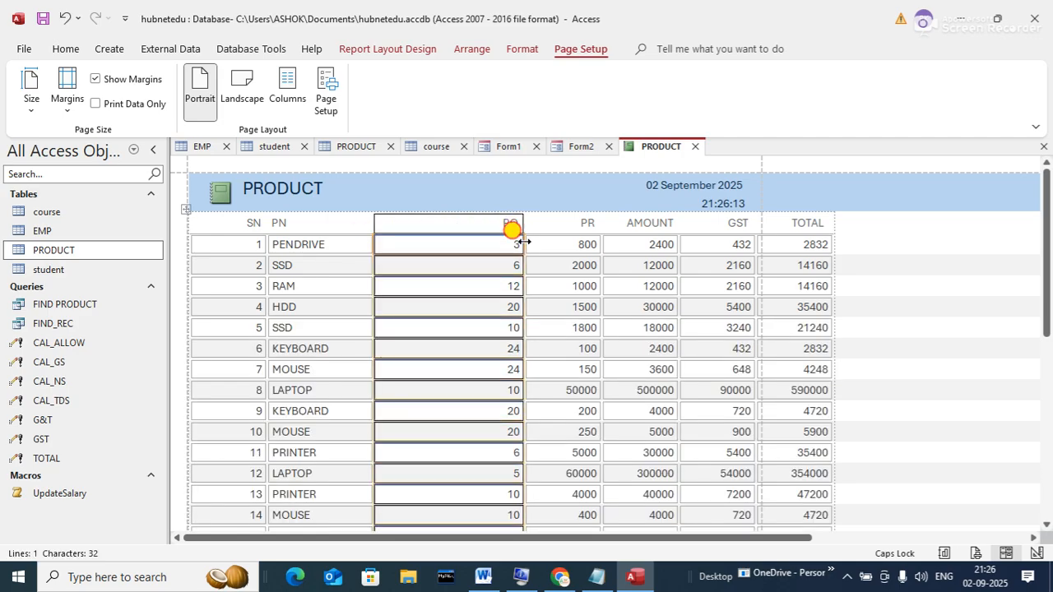
left_click_drag(523, 241, 453, 238)
left_click(874, 286)
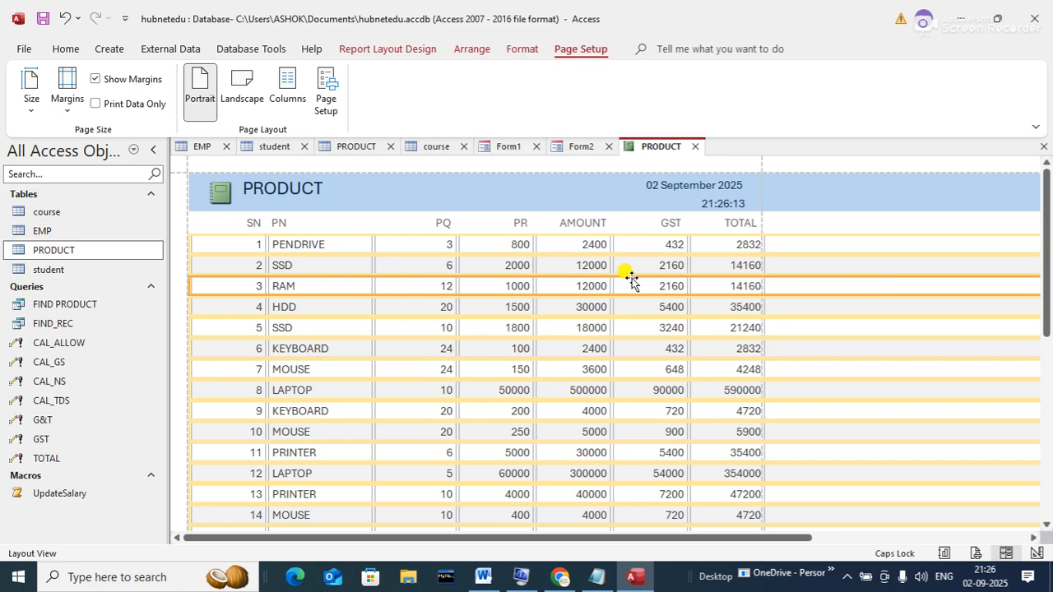
- Rename the PN column heading to PRODUCT
left_click(331, 229)
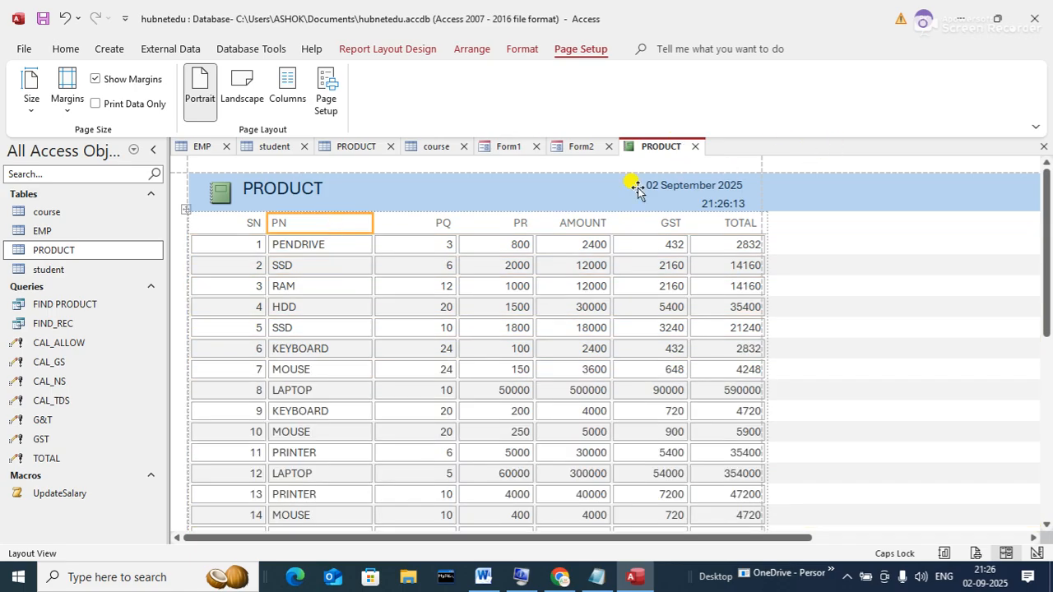
left_click(351, 221)
type("P")
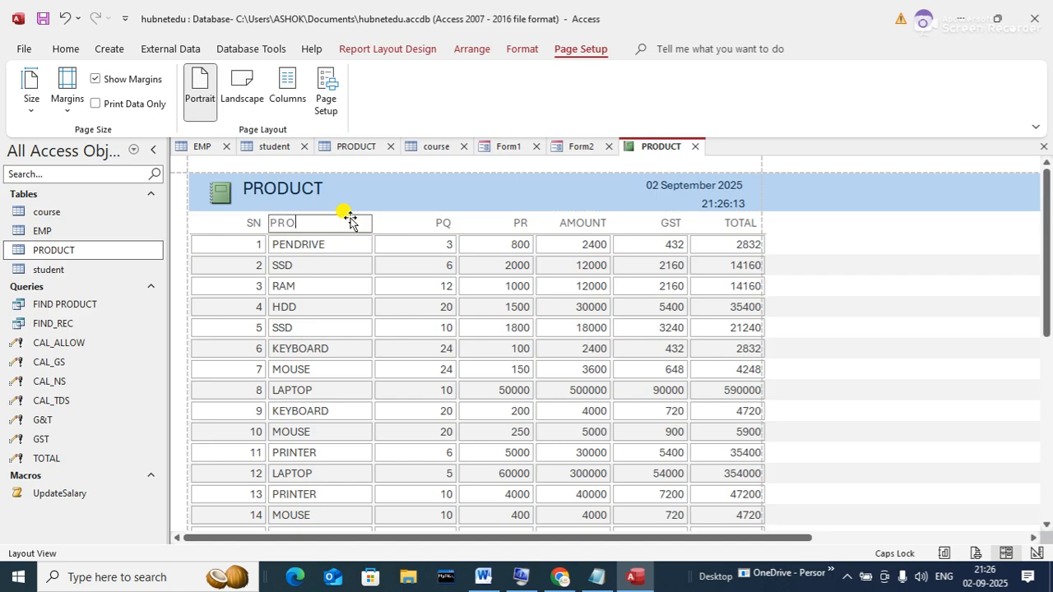
key("Tab")
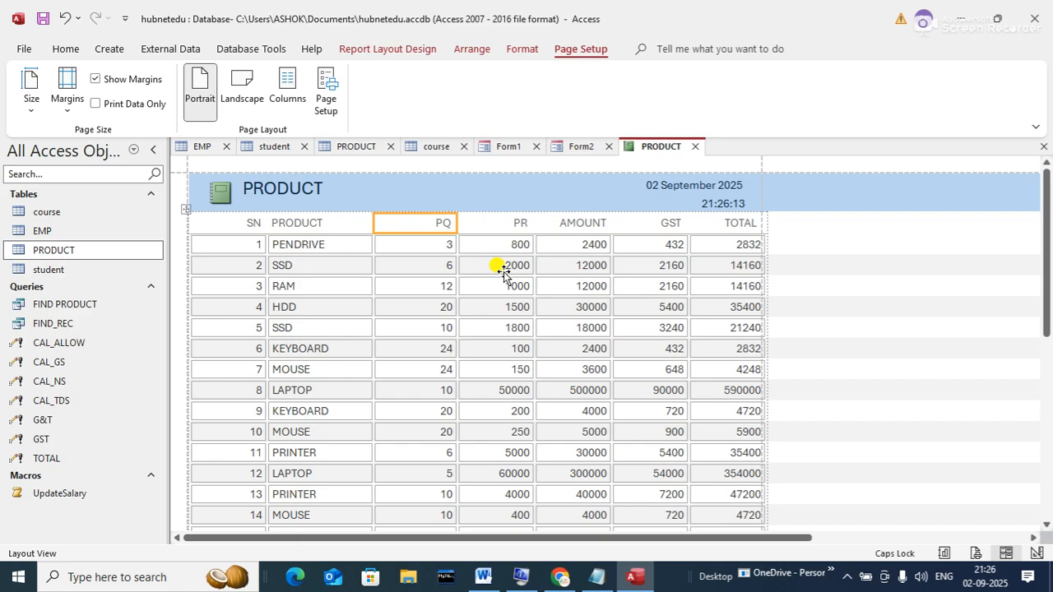
- Create empty Report1 with Report Design and Report2 with Blank Report, then bring up Notepad
left_click(107, 51)
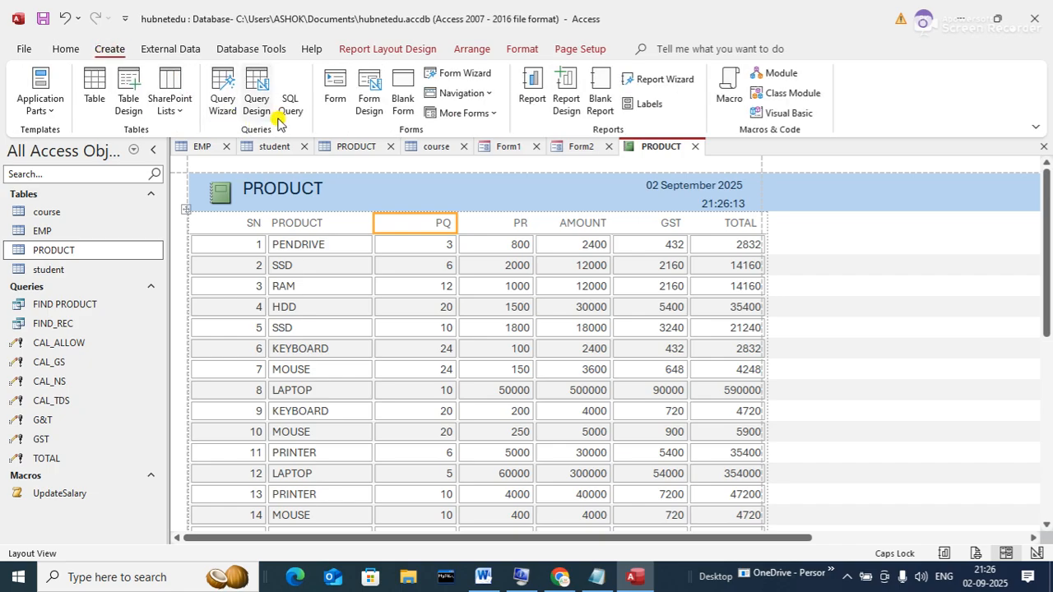
left_click(567, 103)
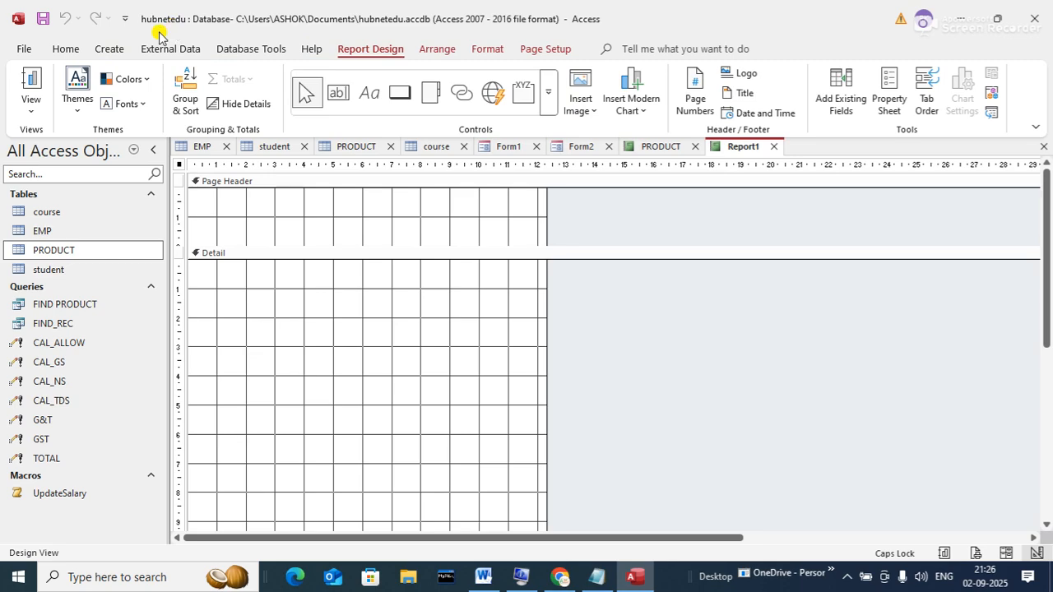
left_click(109, 49)
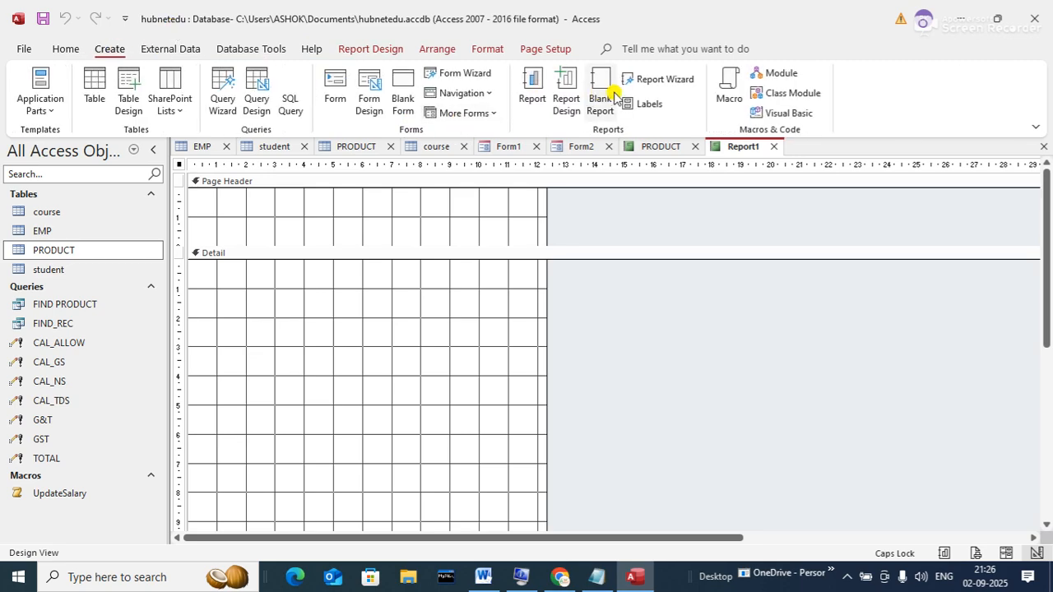
left_click(598, 93)
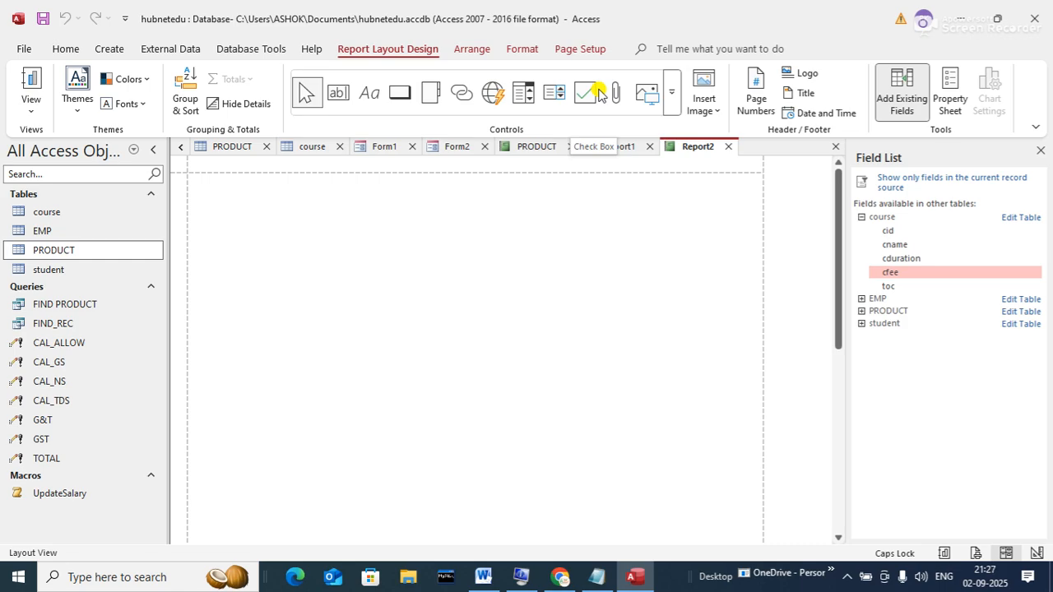
left_click(600, 577)
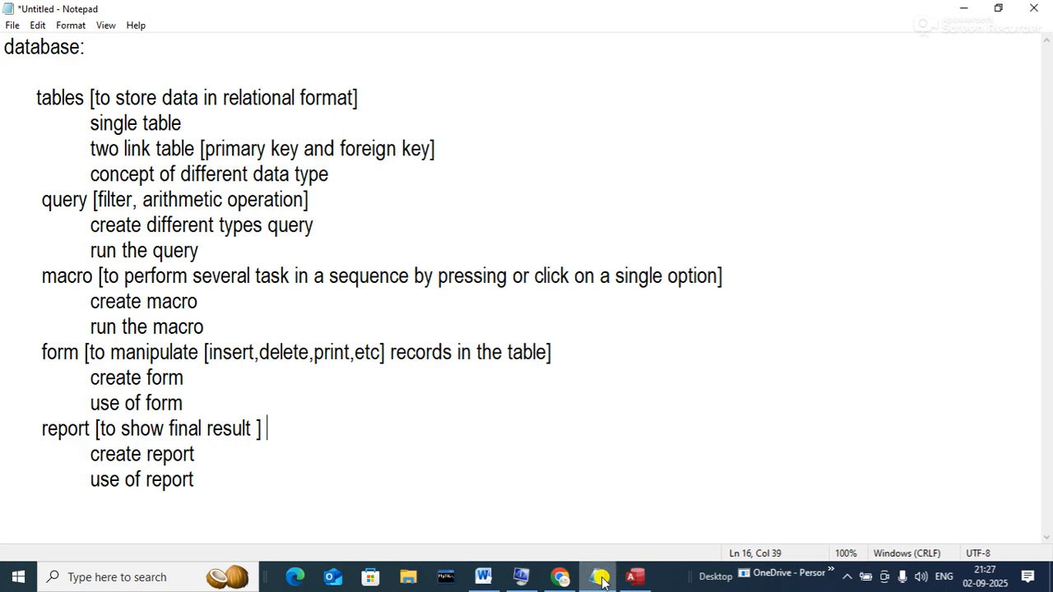
- Highlight the topic outline in Notepad, then minimize it to return to Report2
left_click(189, 492)
left_click_drag(189, 492, 3, 82)
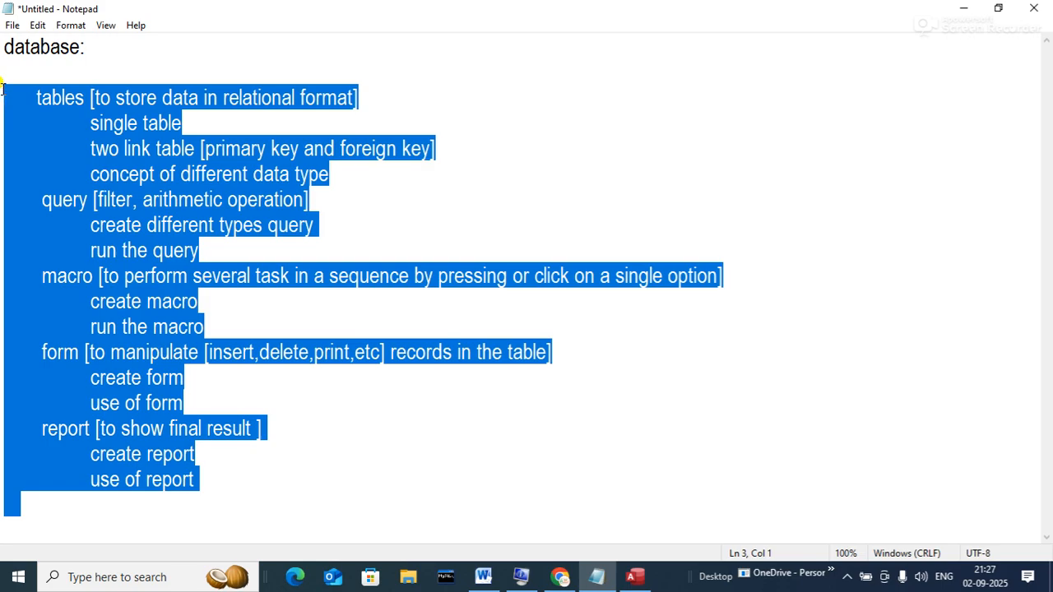
left_click(352, 221)
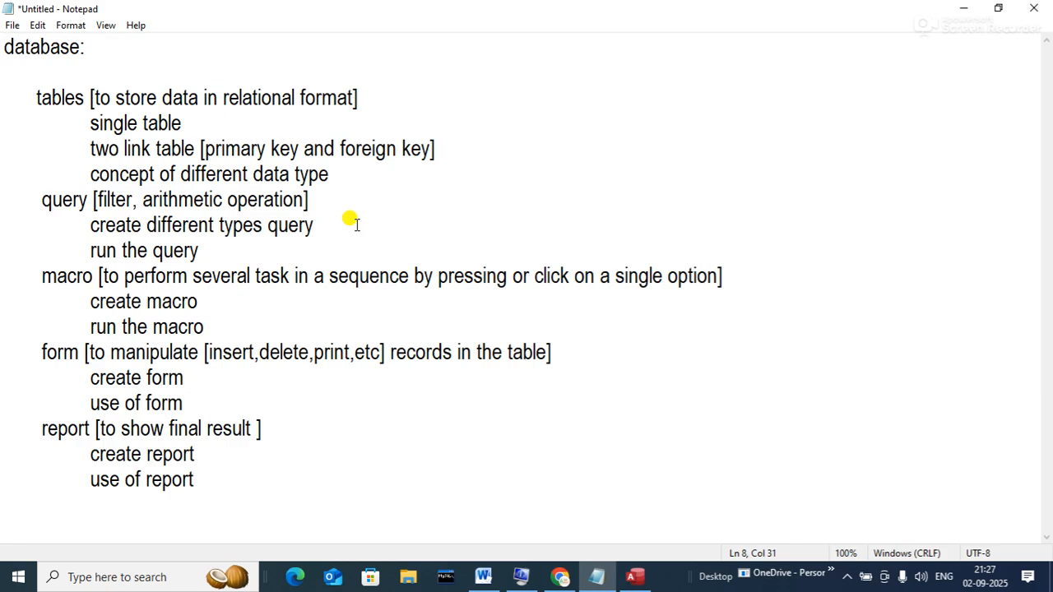
left_click(962, 8)
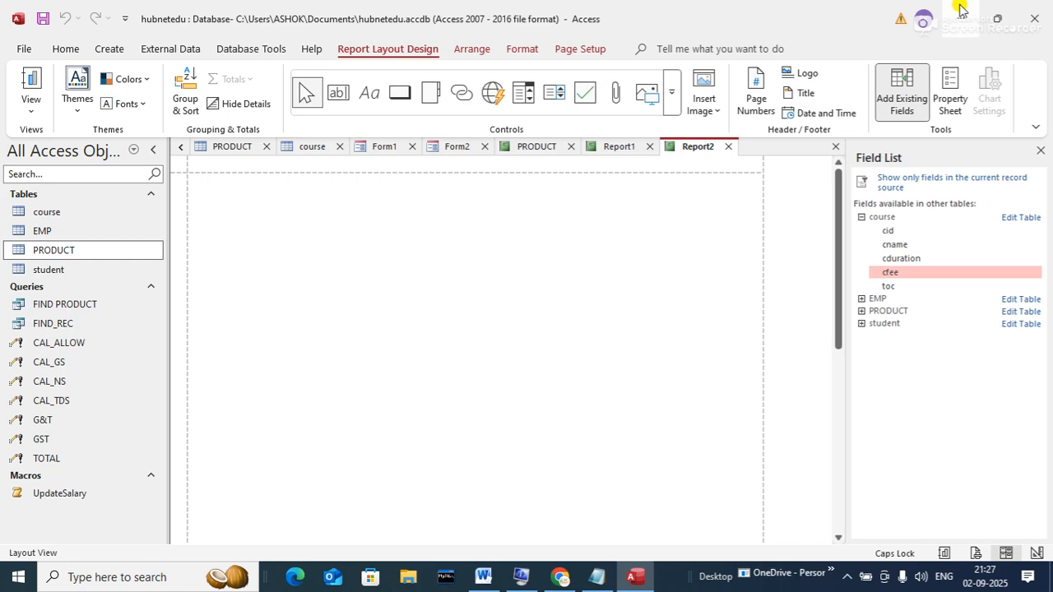
key("alt+Tab")
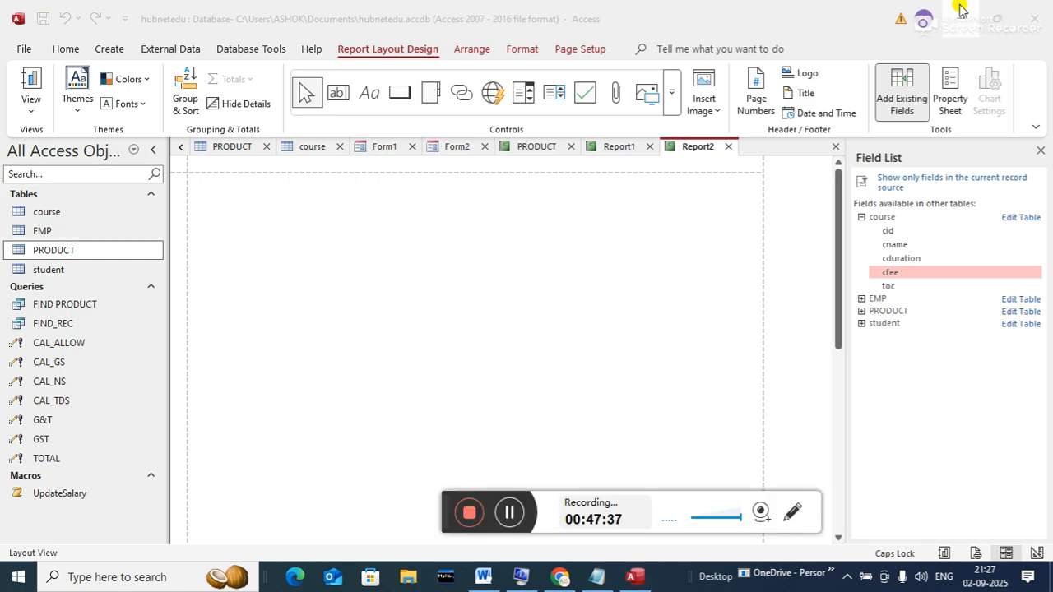